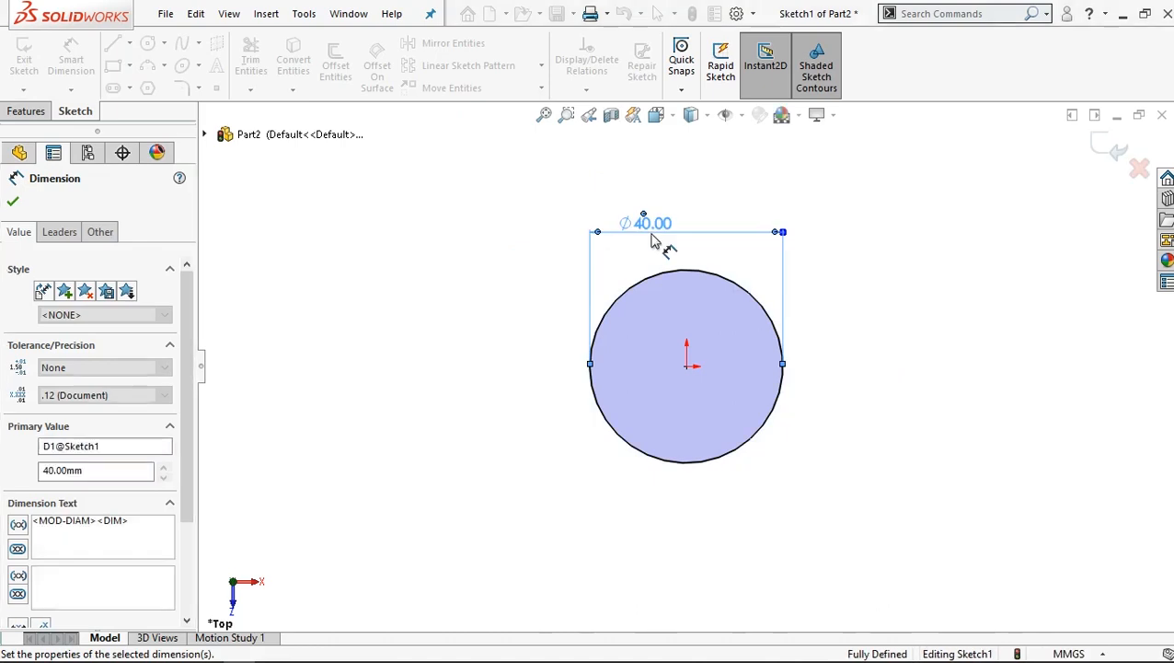
Sketch a second circle of about 25 mm radius centred on the origin, around the 40 mm circle.
click(150, 48)
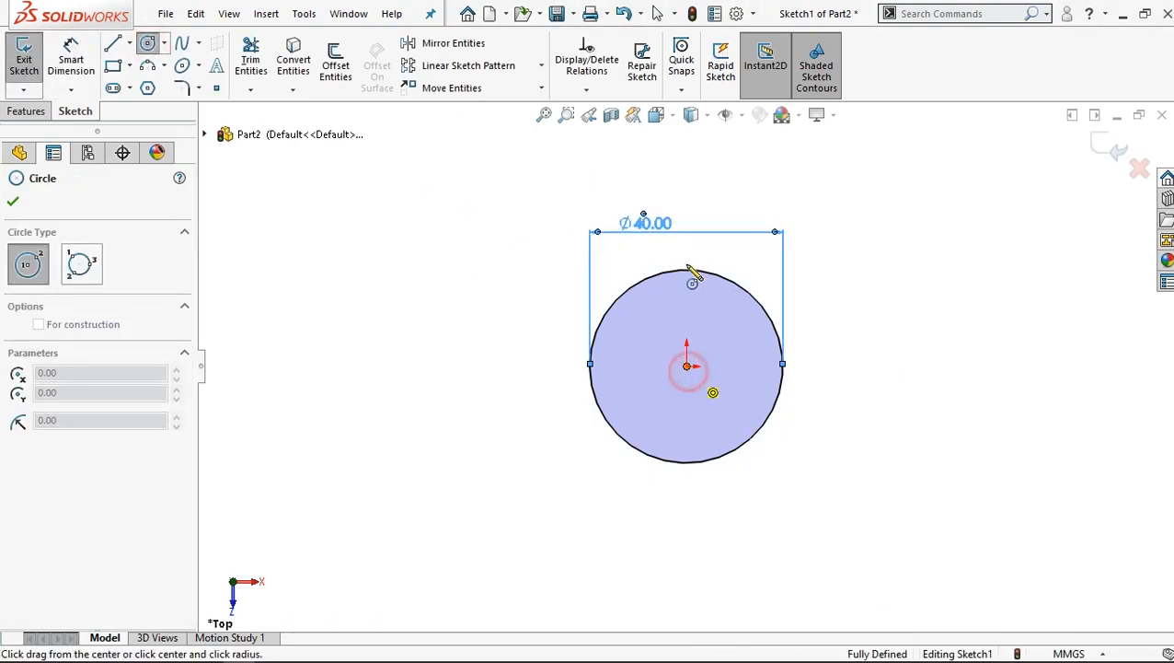
click(687, 367)
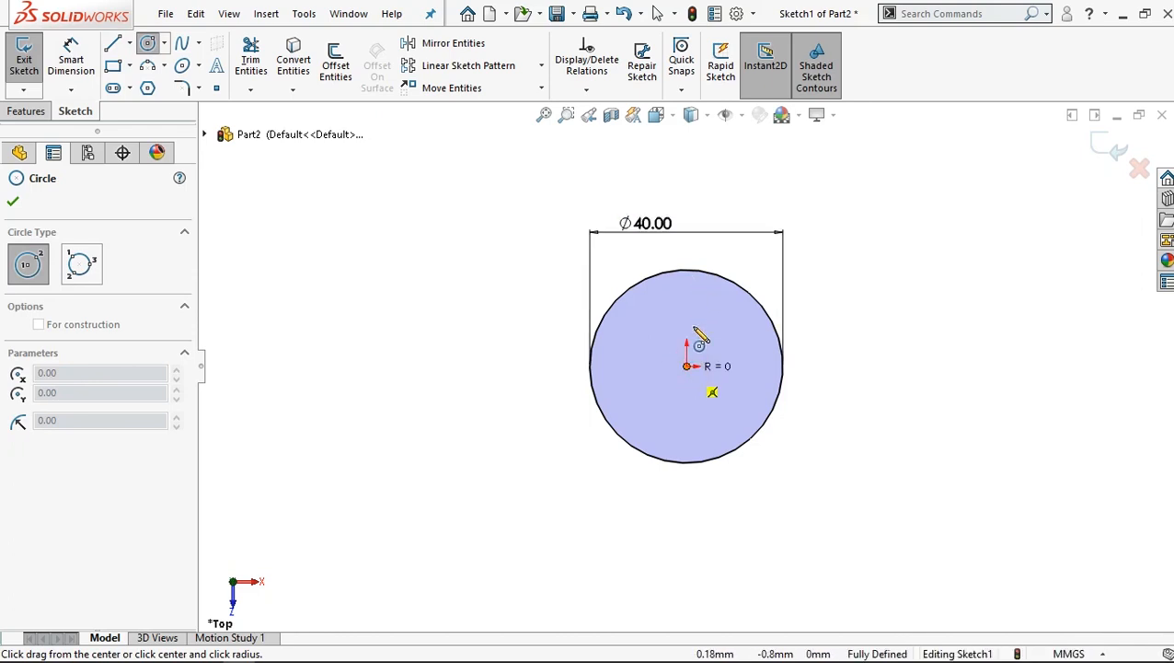
click(701, 251)
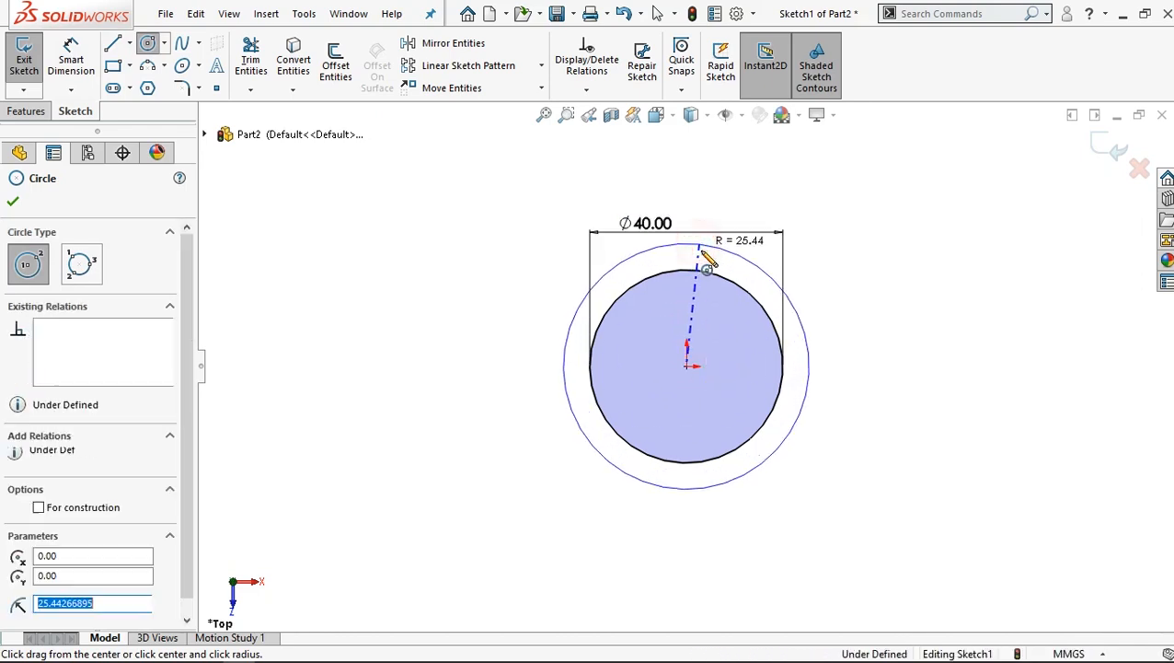
Dimension the outer circle's diameter as 60 mm.
click(69, 65)
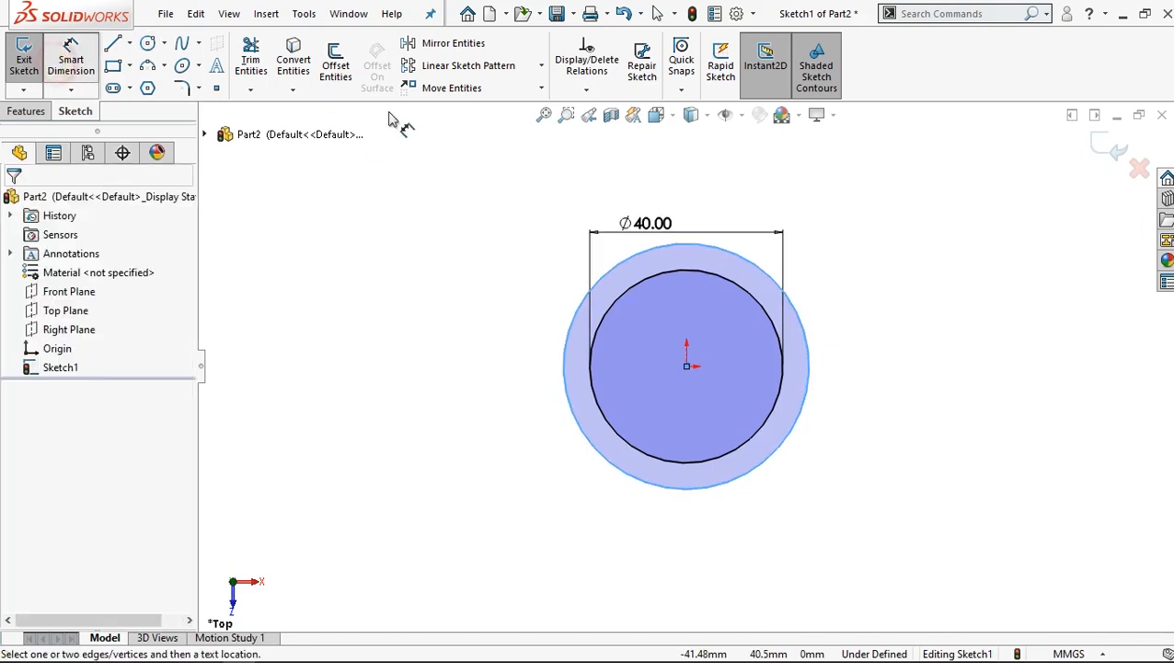
click(668, 202)
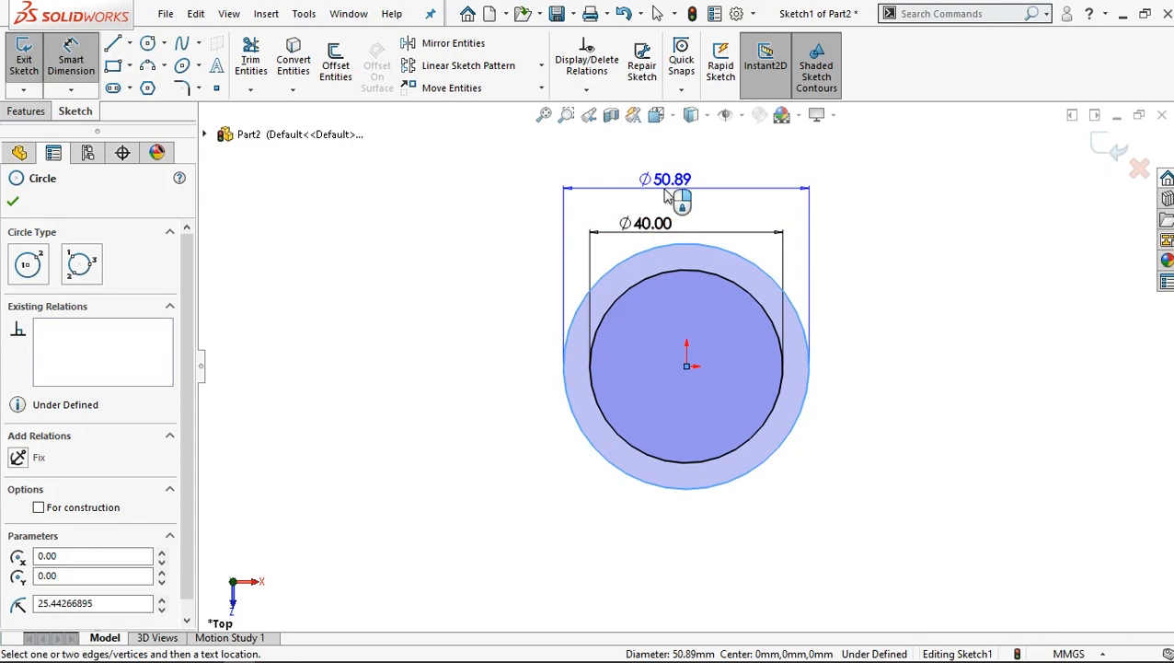
click(668, 191)
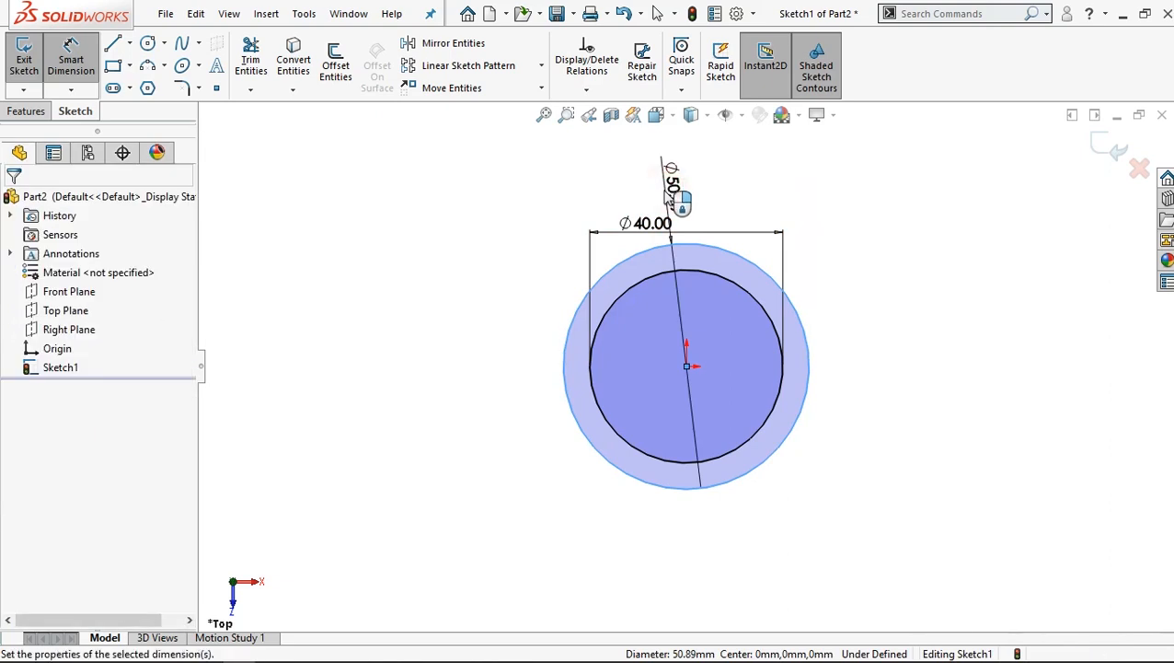
click(665, 189)
text(60)
key(Return)
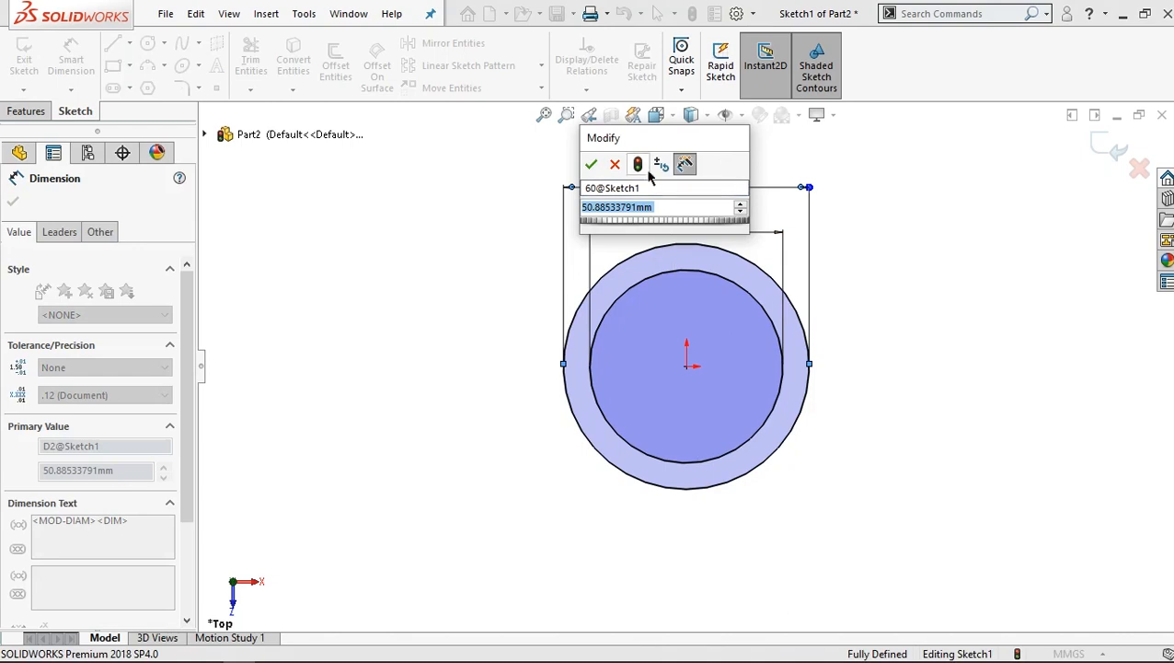
double_click(674, 208)
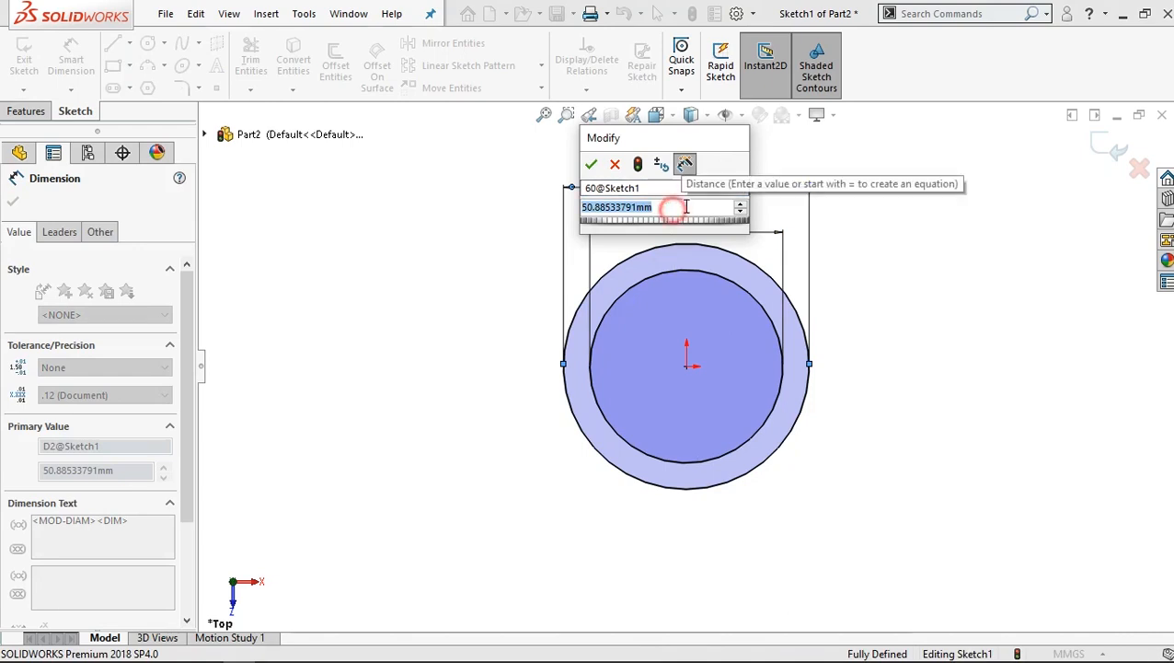
text(60)
key(Return)
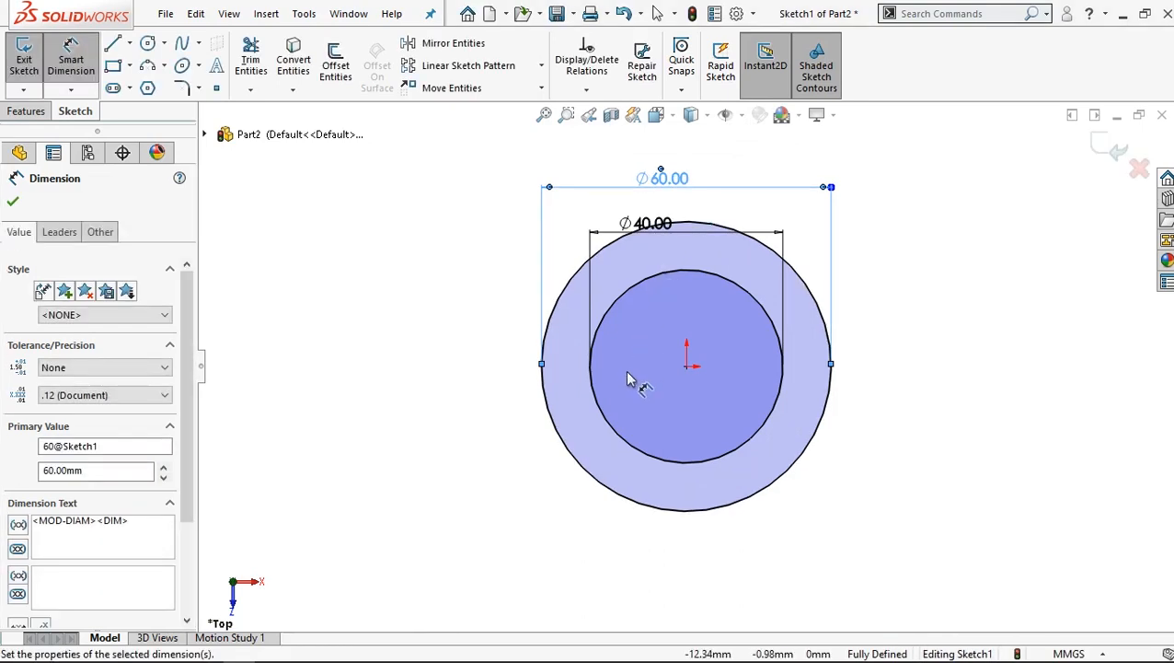
Sketch a vertical midpoint line about 67 mm long to the left of the circles, centred level with the origin.
scroll(628, 379, up, 1)
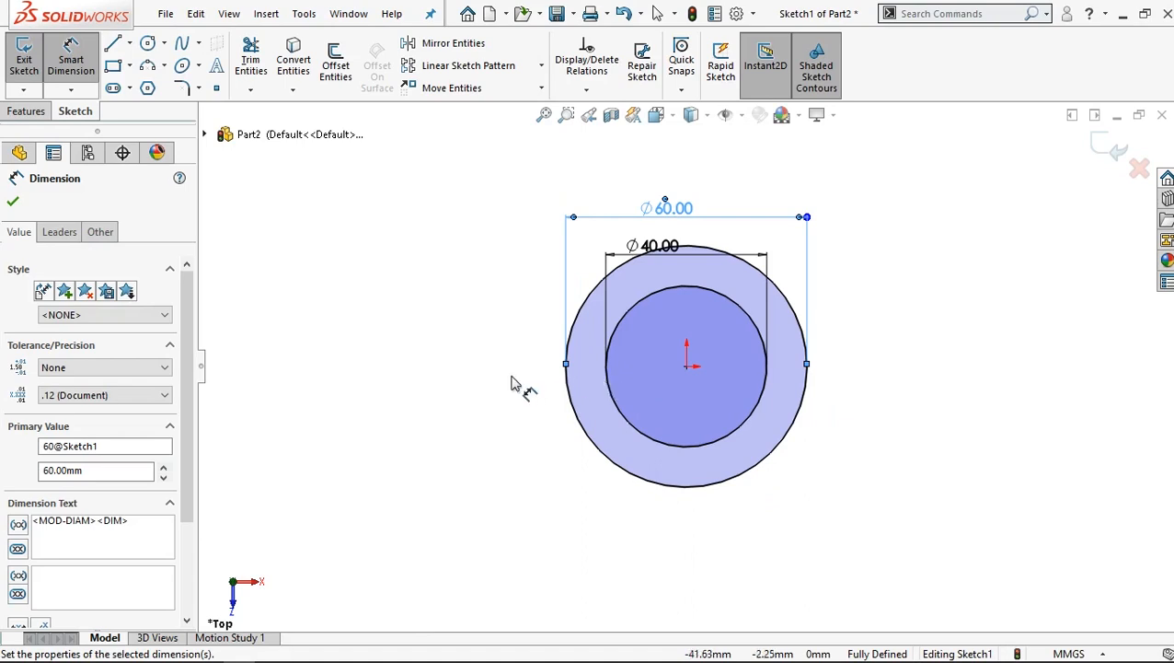
scroll(511, 384, up, 1)
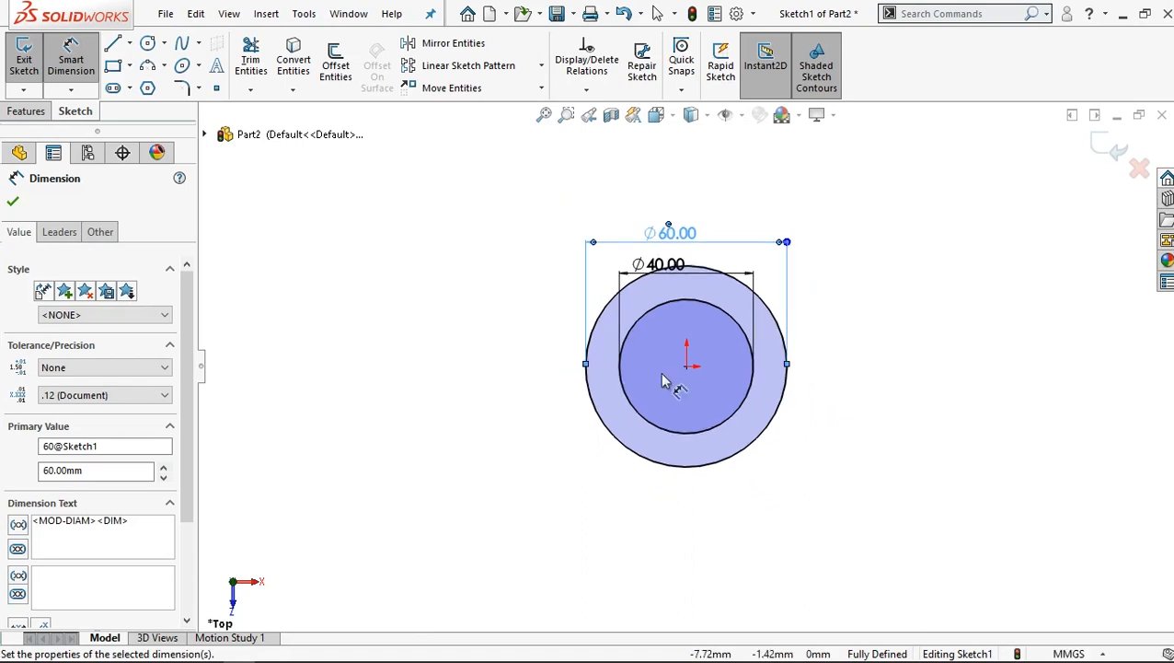
click(118, 46)
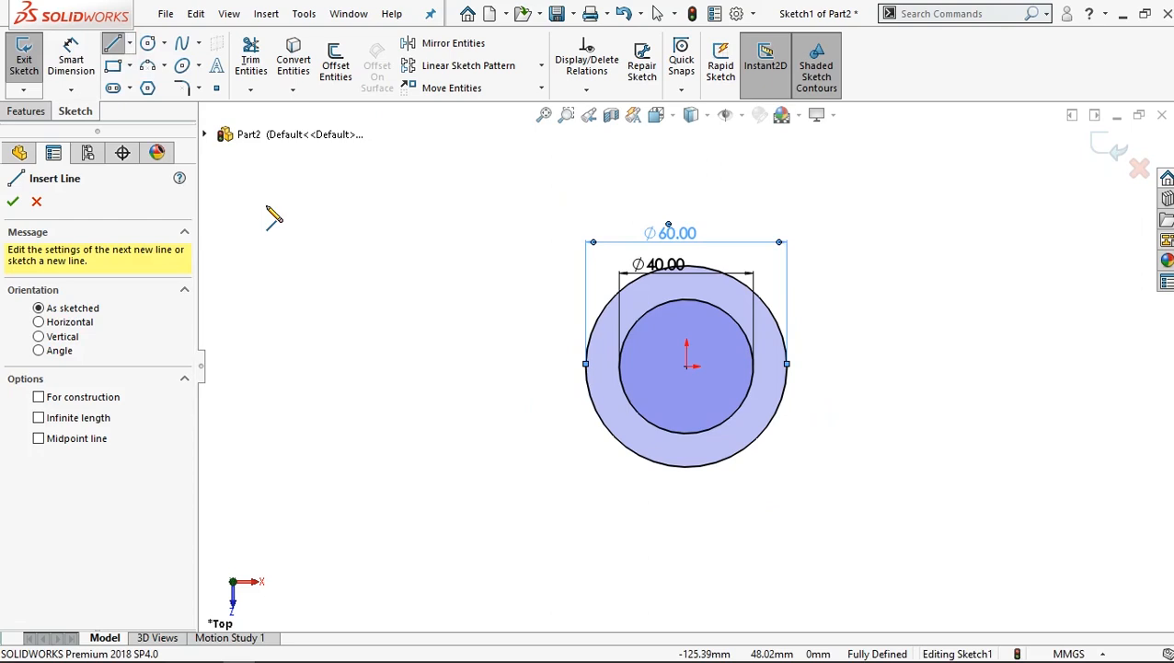
click(129, 44)
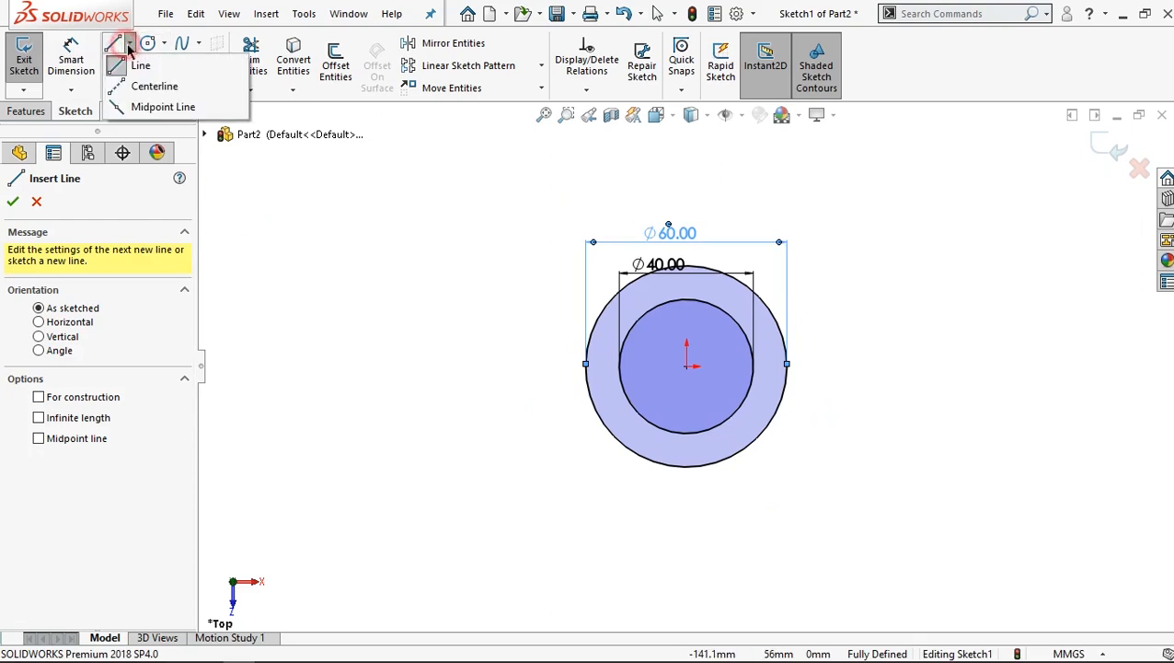
click(151, 109)
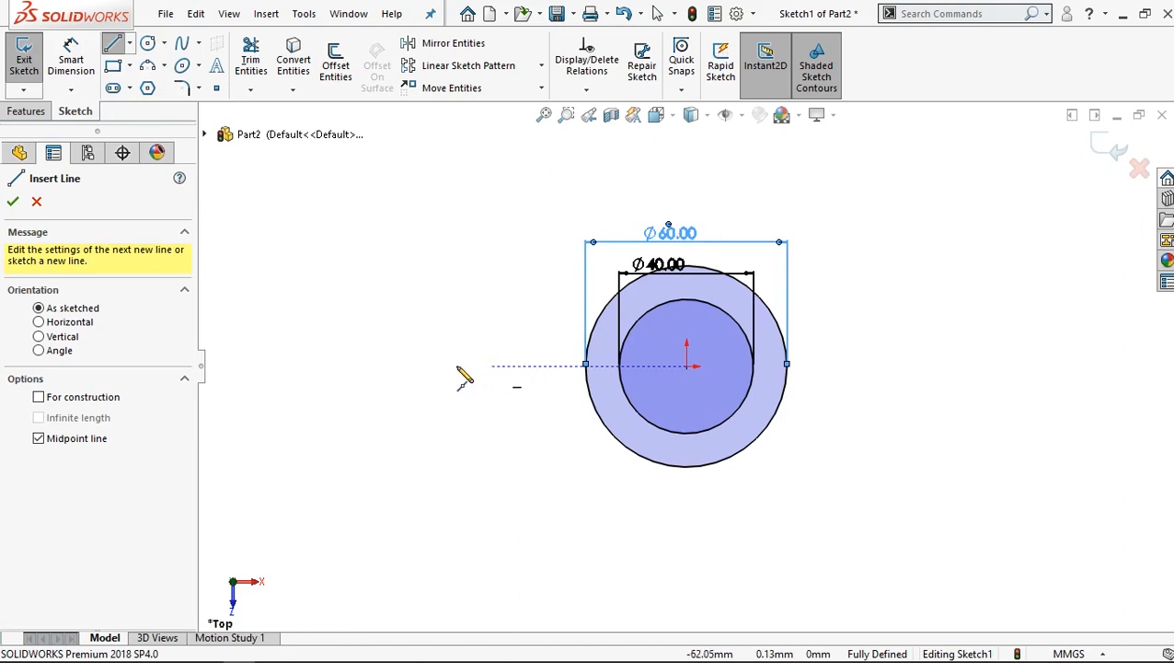
click(382, 366)
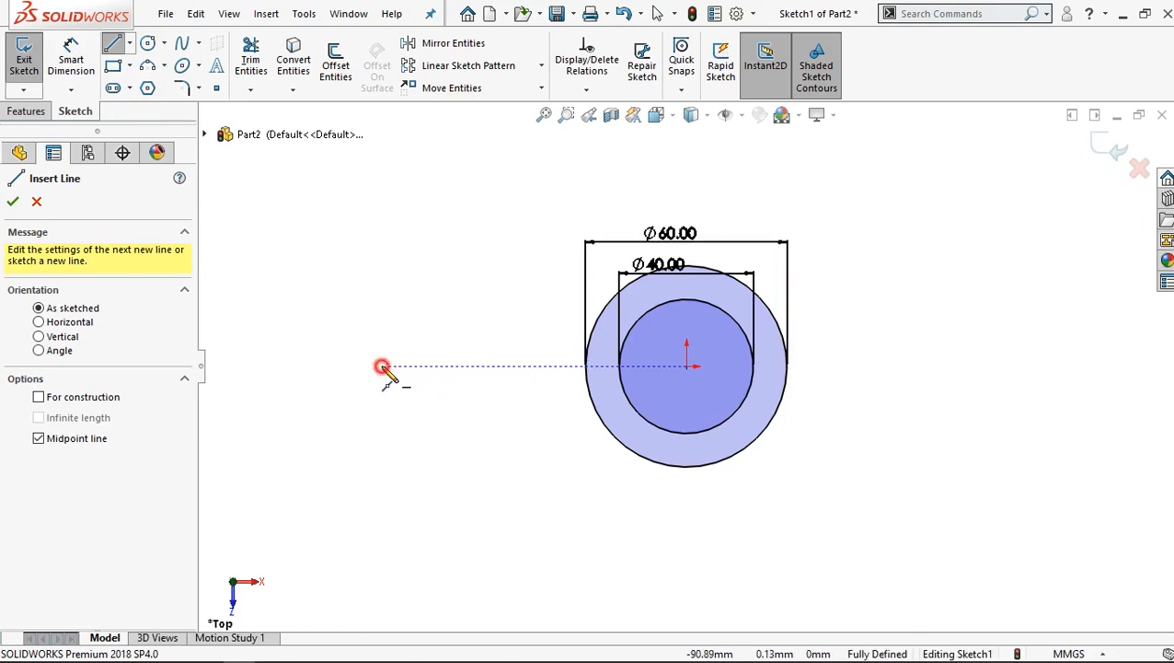
click(385, 257)
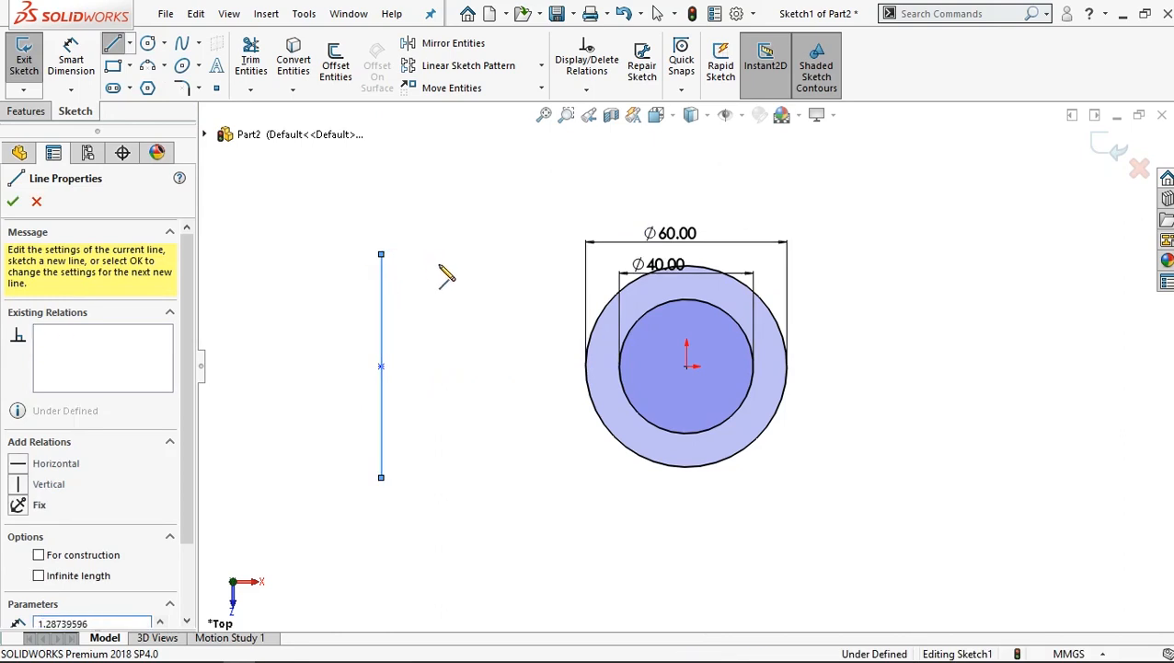
right_click(448, 333)
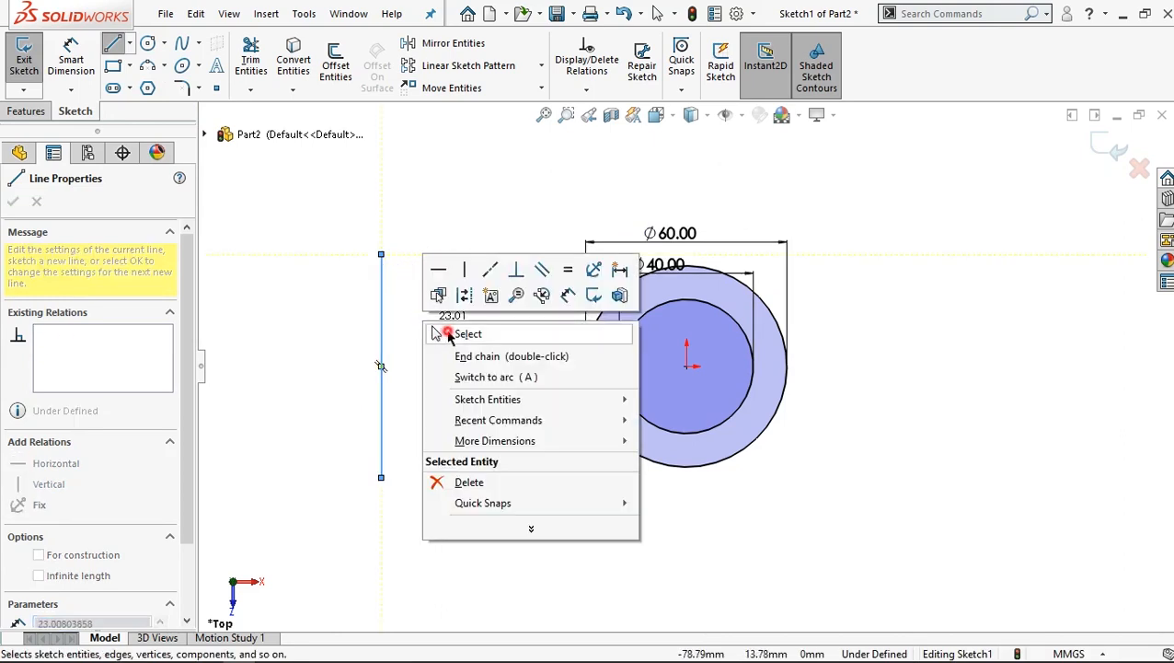
click(468, 333)
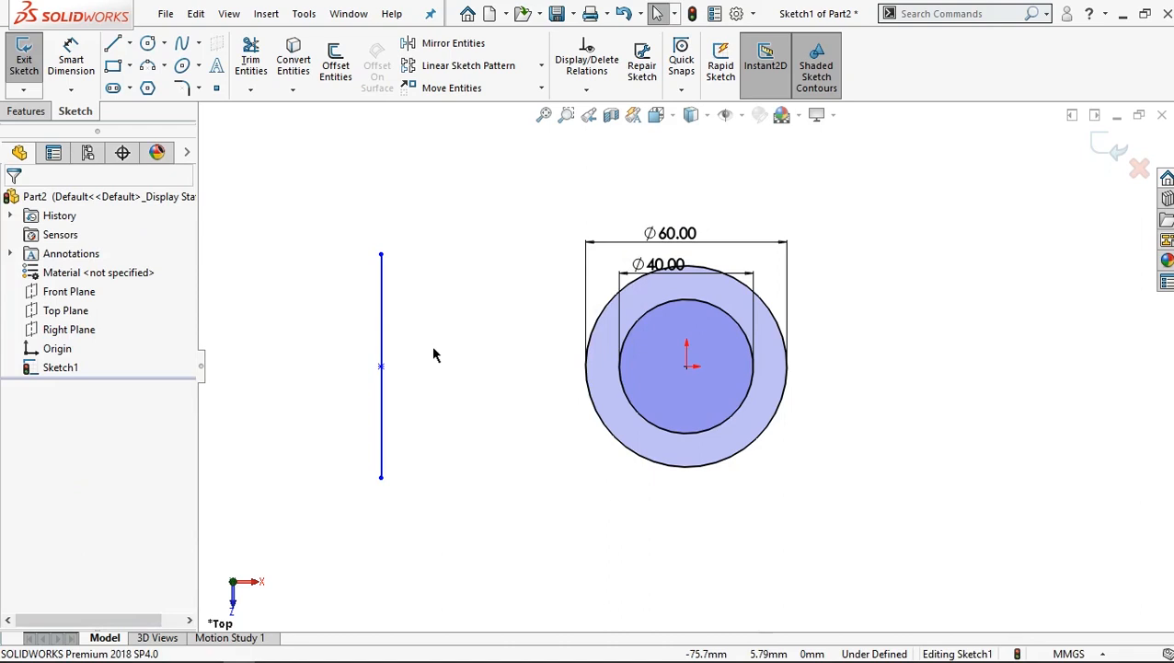
Add a Horizontal relation between the vertical line's midpoint and the circles' centre point.
click(381, 367)
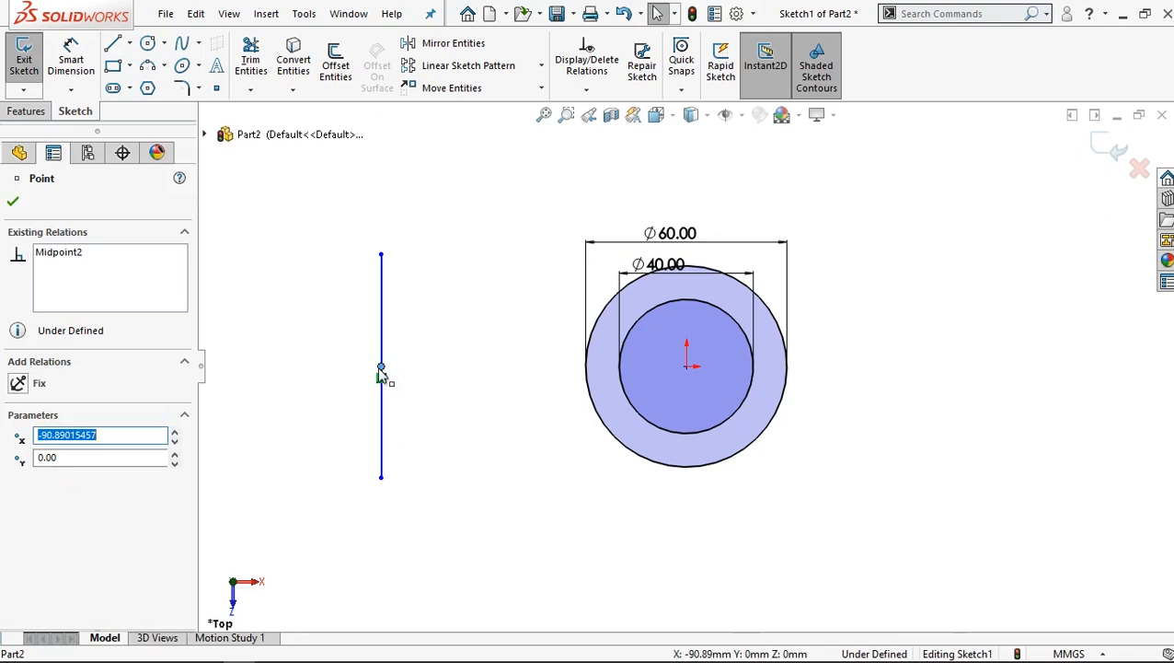
click(687, 367)
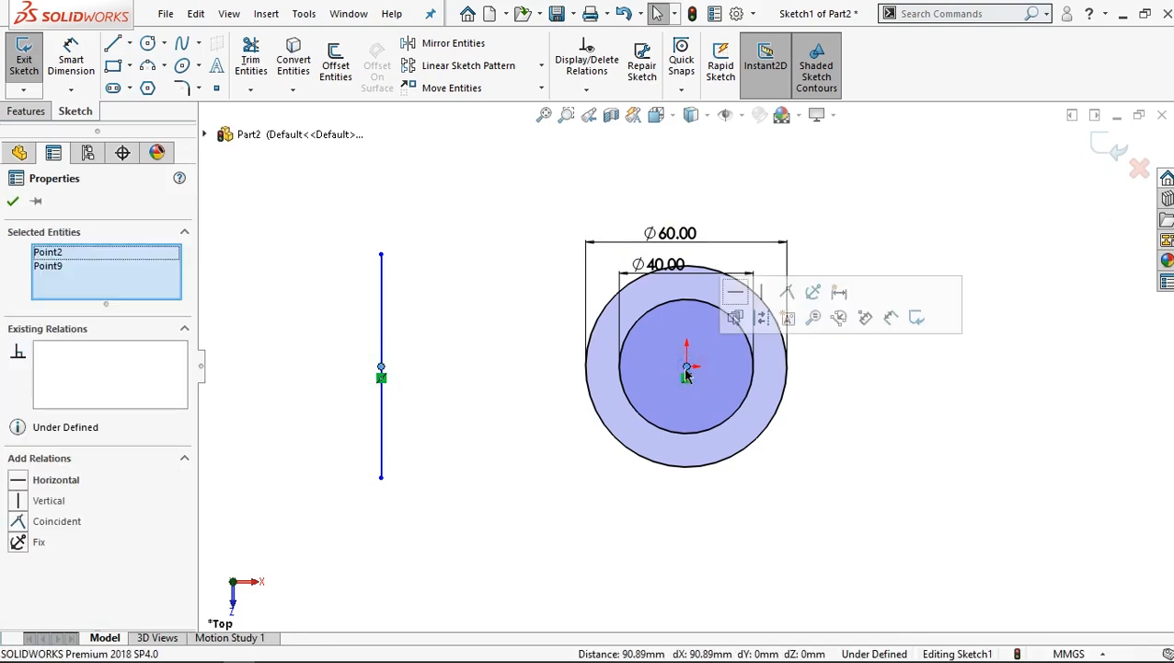
click(19, 486)
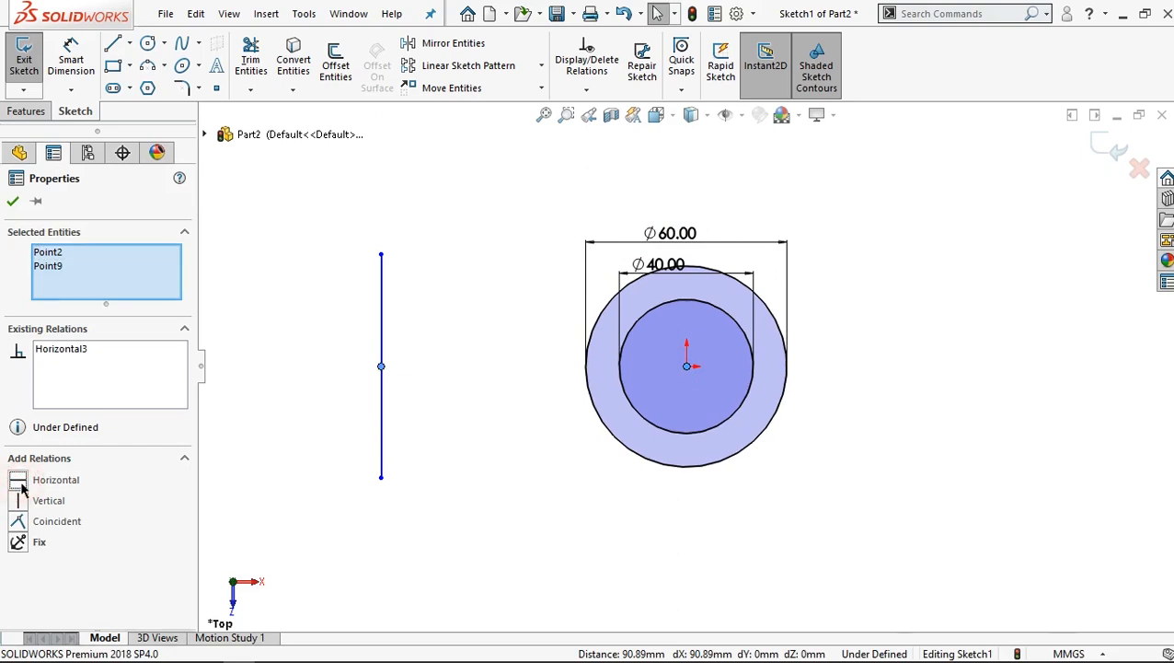
click(13, 202)
Dimension the vertical line's length as 60 mm.
click(382, 270)
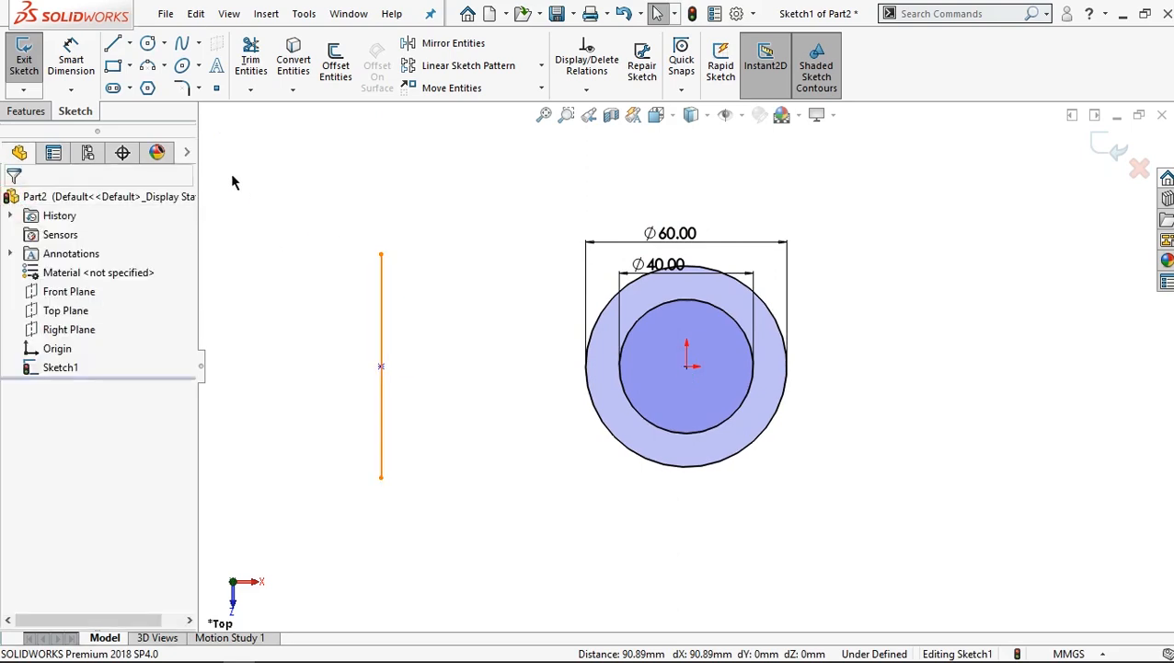
click(73, 60)
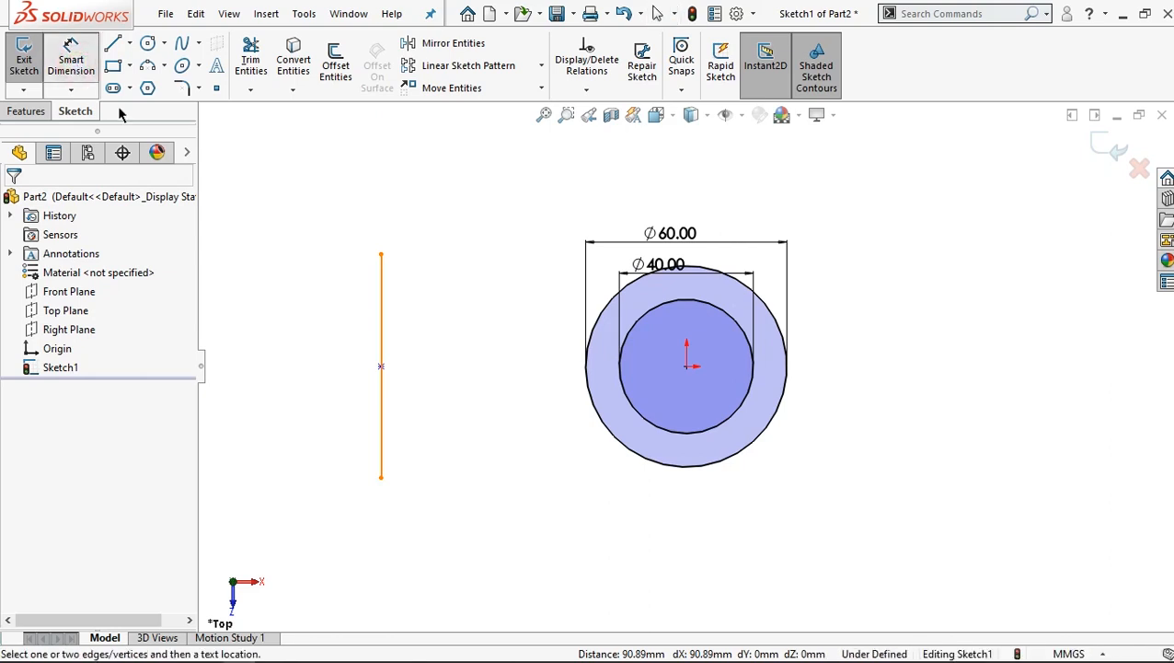
click(381, 311)
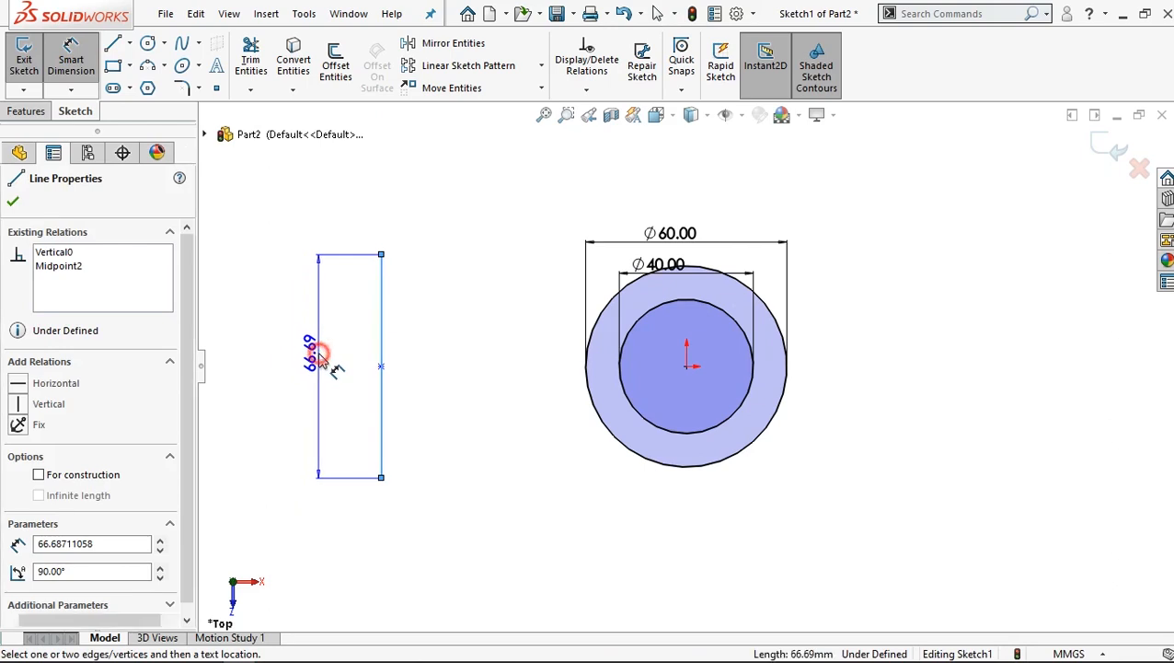
click(322, 361)
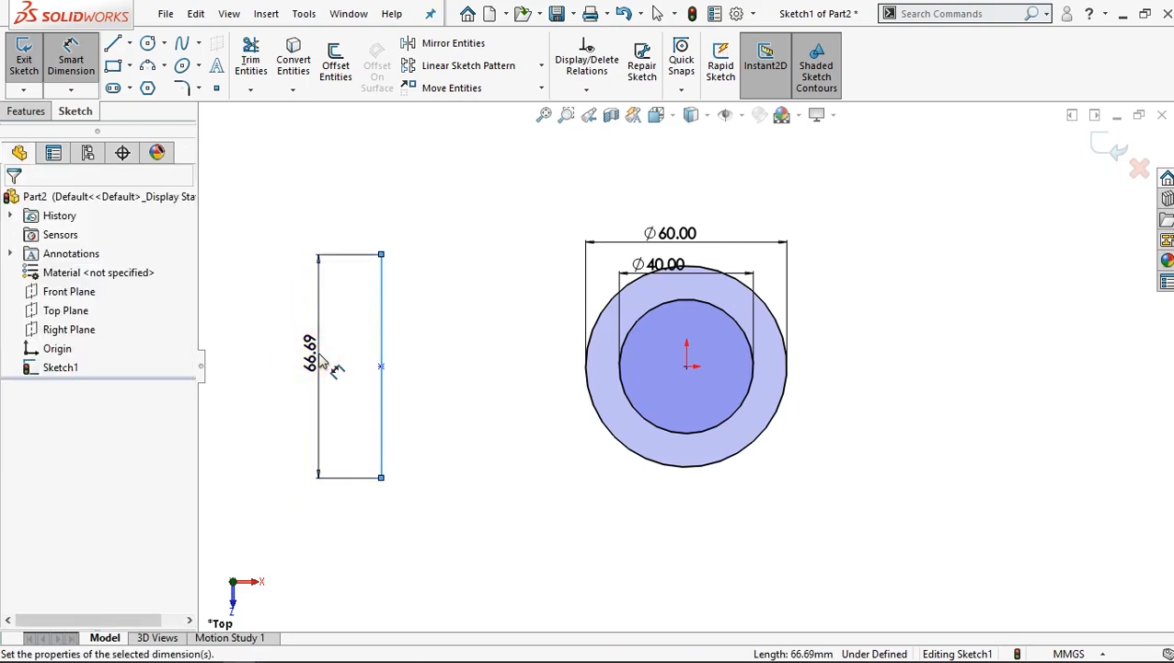
text(60)
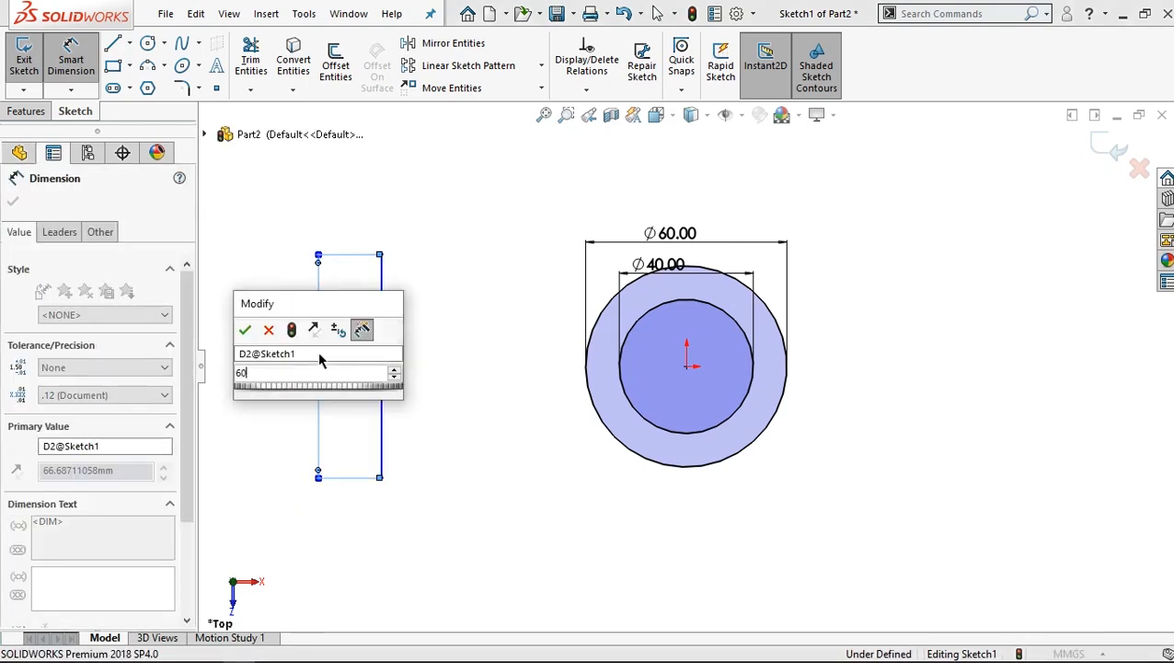
key(Return)
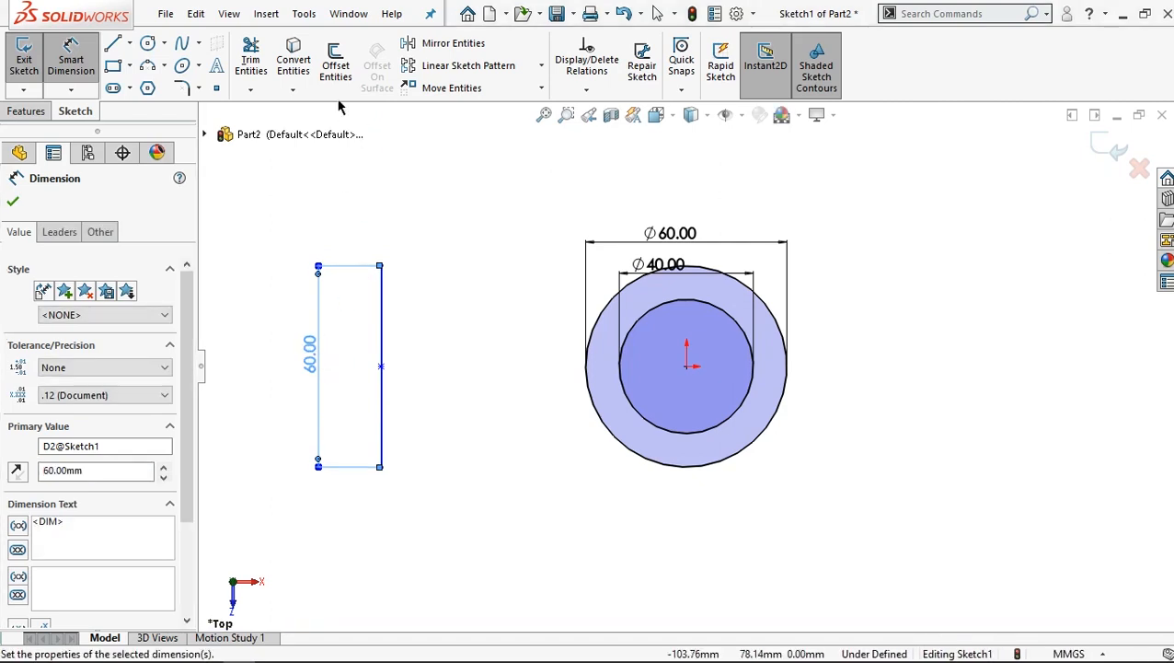
Offset the vertical line 15 mm toward the circles in one direction only, with the offset dimension added.
click(336, 67)
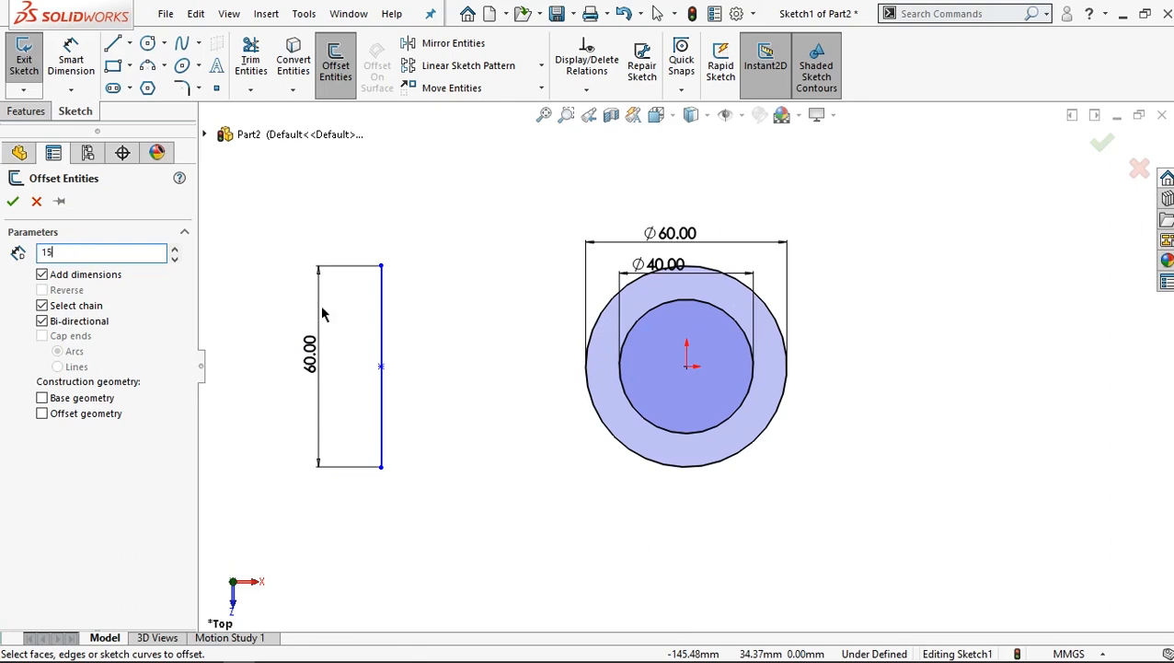
click(382, 303)
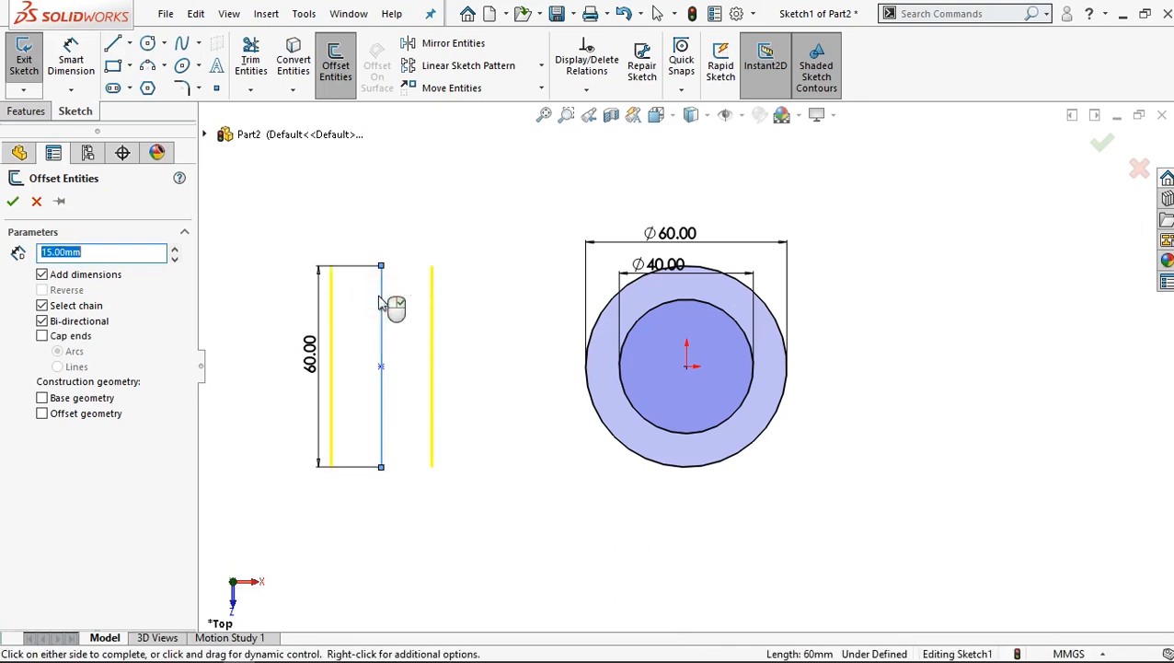
click(45, 324)
click(44, 324)
click(44, 322)
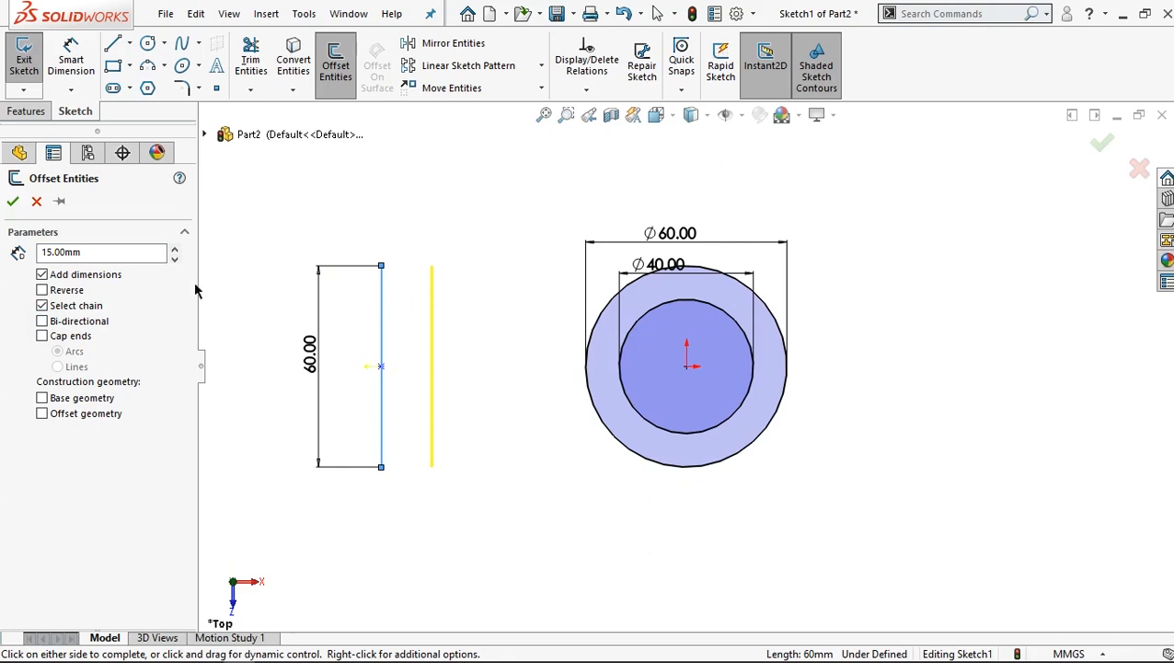
click(13, 203)
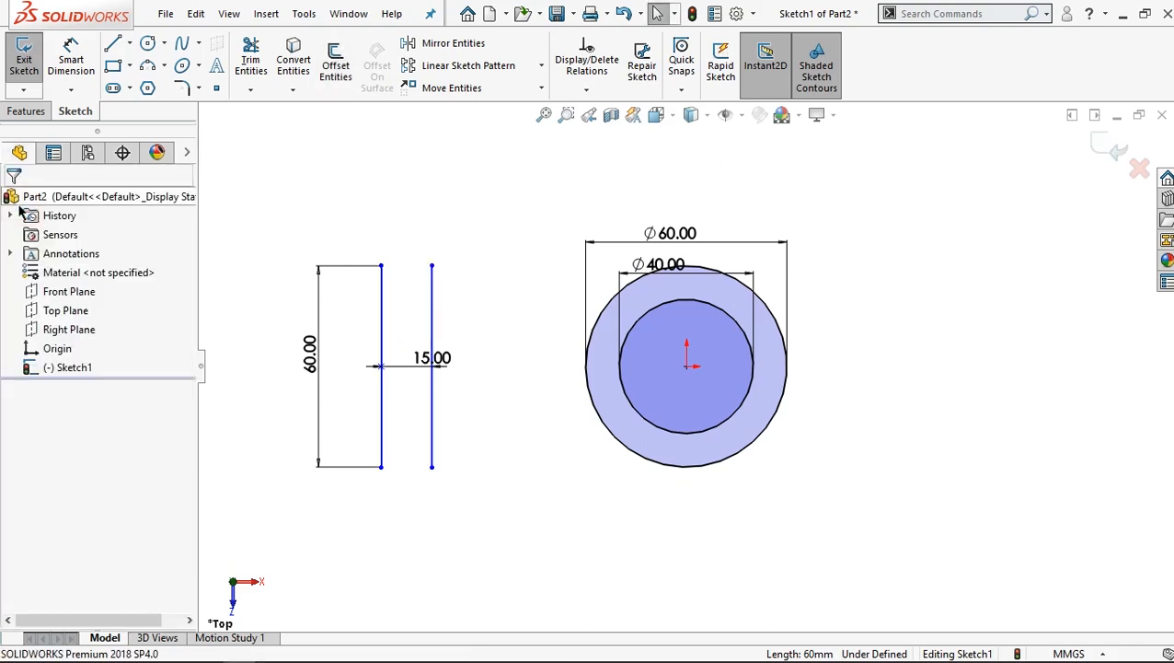
Draw a horizontal line joining the upper endpoints of the two vertical lines.
click(115, 43)
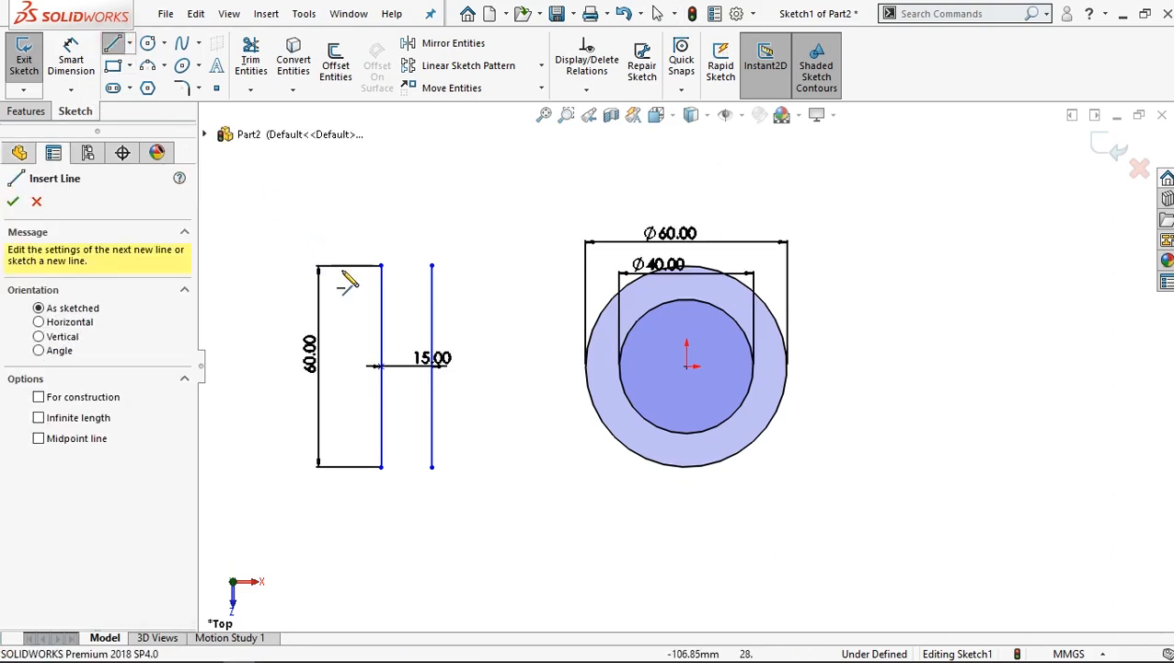
click(380, 267)
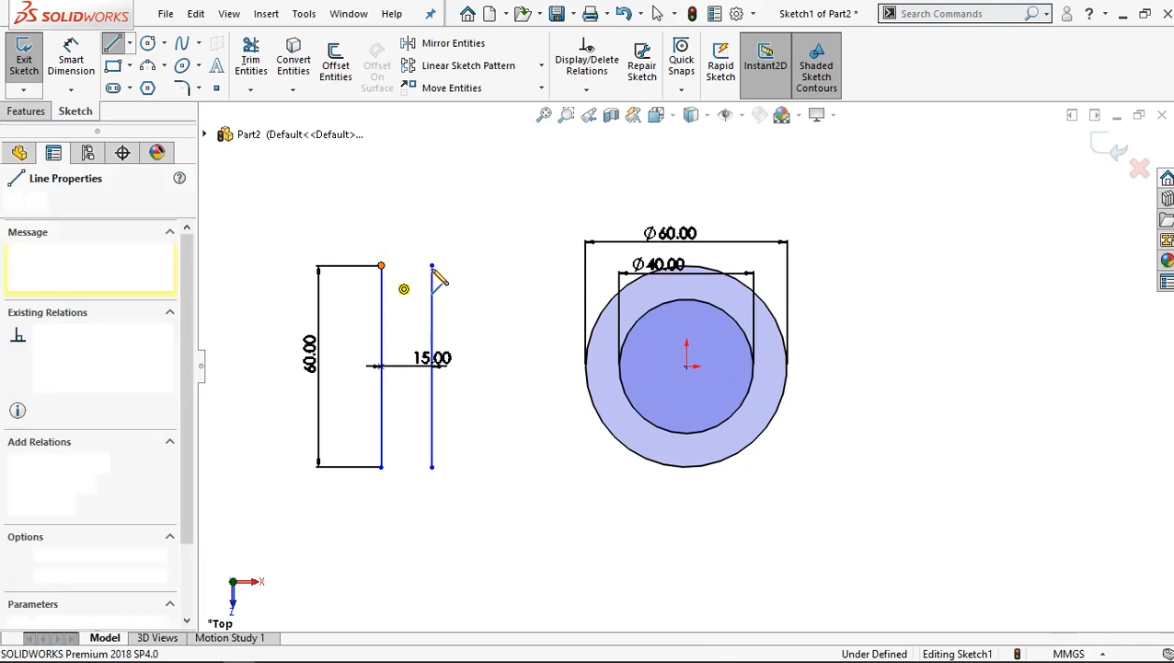
click(431, 266)
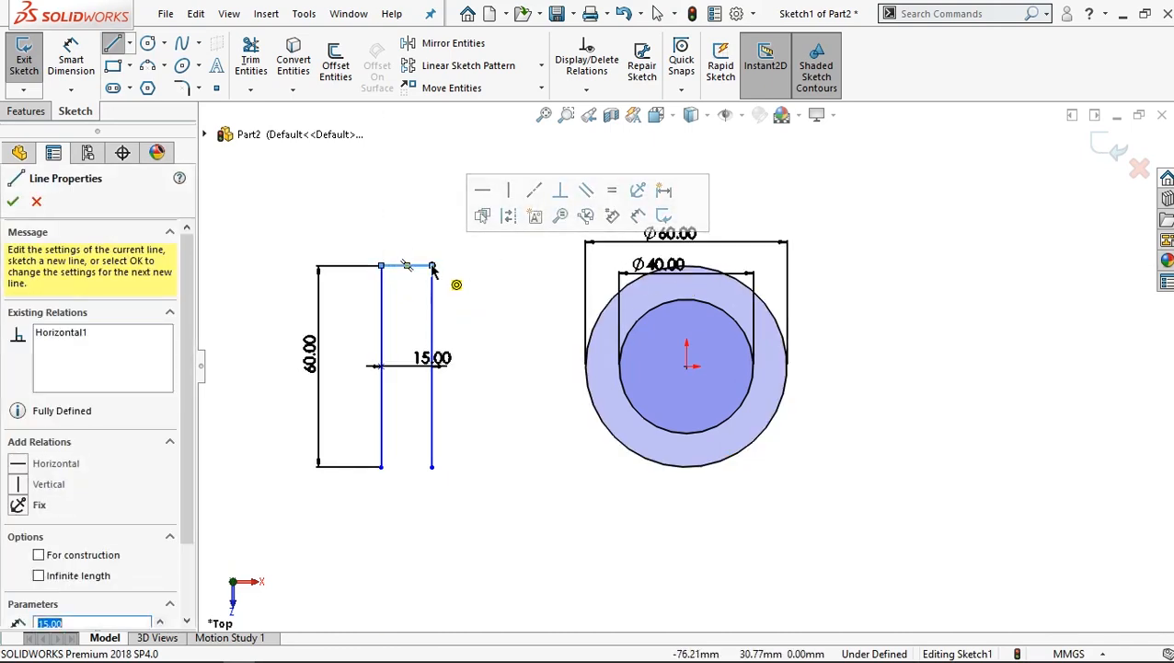
click(432, 266)
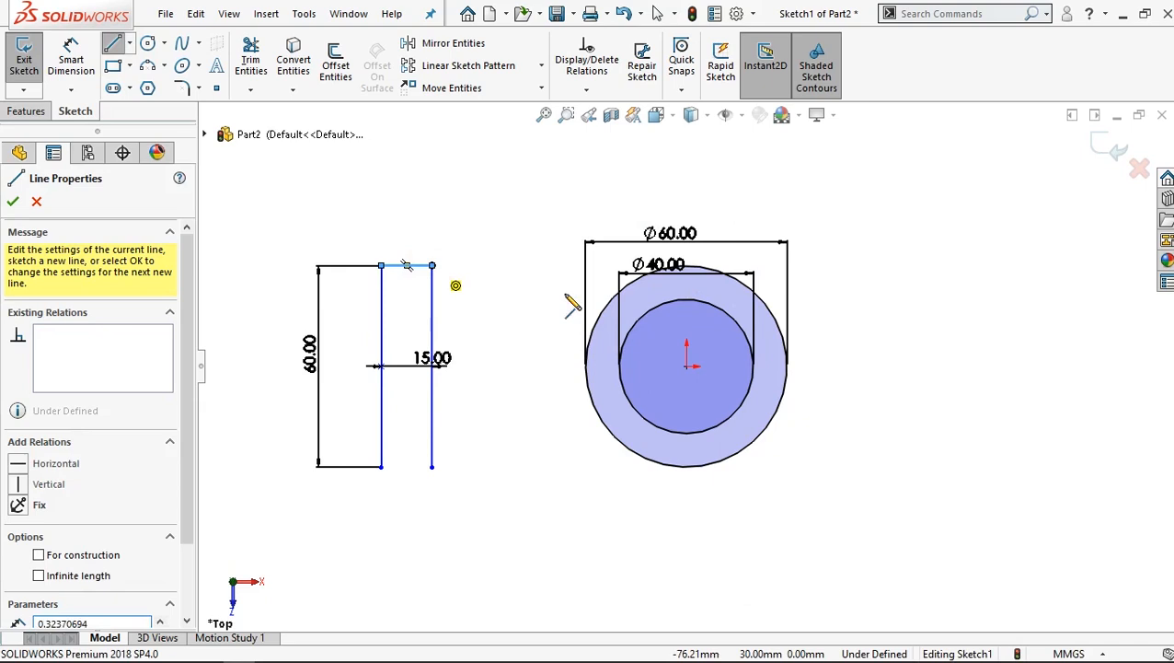
Draw a horizontal line from the inner vertical line's upper endpoint to the top quadrant of the 60 mm circle.
click(686, 266)
key(ctrl+z)
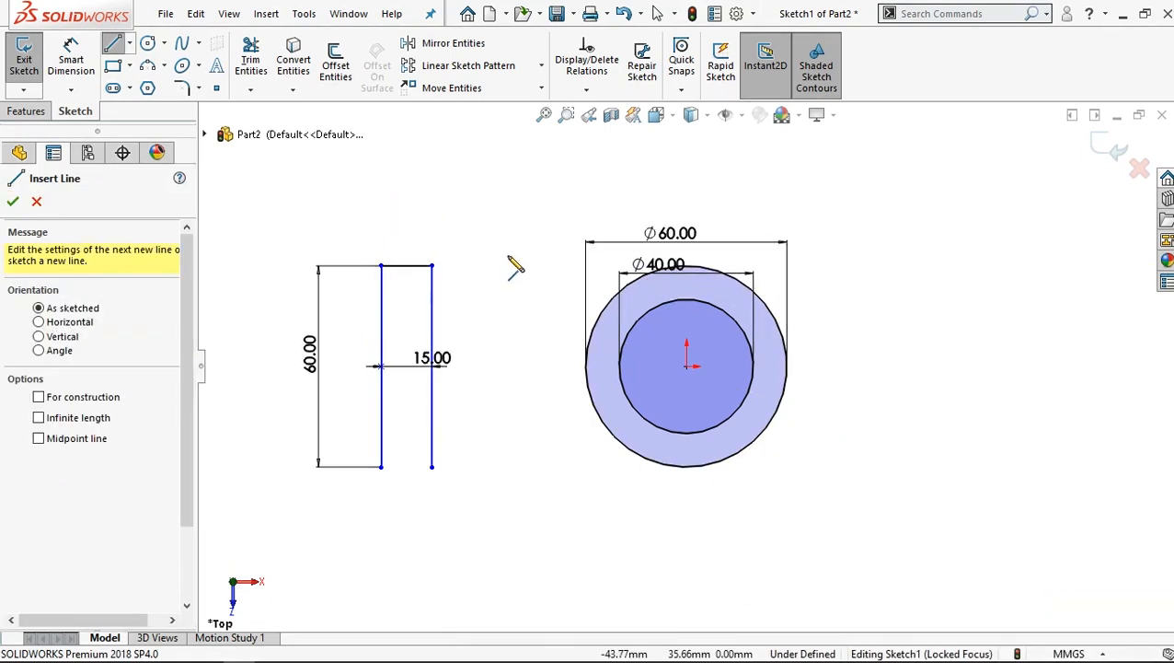
click(432, 266)
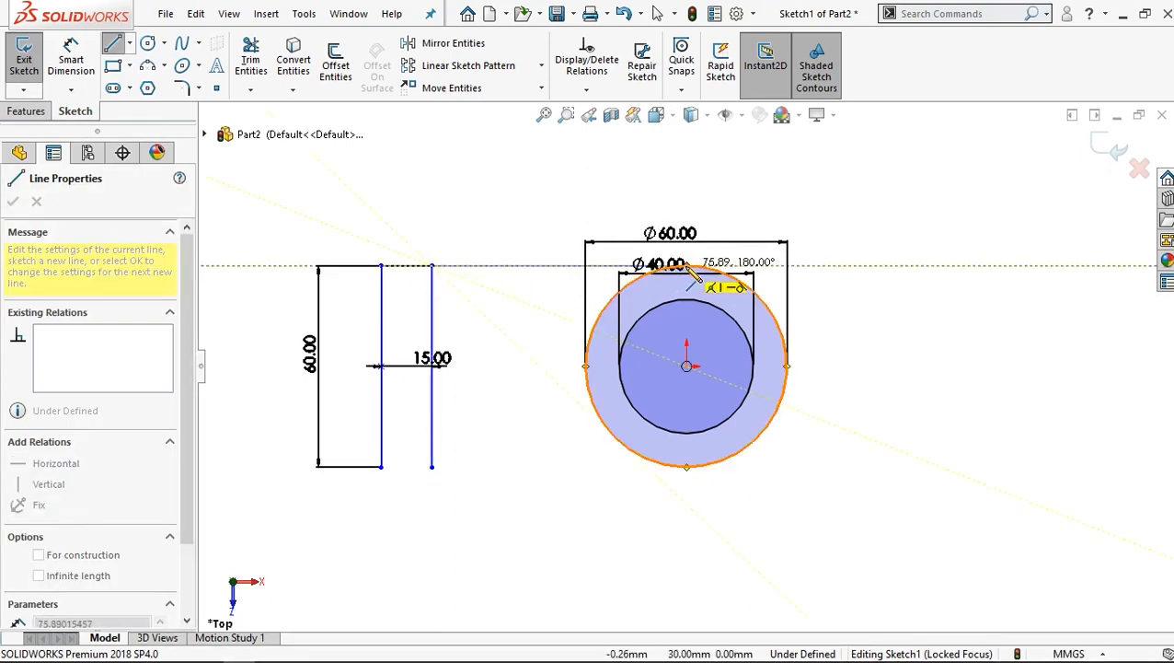
click(687, 266)
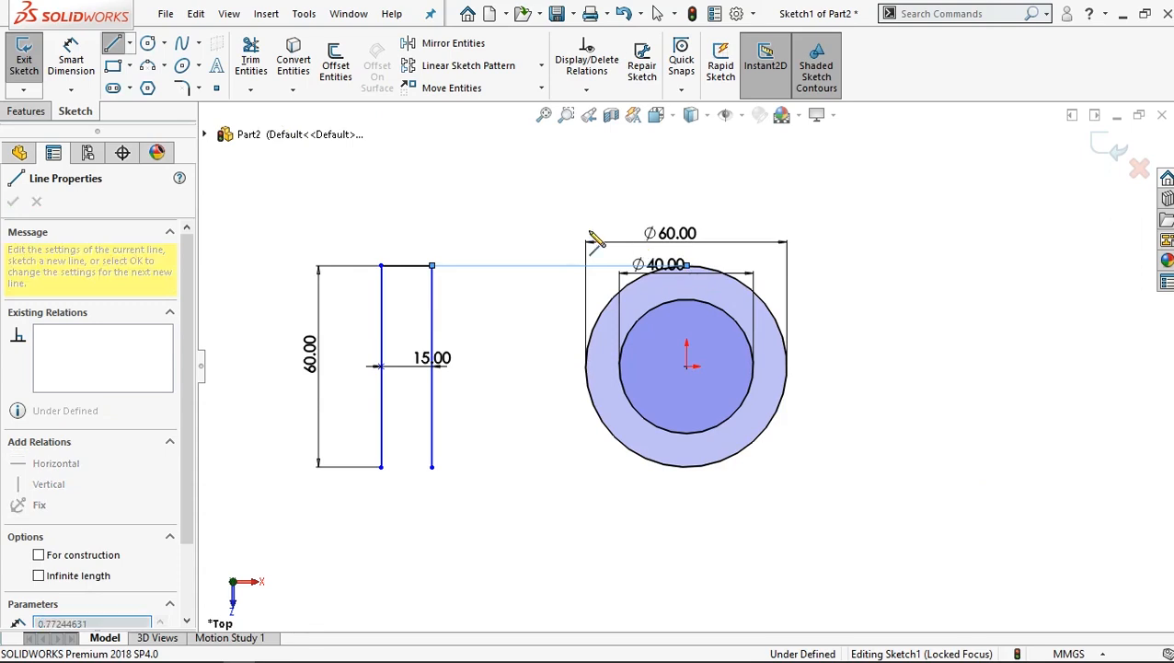
right_click(488, 194)
click(524, 205)
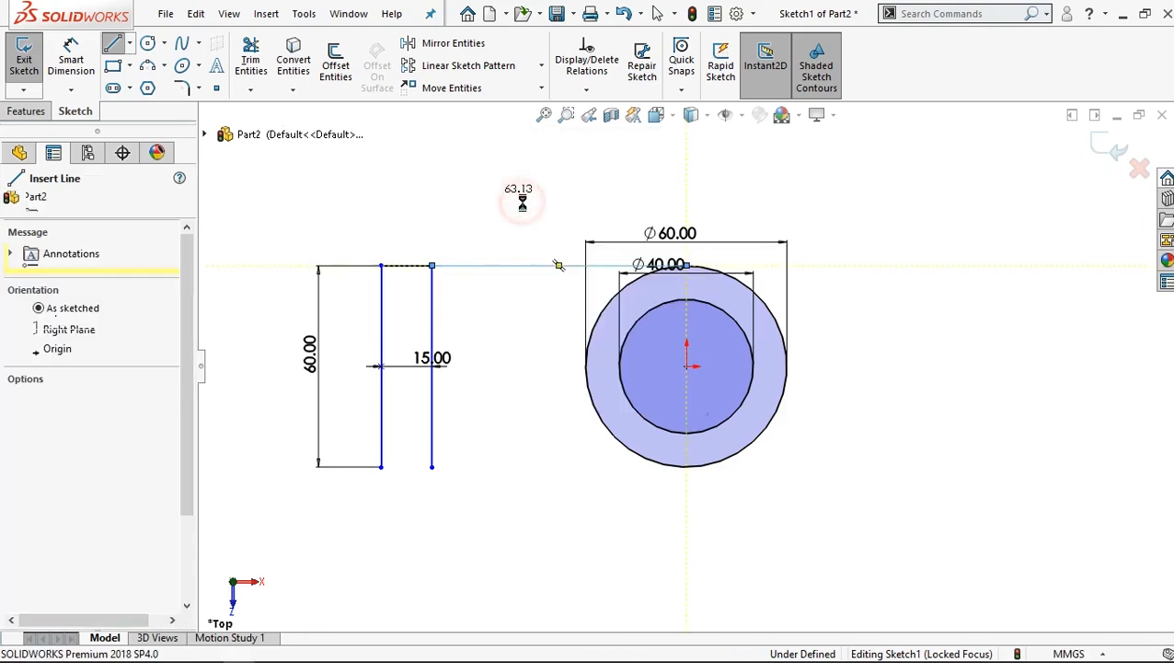
Draw a horizontal line about 122 mm long from the circles' centre across both vertical lines, ending beyond the outer one.
click(113, 46)
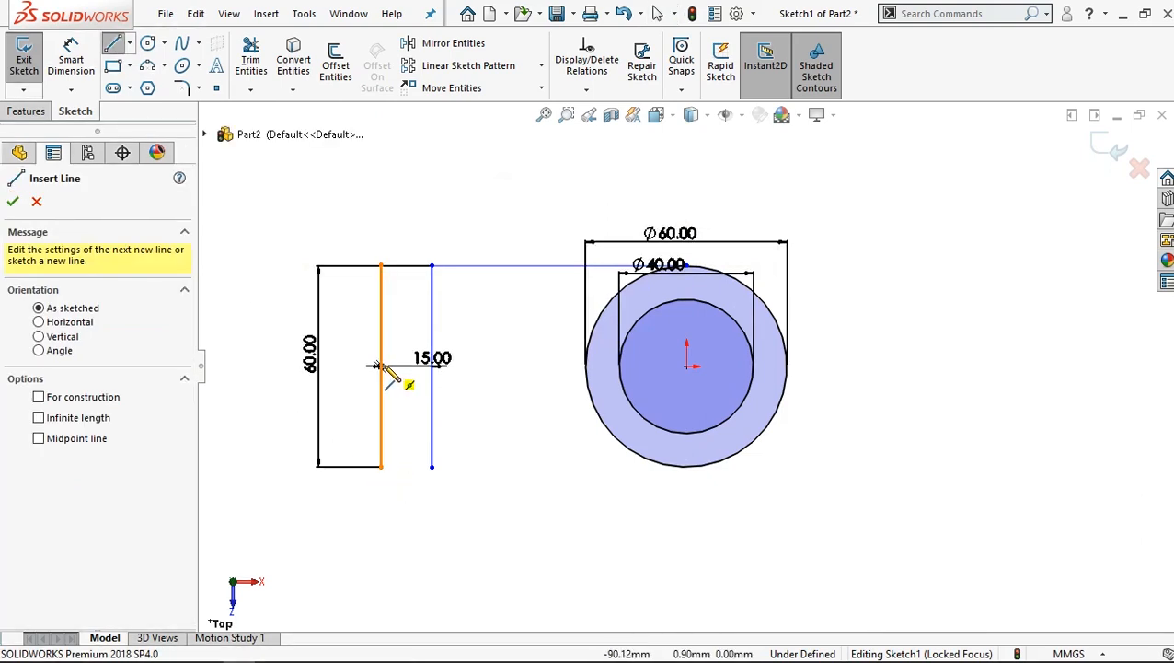
click(130, 45)
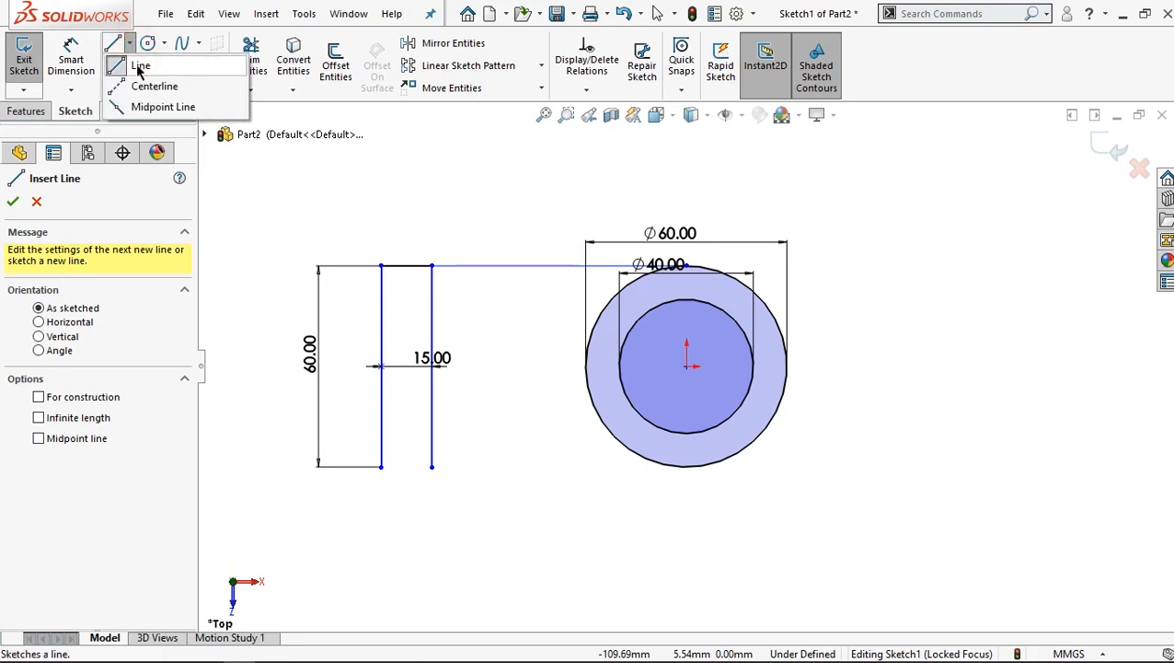
click(688, 367)
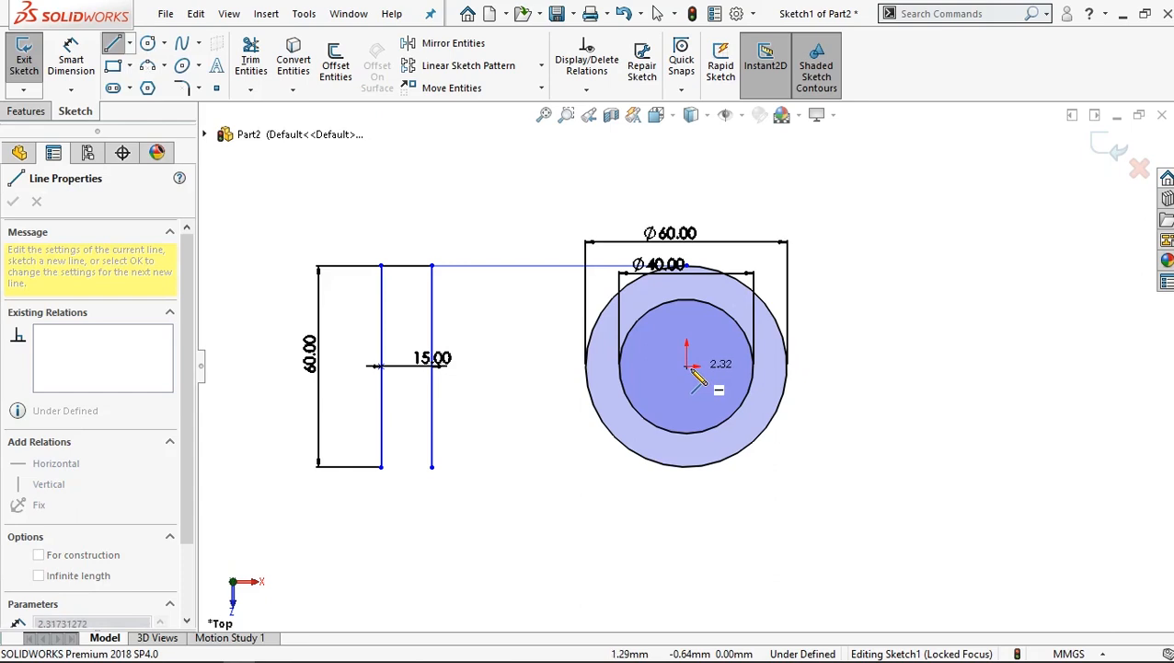
click(688, 367)
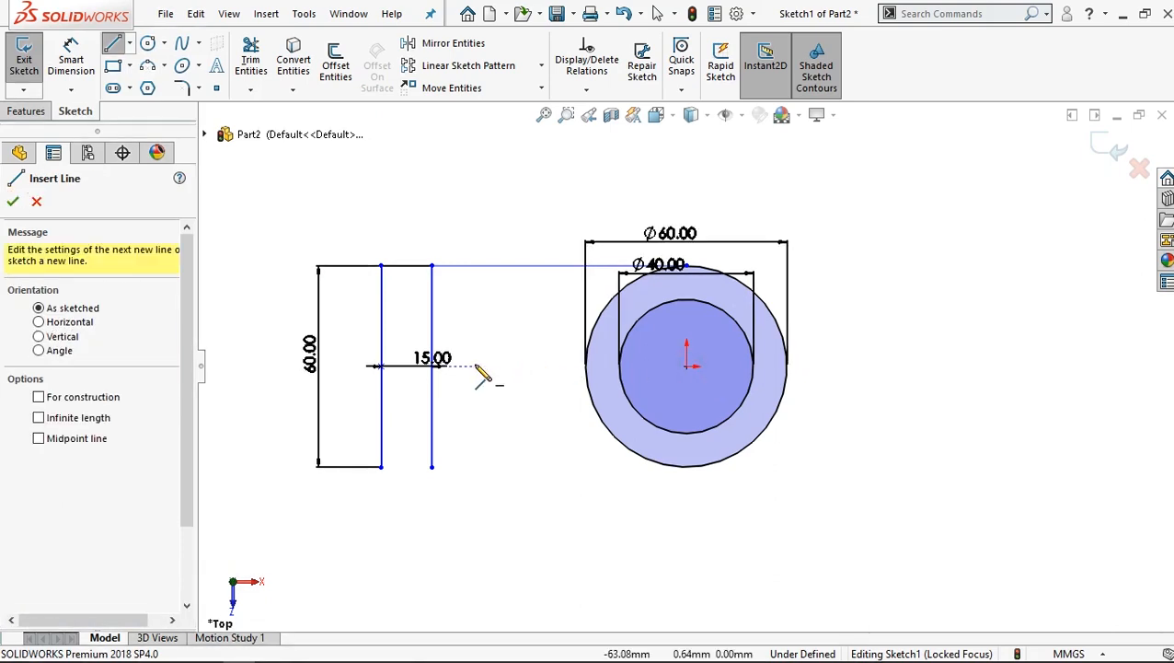
click(686, 367)
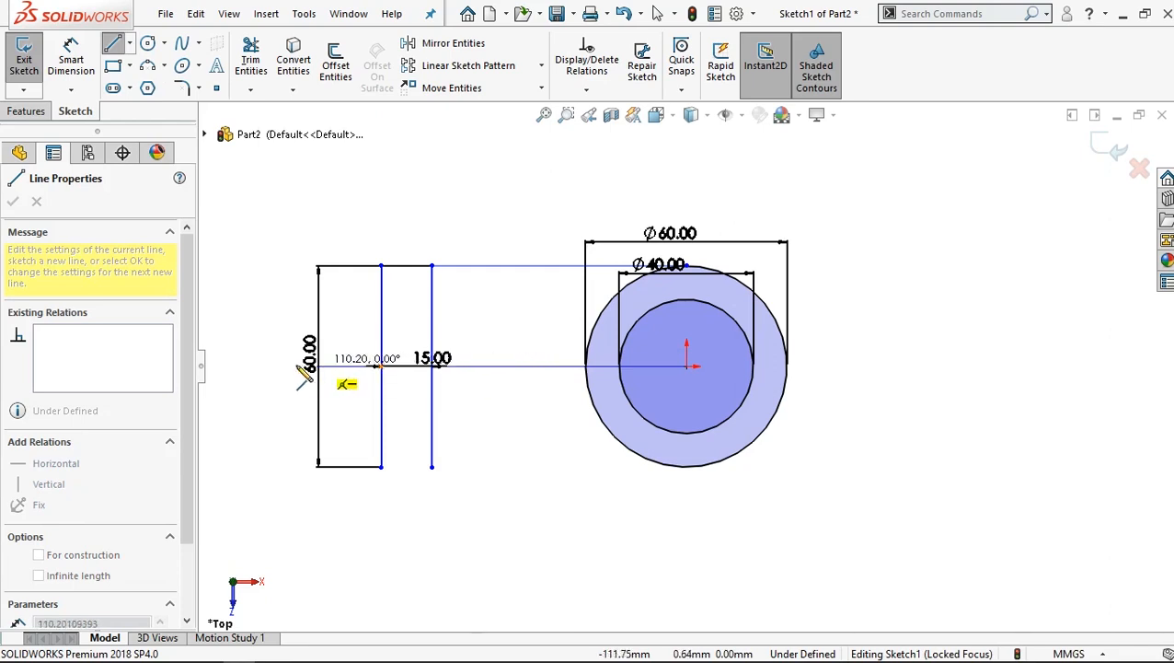
click(277, 366)
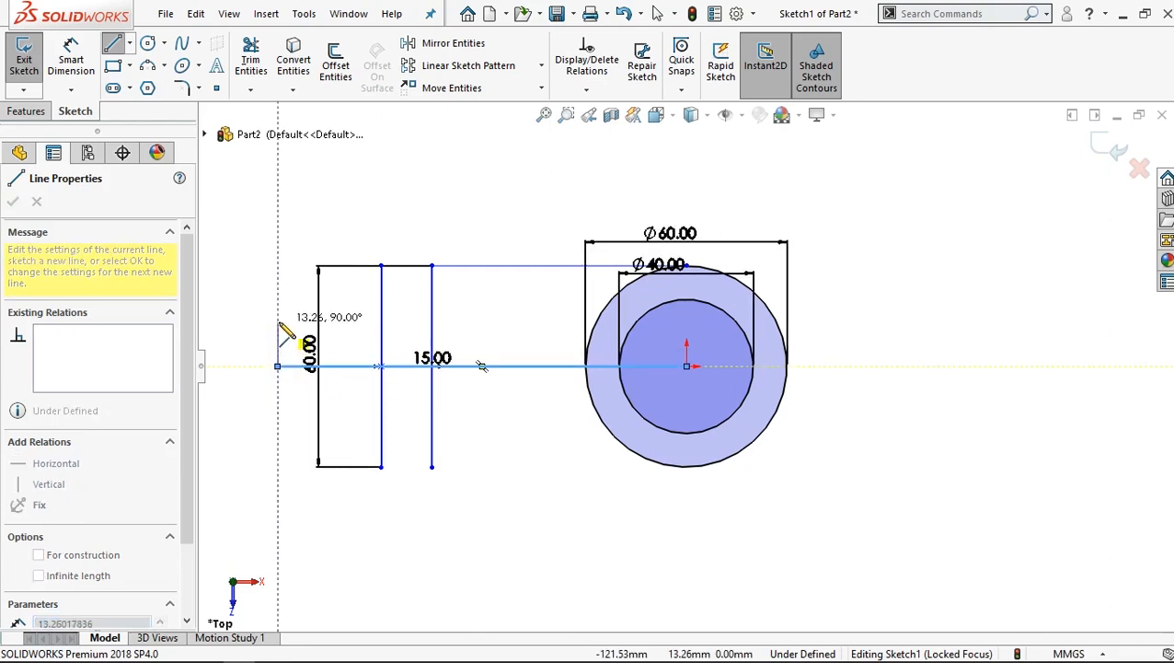
right_click(265, 336)
click(278, 343)
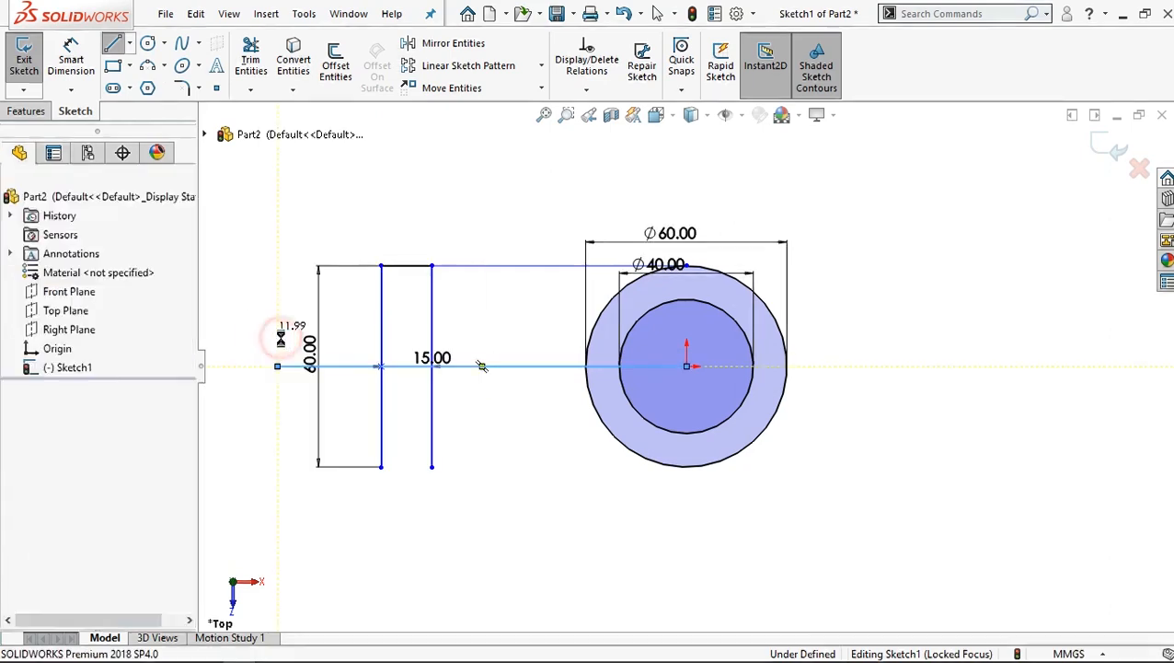
Convert the horizontal line through the circles' centre to construction geometry.
click(485, 366)
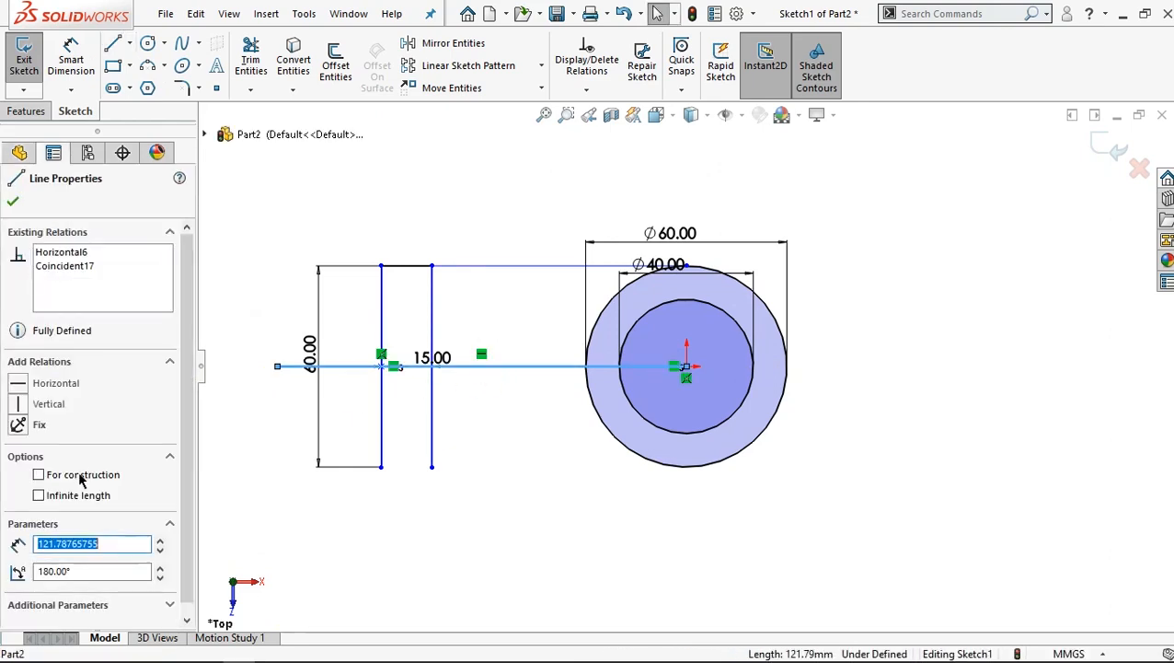
click(79, 473)
click(11, 203)
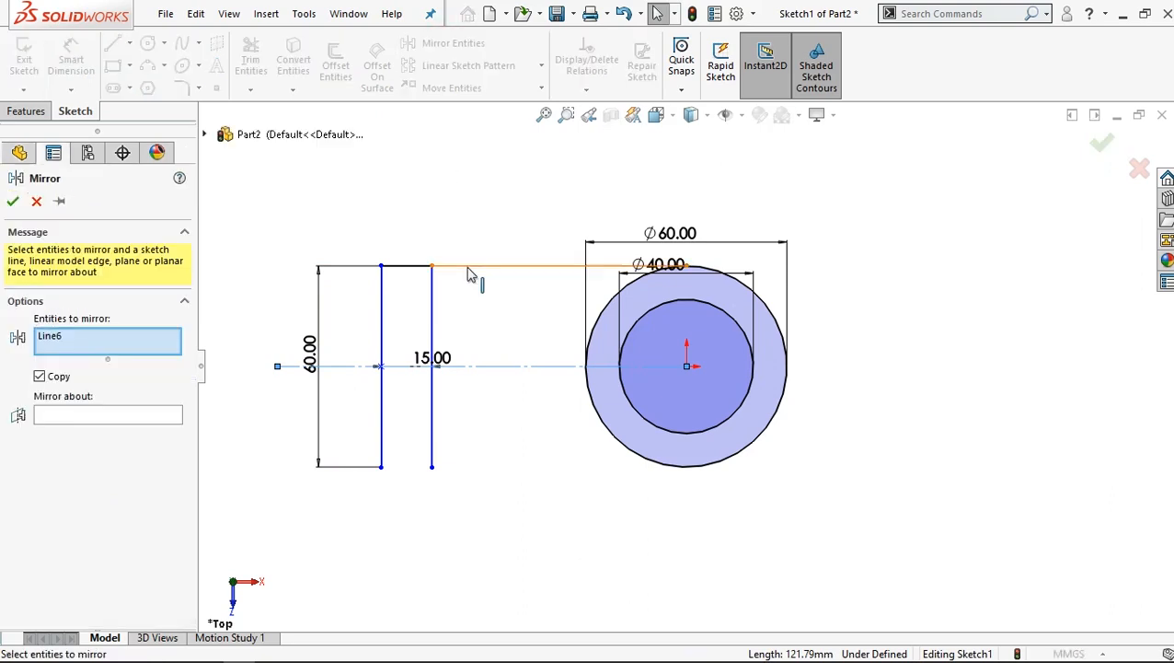
Mirror the two upper horizontal lines about the horizontal construction line, keeping the originals.
click(104, 416)
click(524, 367)
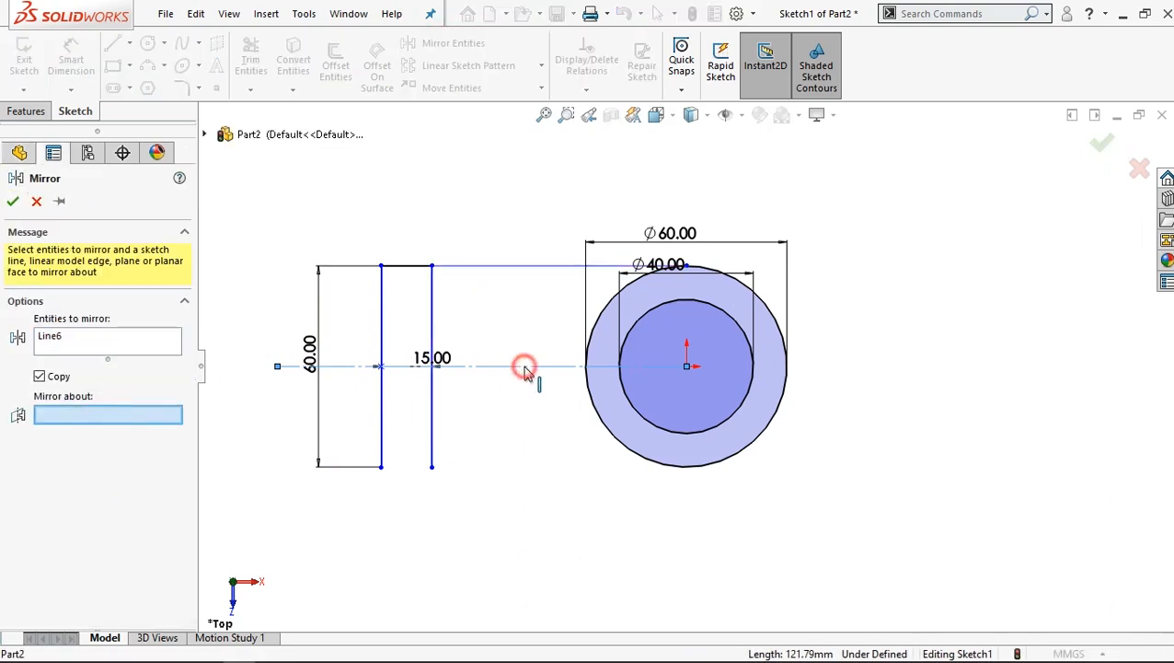
click(76, 339)
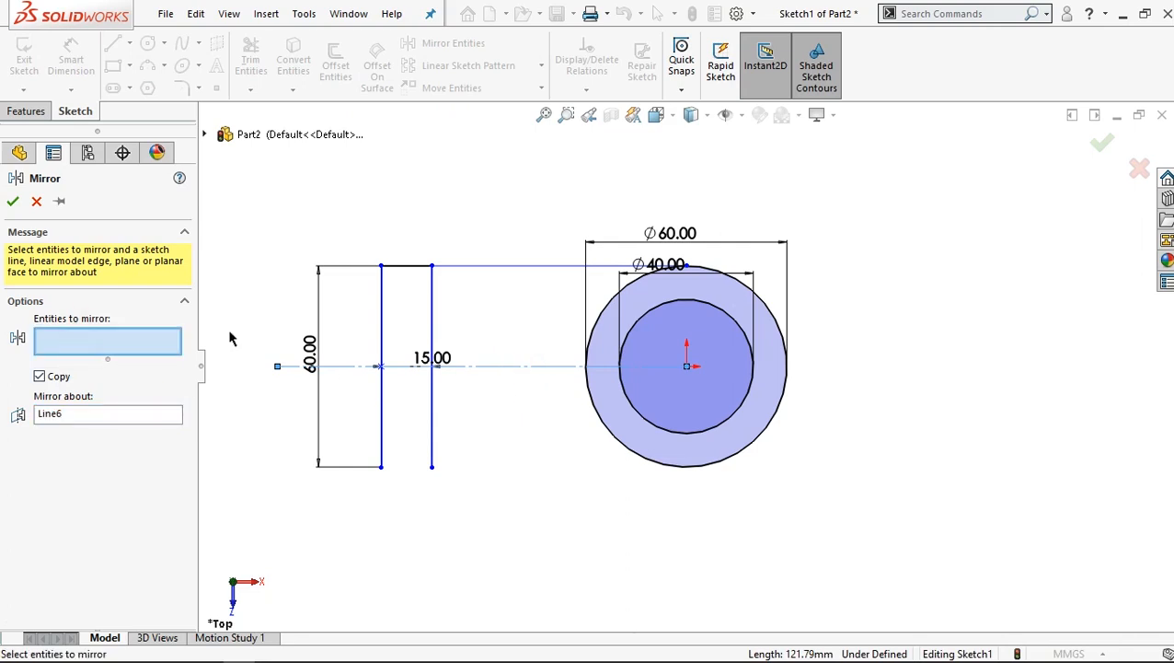
click(497, 266)
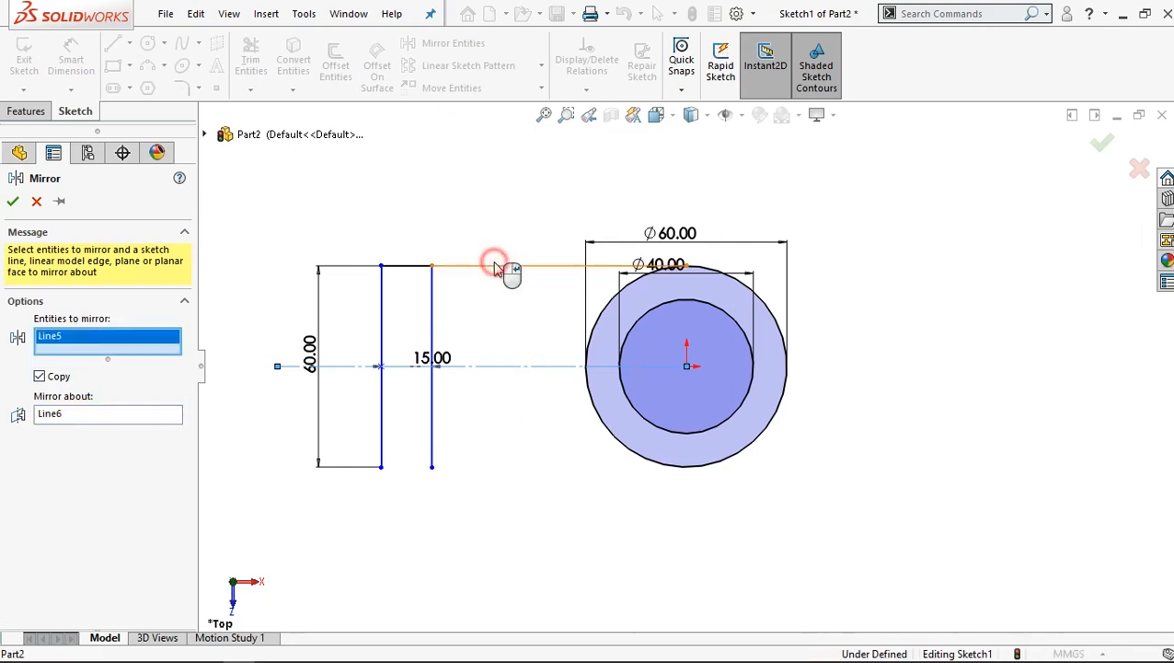
click(411, 269)
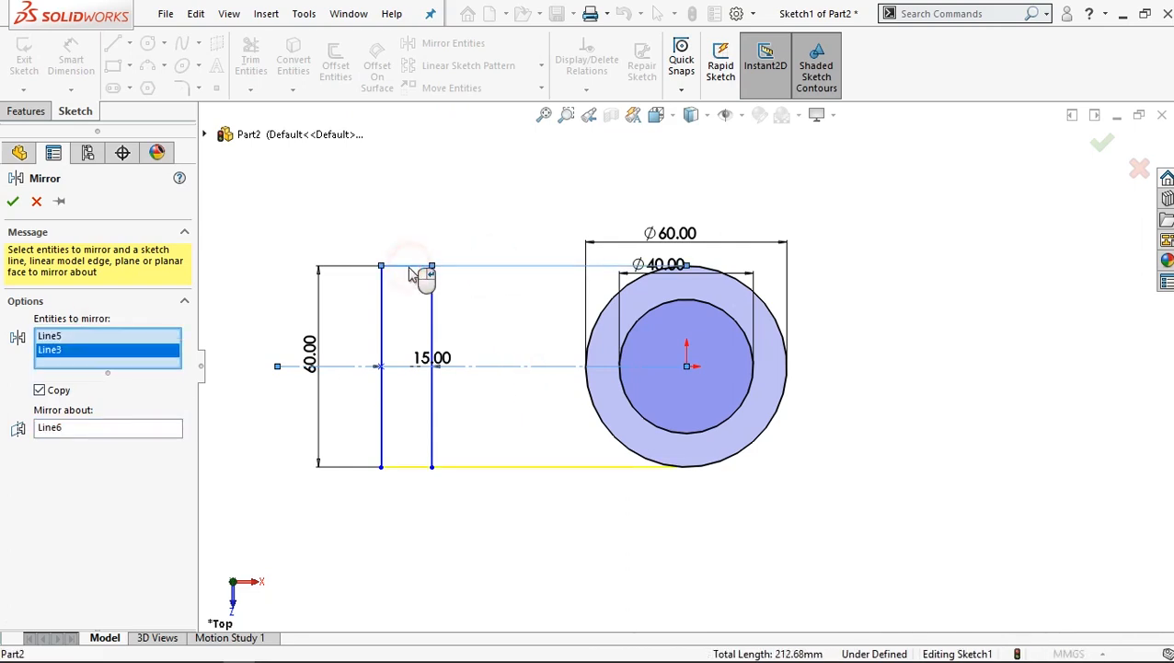
click(11, 205)
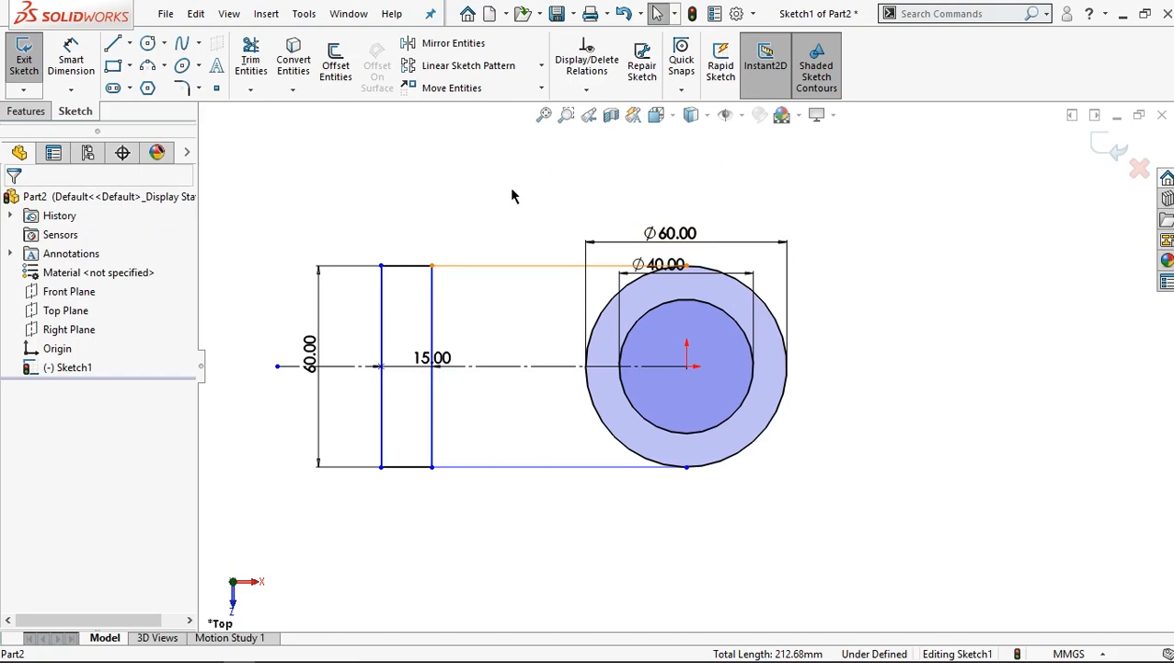
Sketch two concentric circles of about 12.6 and 24.3 mm radius, centred level with the origin on the side opposite the rectangle.
click(147, 46)
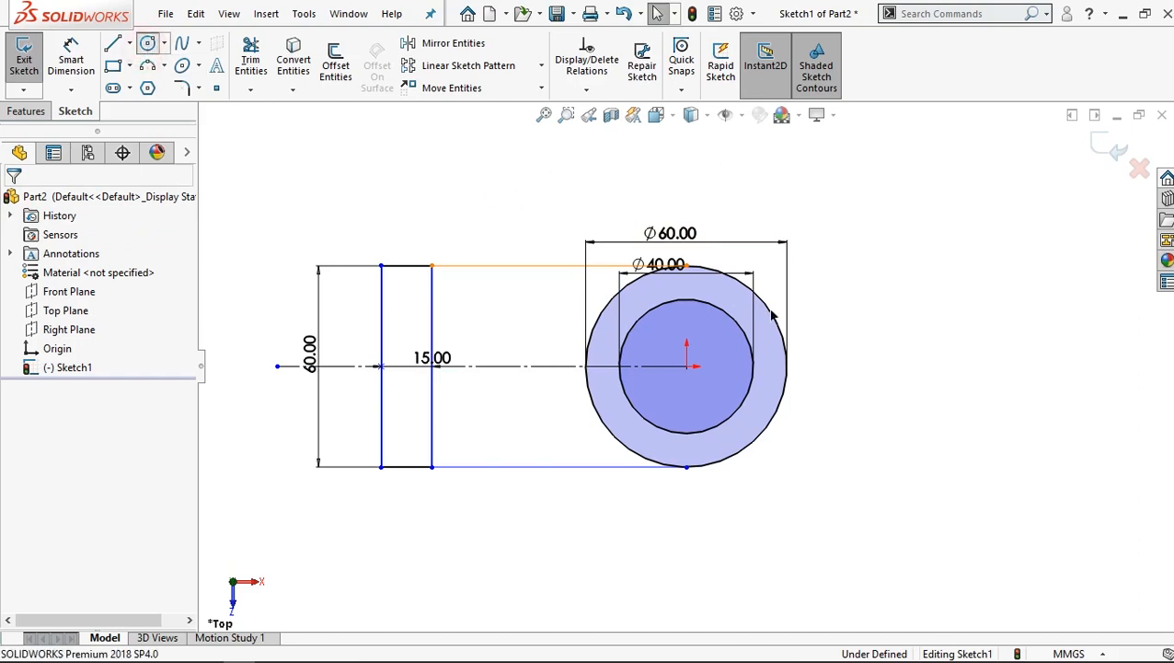
click(958, 367)
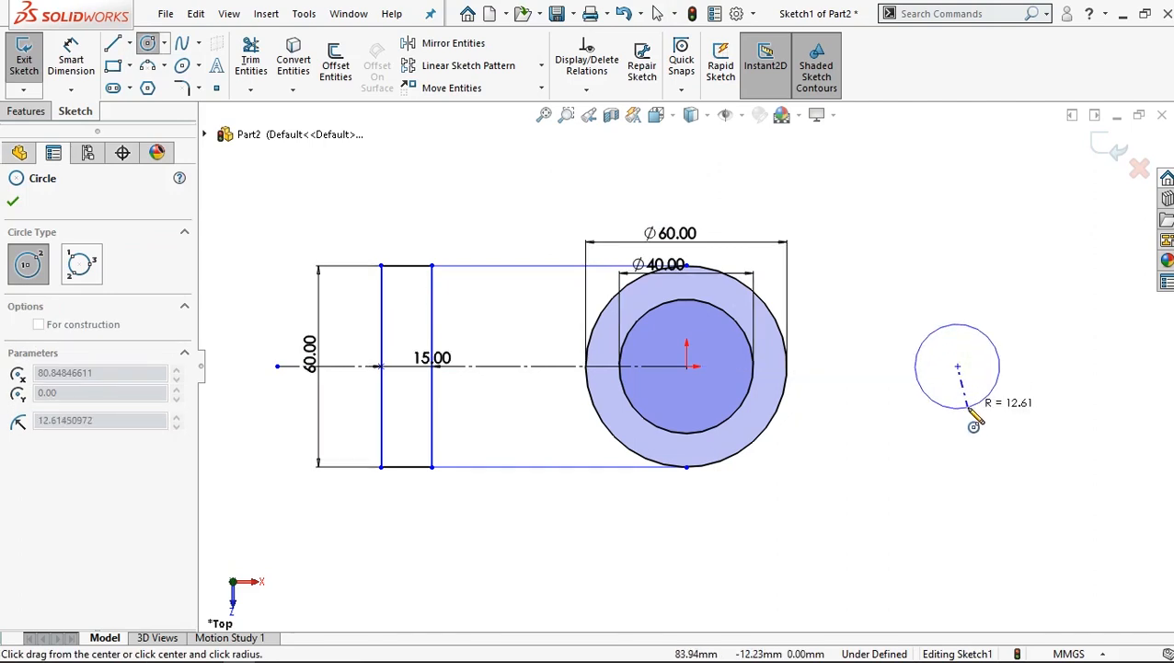
click(966, 406)
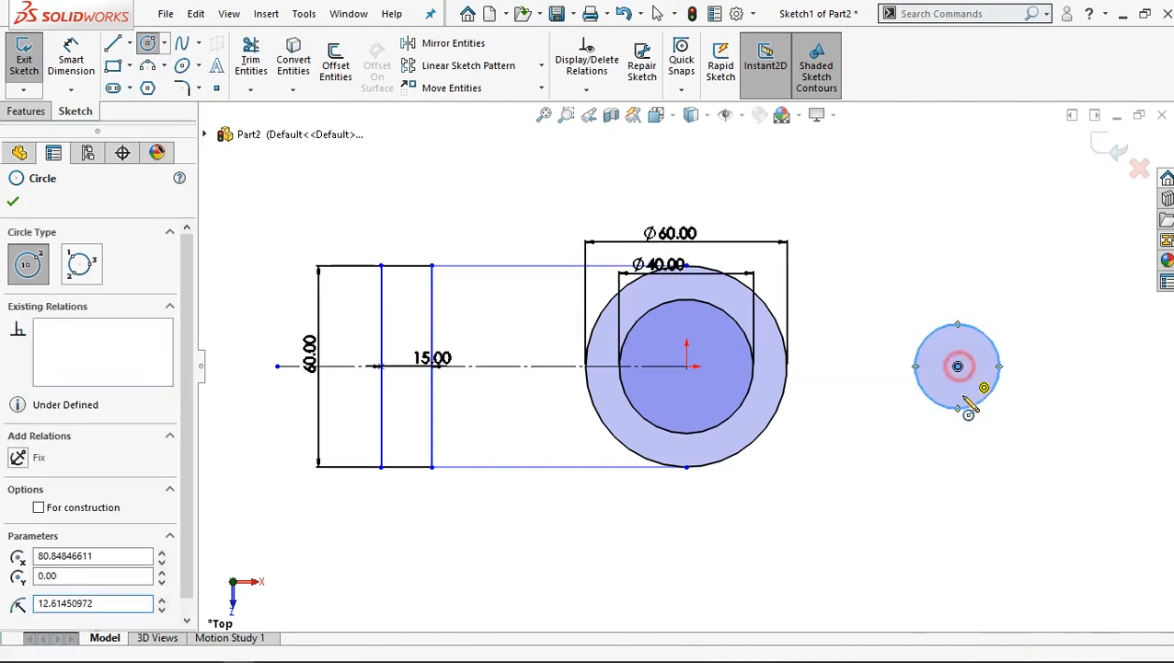
click(958, 366)
click(965, 447)
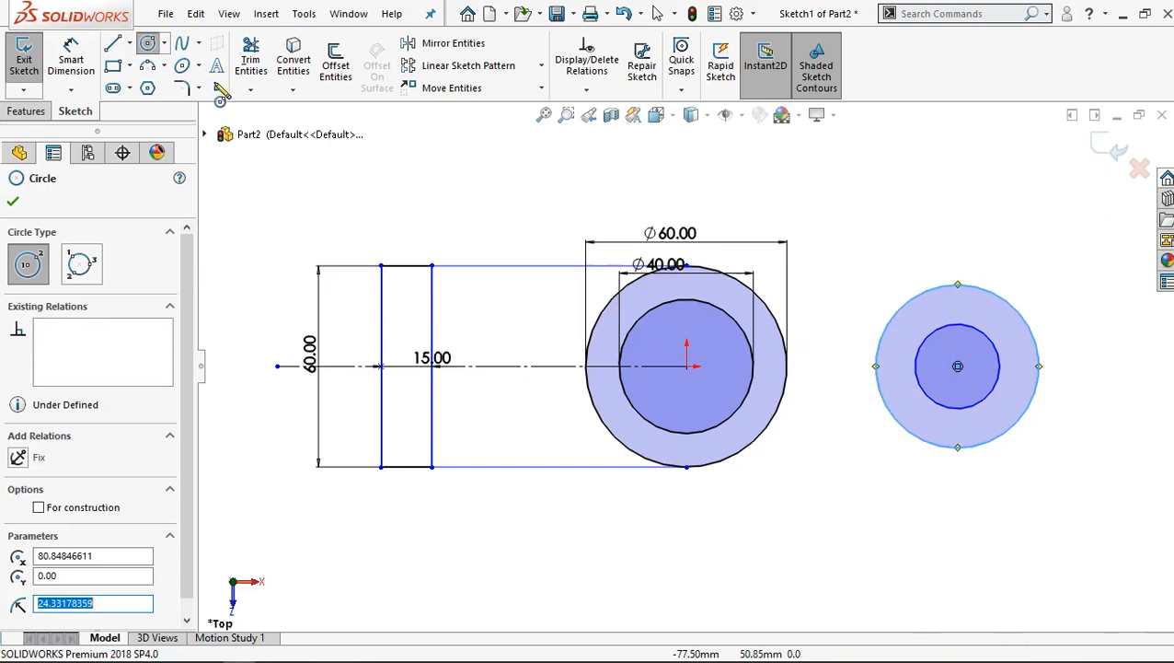
Dimension the new inner circle's diameter as 20 mm.
click(72, 53)
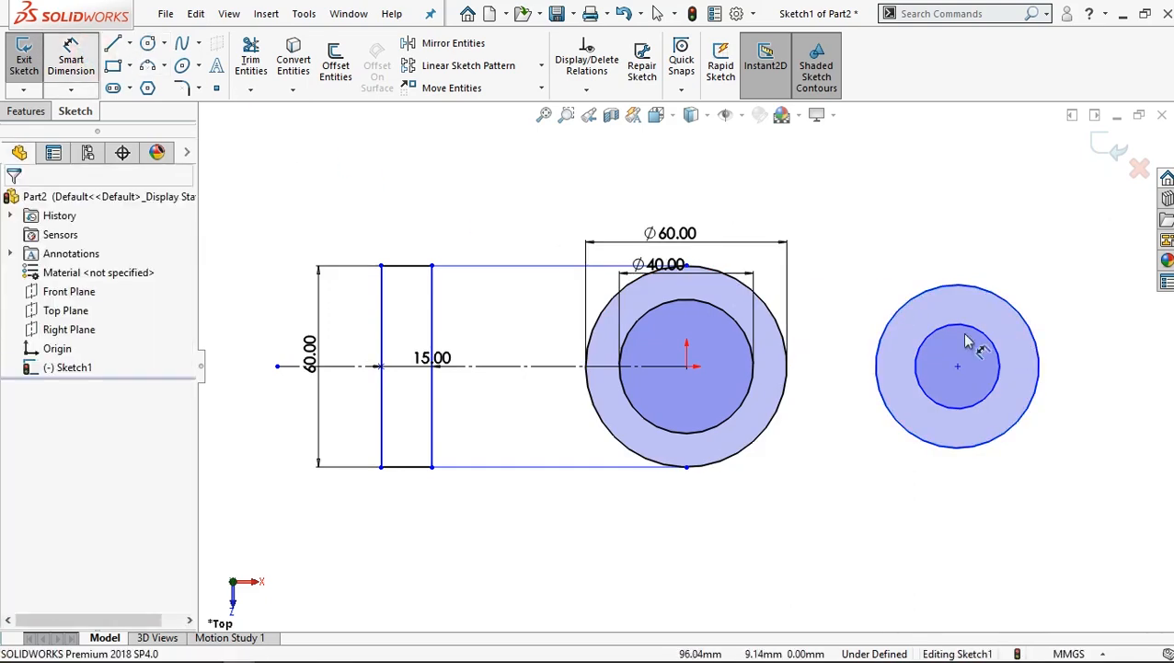
click(966, 334)
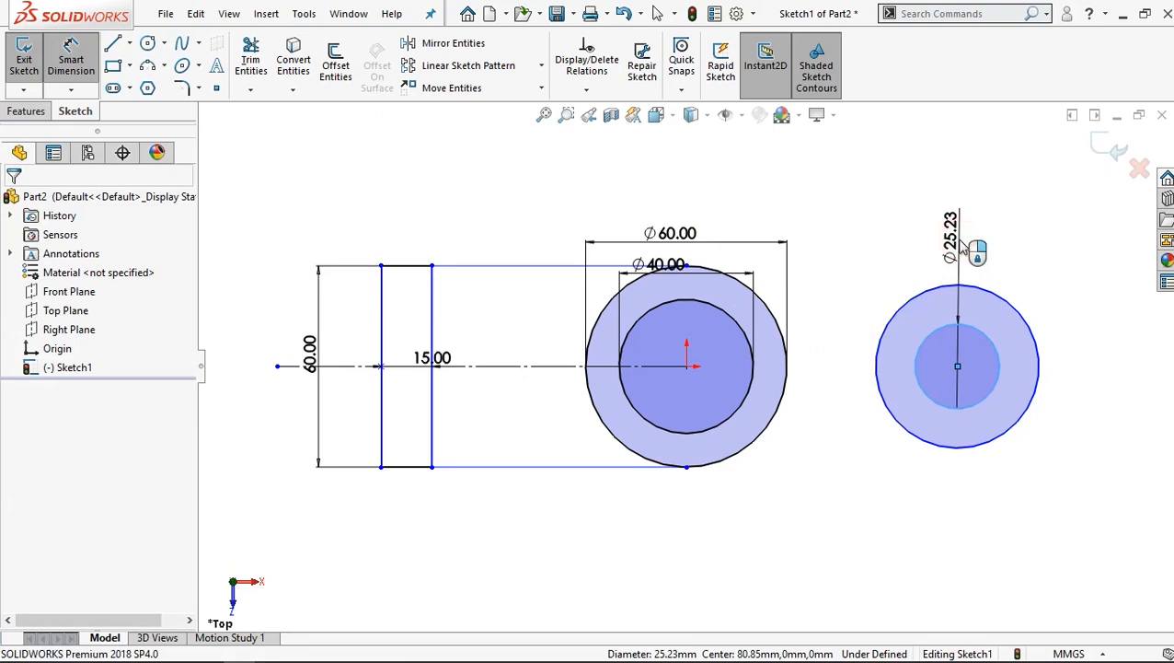
click(966, 246)
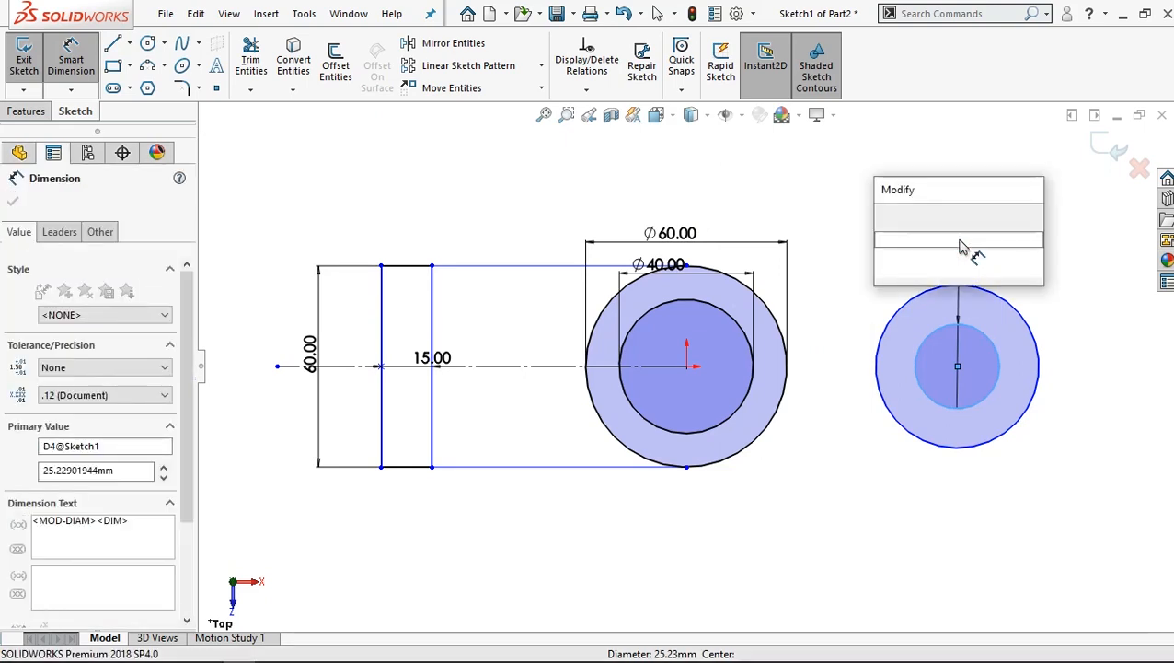
text(20)
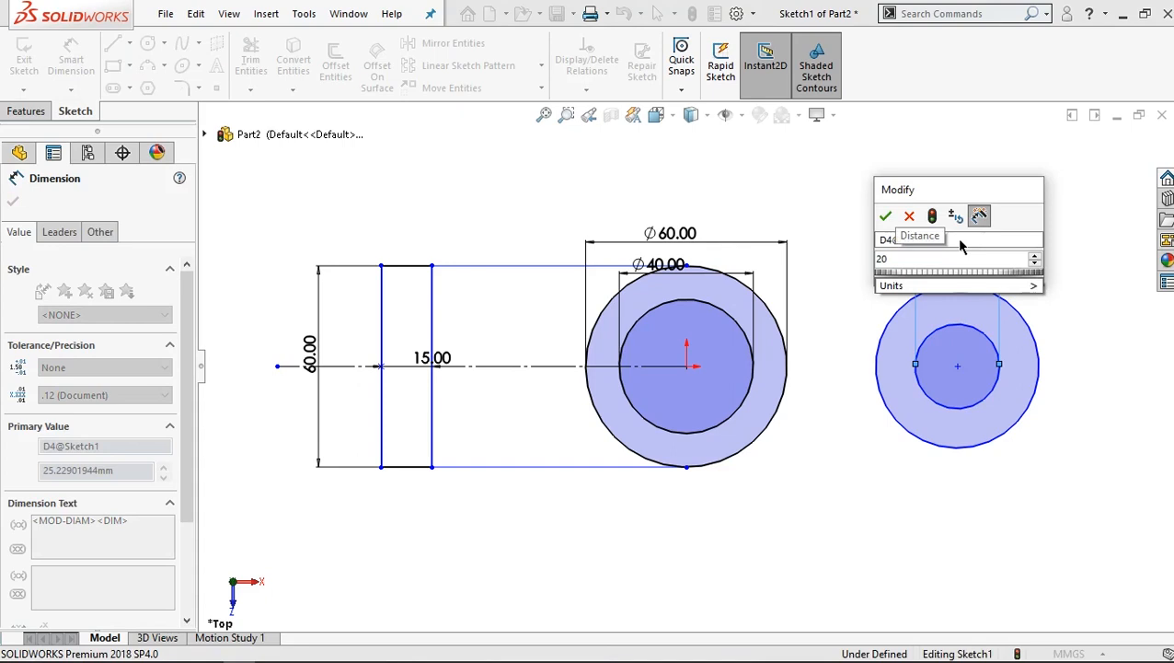
key(Escape)
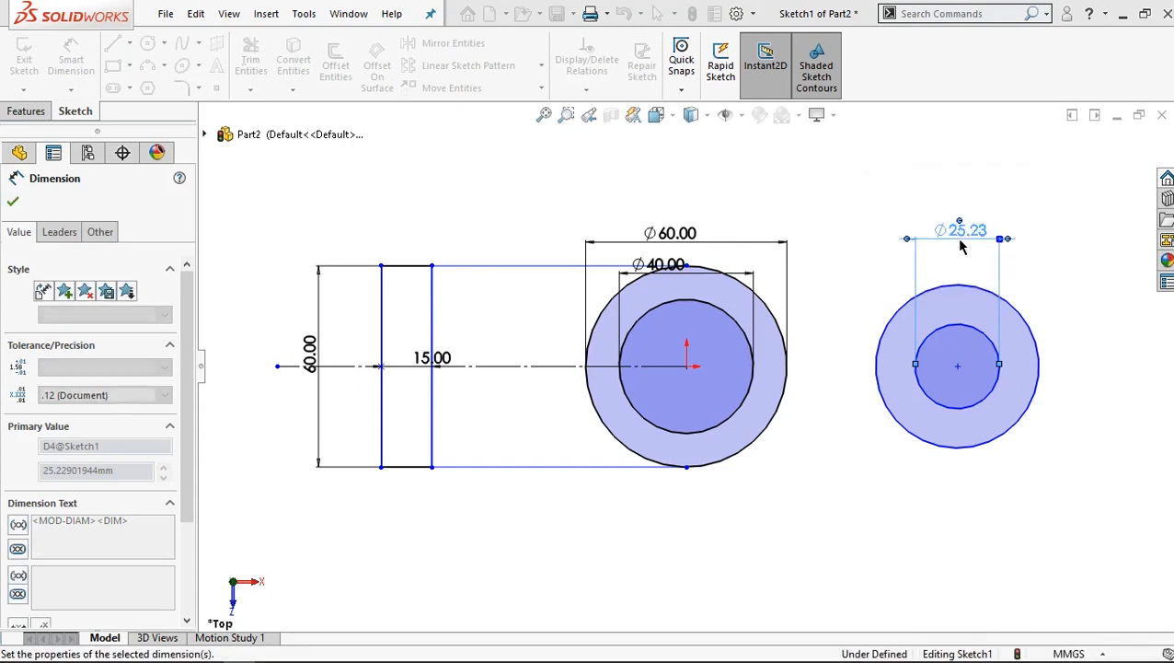
key(Return)
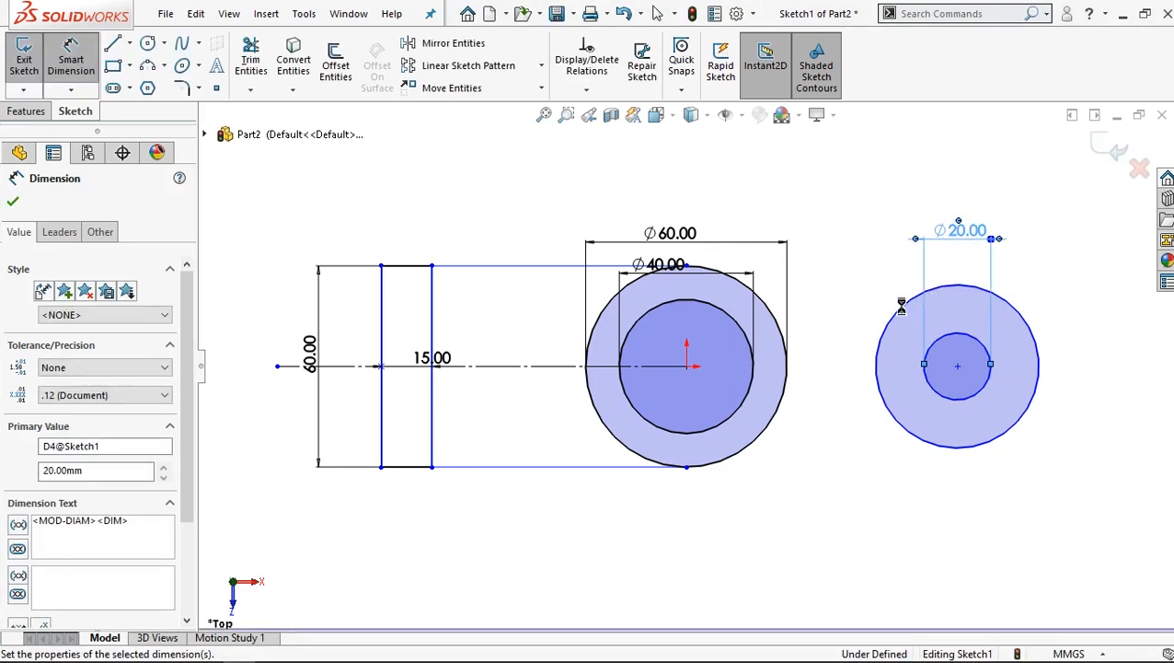
Dimension the new outer circle's diameter as 50 mm.
click(902, 307)
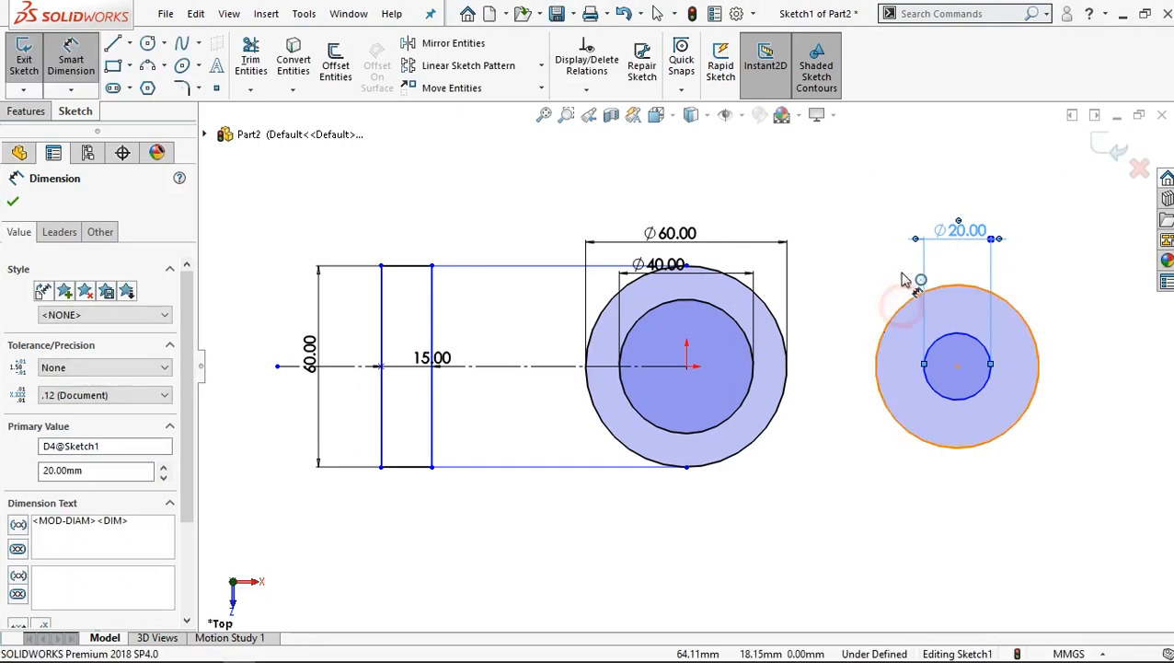
click(927, 210)
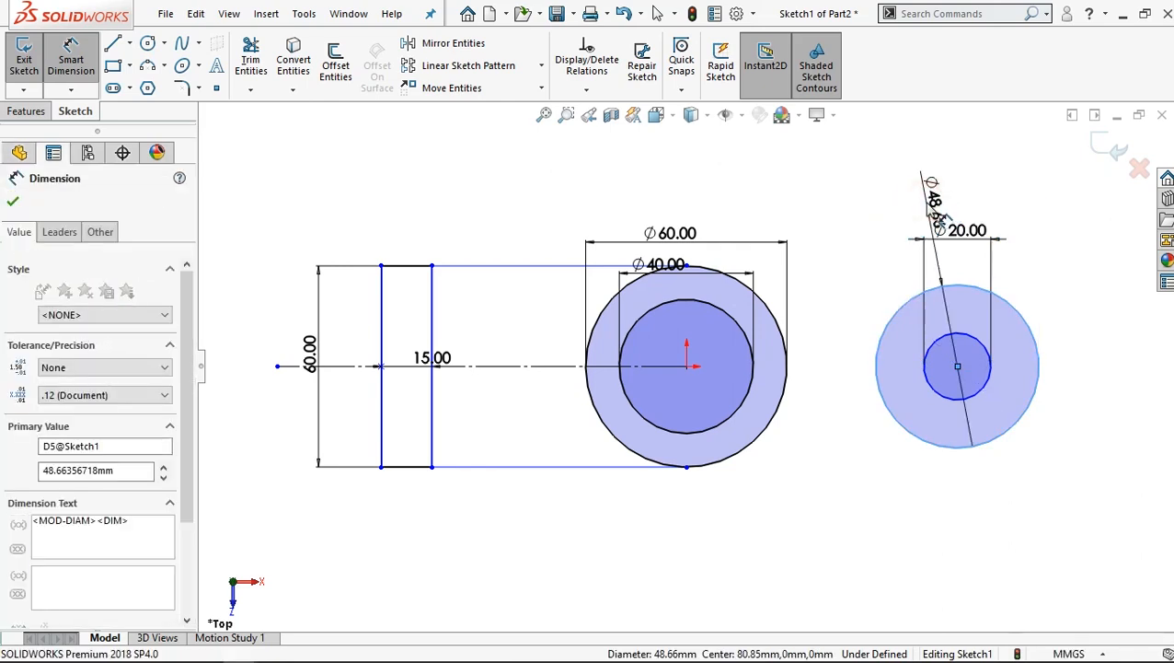
text(50)
key(Escape)
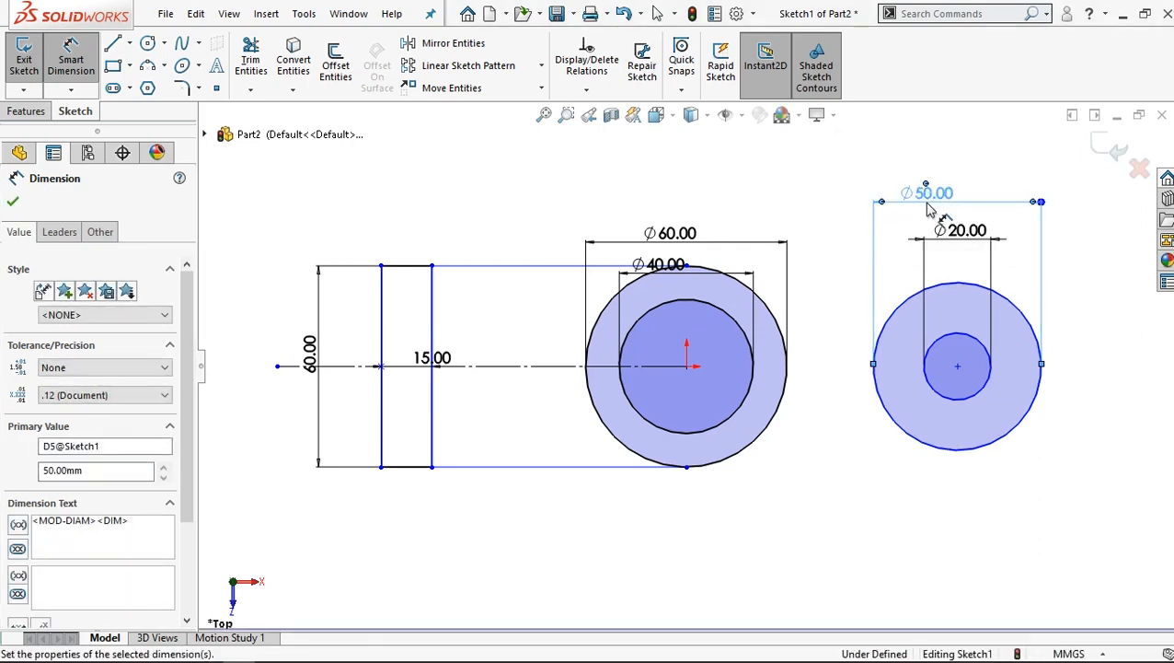
Dimension the horizontal distance between the origin and the new circles' centre as 75 mm.
click(958, 369)
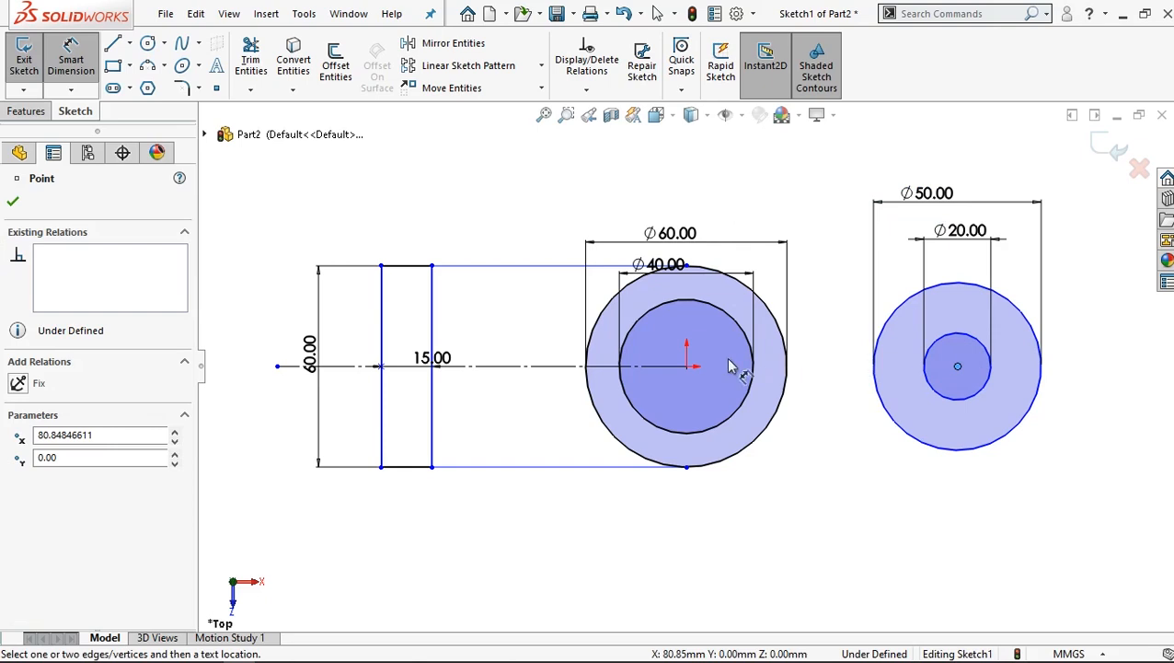
click(686, 366)
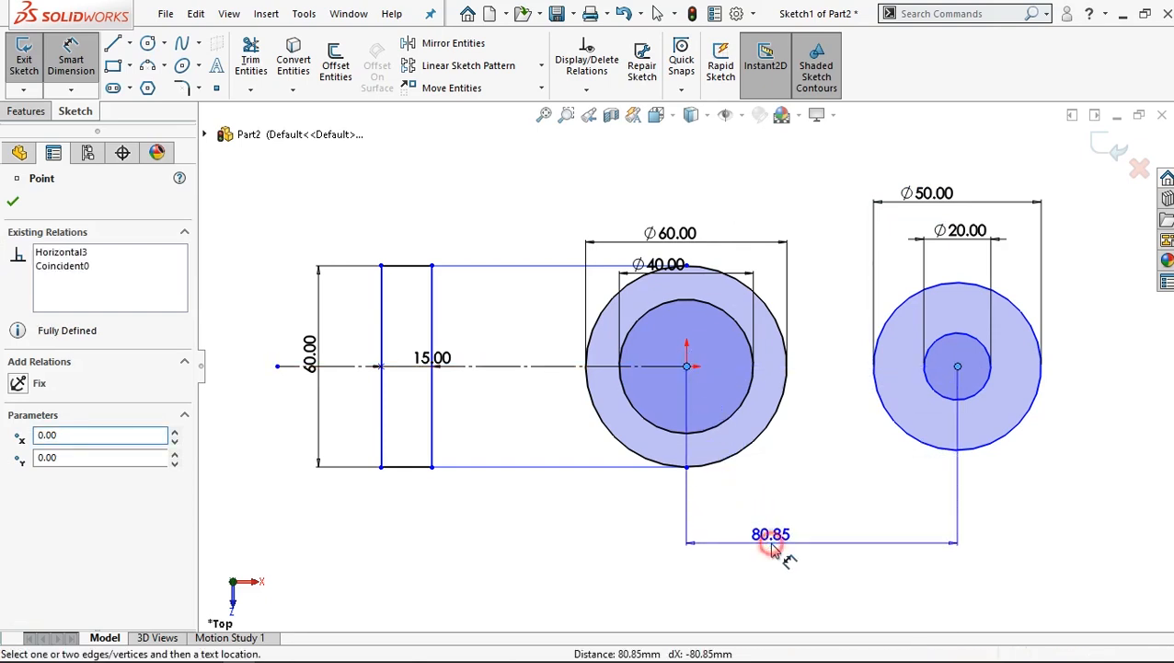
click(773, 548)
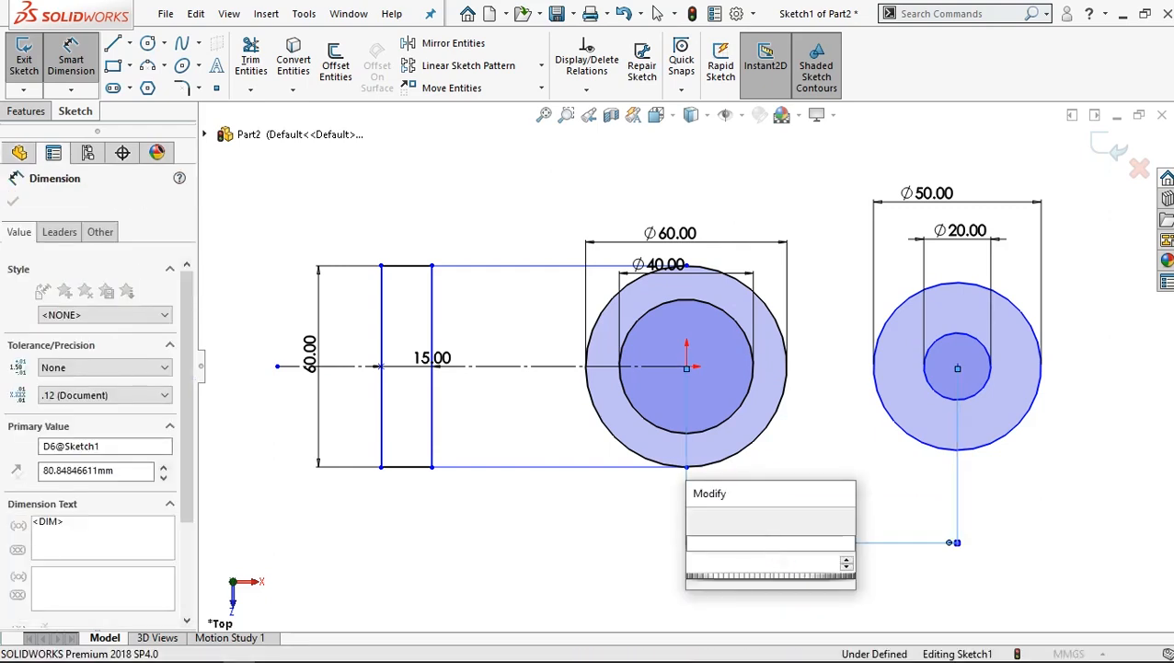
key(Return)
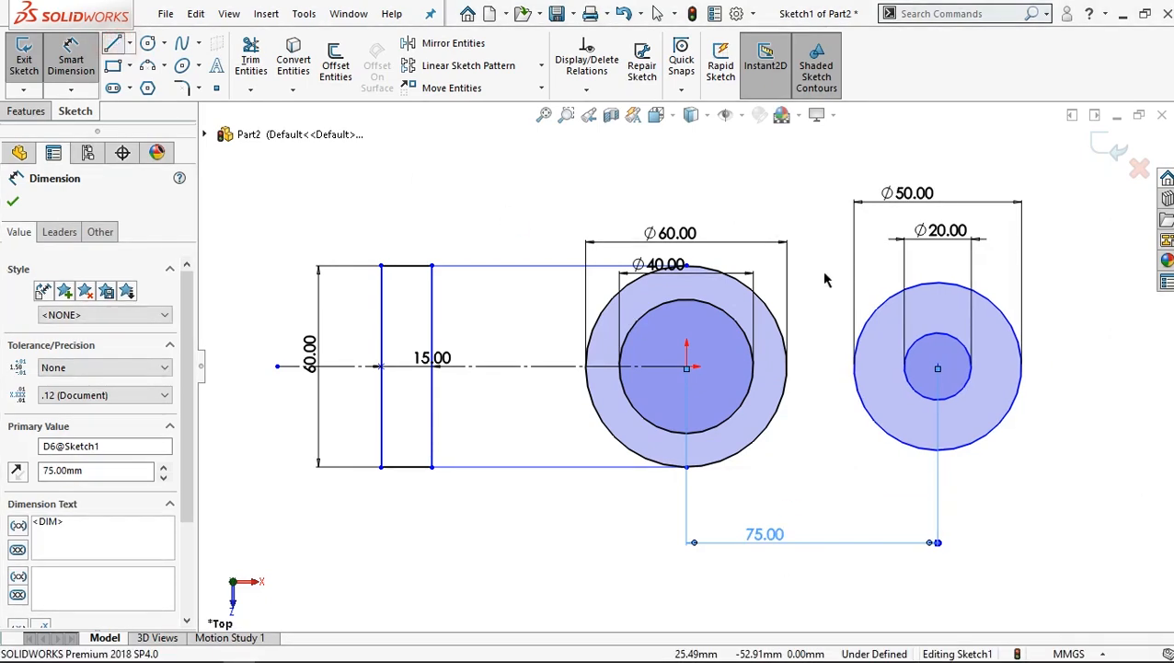
Draw a horizontal line from the 50 mm circle's uppermost point to the edge of the 60 mm circle.
click(115, 45)
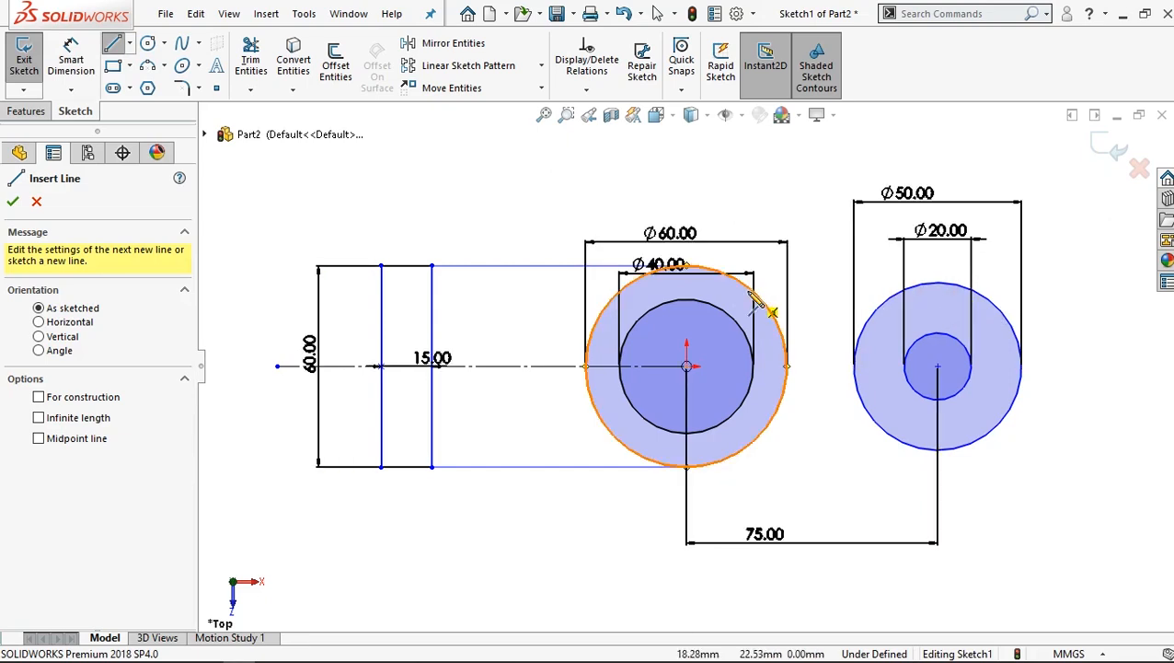
click(938, 283)
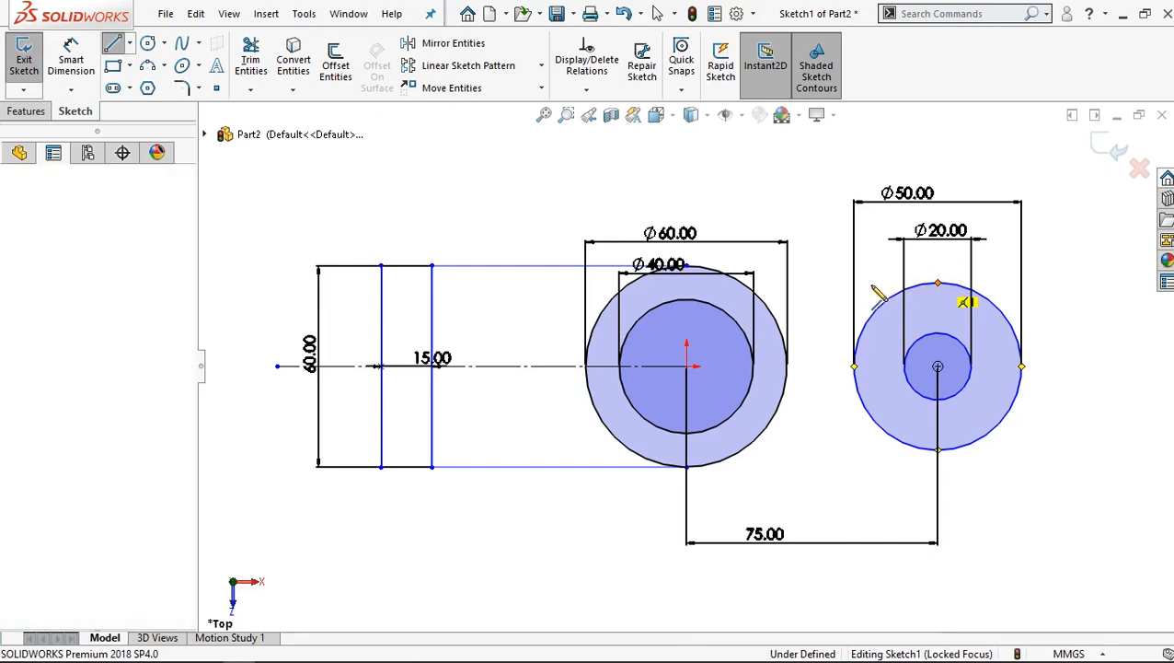
scroll(810, 296, down, 3)
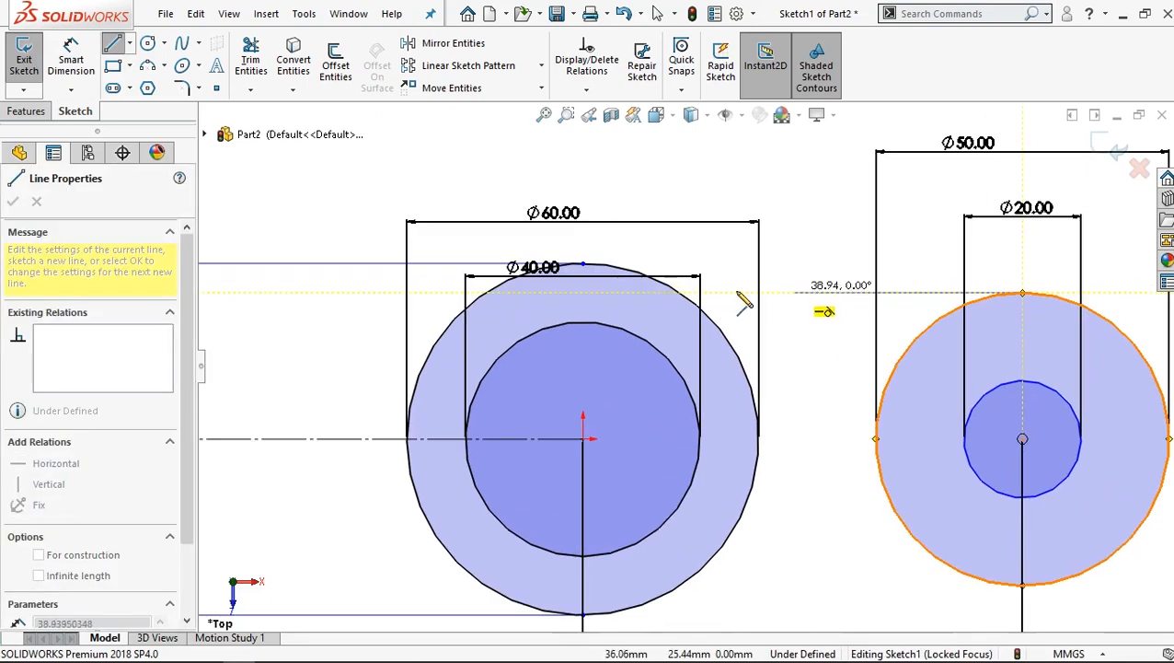
click(679, 292)
right_click(777, 214)
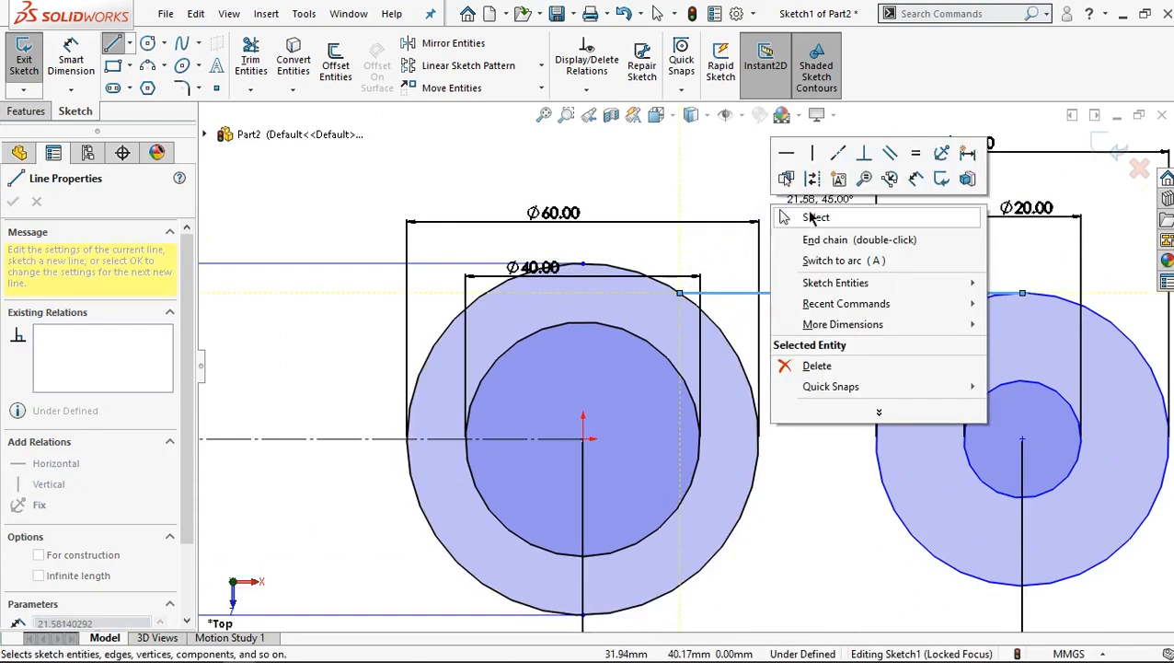
click(790, 217)
key(f)
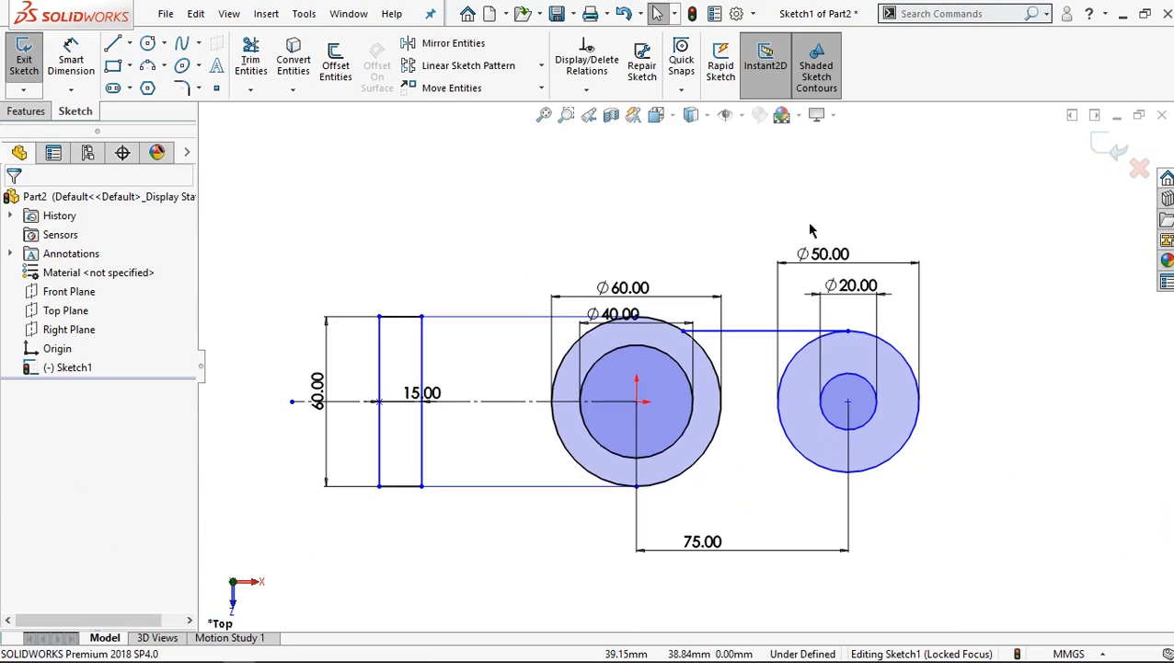
Mirror the line joining the 50 mm and 60 mm circles about the horizontal centreline, keeping the original.
scroll(769, 384, down, 1)
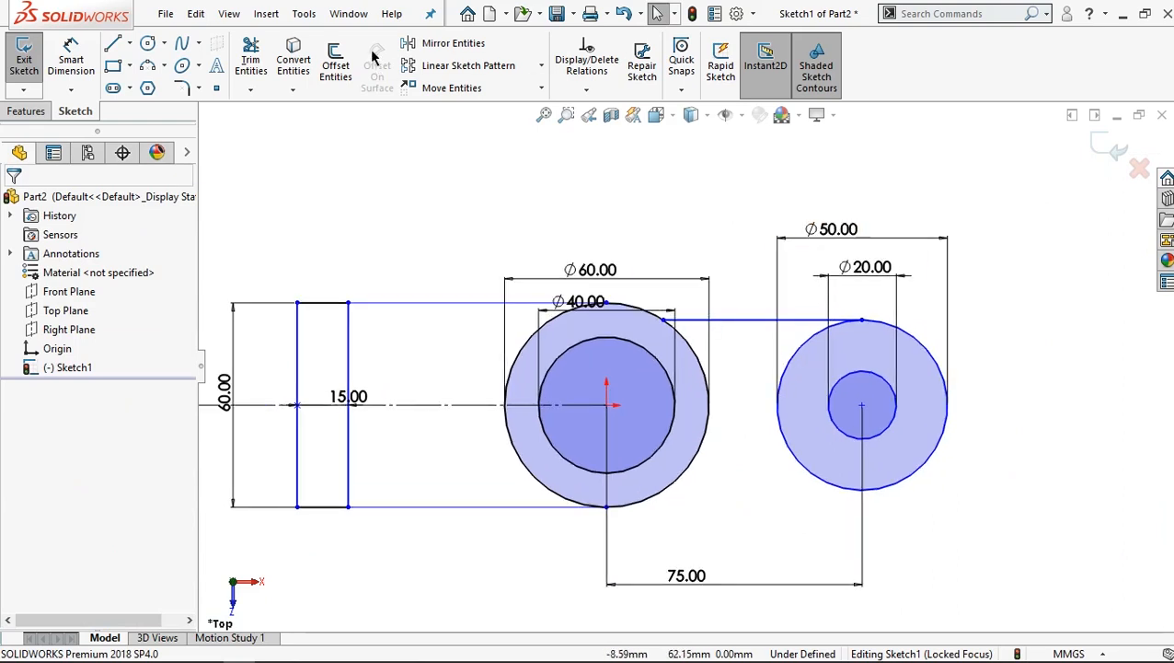
click(437, 46)
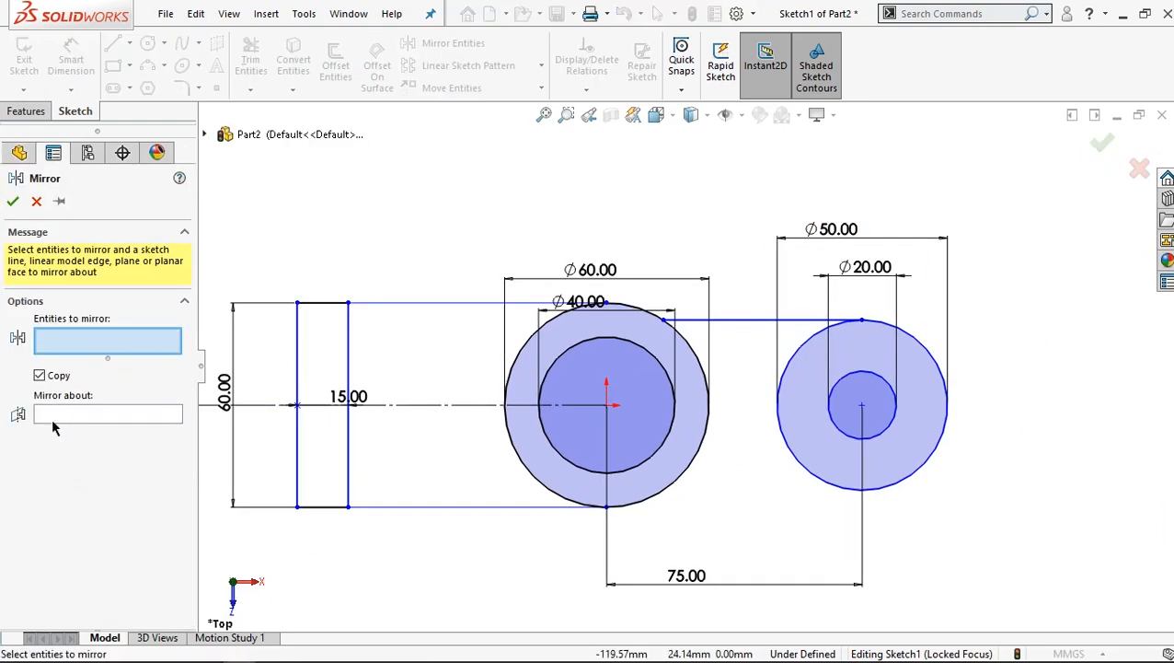
click(89, 415)
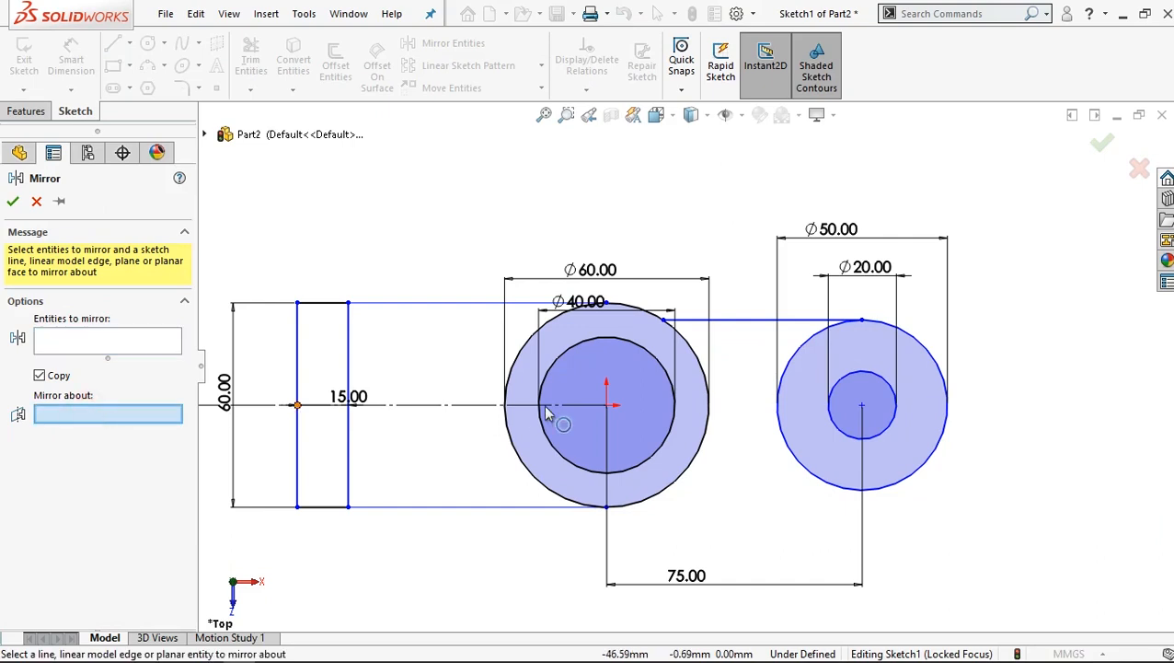
click(467, 405)
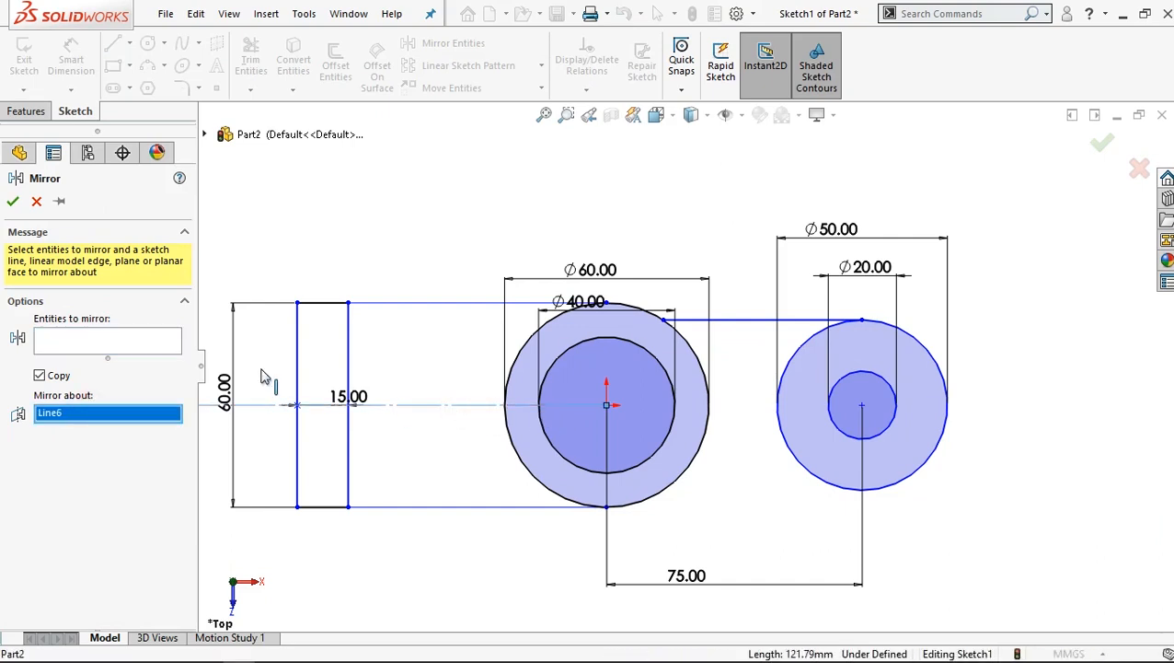
click(101, 341)
click(727, 319)
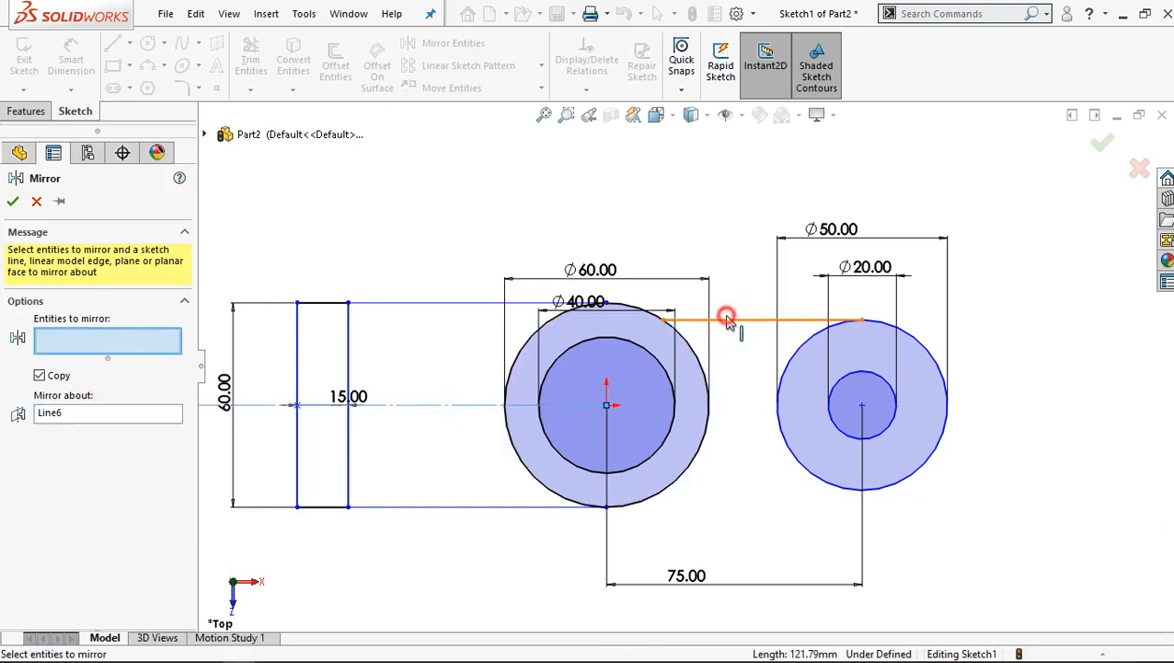
click(11, 205)
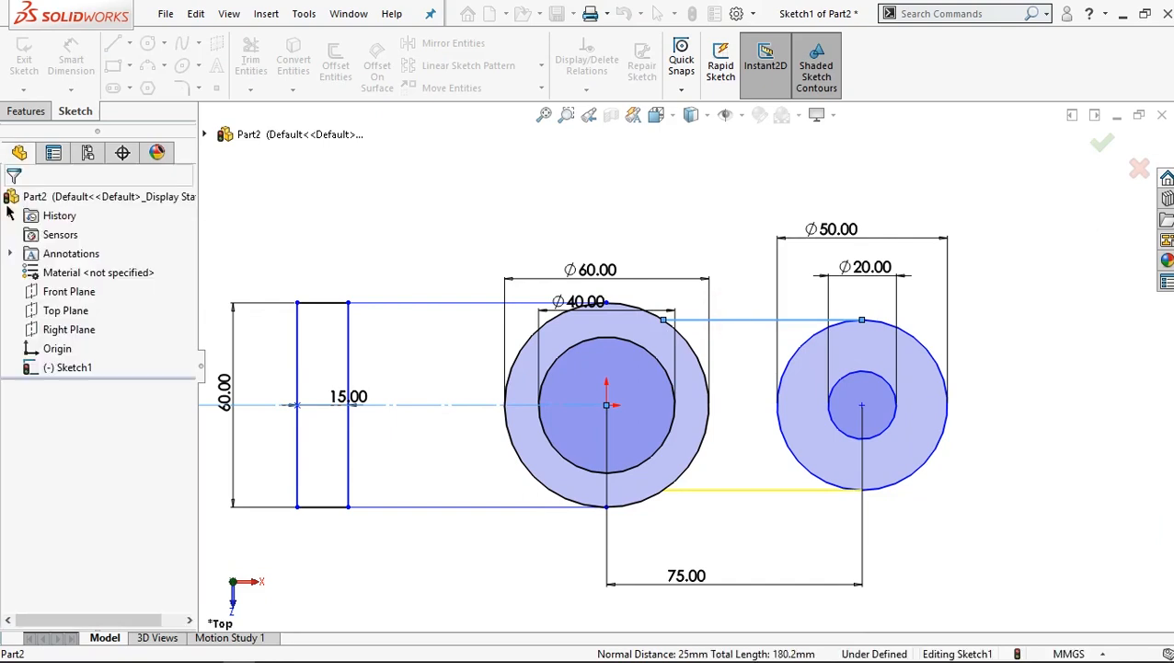
Trim away the half of the 50 mm circle facing the origin using Trim to closest.
key(f)
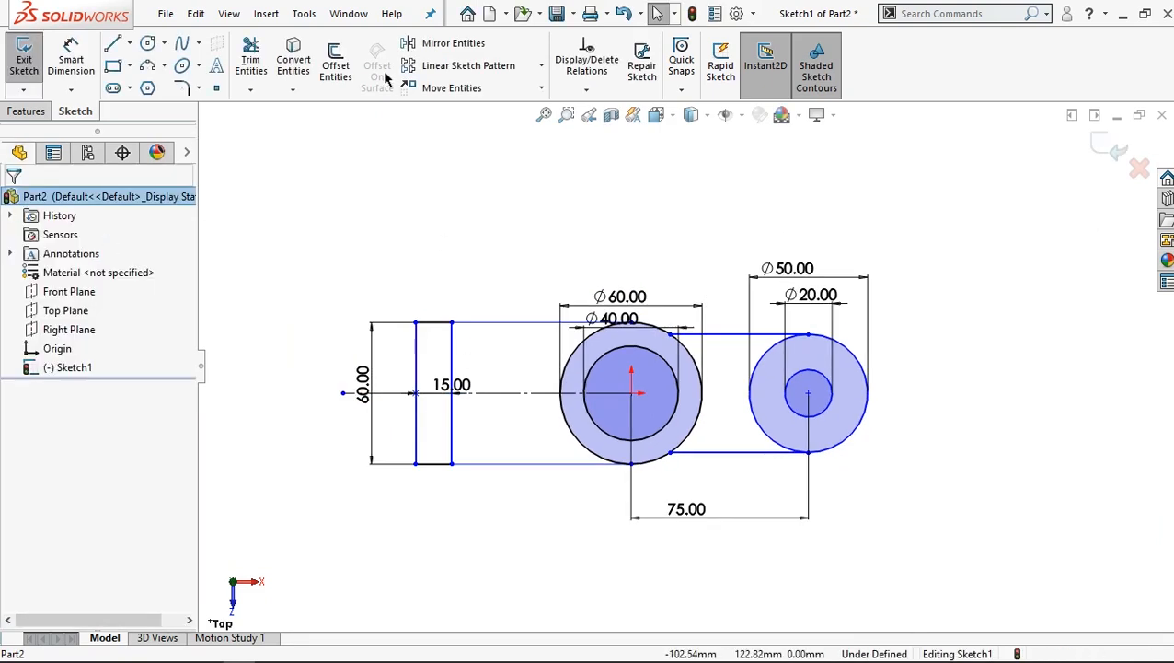
click(266, 68)
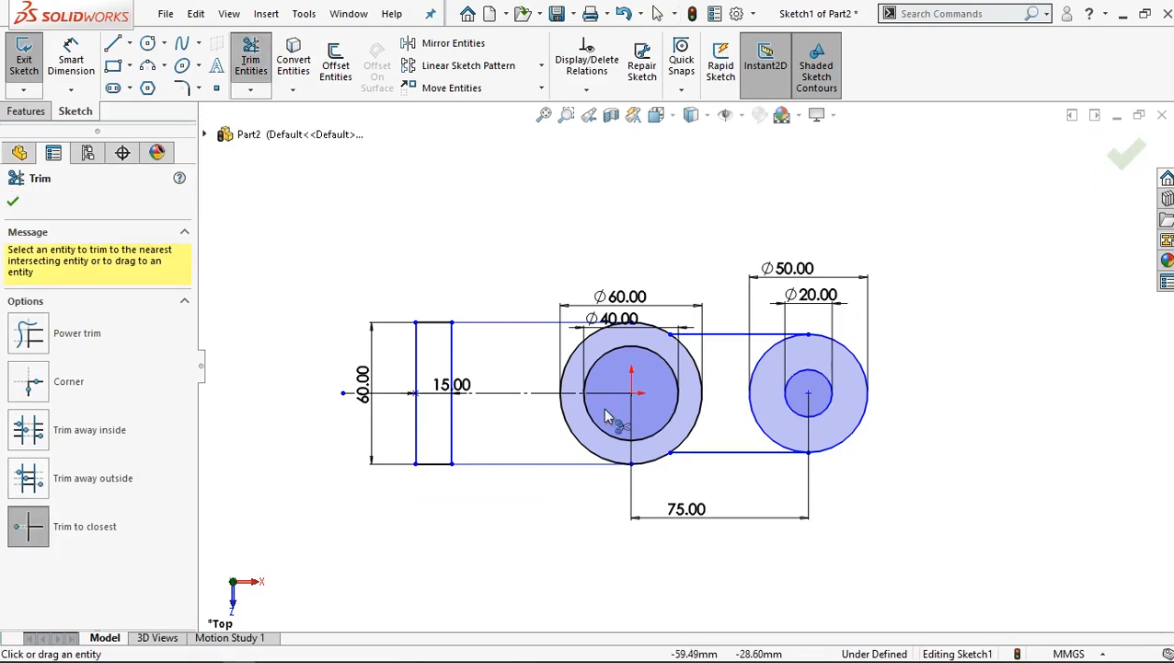
scroll(760, 411, down, 3)
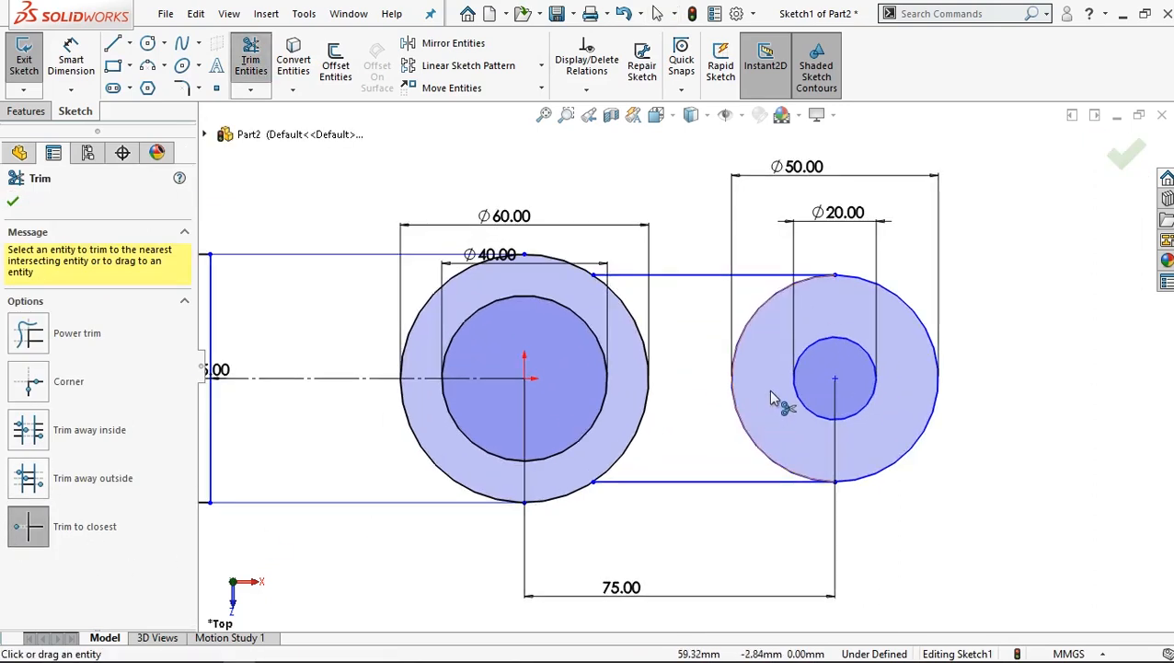
click(734, 394)
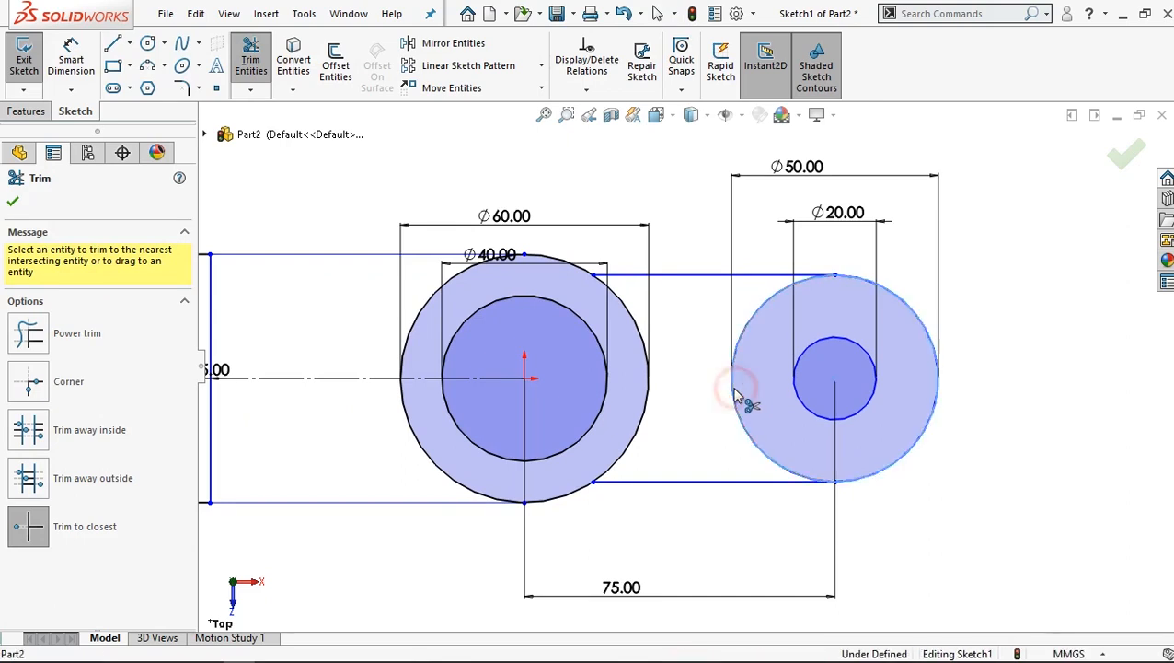
click(15, 205)
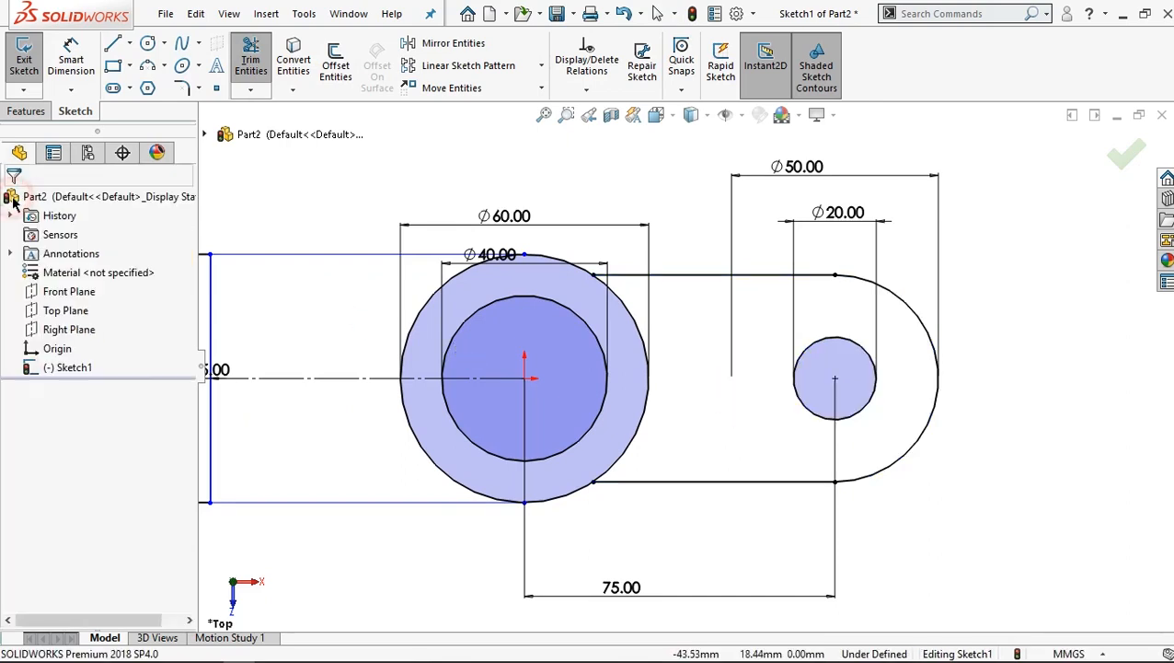
Extrude the ring between the 40 mm and 60 mm circles as a boss, 60 mm blind with the direction reversed downward.
scroll(368, 309, up, 3)
scroll(287, 307, down, 2)
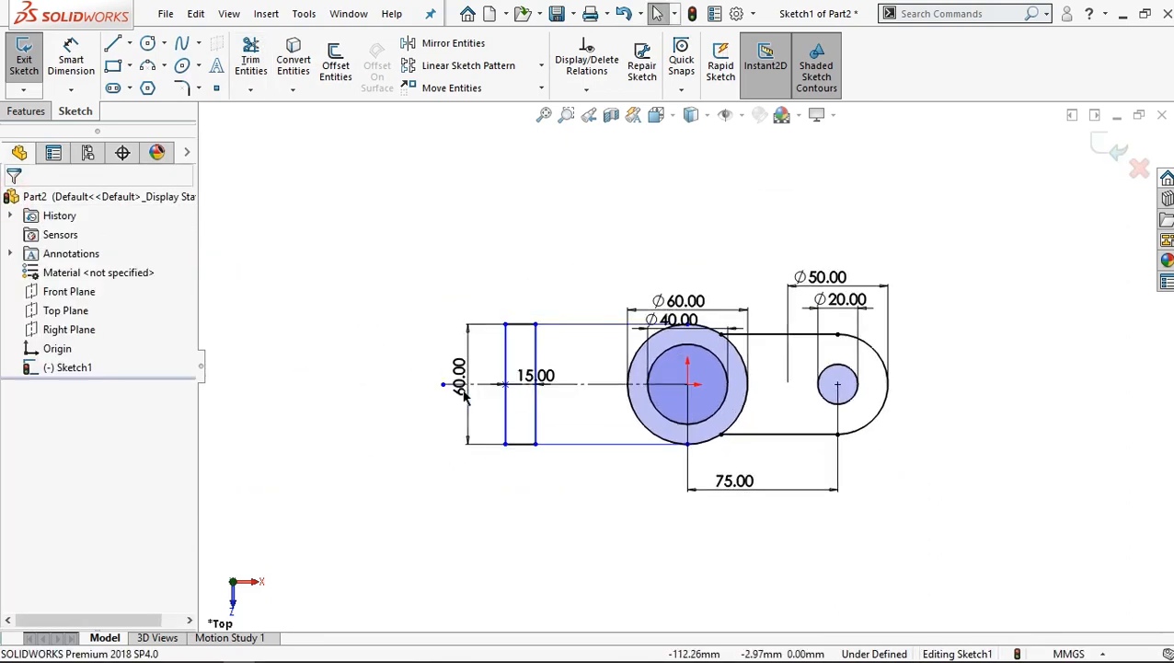
scroll(741, 449, down, 1)
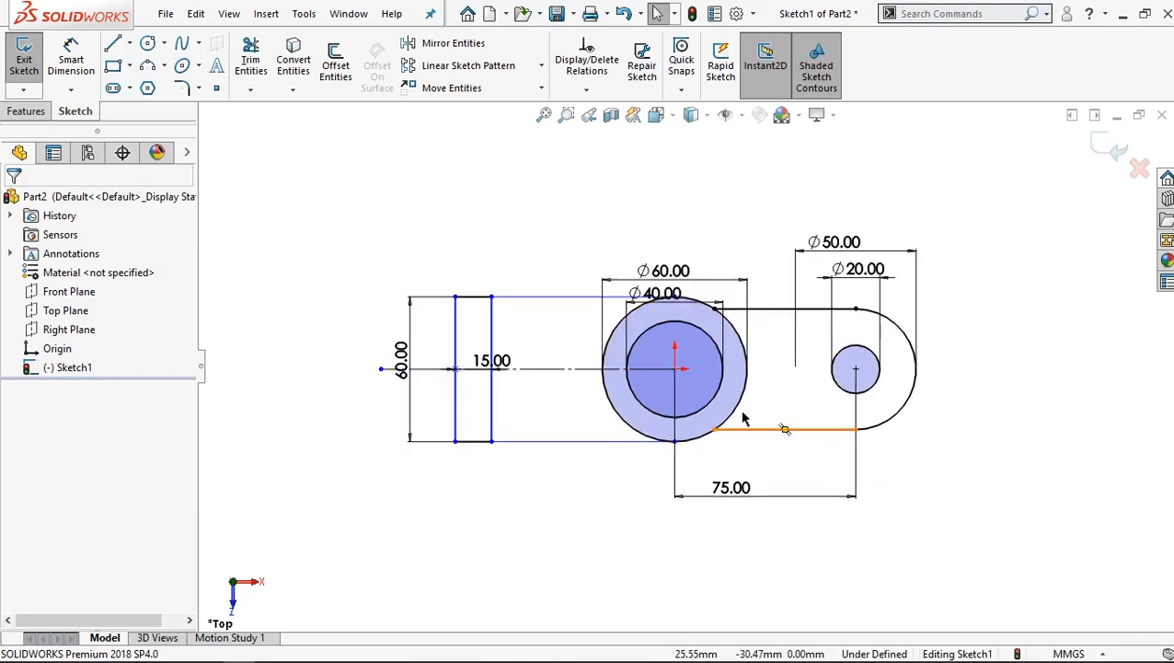
click(13, 112)
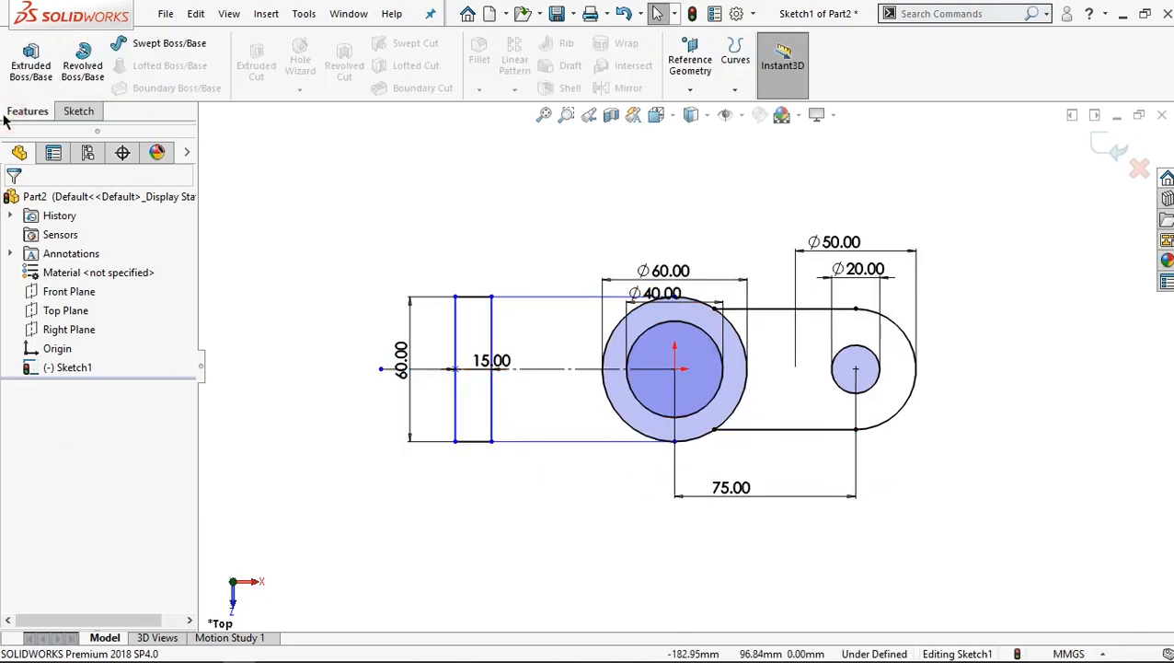
click(42, 83)
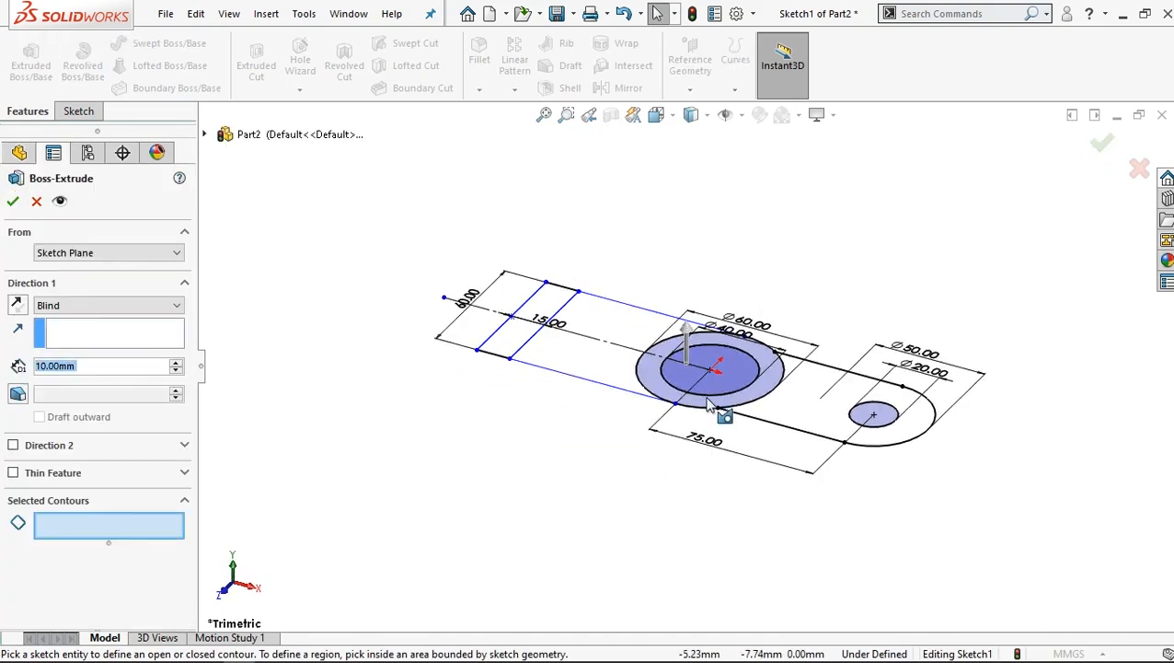
scroll(709, 409, down, 2)
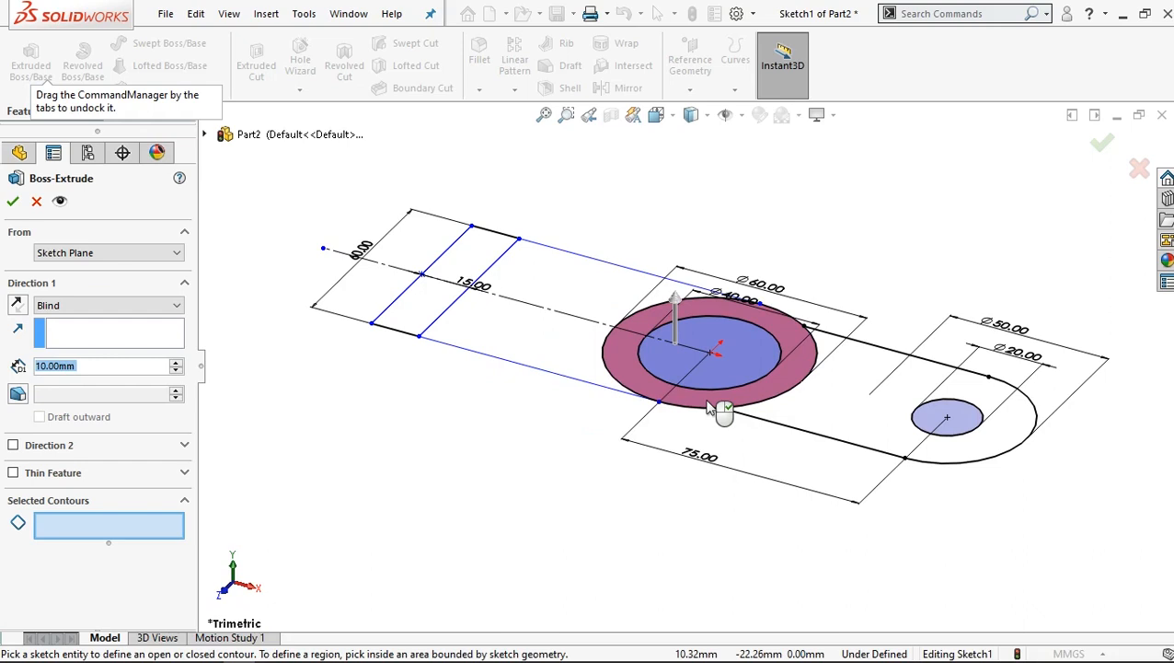
click(628, 368)
click(14, 307)
click(105, 365)
double_click(105, 365)
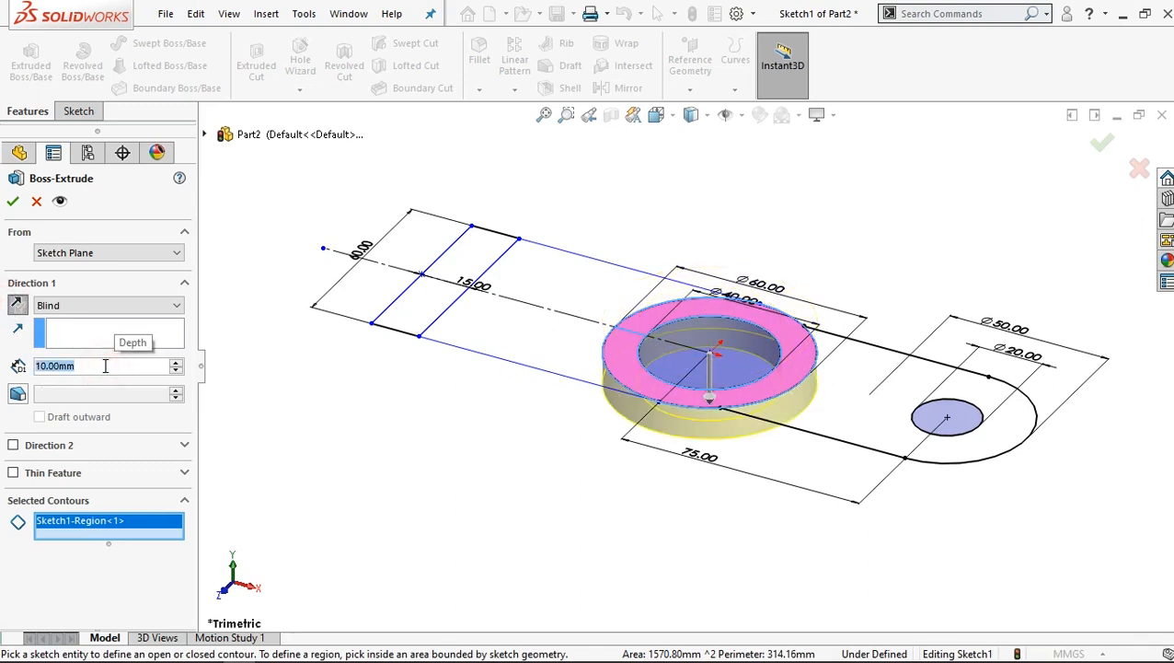
text(60)
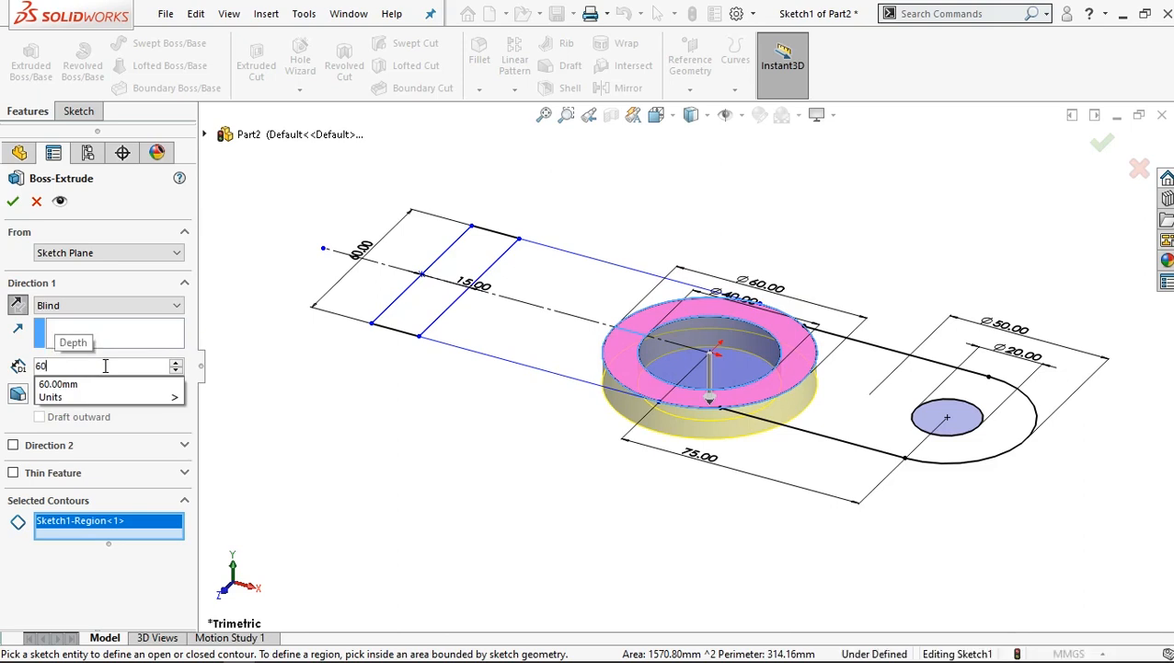
key(Return)
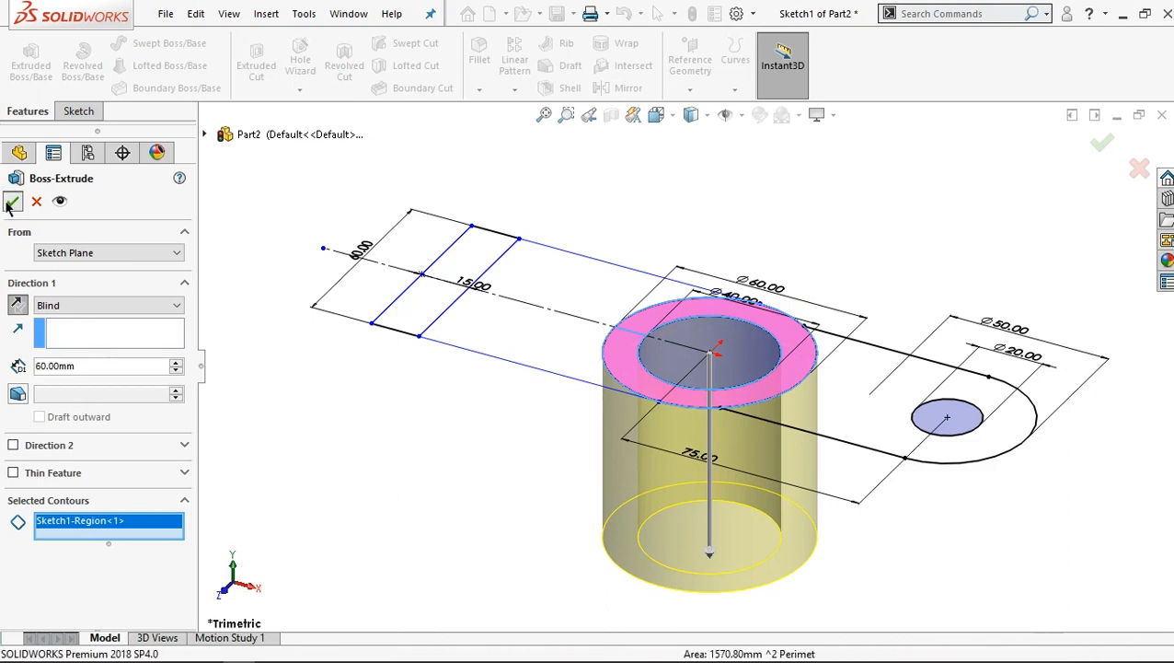
click(11, 204)
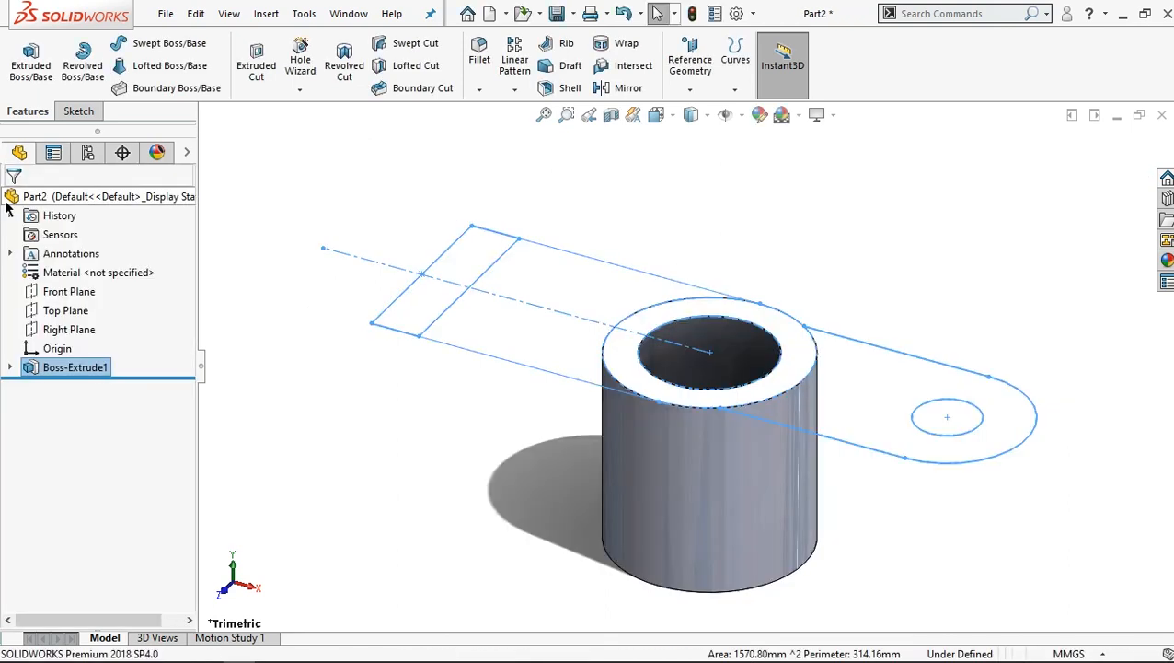
Turn off Shadows In Shaded Mode for the model display.
scroll(923, 508, up, 1)
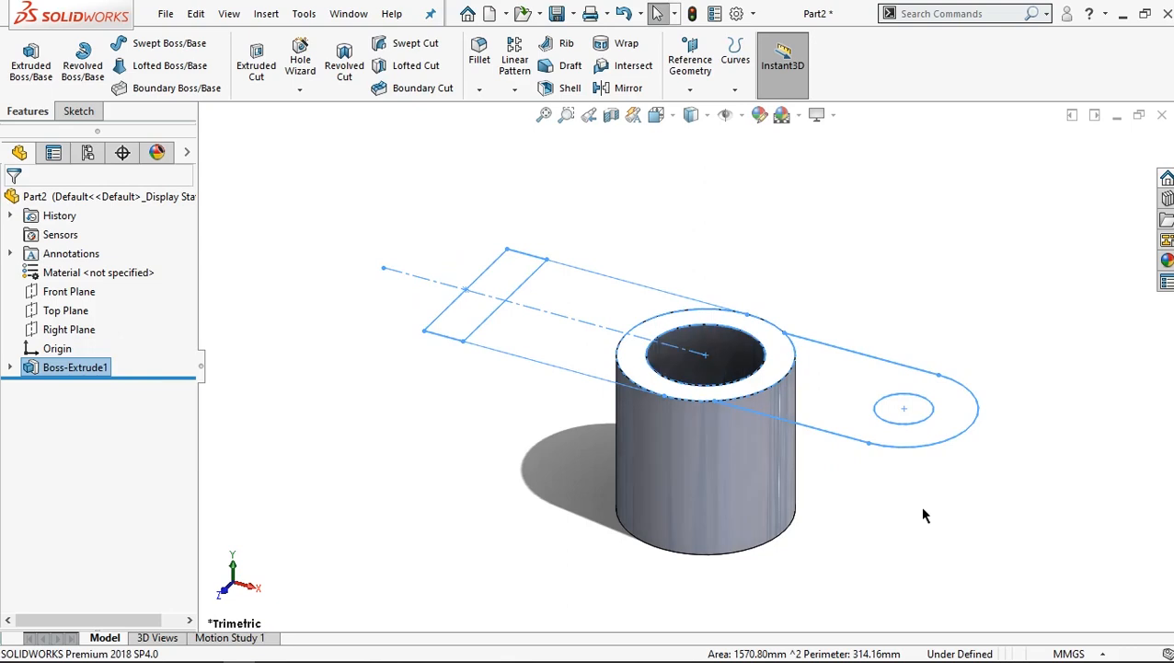
scroll(924, 509, down, 1)
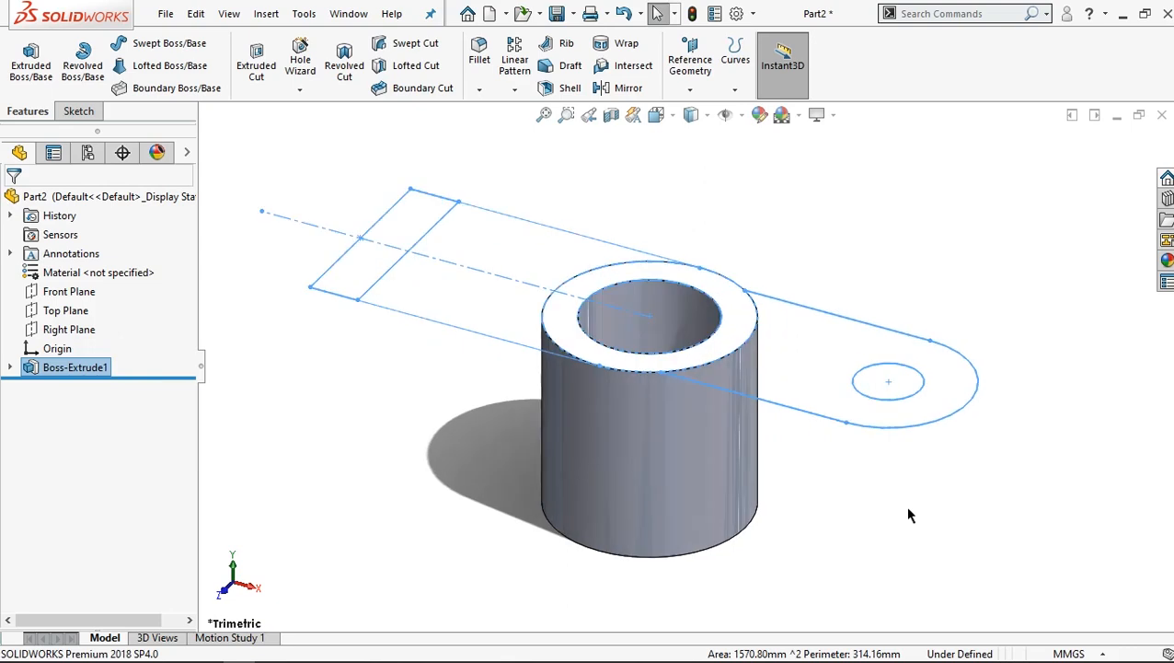
click(834, 116)
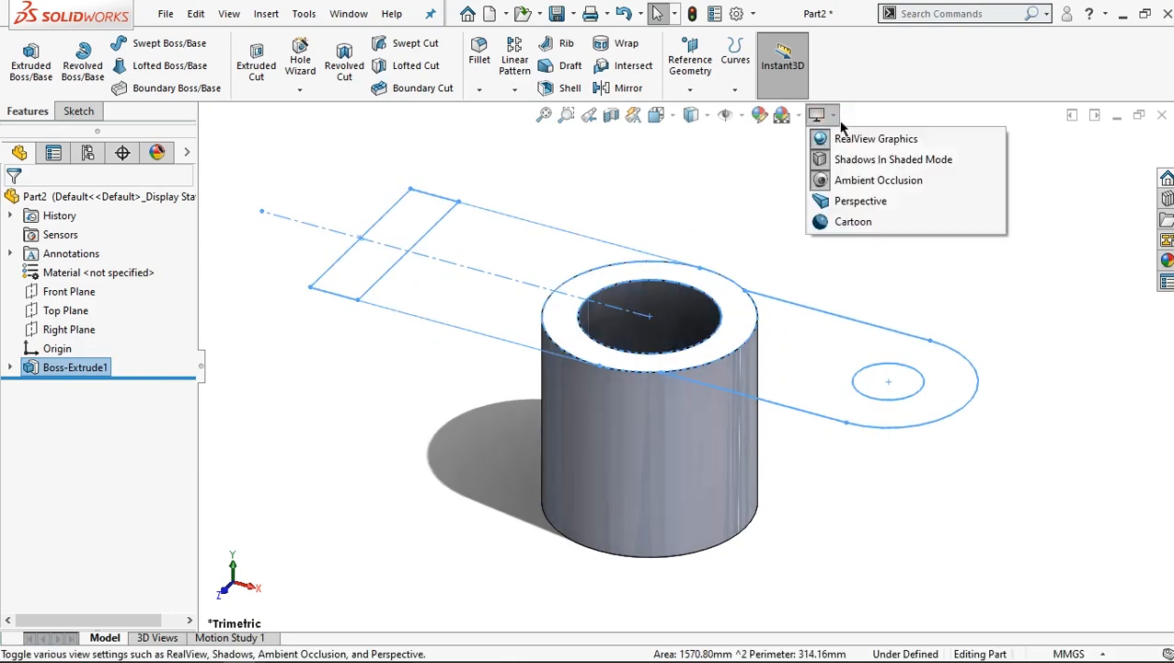
click(892, 162)
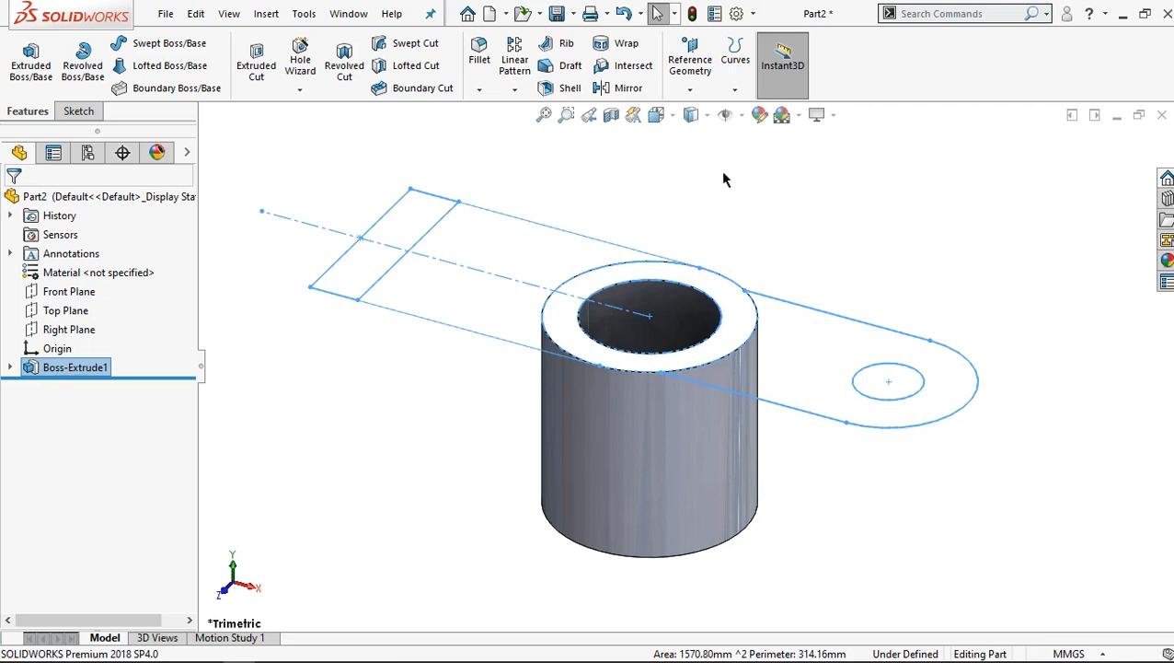
click(14, 367)
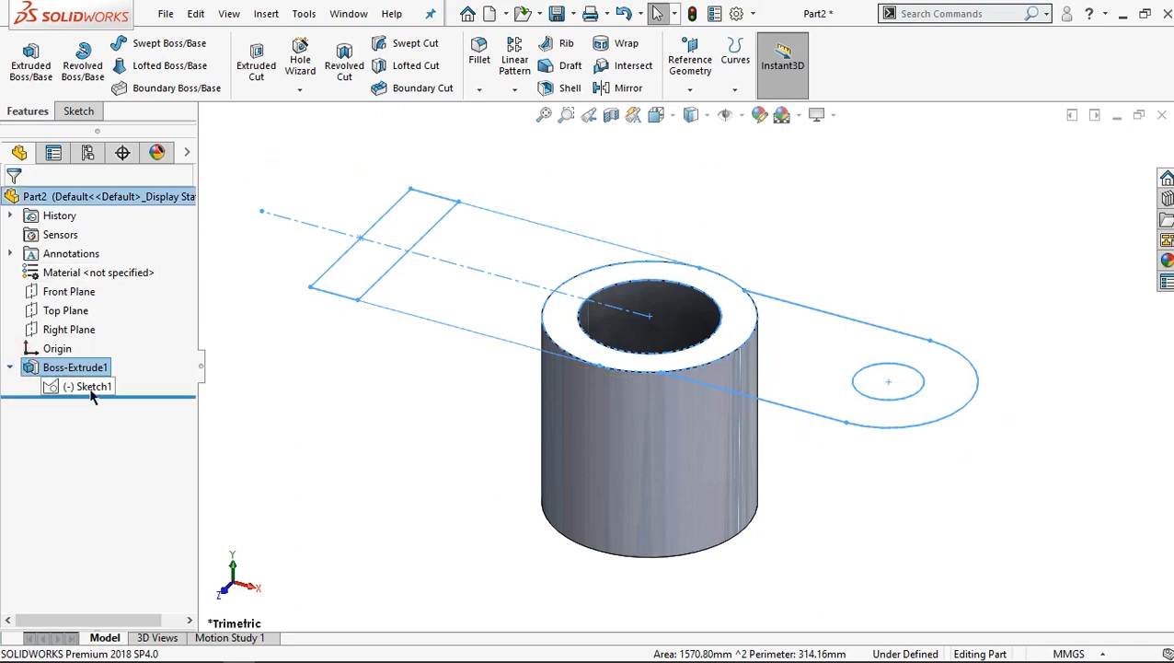
click(93, 388)
double_click(102, 388)
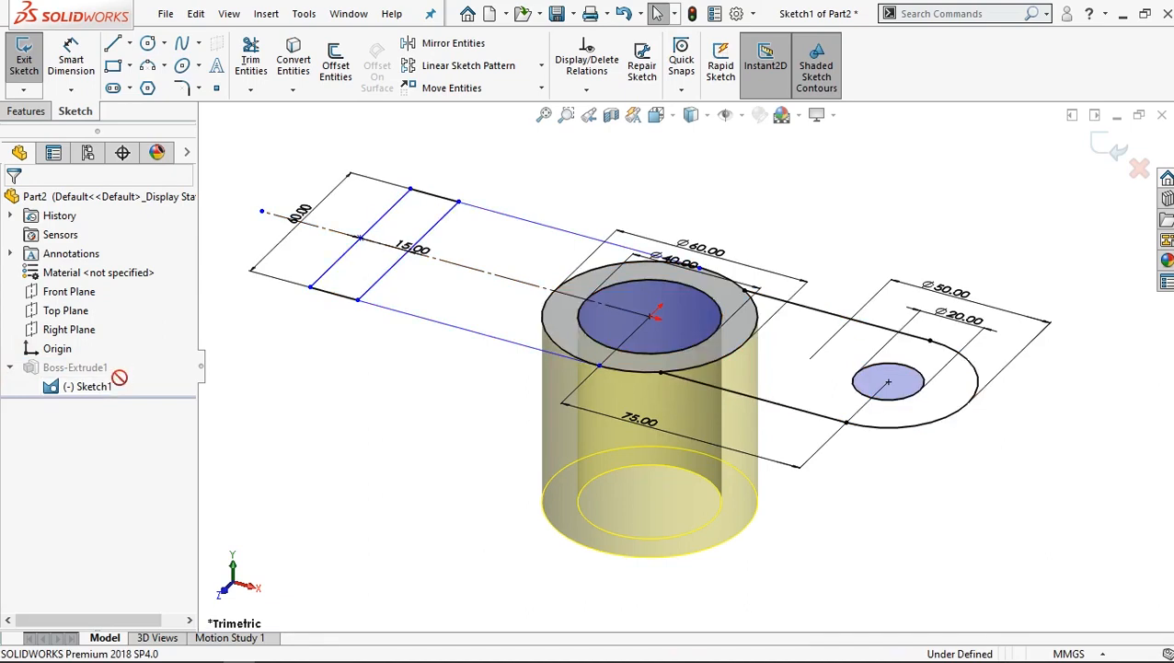
right_click(102, 387)
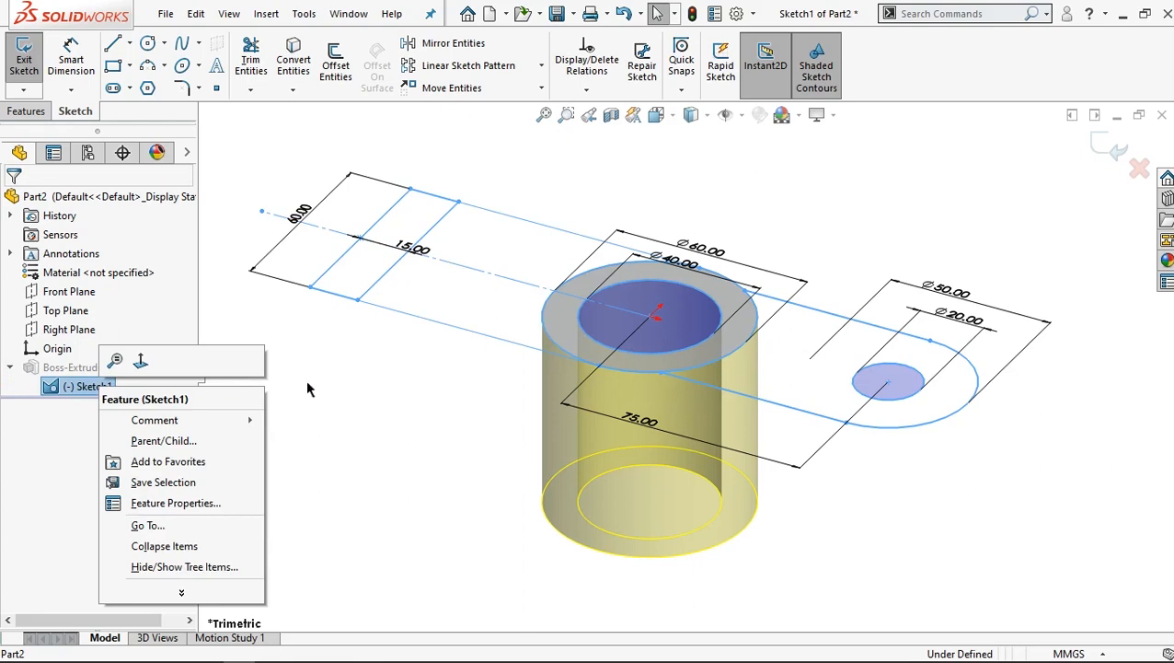
click(374, 386)
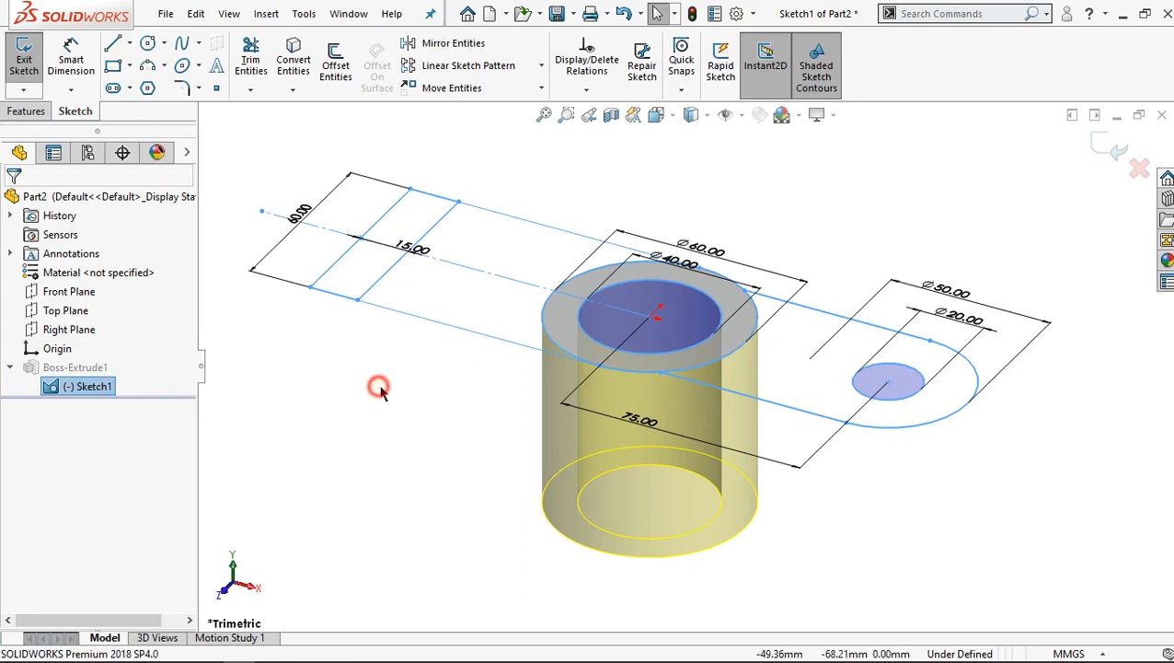
click(1109, 144)
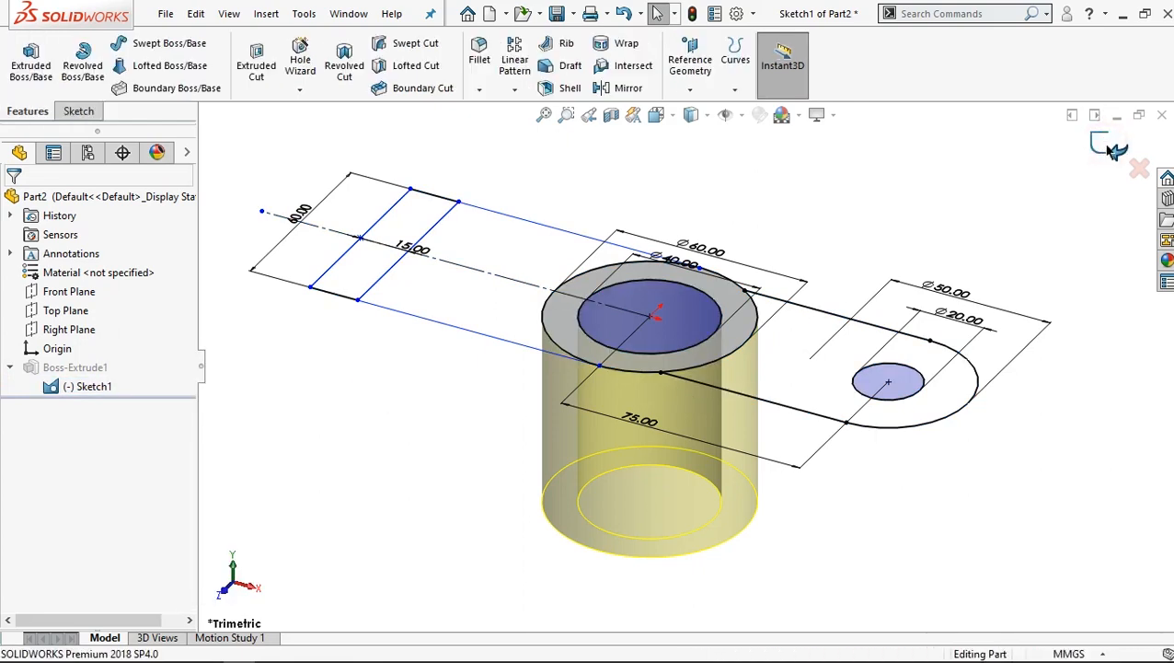
Reopen the ring's profile sketch for editing and view it normal to the Top Plane.
click(73, 386)
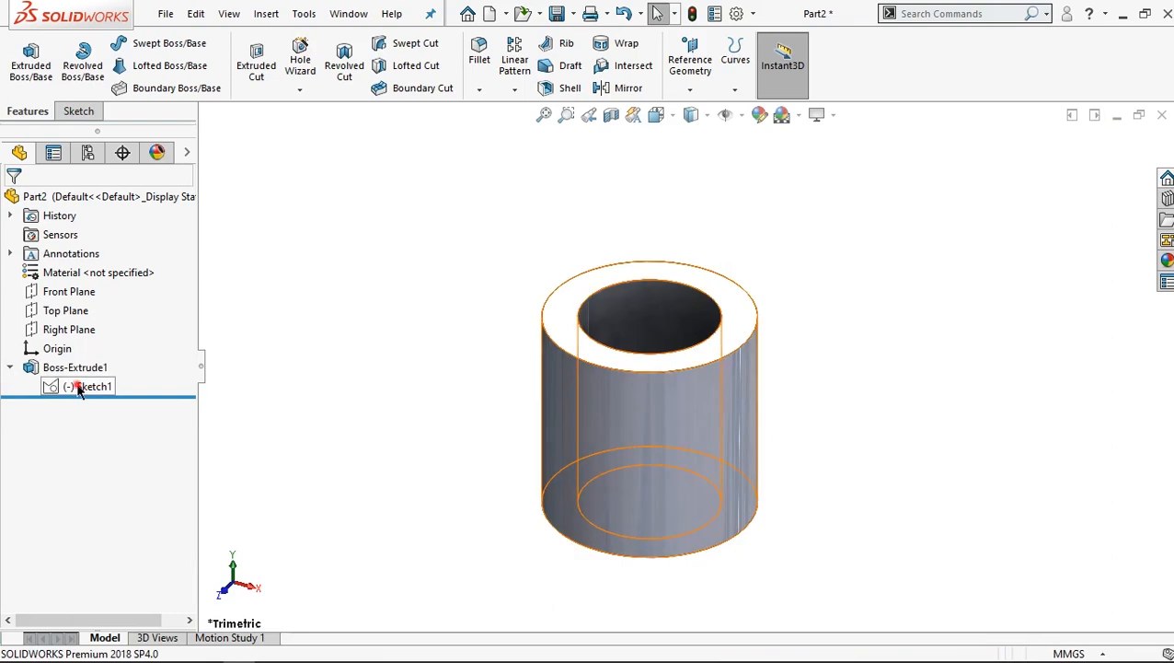
click(96, 338)
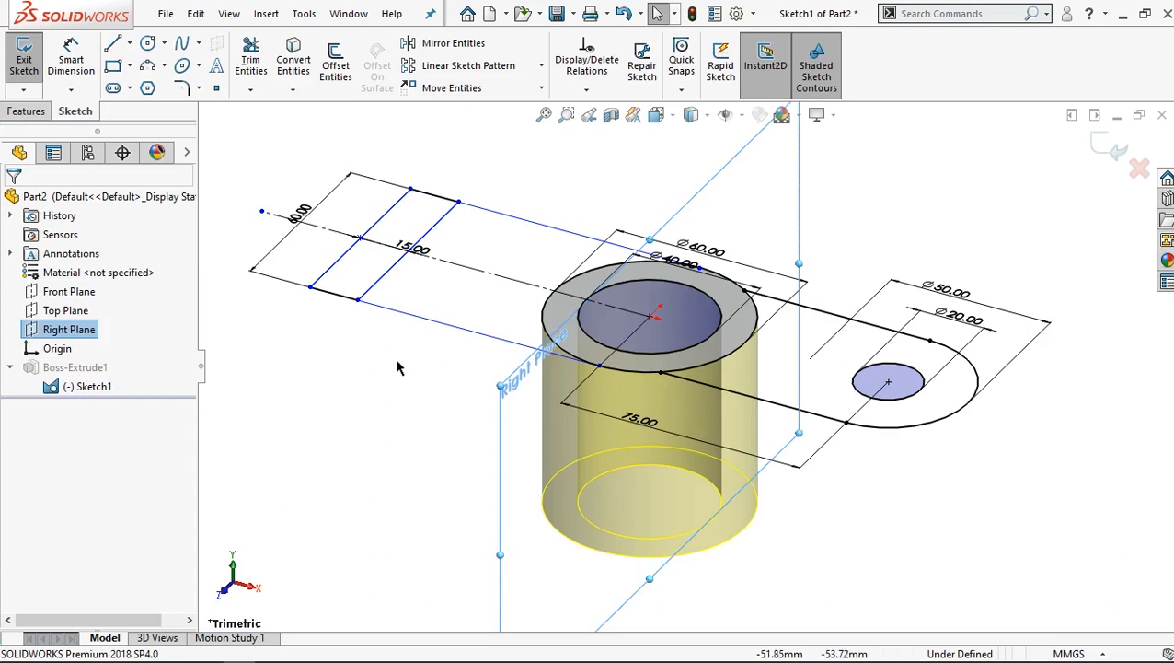
key(ctrl+8)
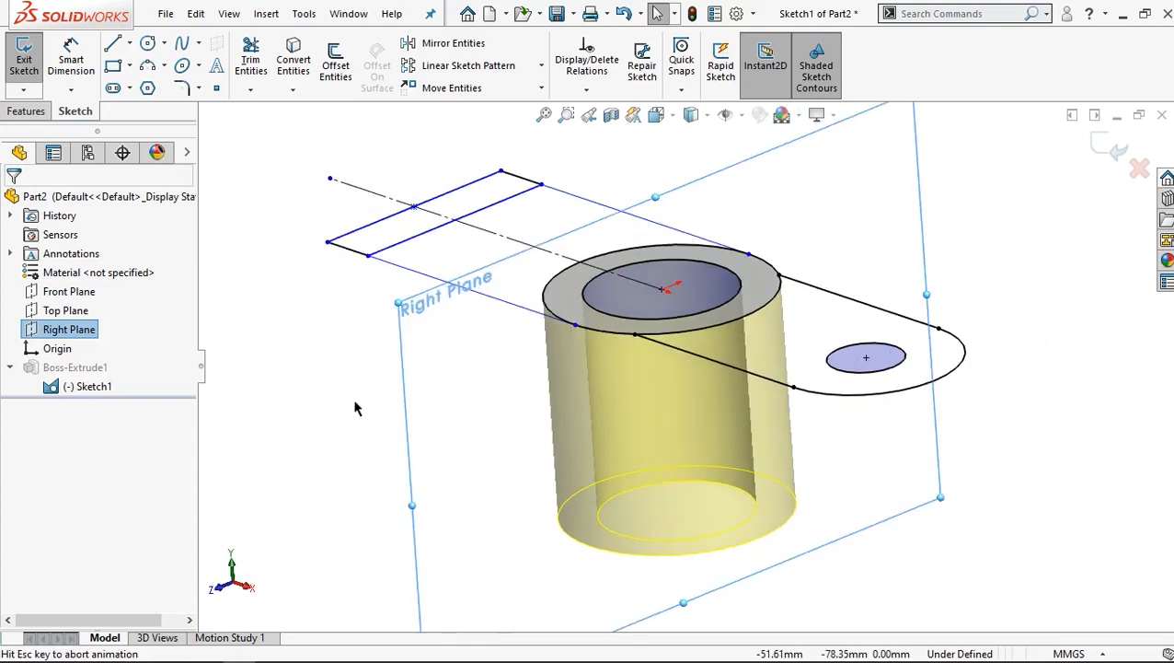
key(ctrl+8)
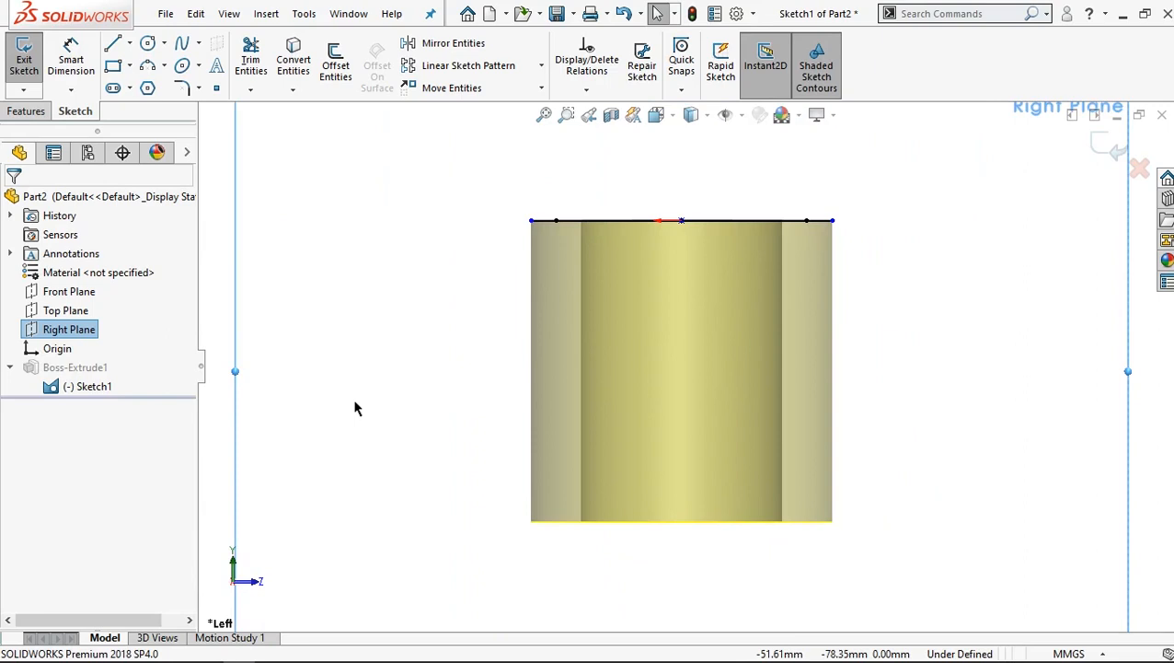
key(ctrl+7)
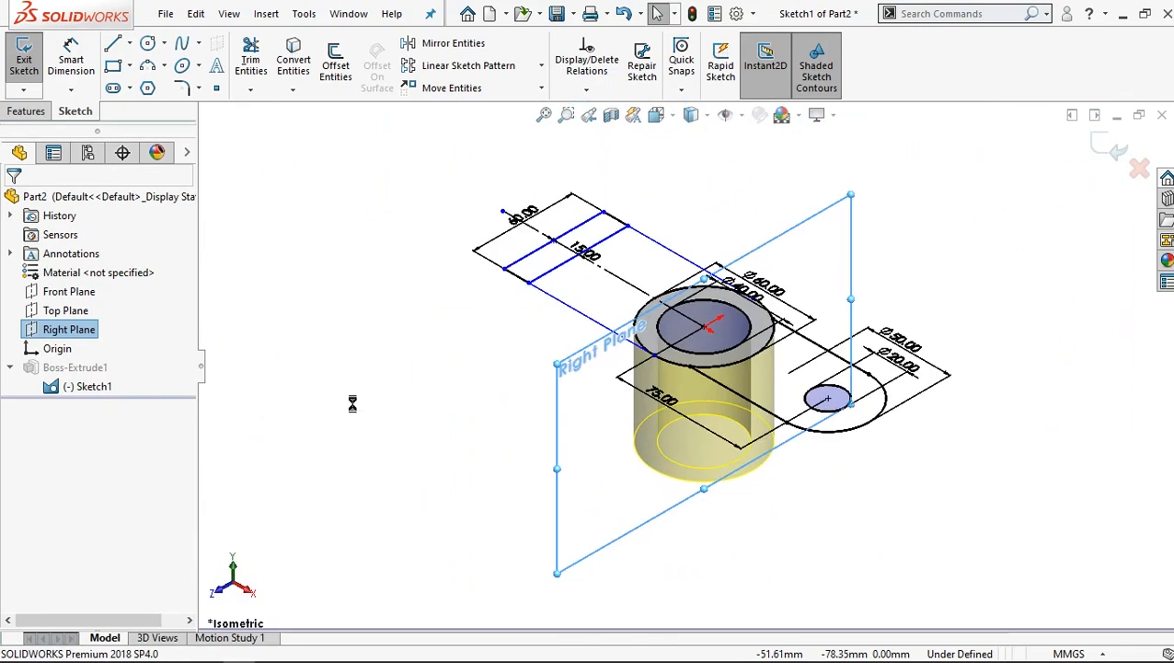
click(46, 313)
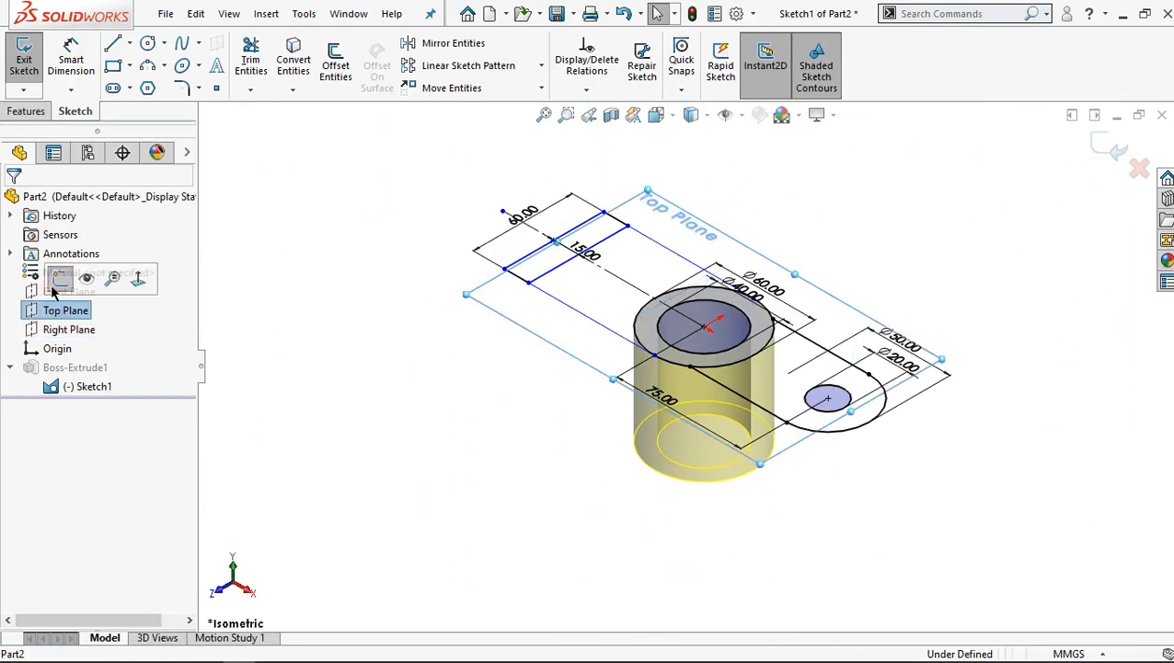
click(139, 279)
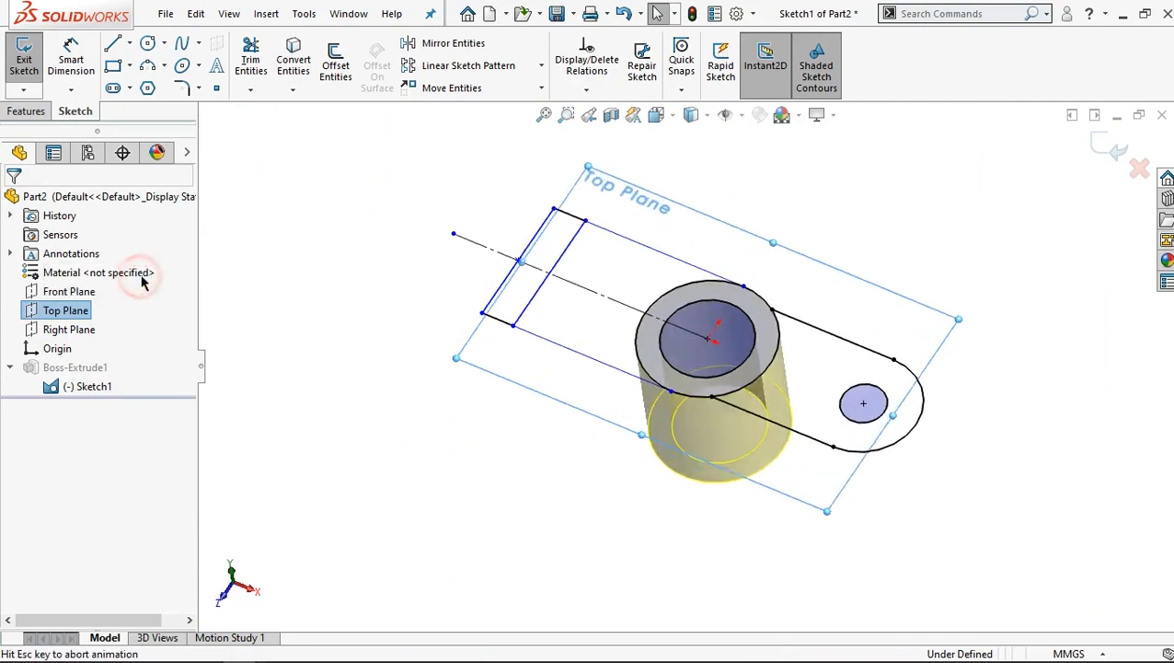
scroll(762, 399, down, 3)
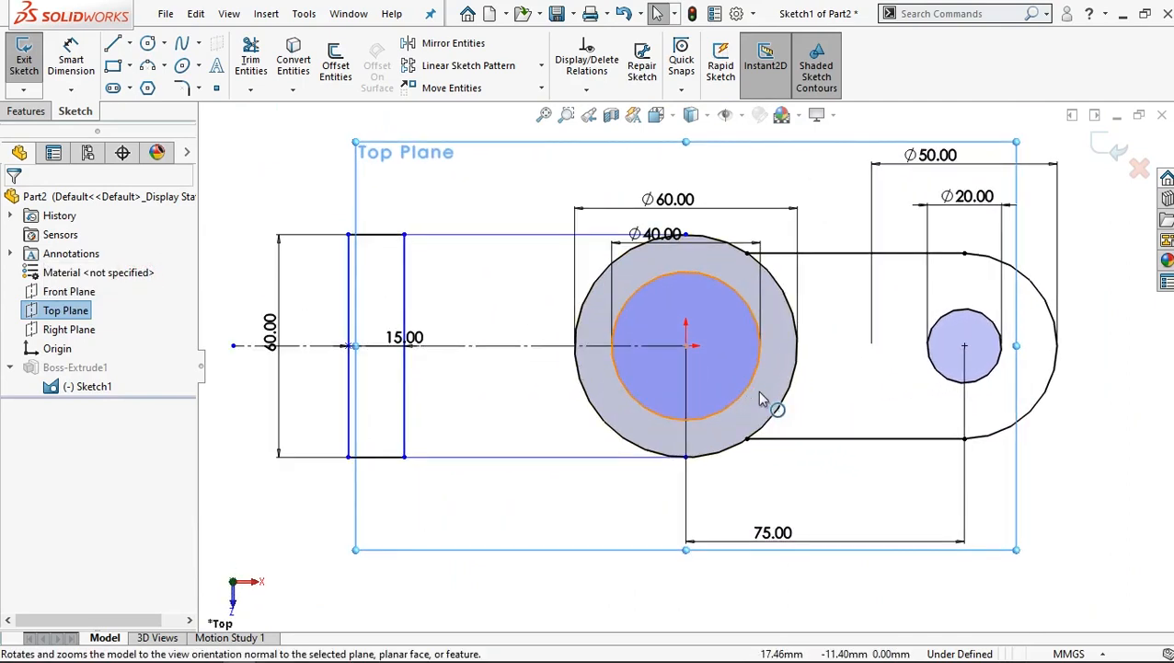
Sketch a horizontal line about 47 mm long above the centreline, from the 15 mm wide rectangle's inner edge to the 60 mm circle.
click(111, 44)
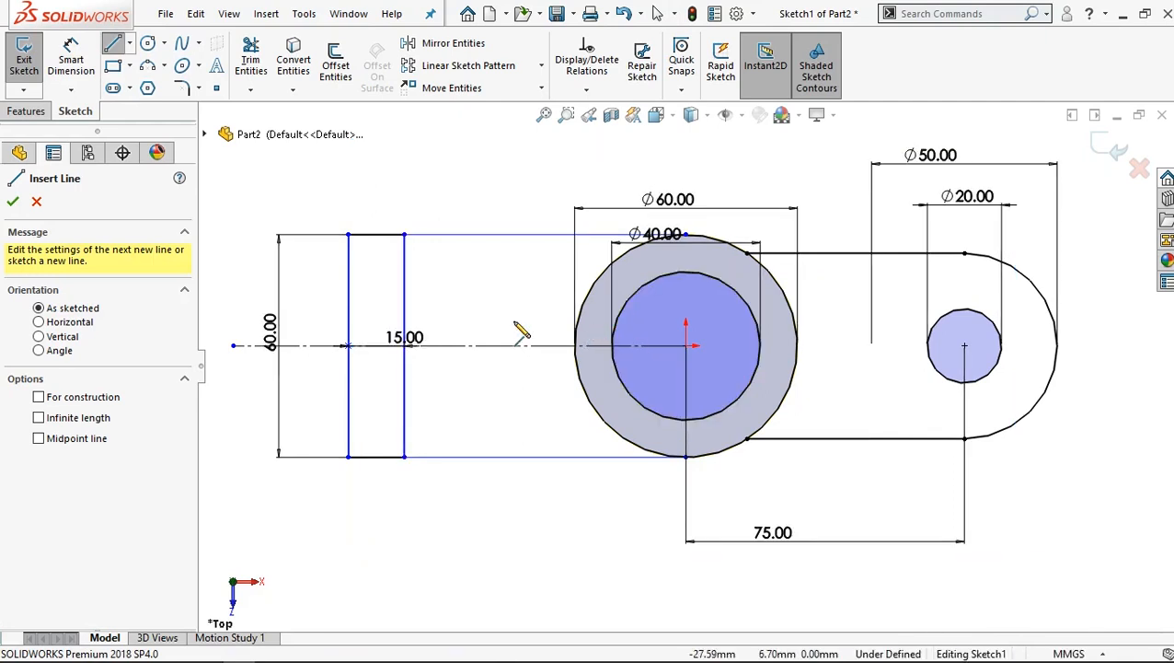
click(404, 318)
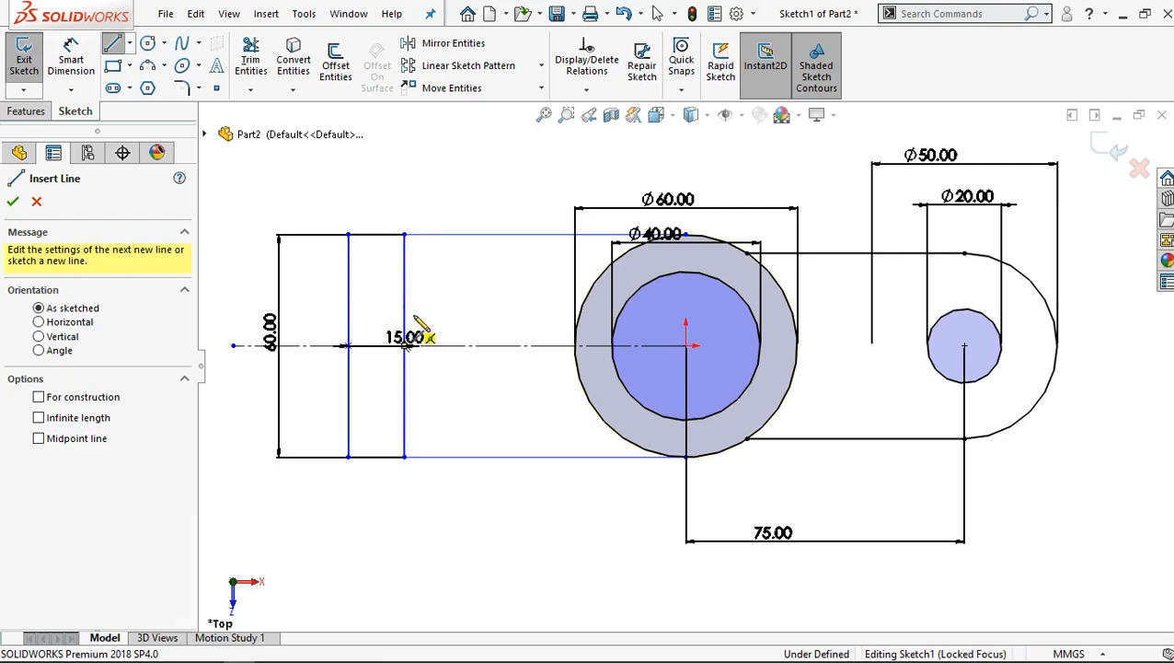
click(414, 316)
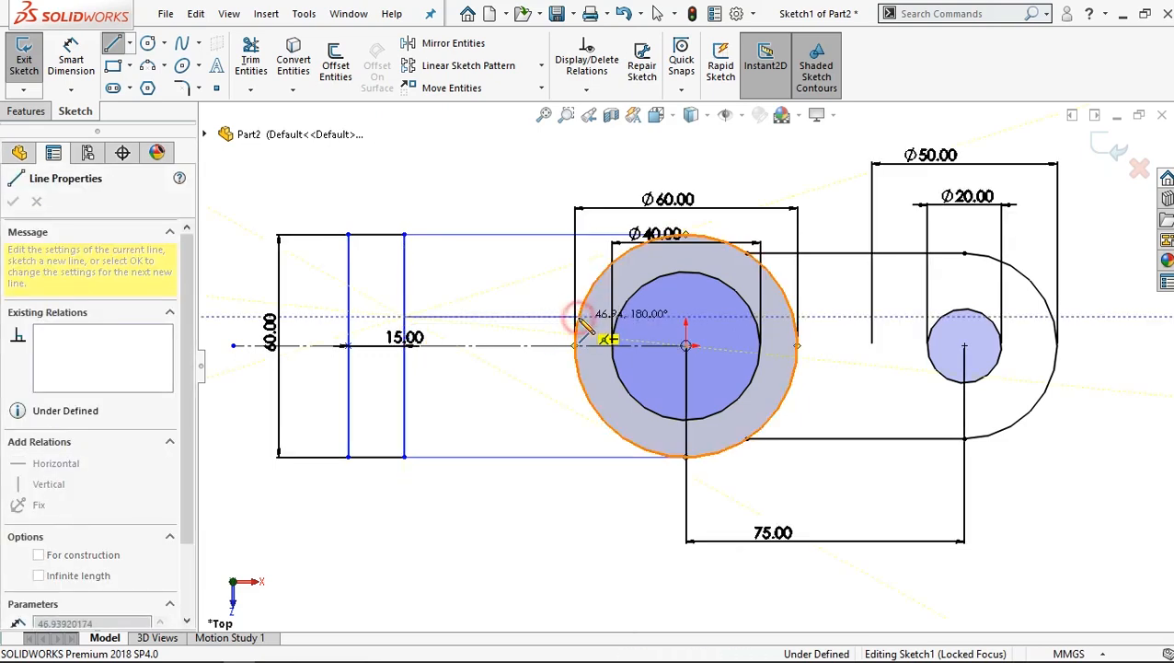
click(579, 316)
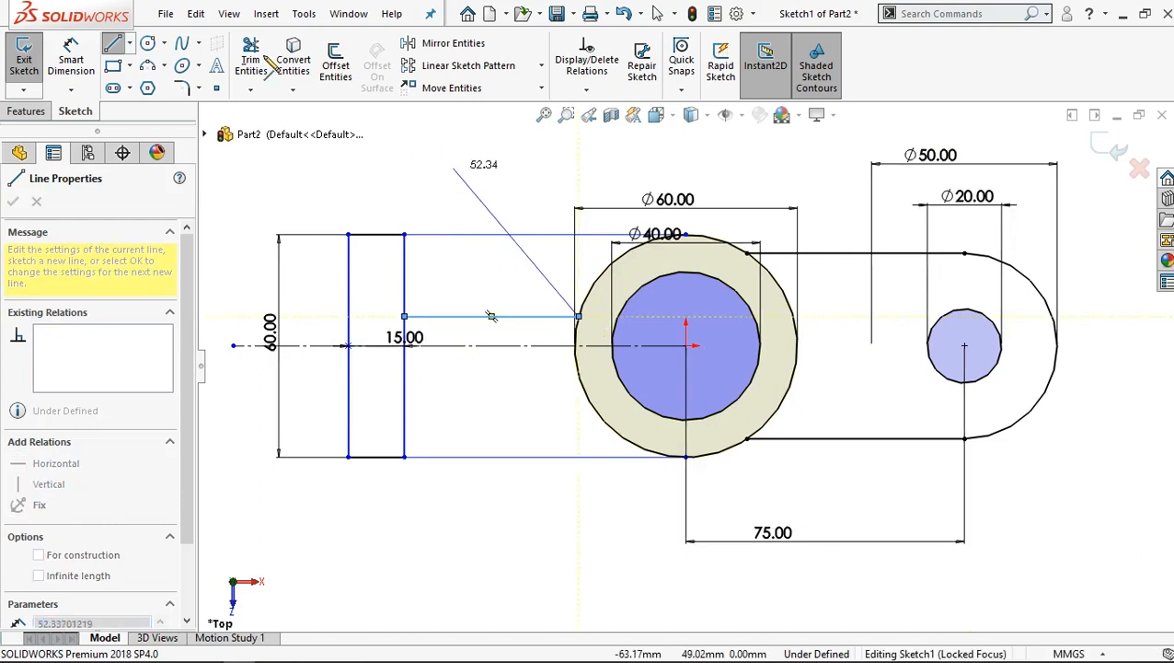
Dimension the new horizontal line at 5 mm from the horizontal centreline.
click(64, 58)
click(466, 316)
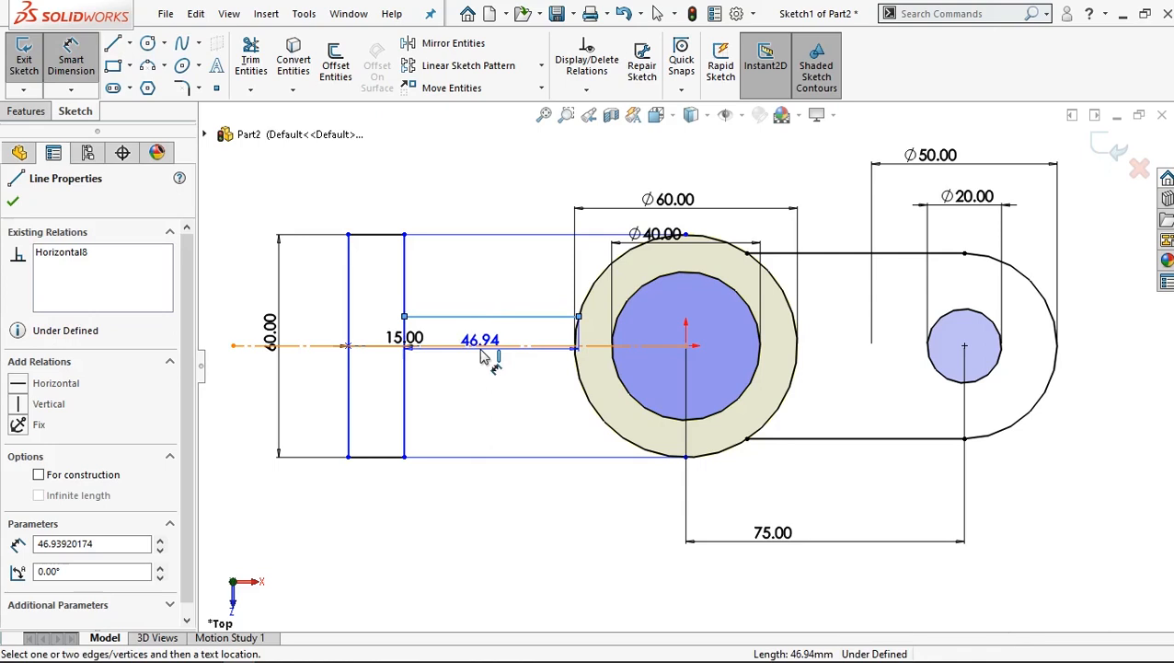
click(481, 347)
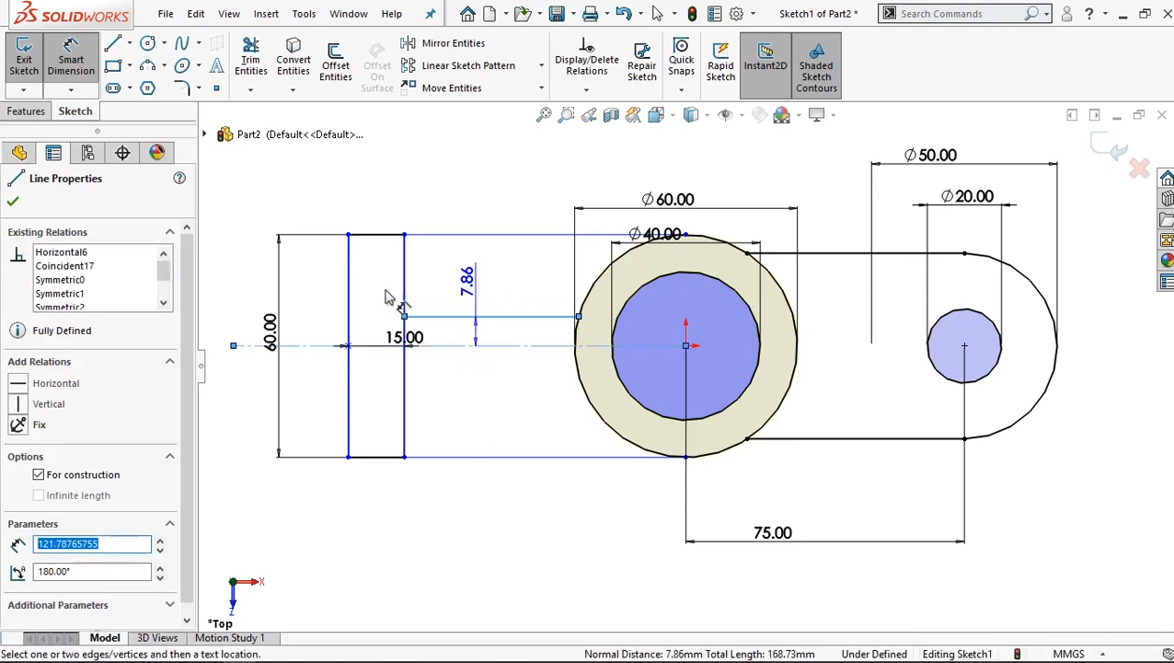
click(249, 328)
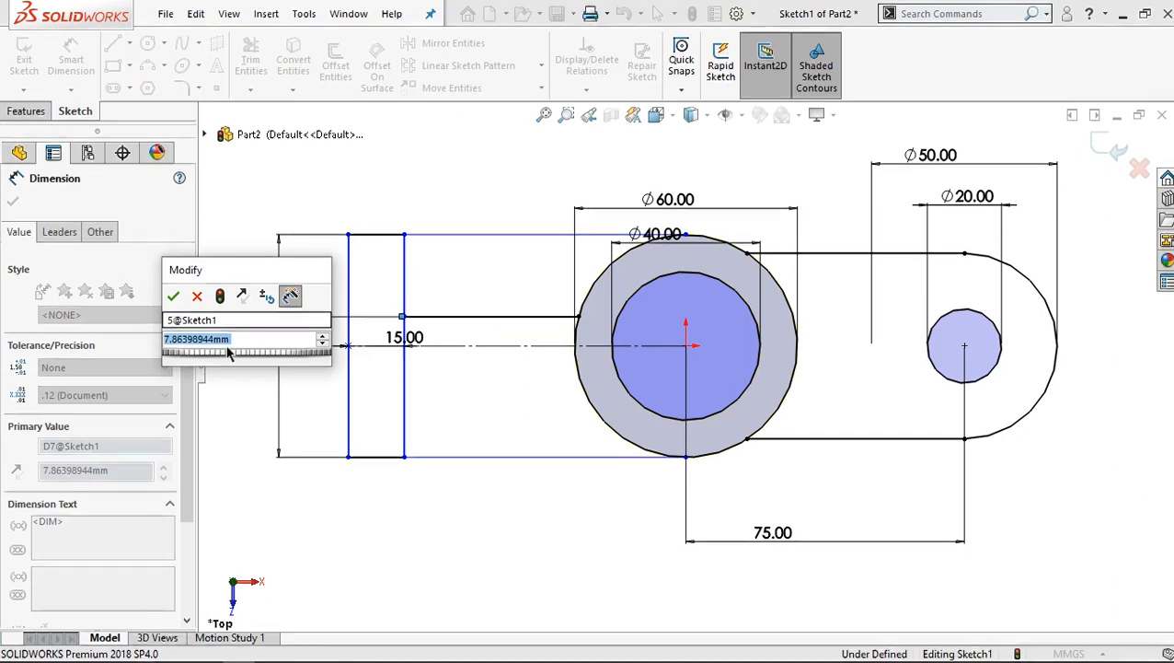
text(5)
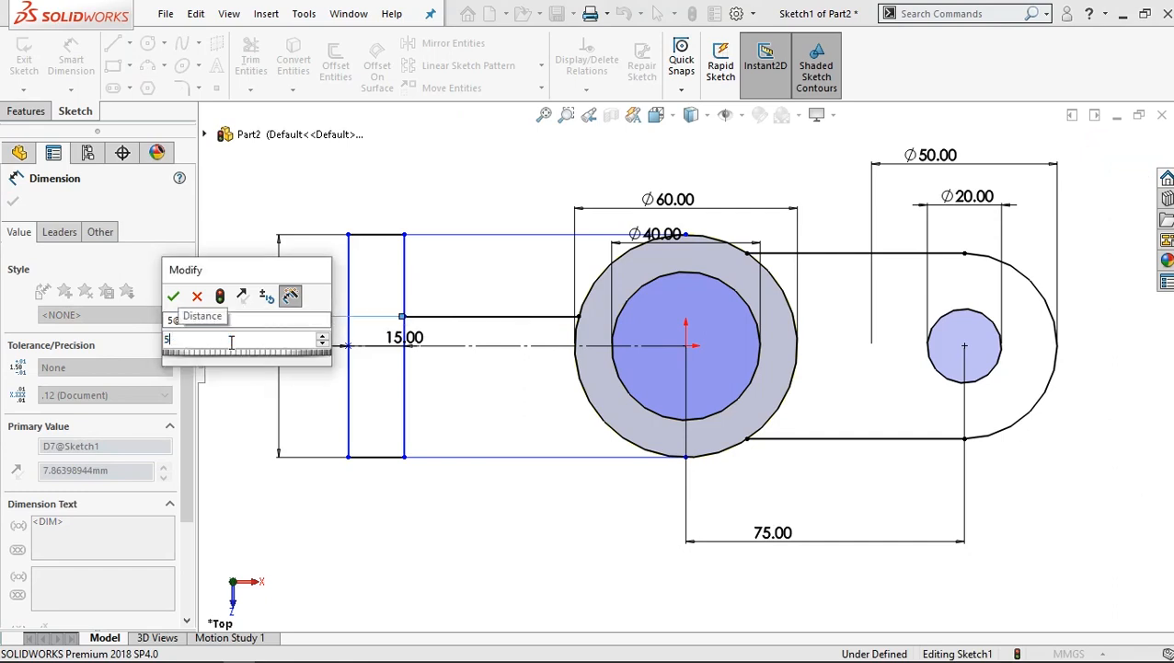
text(0)
key(Return)
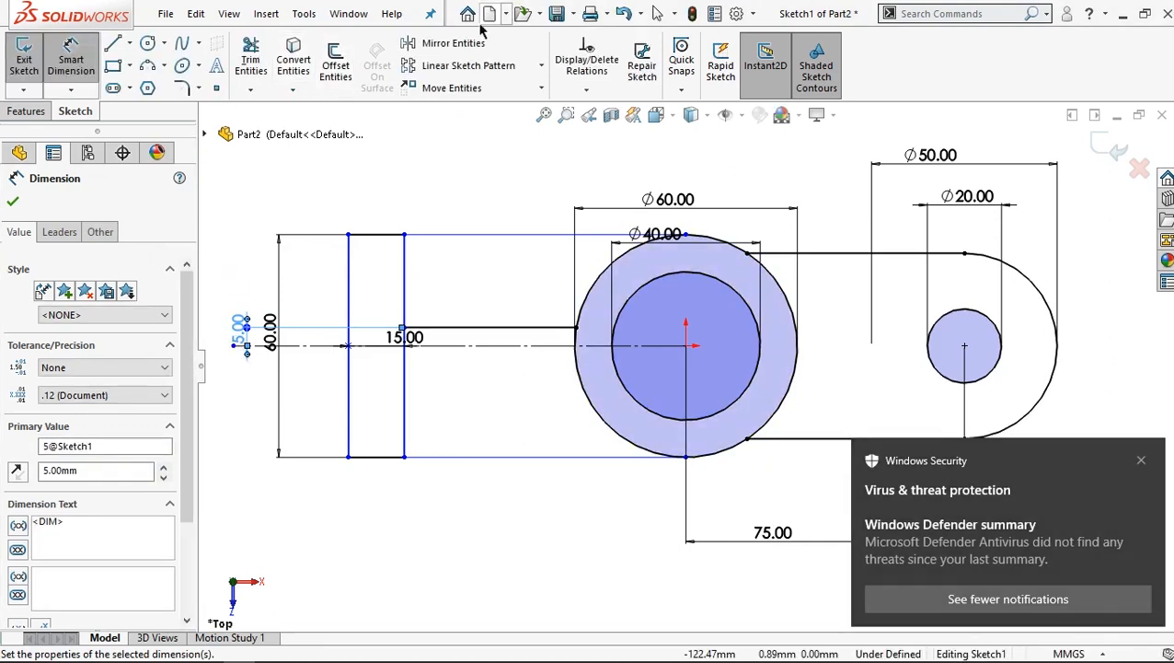
Mirror the line joining the rectangle and the 60 mm circle about the horizontal centreline, keeping the original.
click(463, 43)
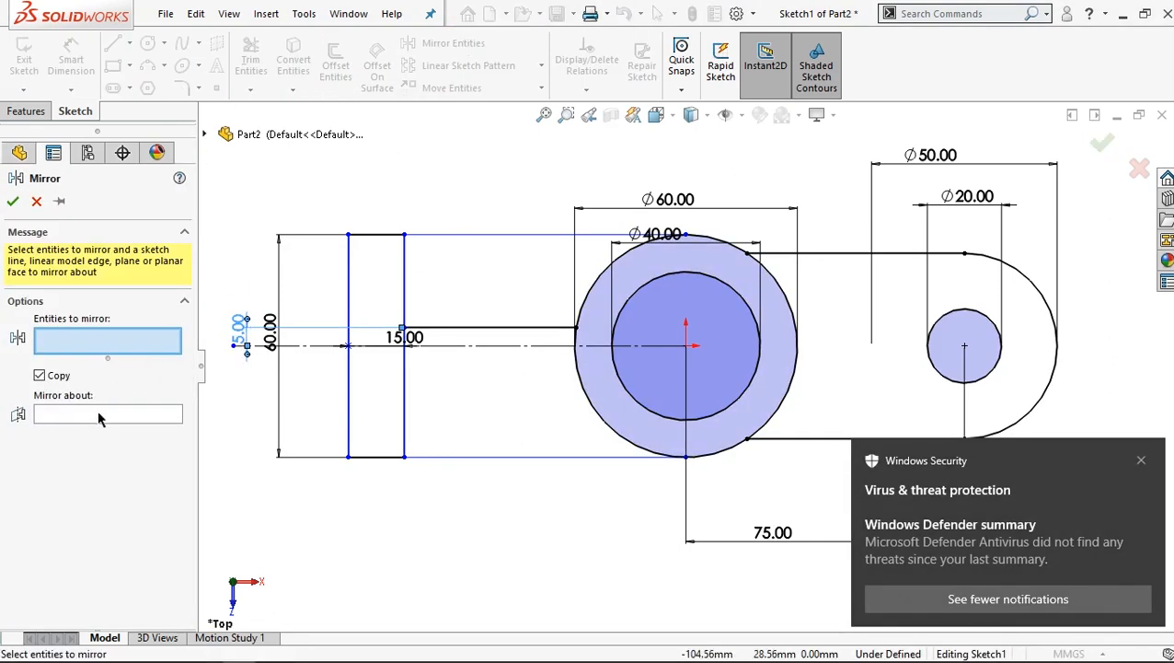
click(101, 414)
click(503, 346)
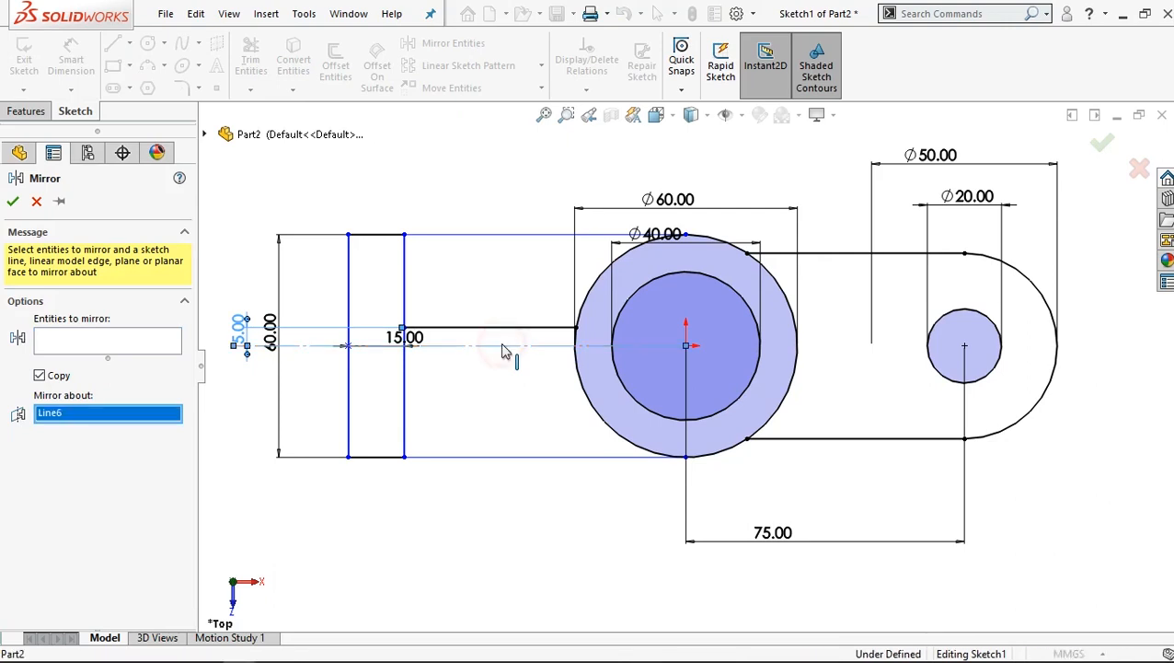
click(92, 341)
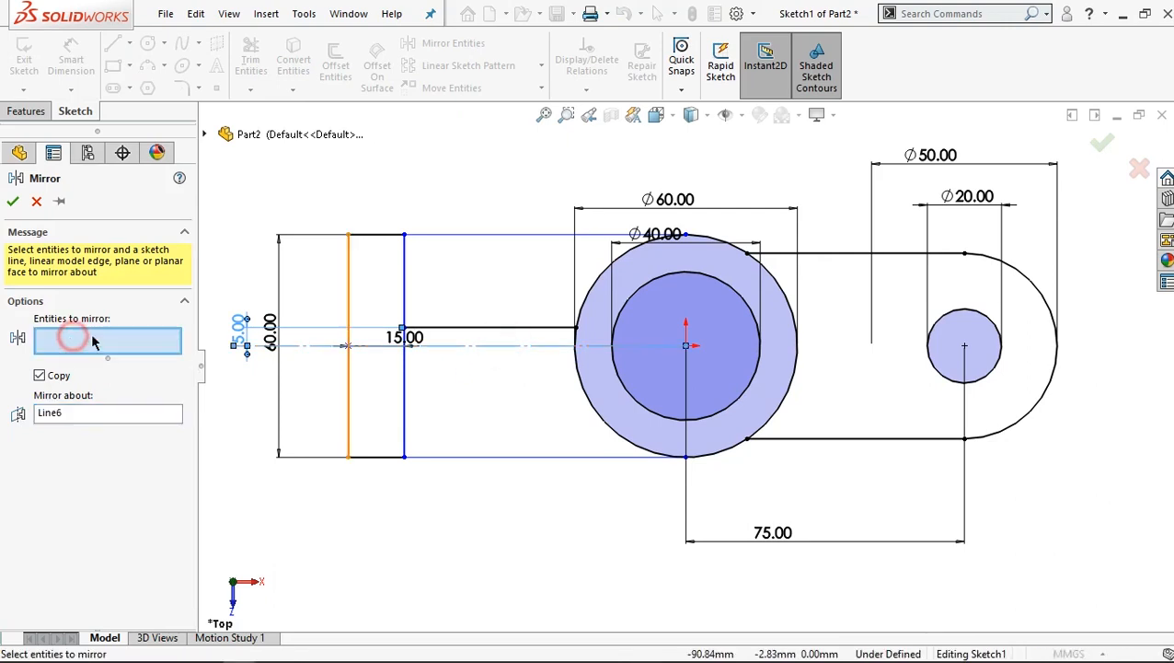
click(516, 329)
click(13, 201)
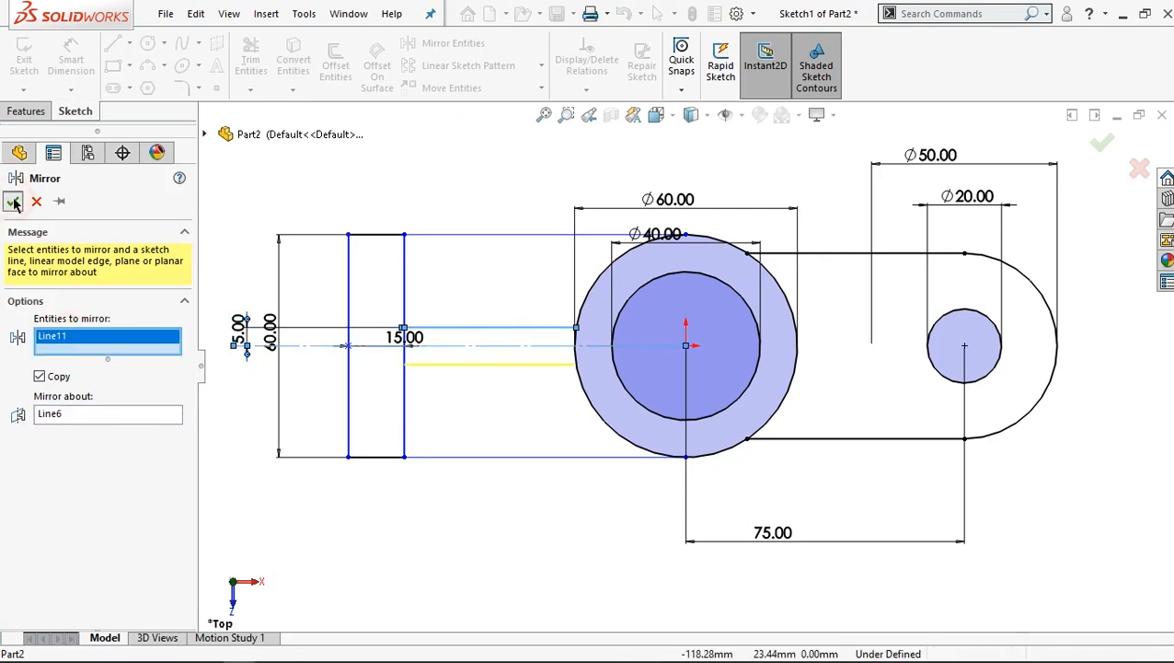
Exit the sketch and select it for extrusion in an isometric view that fits the whole profile.
click(1116, 152)
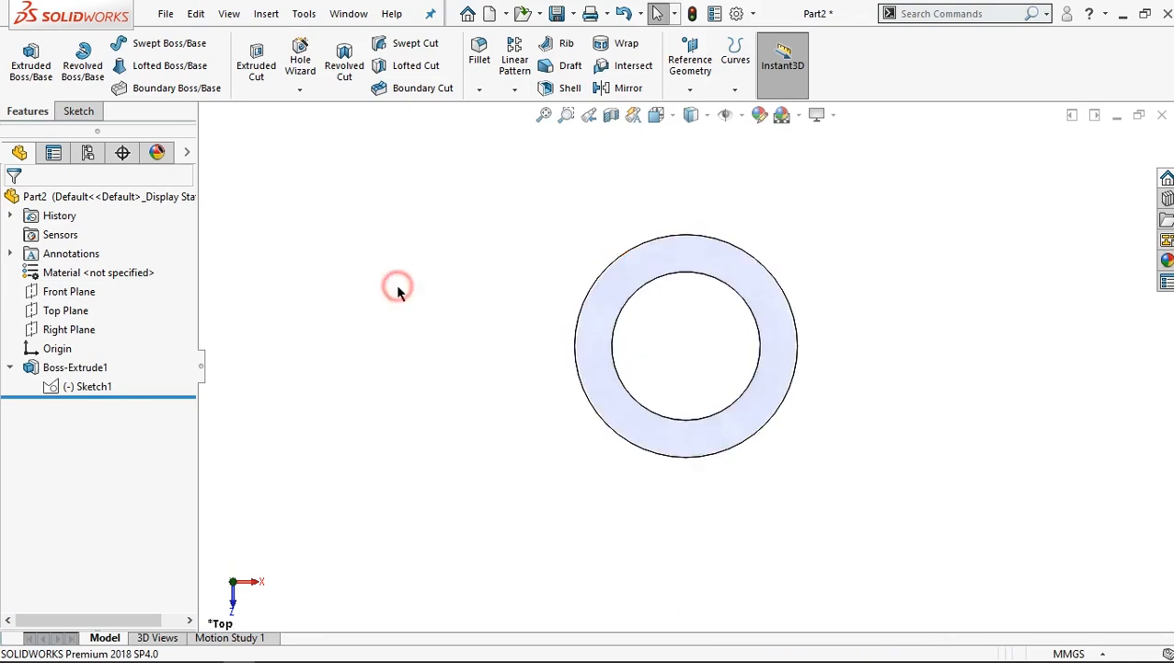
key(ctrl+7)
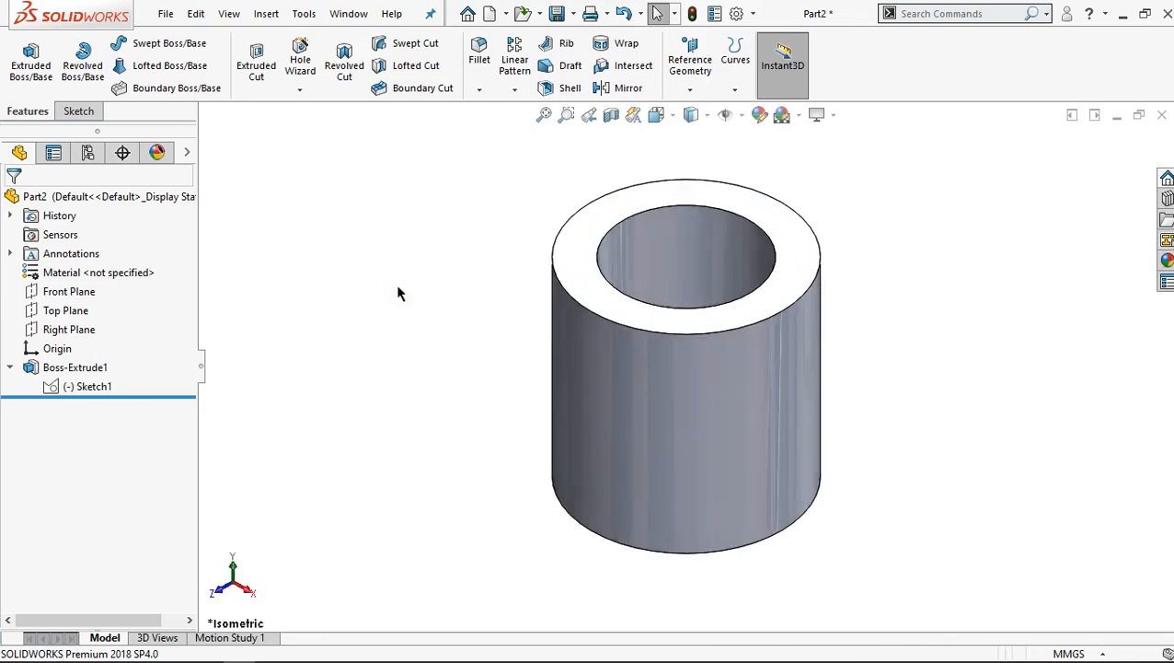
click(92, 387)
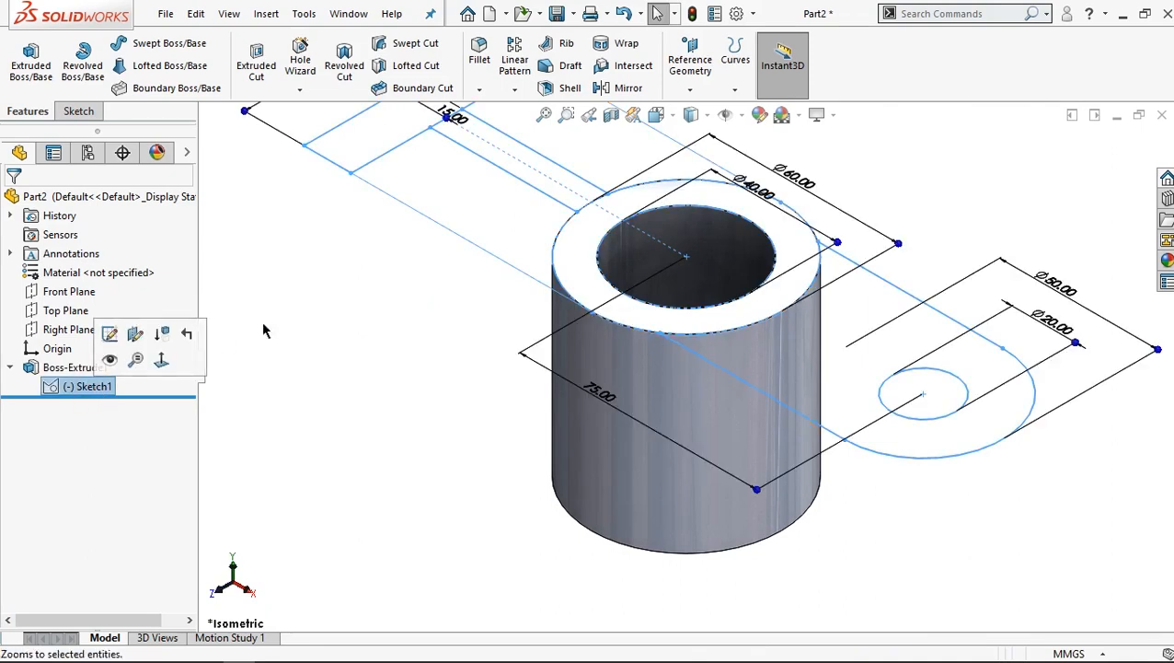
key(f)
click(44, 60)
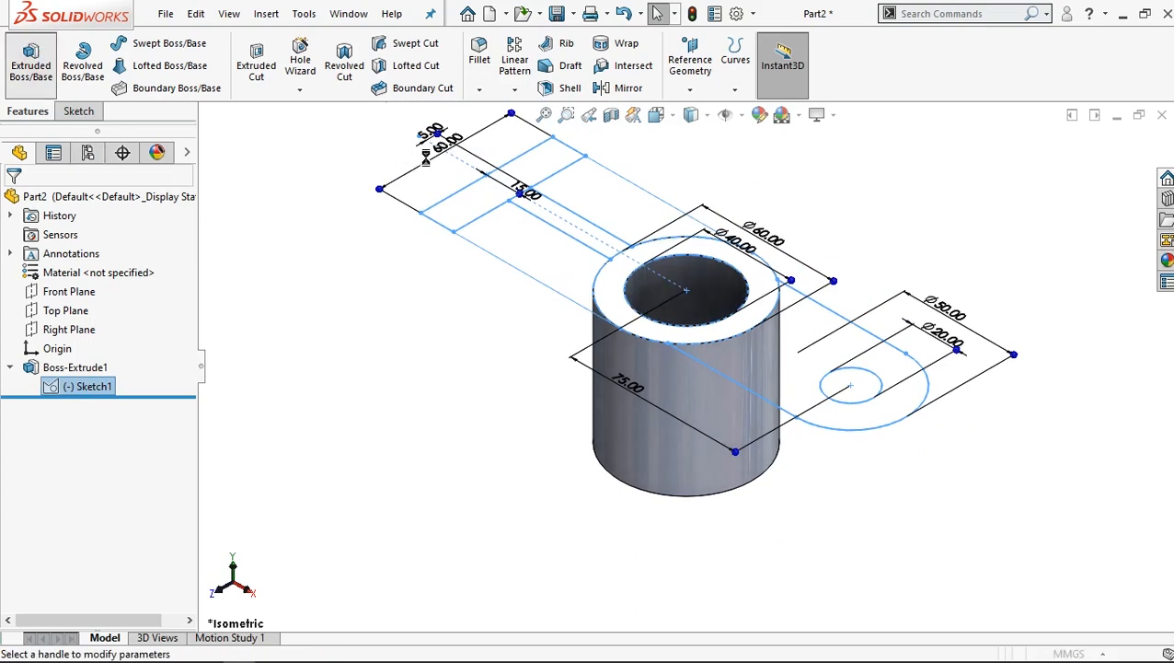
click(471, 203)
click(533, 165)
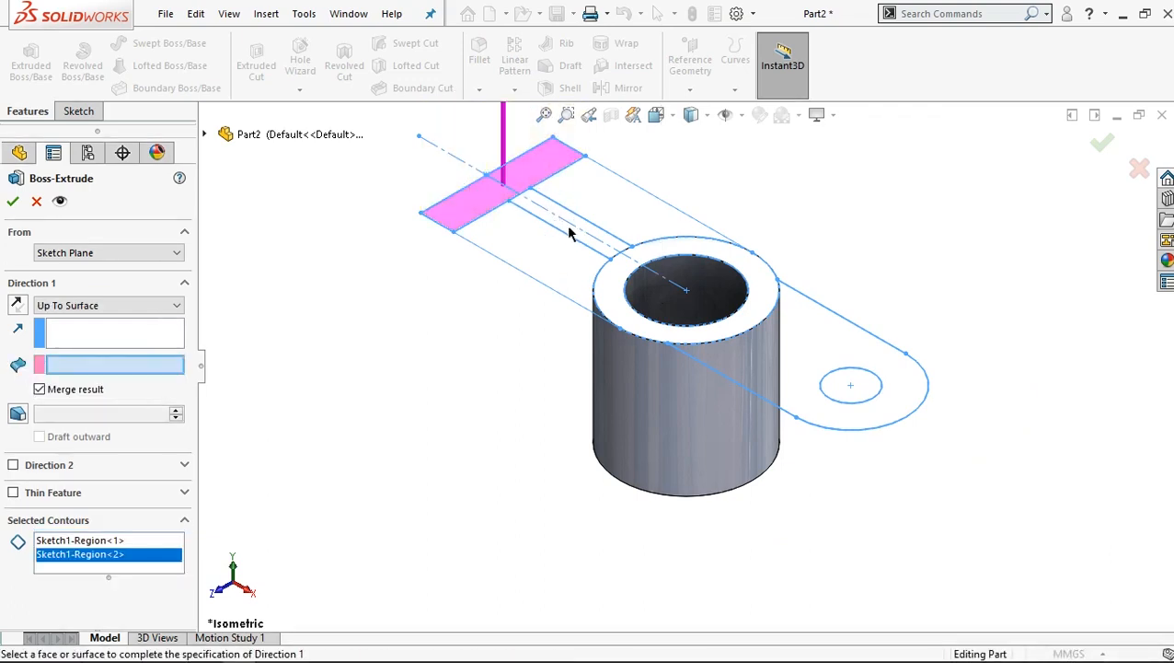
scroll(570, 227, down, 7)
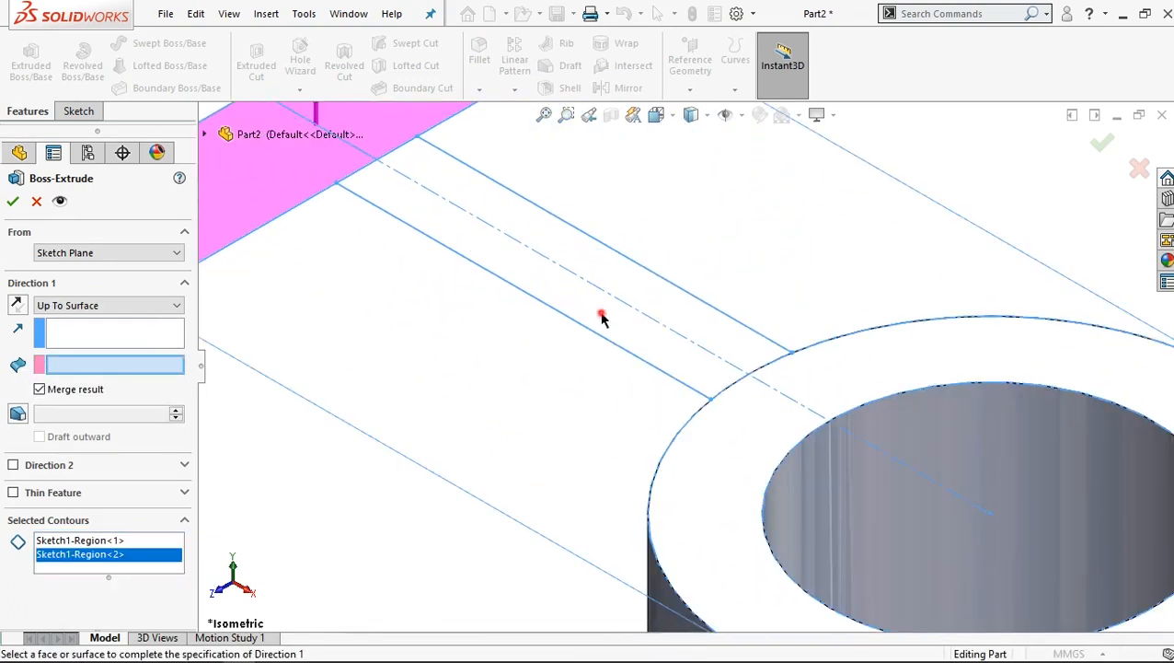
click(604, 313)
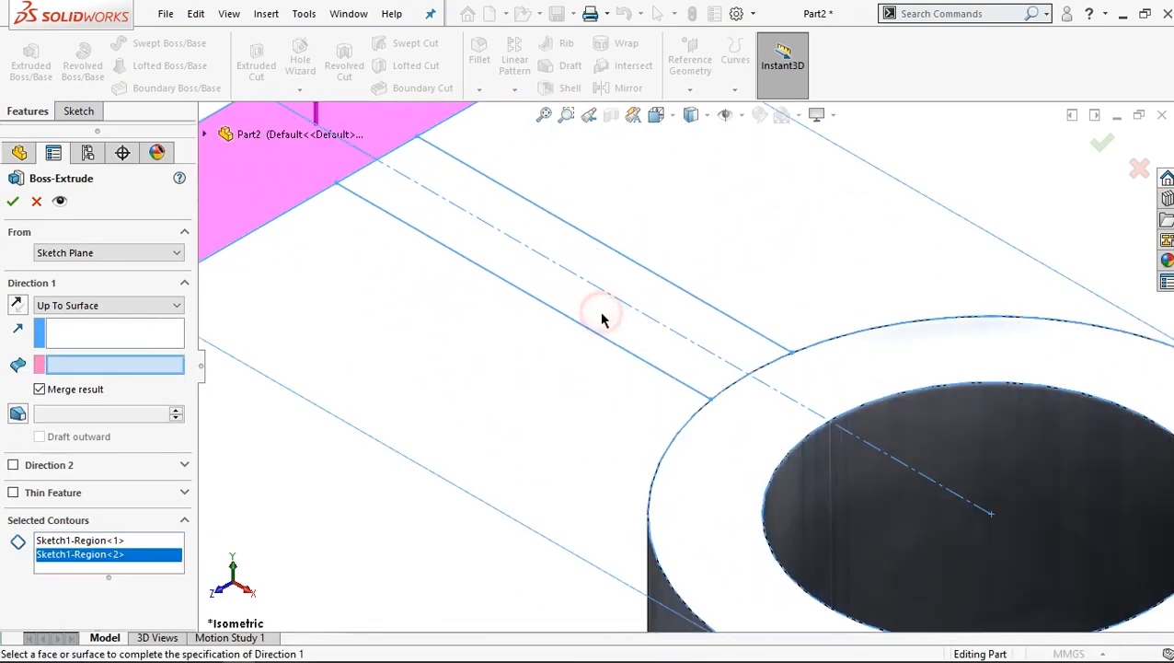
click(643, 333)
scroll(644, 335, up, 5)
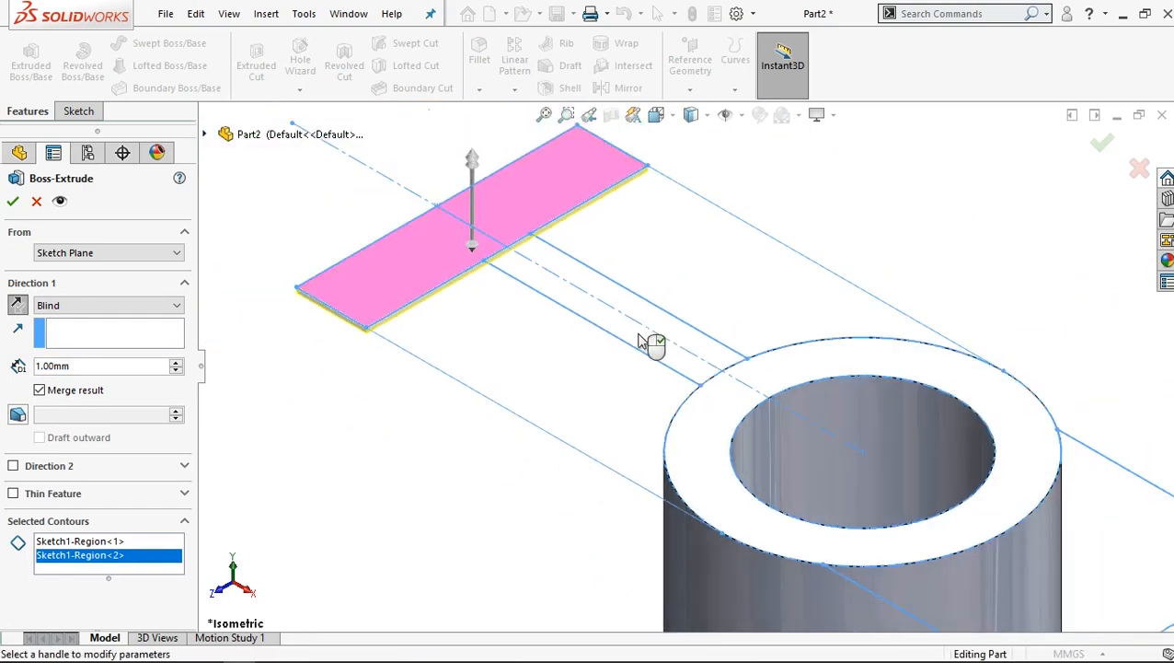
right_click(649, 338)
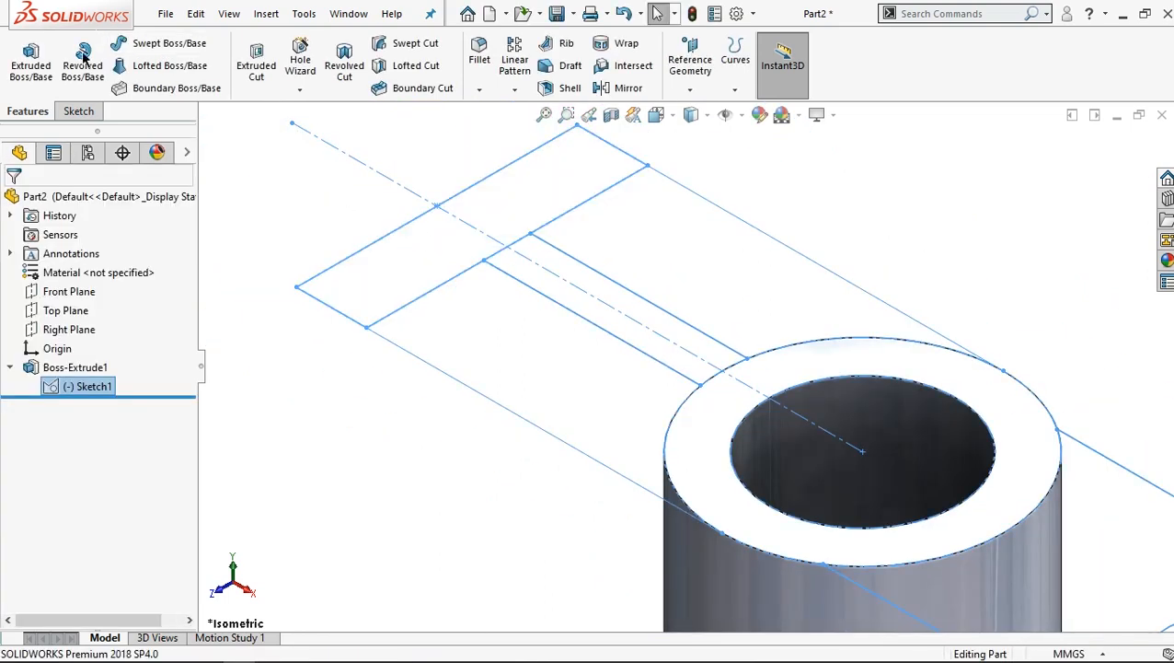
Start extruding the profile sketch and choose both halves of the rib and both halves of the end rectangle as contours.
click(34, 70)
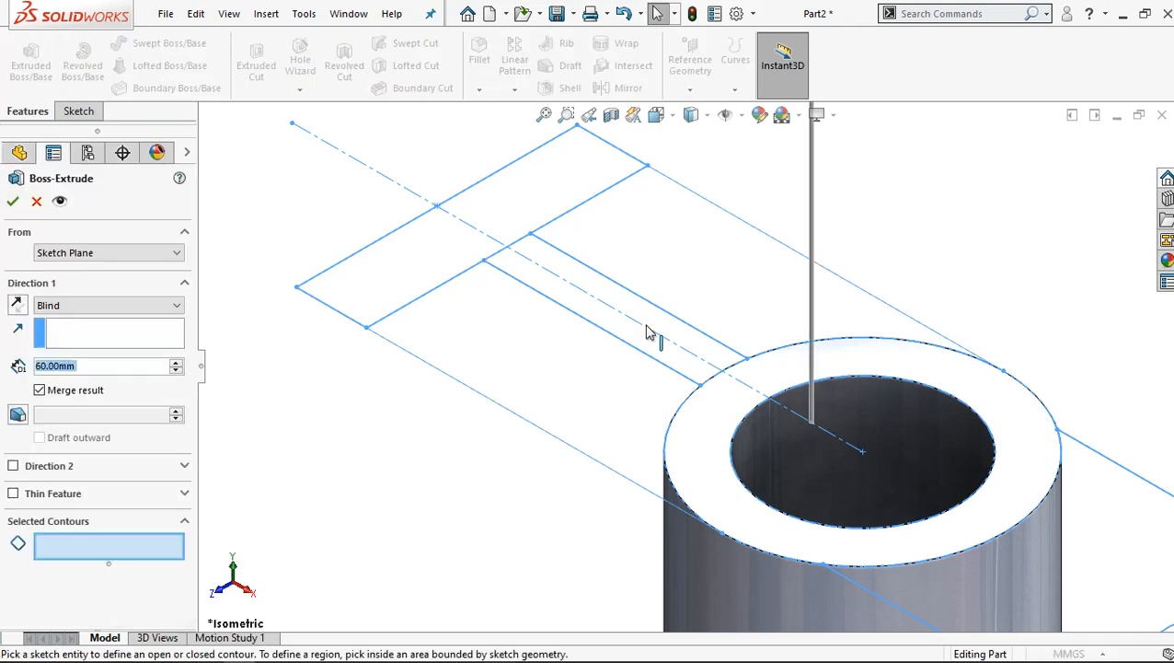
click(672, 351)
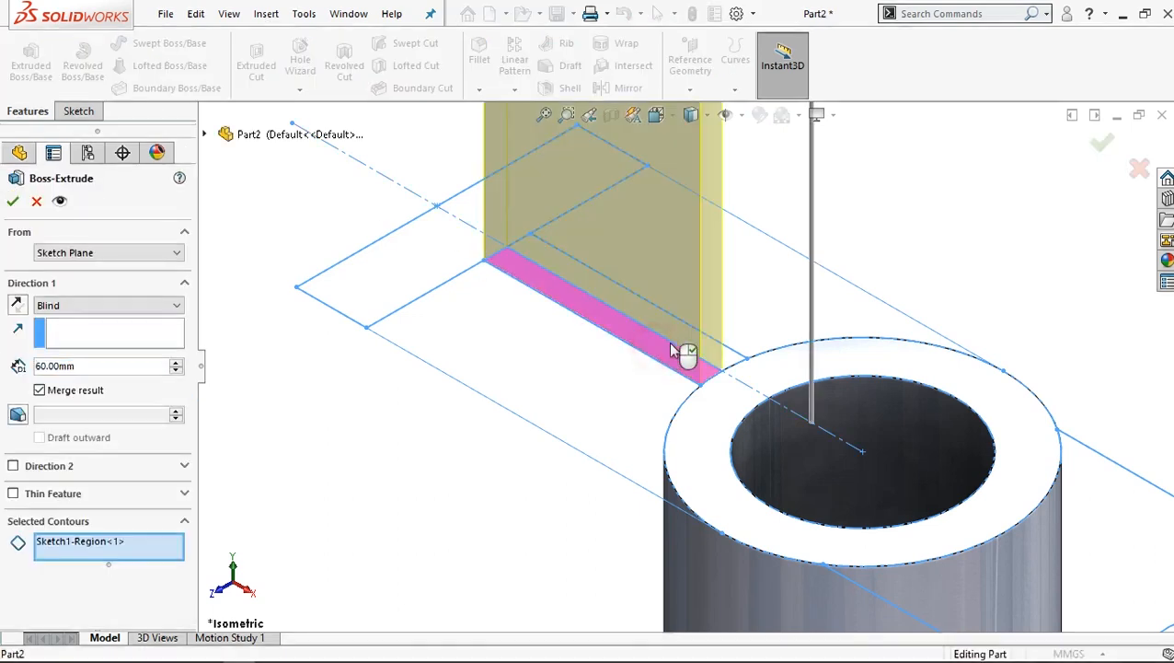
click(727, 361)
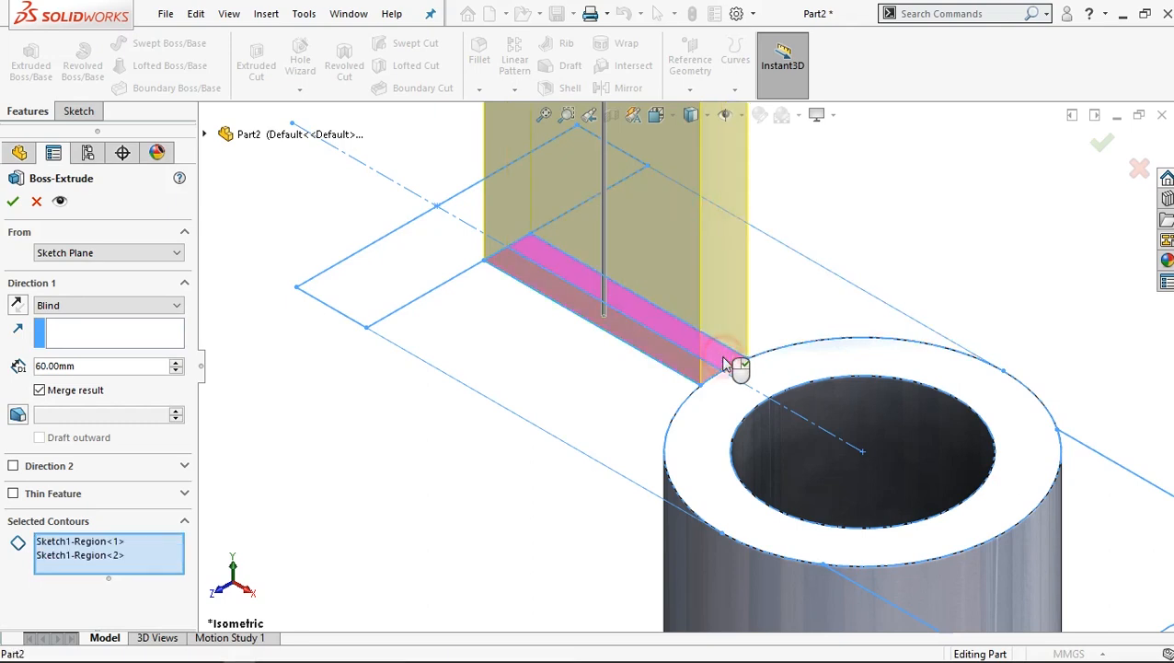
click(429, 279)
click(560, 191)
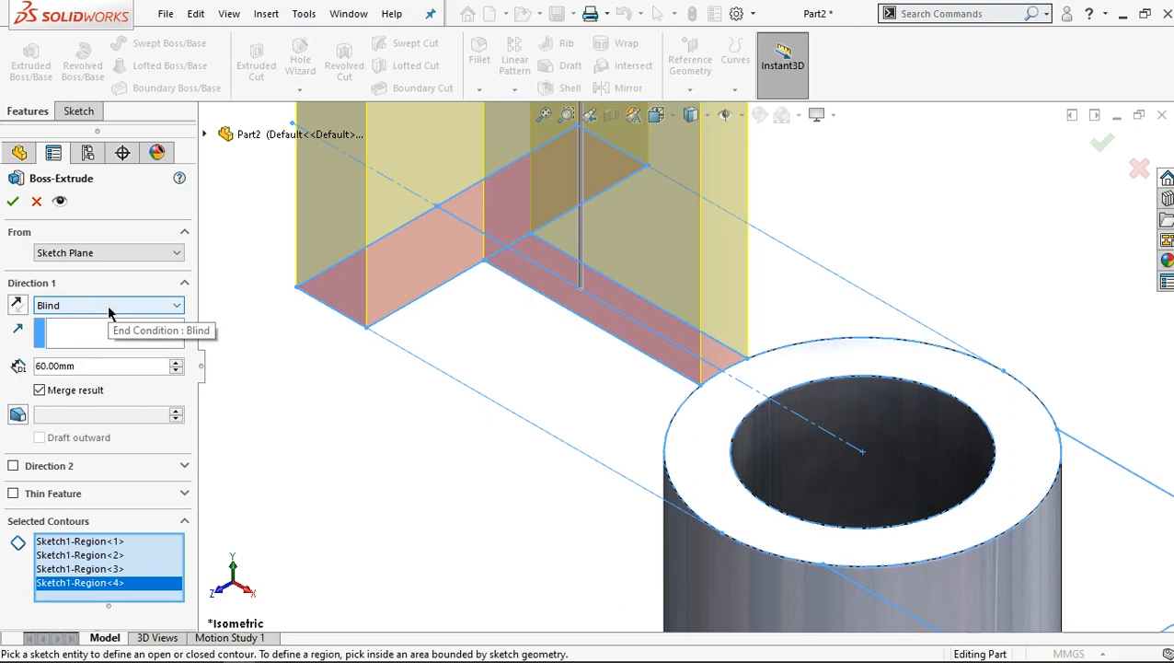
Extrude the chosen rib and rectangle regions 45 mm downward, merged with the ring.
click(17, 305)
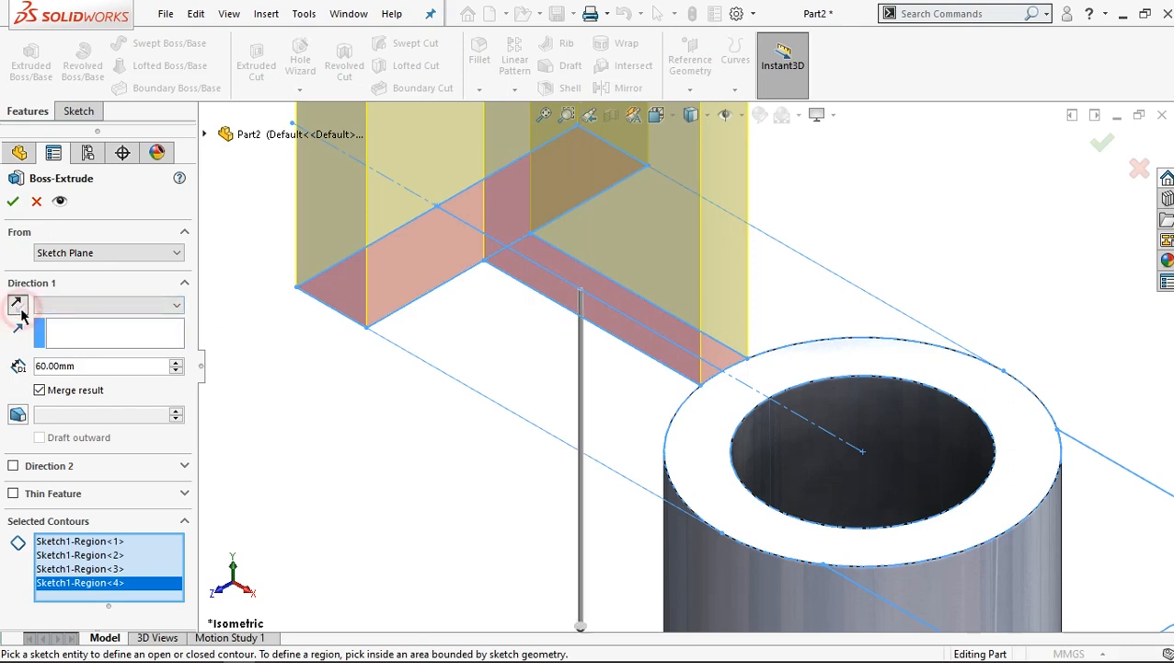
scroll(599, 392, up, 2)
scroll(598, 391, up, 1)
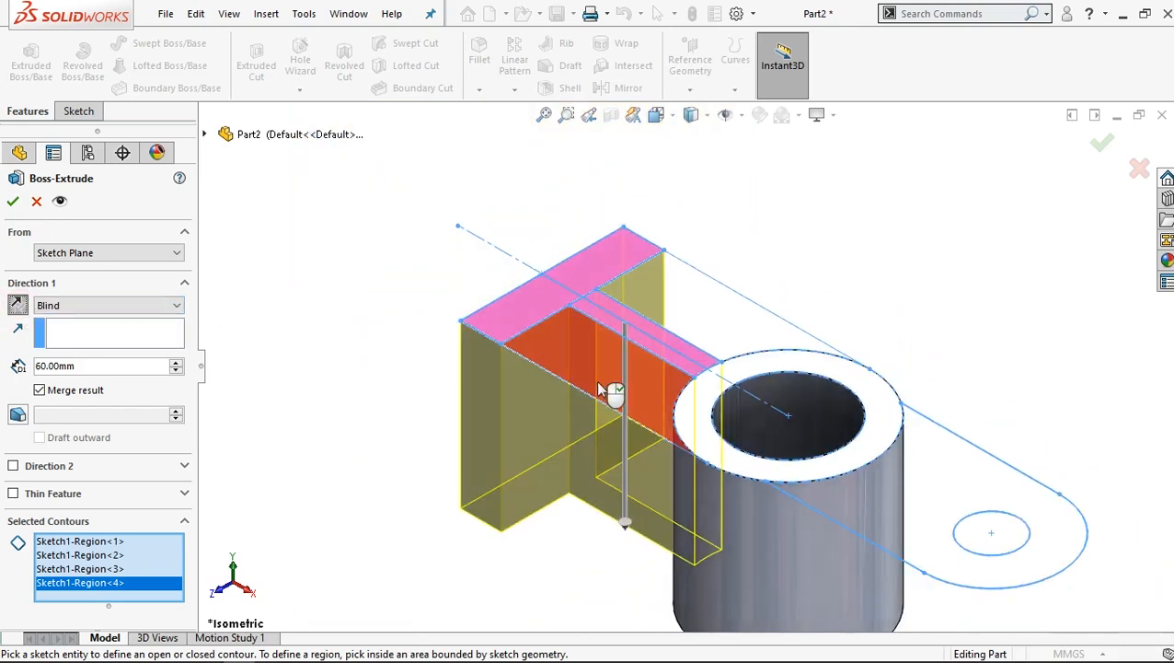
double_click(80, 365)
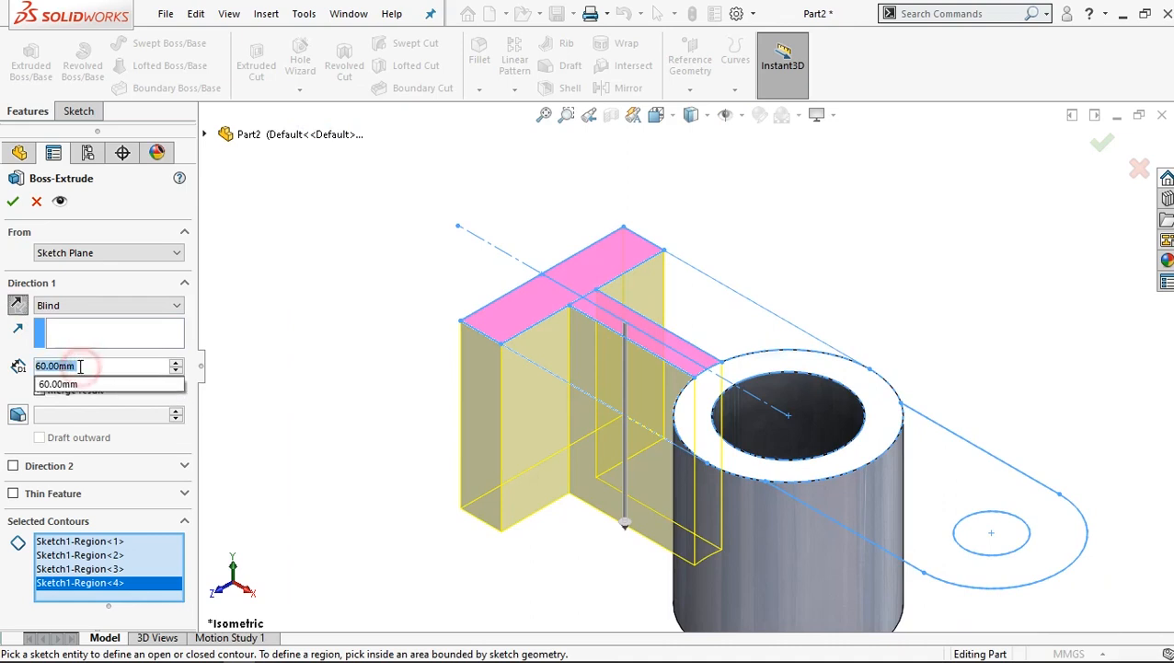
text(45)
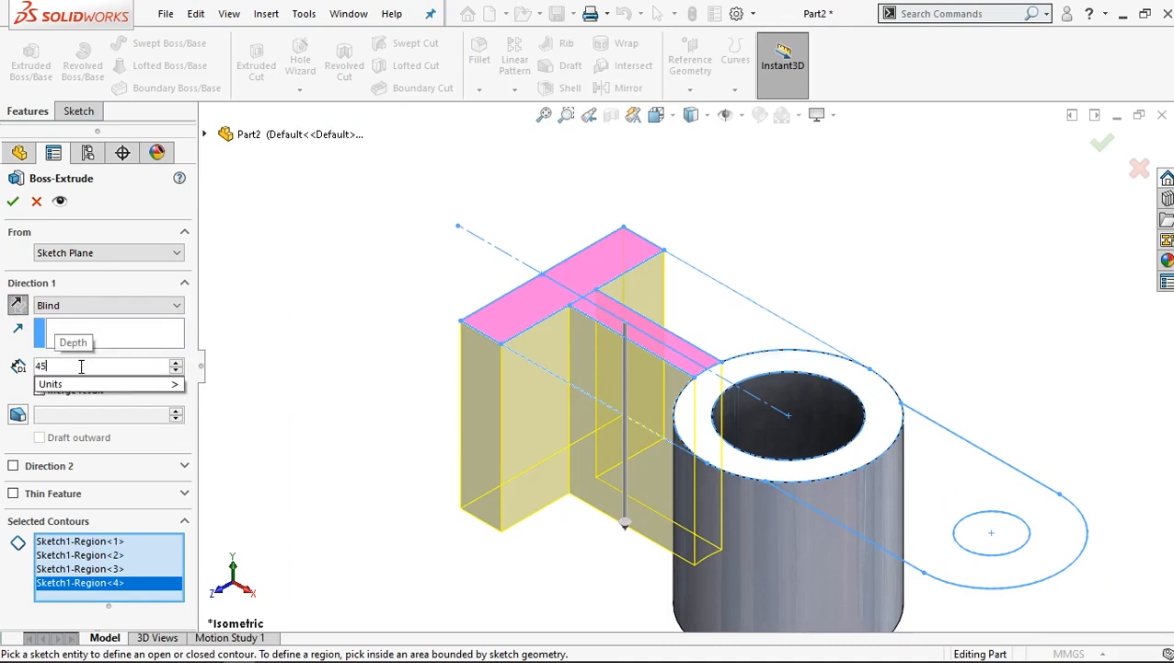
click(11, 351)
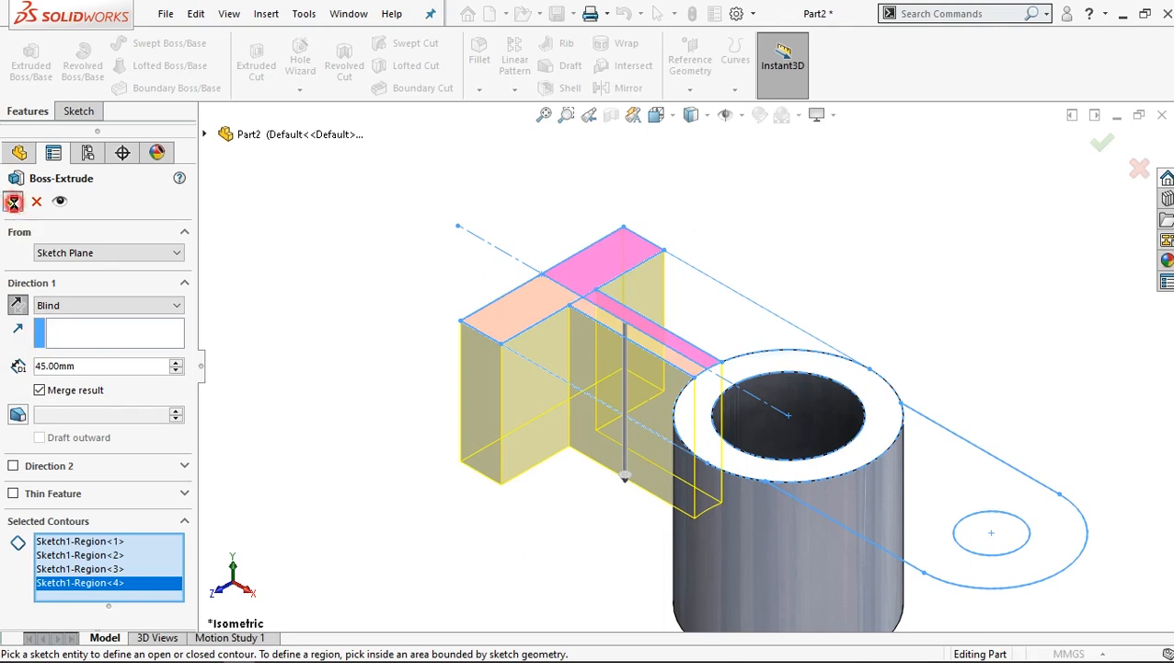
click(13, 202)
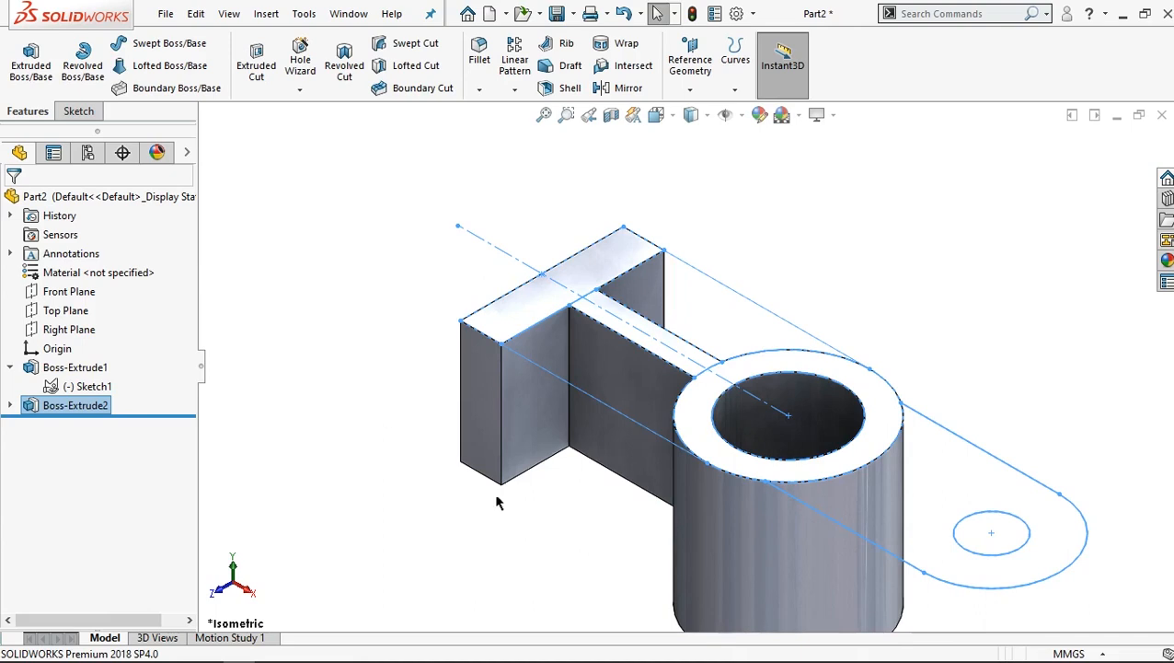
Start a sketch on the underside of the rectangle-and-rib body and convert all entities of the original profile sketch onto it.
scroll(787, 587, up, 2)
middle_drag(630, 483, 649, 355)
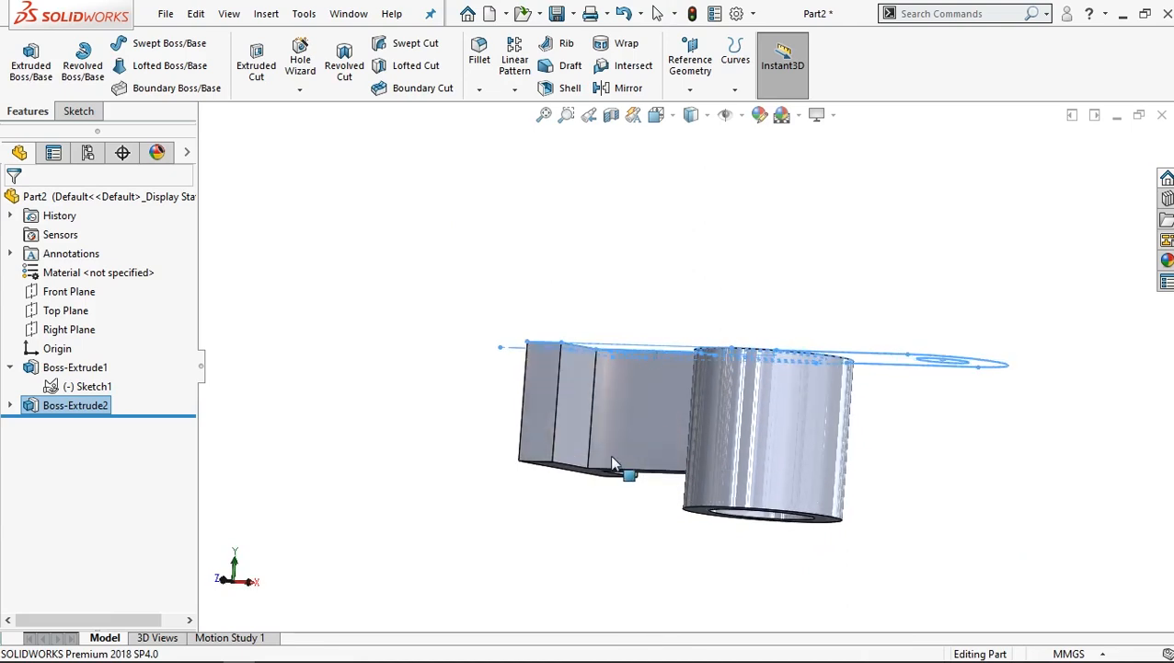
scroll(613, 457, down, 5)
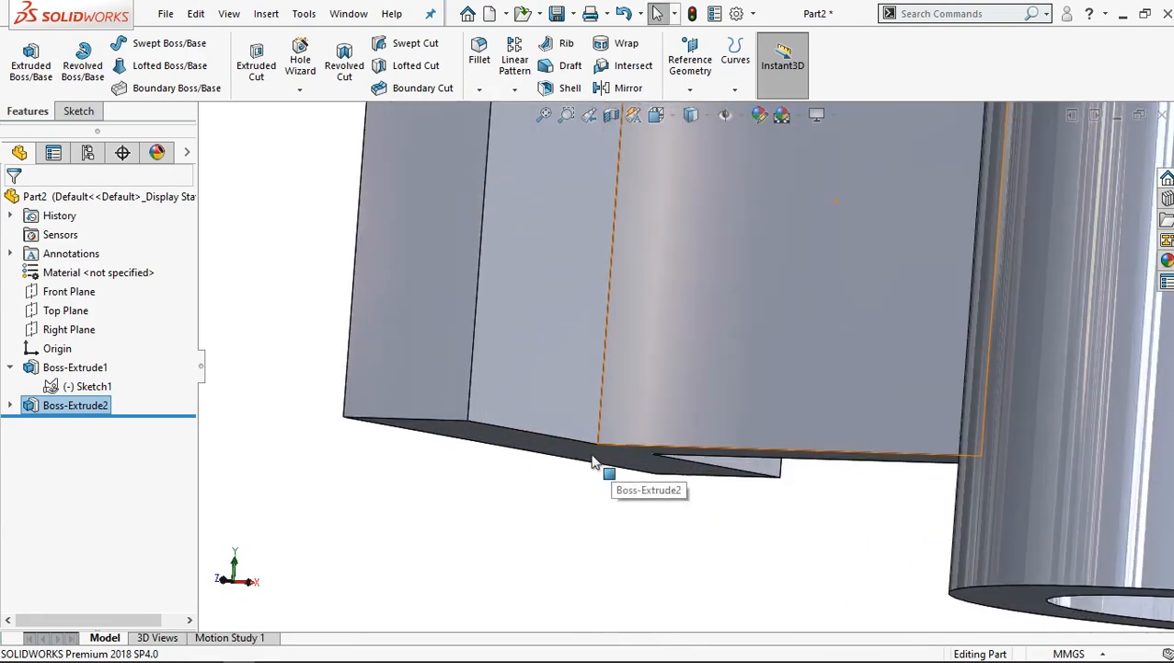
click(573, 460)
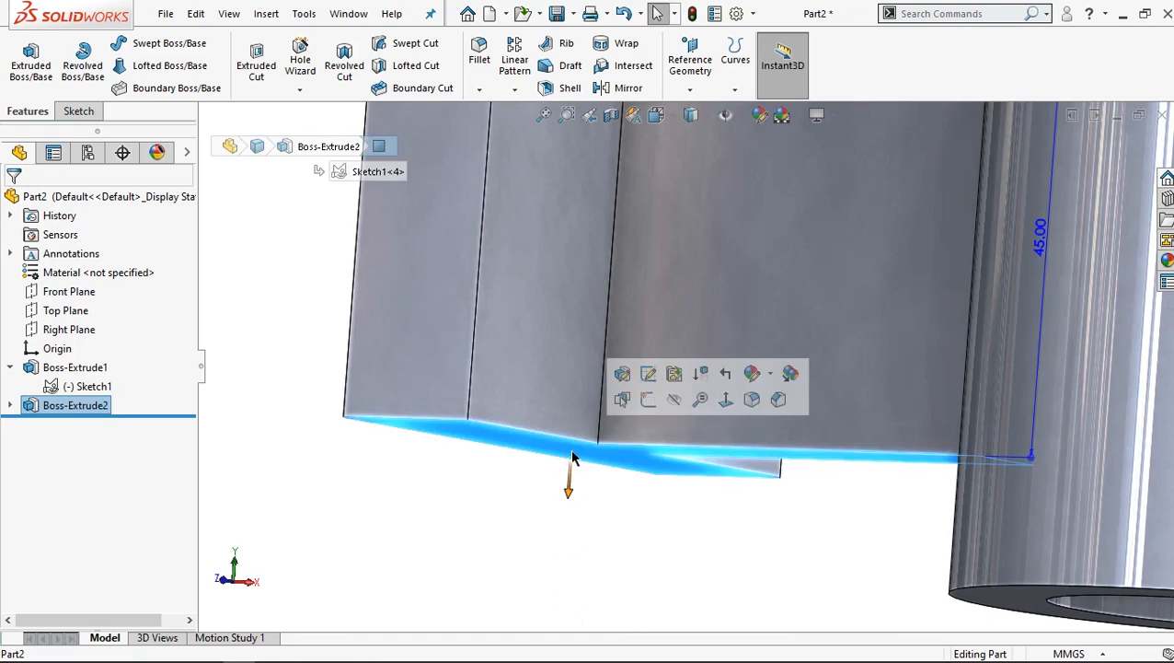
click(649, 398)
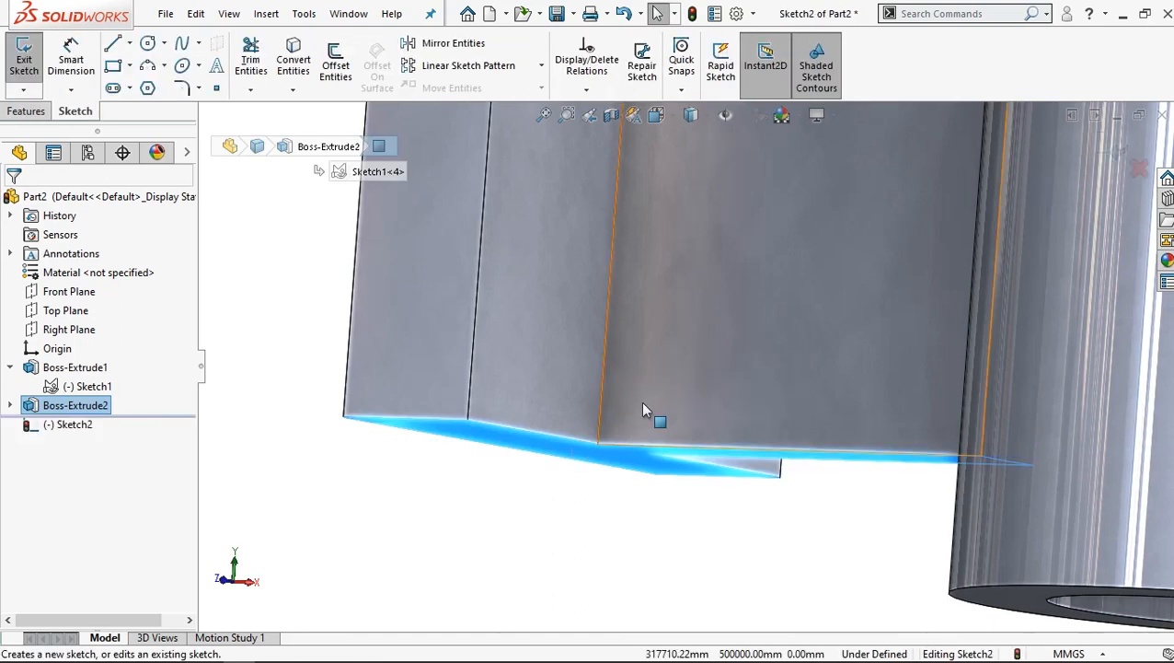
click(93, 388)
click(293, 61)
scroll(659, 308, up, 5)
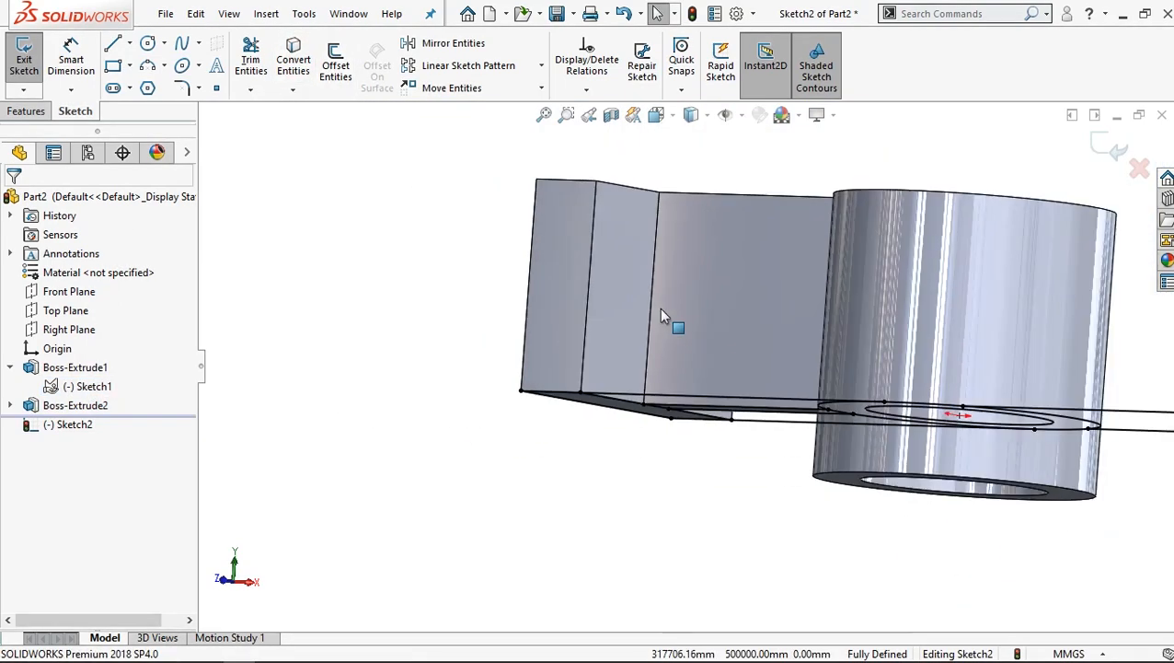
Start a 15 mm extrusion of the converted sketch and choose the two regions flanking the rib as contours.
mouse_move(926, 344)
middle_down()
mouse_move(899, 412)
mouse_move(906, 470)
middle_up()
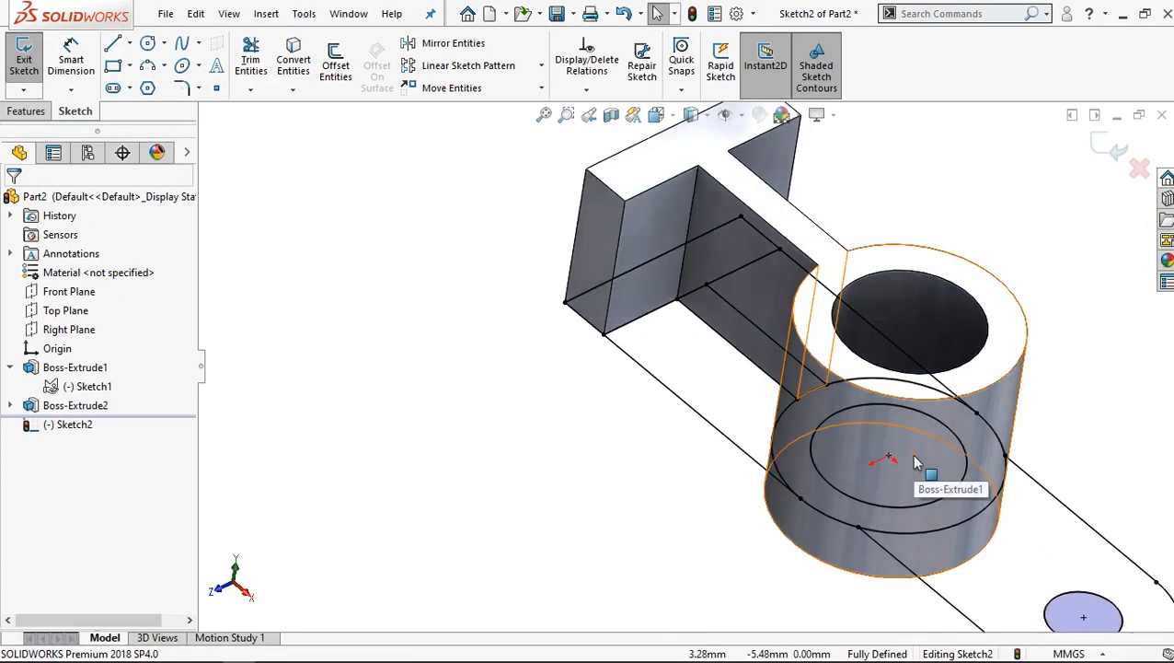
click(26, 111)
click(43, 69)
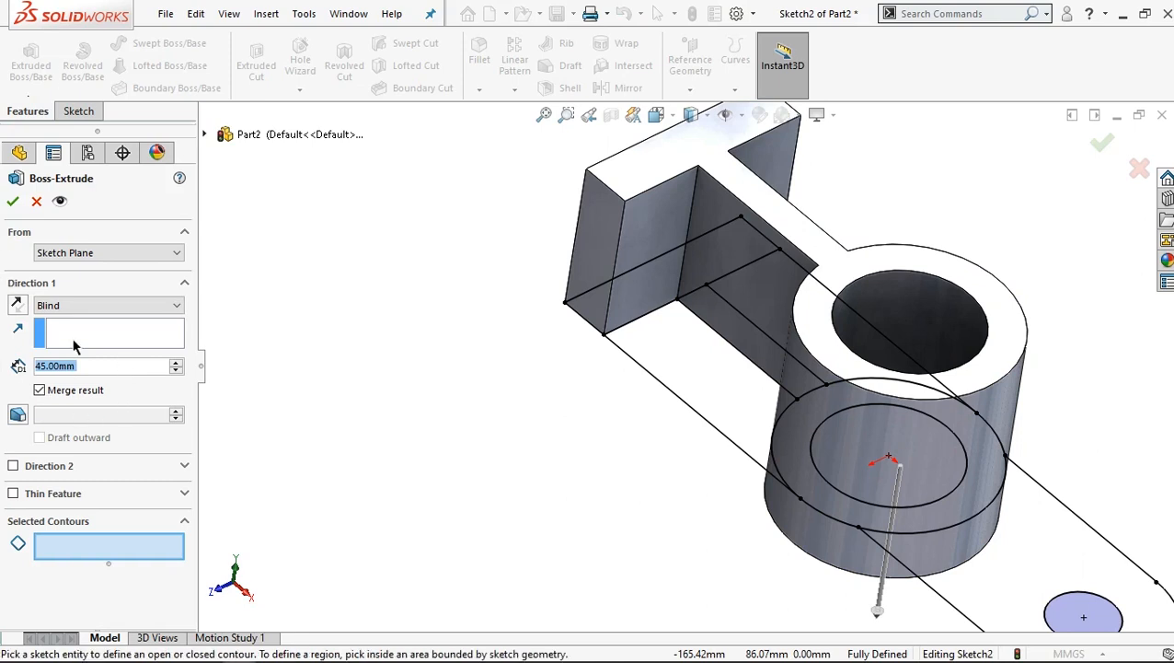
text(15)
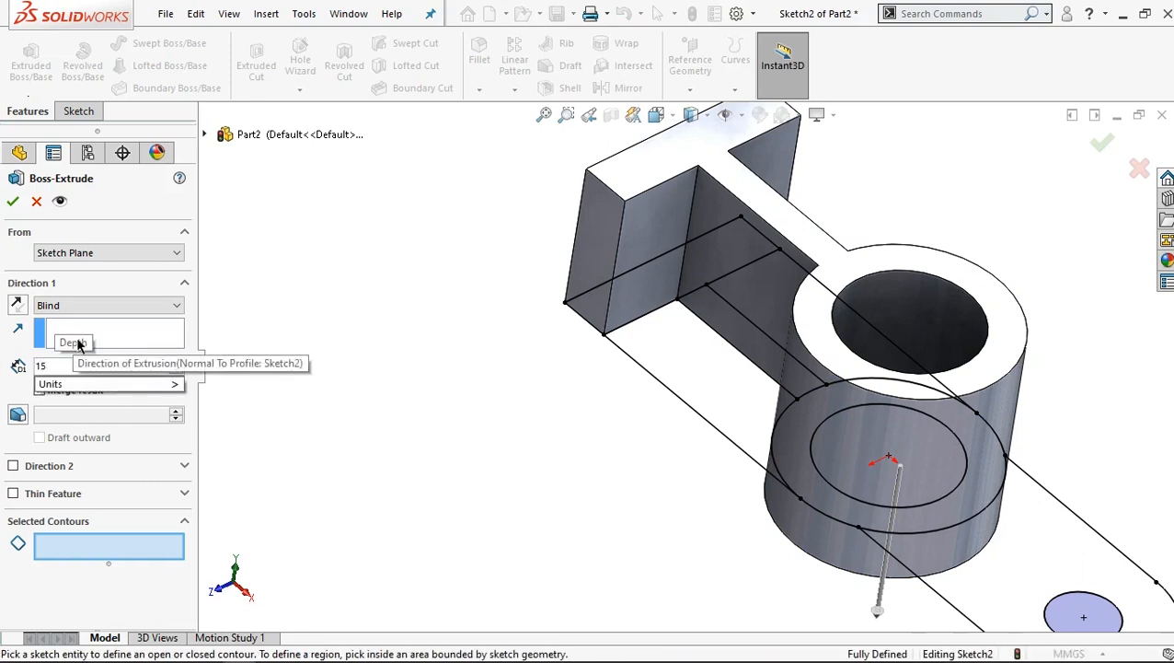
click(709, 370)
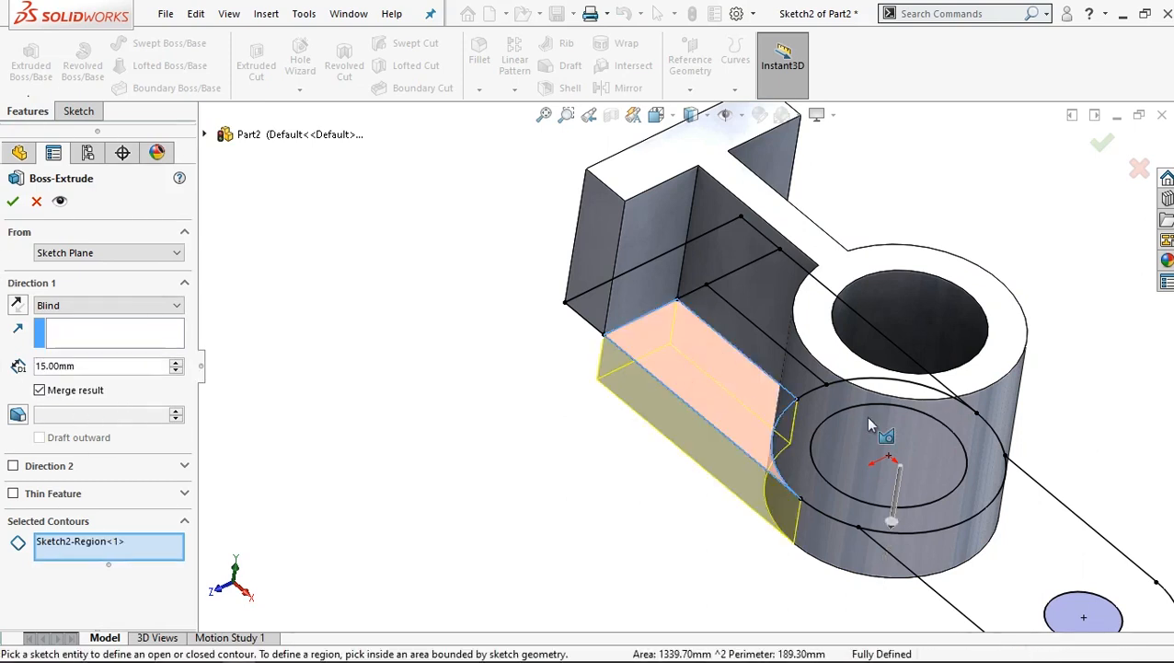
middle_drag(862, 421, 825, 436)
click(772, 366)
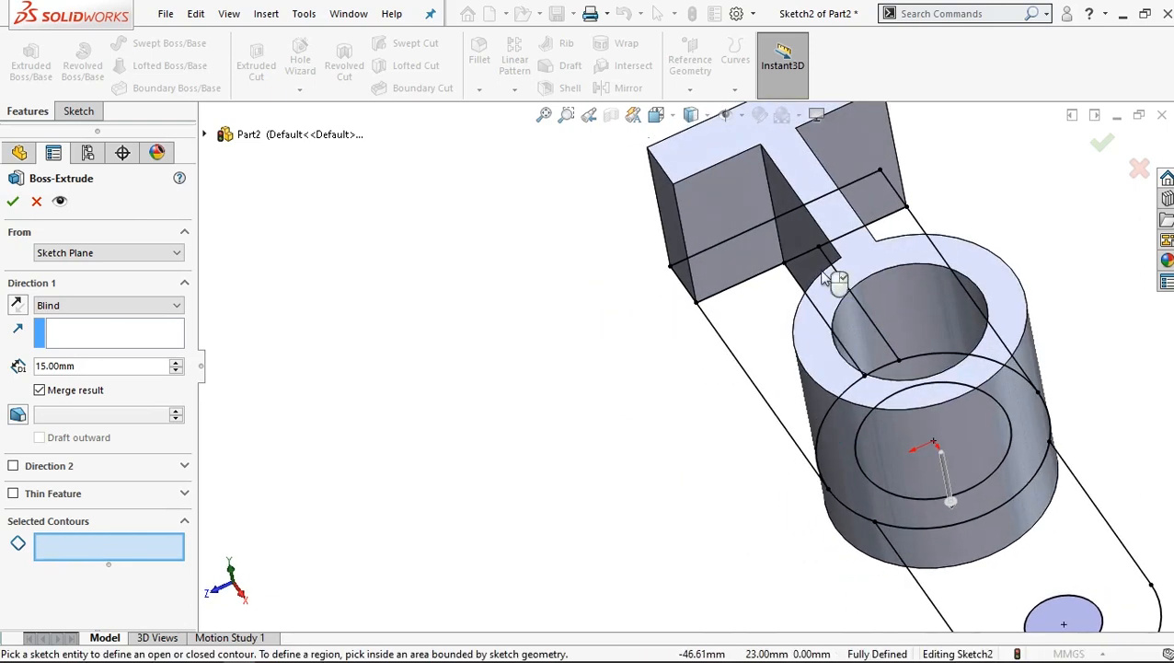
click(902, 232)
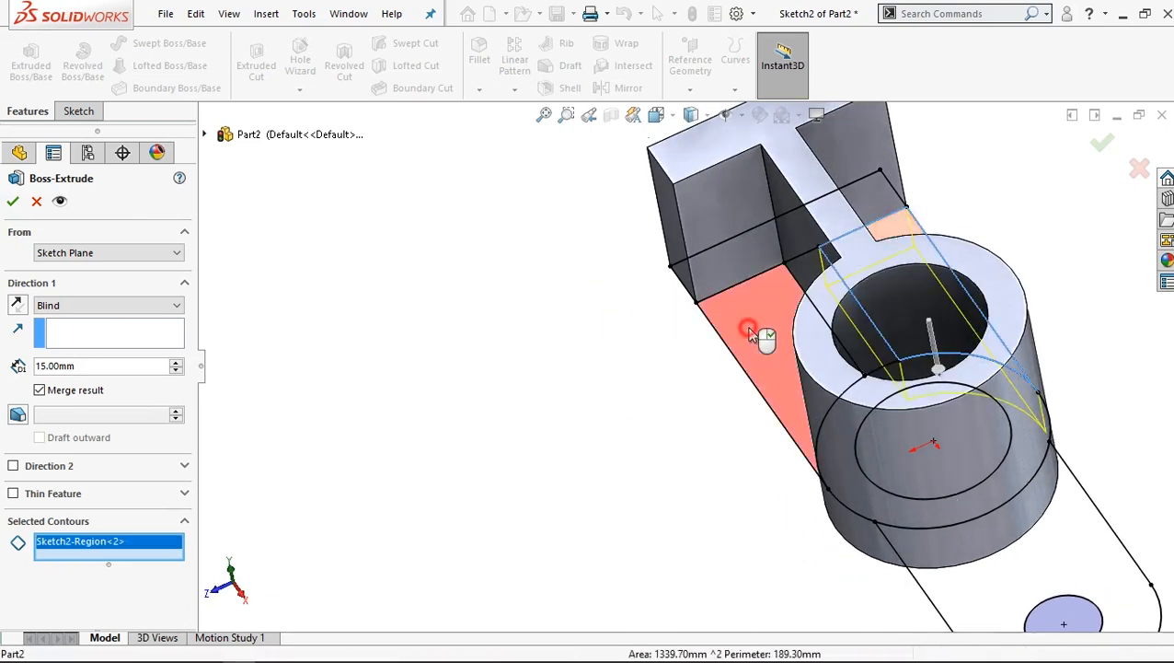
click(754, 334)
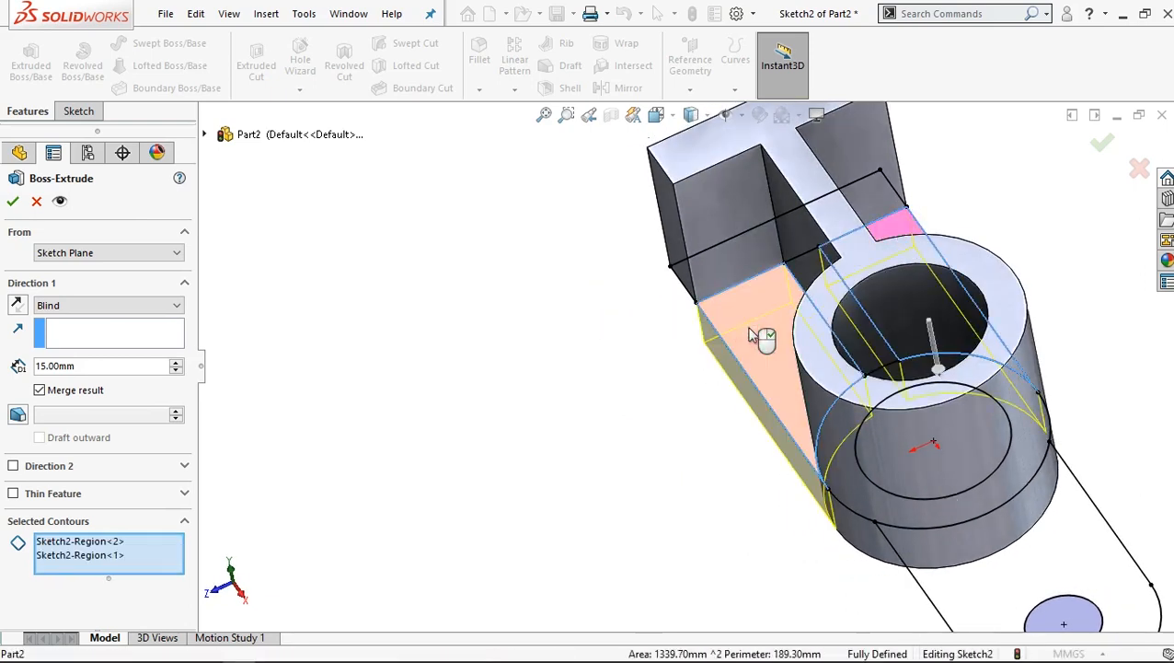
Reverse the 15 mm extrusion so it runs upward along both sides of the rib, and complete it.
click(16, 305)
middle_drag(945, 419, 838, 460)
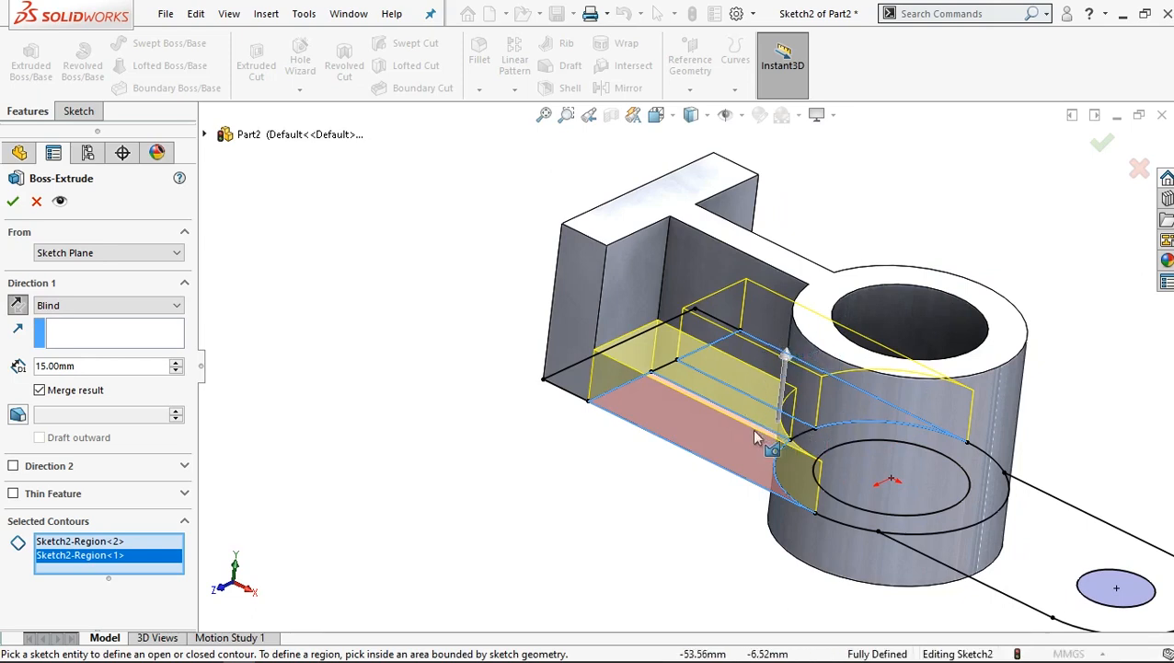
scroll(825, 437, up, 3)
scroll(854, 443, down, 2)
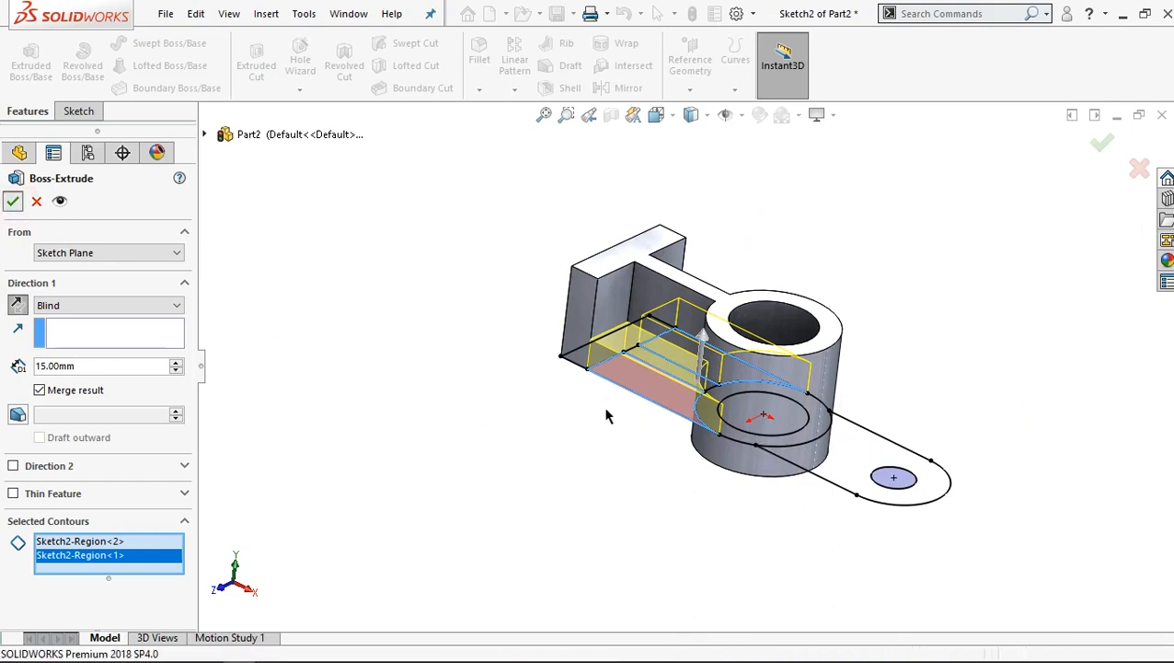
key(Return)
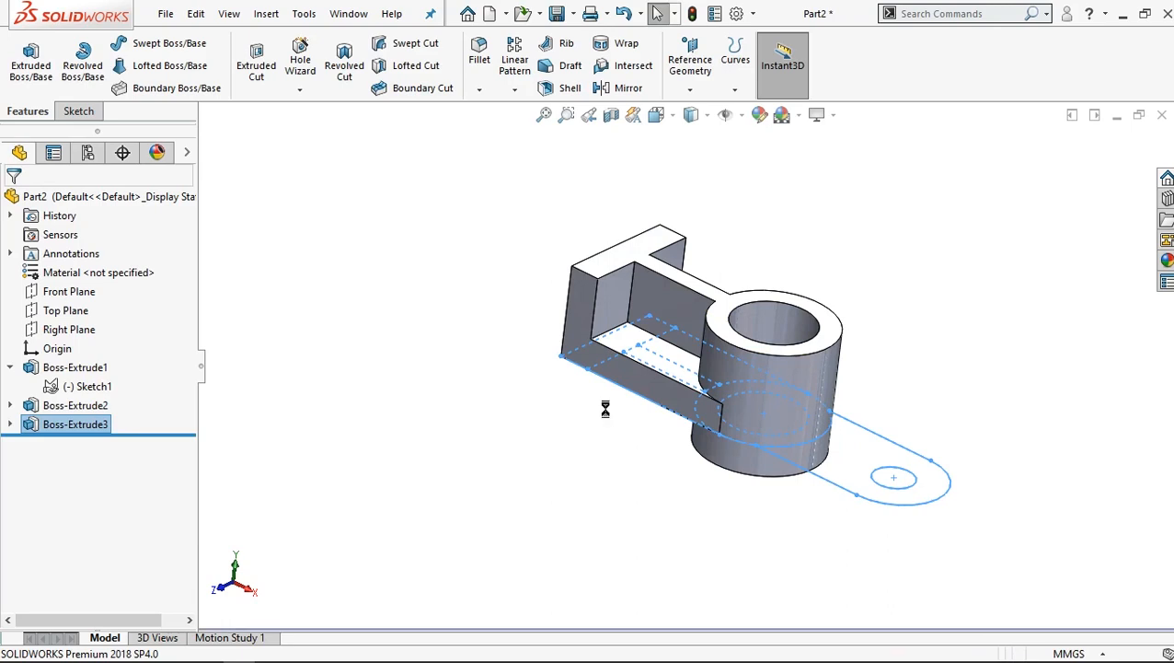
Review the definition of the 15 mm extrusion beside the rib and close it with its settings kept.
scroll(640, 390, down, 2)
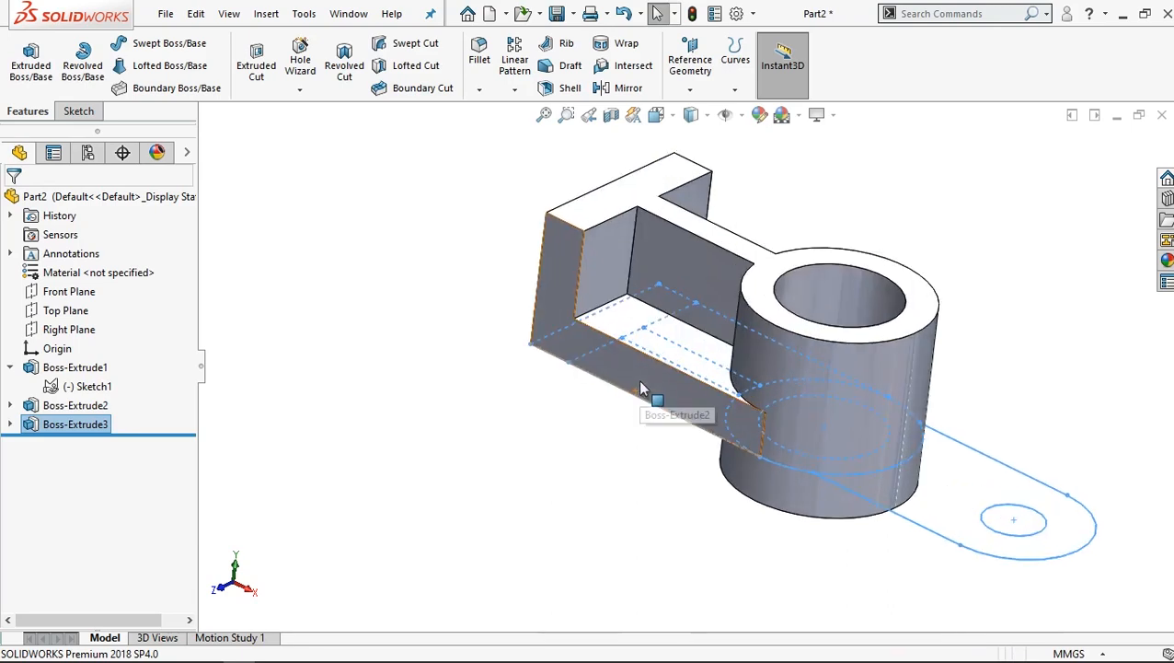
right_click(53, 427)
click(73, 273)
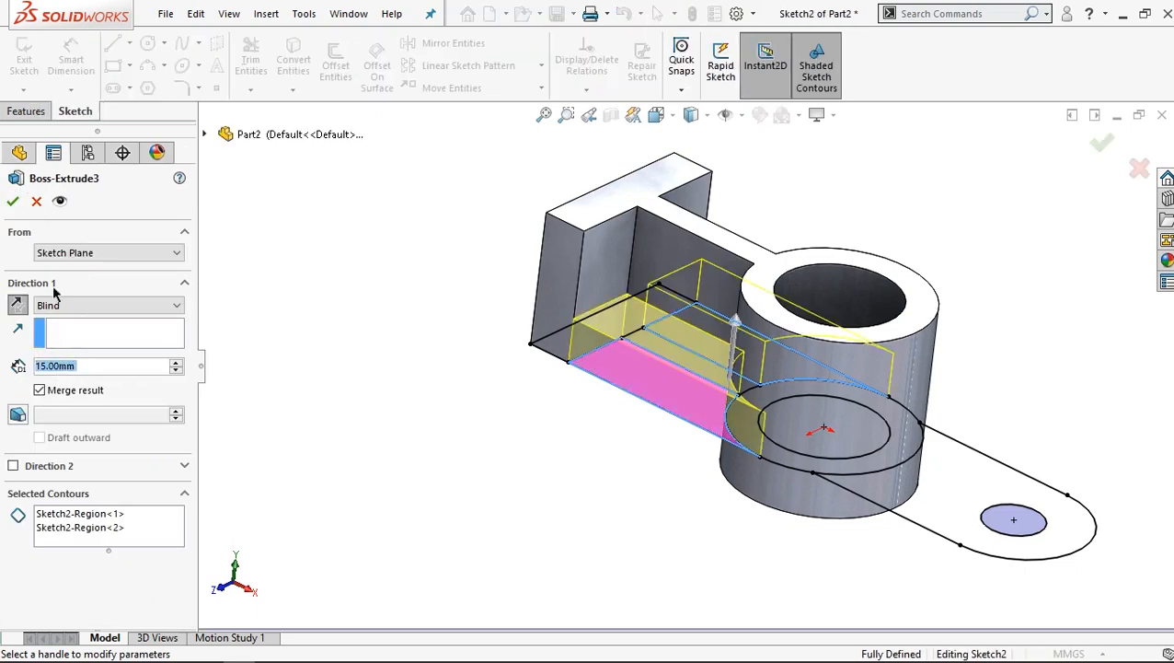
click(13, 202)
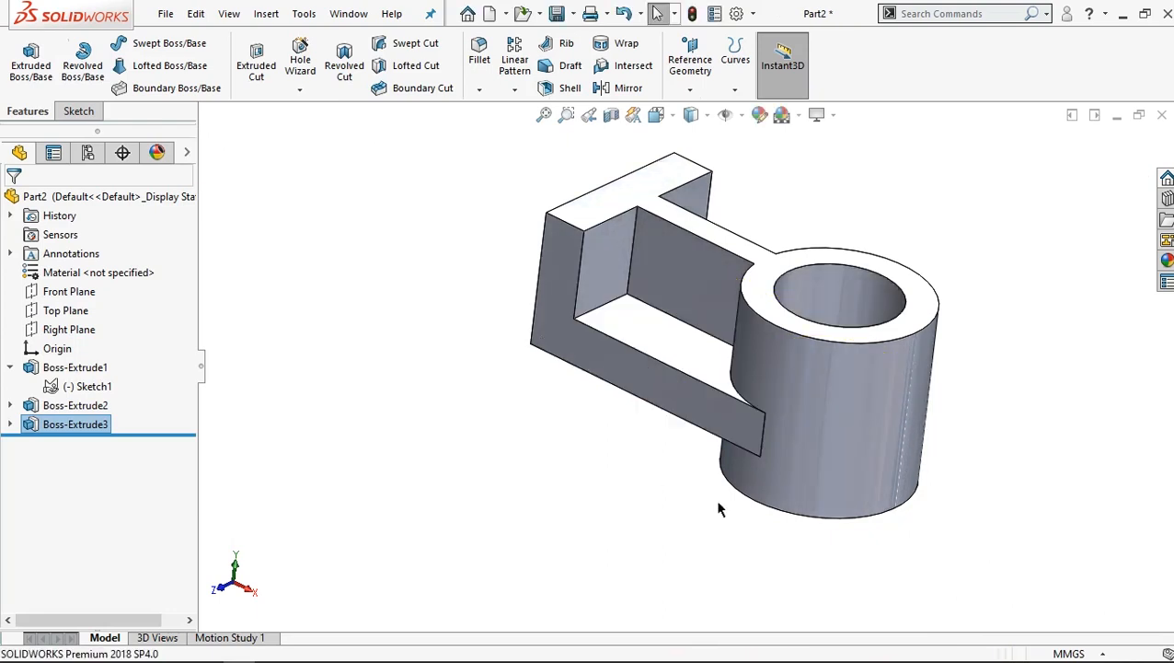
Start a sketch on the cylinder's bottom ring face and convert all entities of the 15 mm extrusion's sketch onto it.
middle_drag(813, 548, 943, 498)
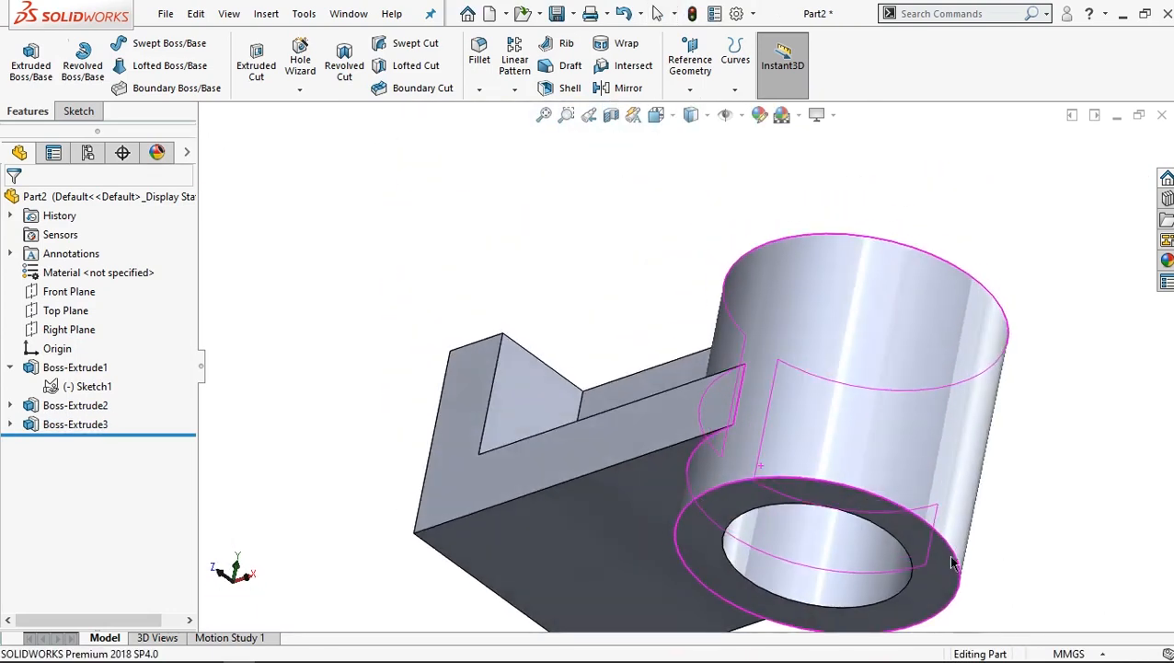
click(957, 589)
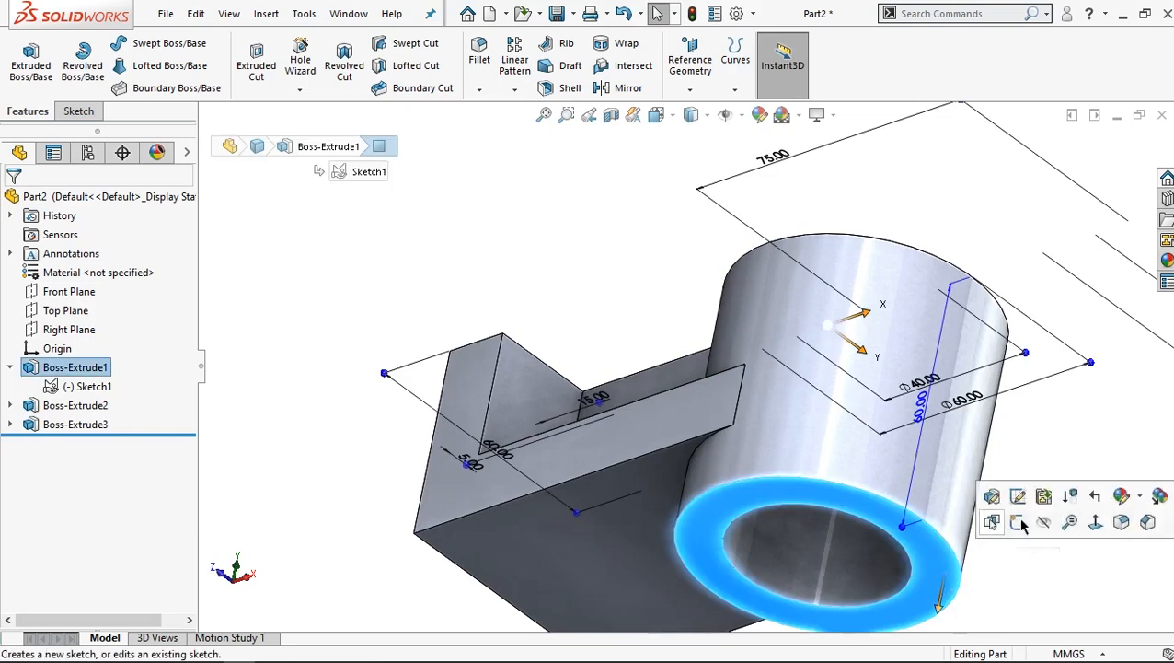
click(1020, 521)
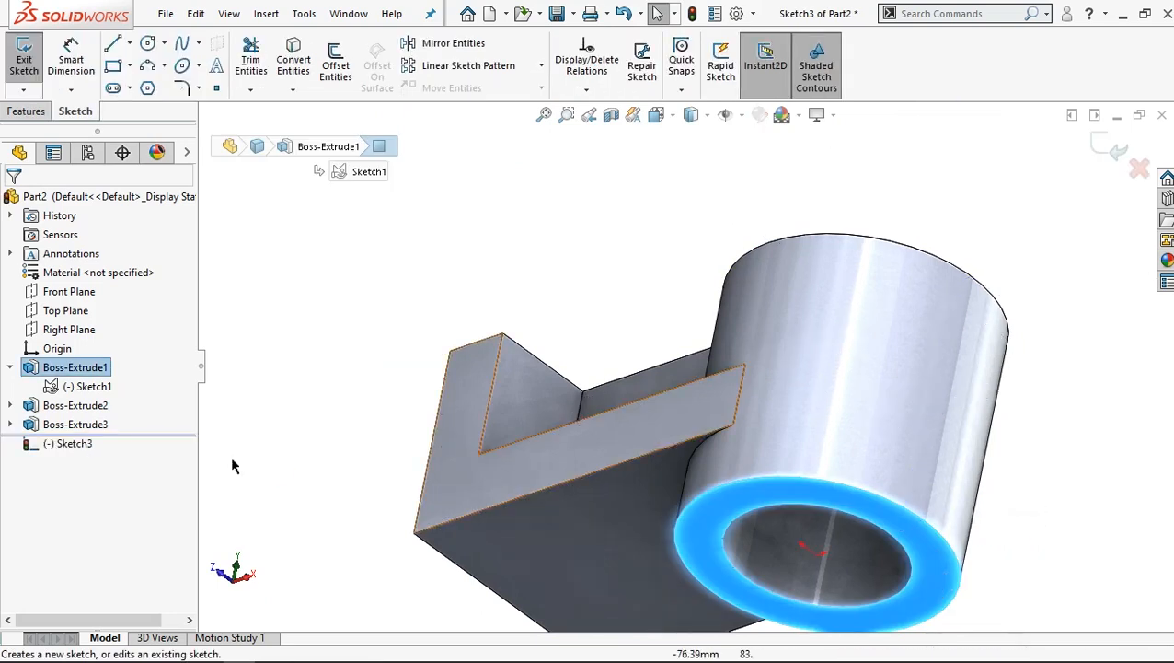
click(10, 424)
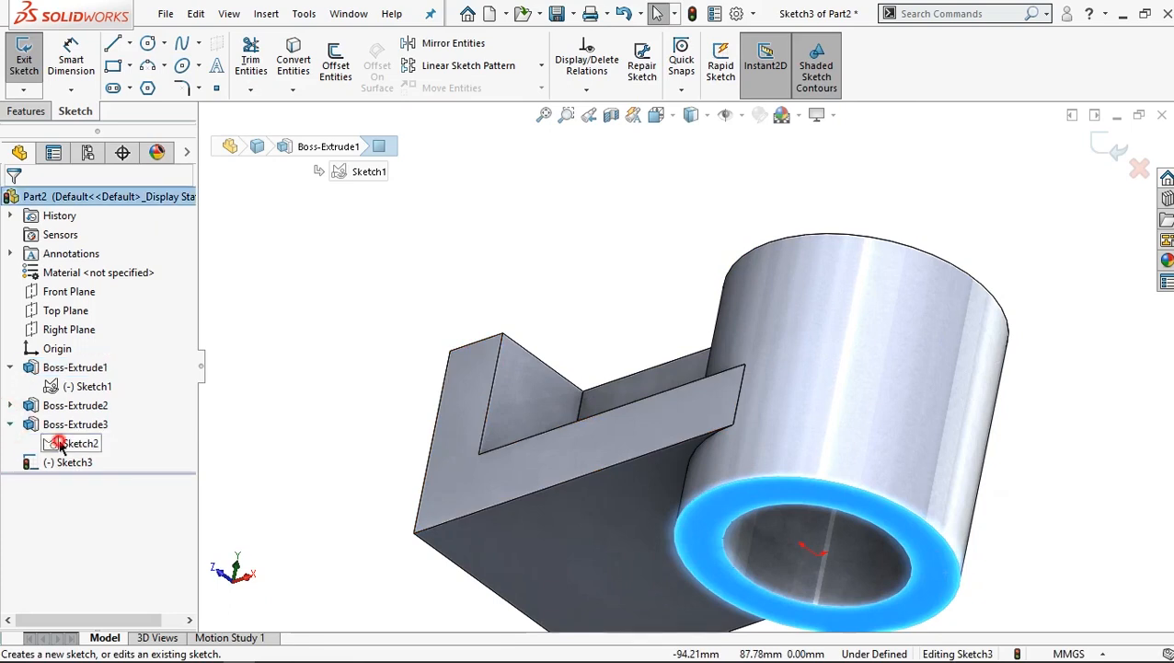
click(59, 442)
scroll(665, 405, up, 2)
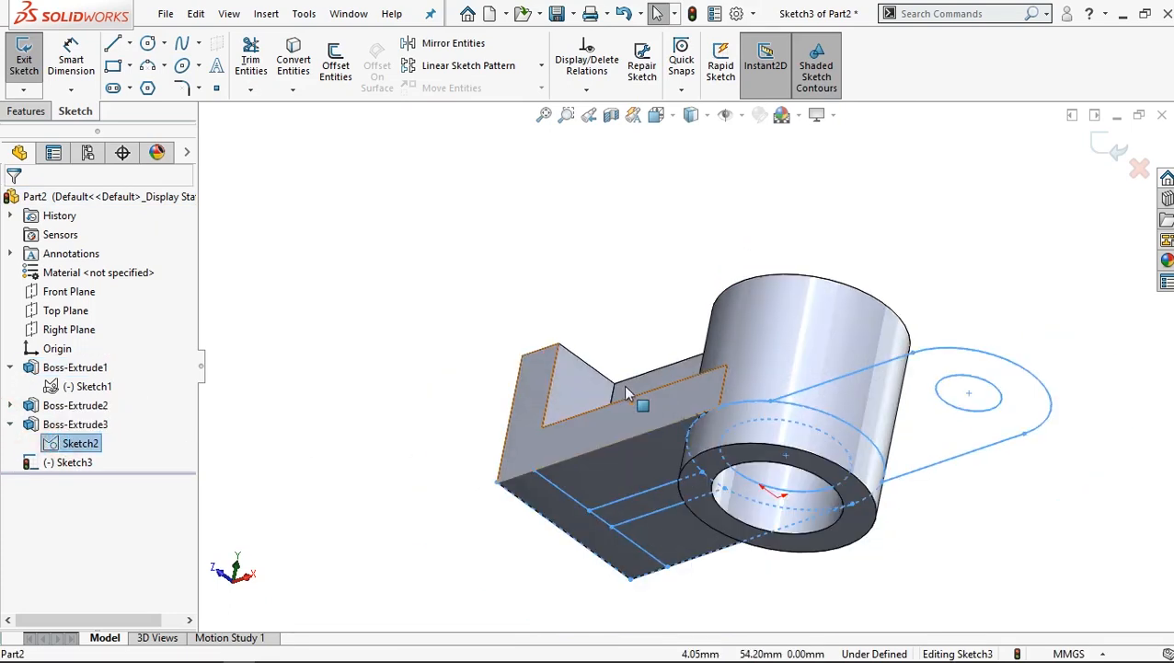
click(289, 53)
scroll(750, 346, up, 3)
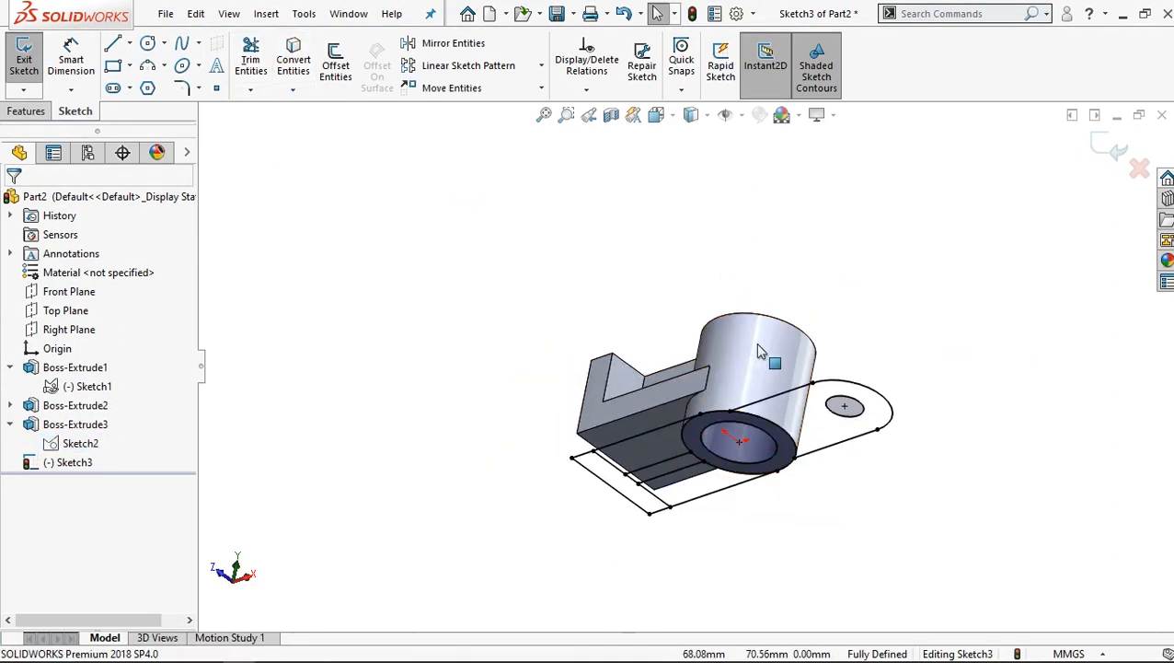
middle_drag(763, 352, 763, 508)
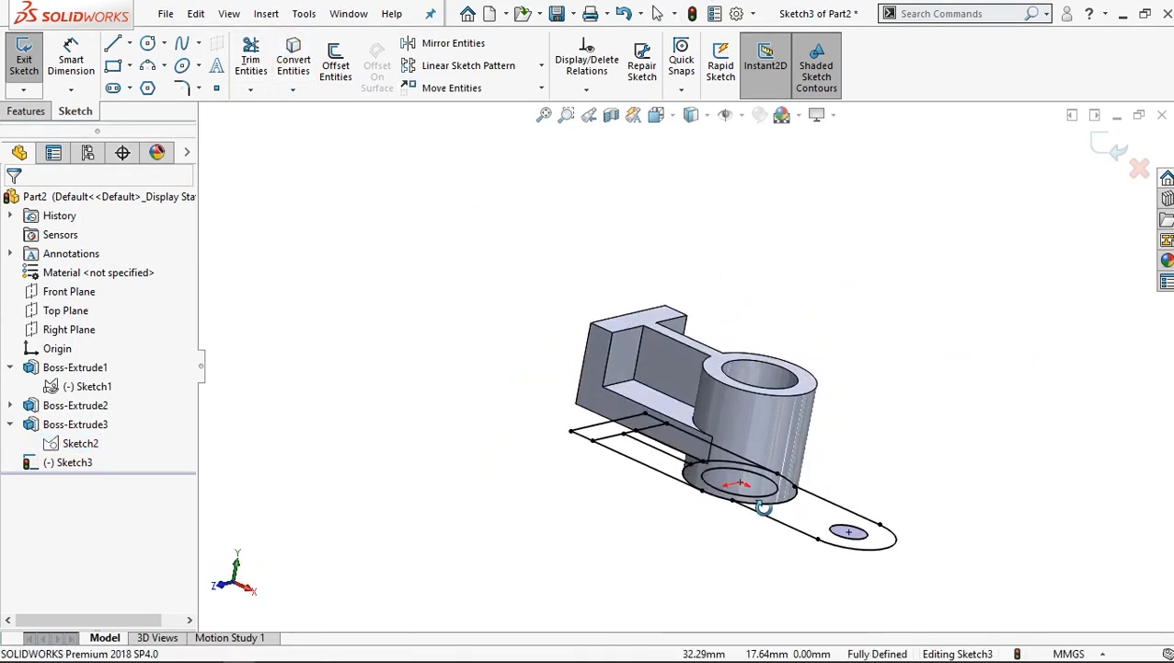
Start extruding the converted sketch and choose the rounded arm region around the small hole as the contour.
click(37, 111)
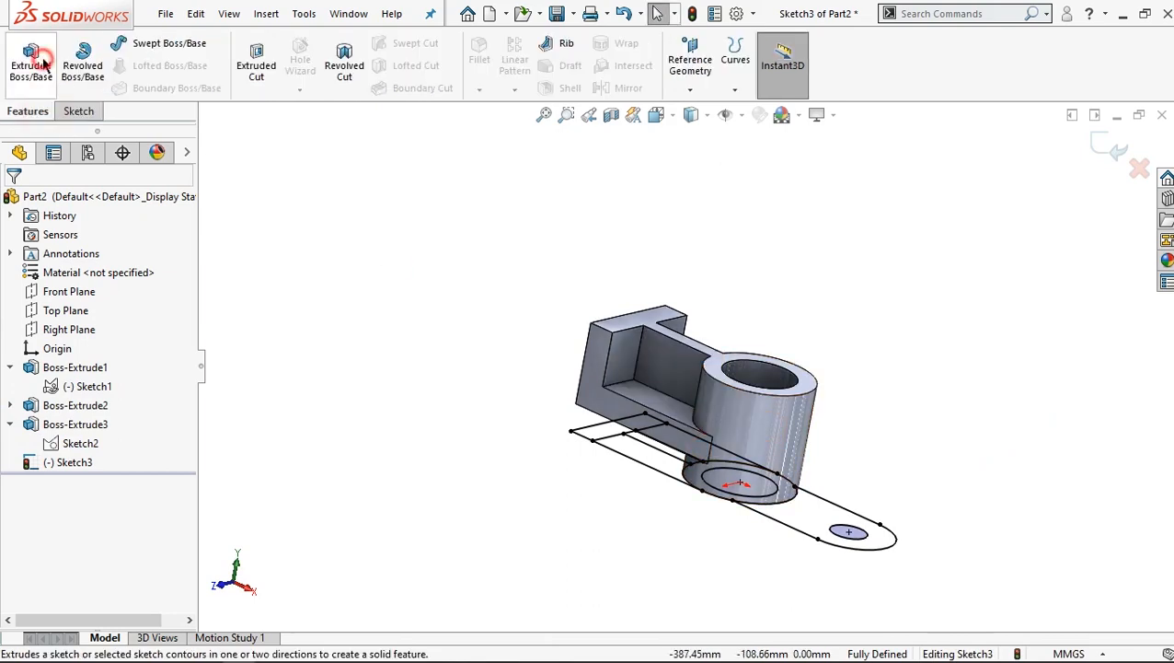
click(42, 58)
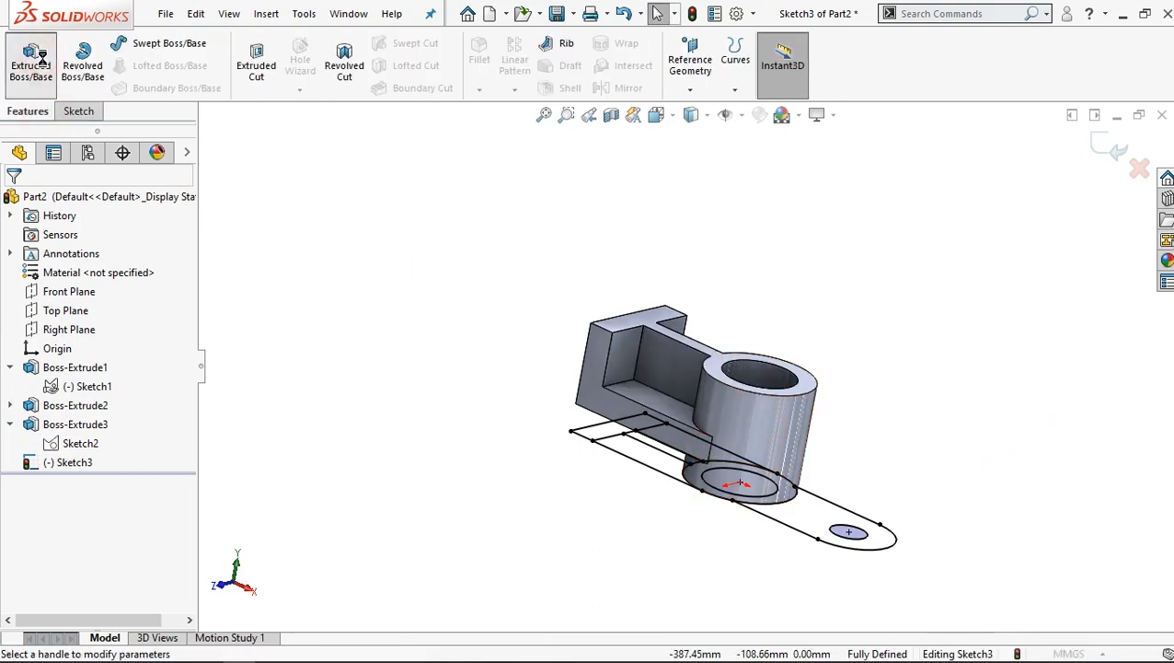
click(799, 514)
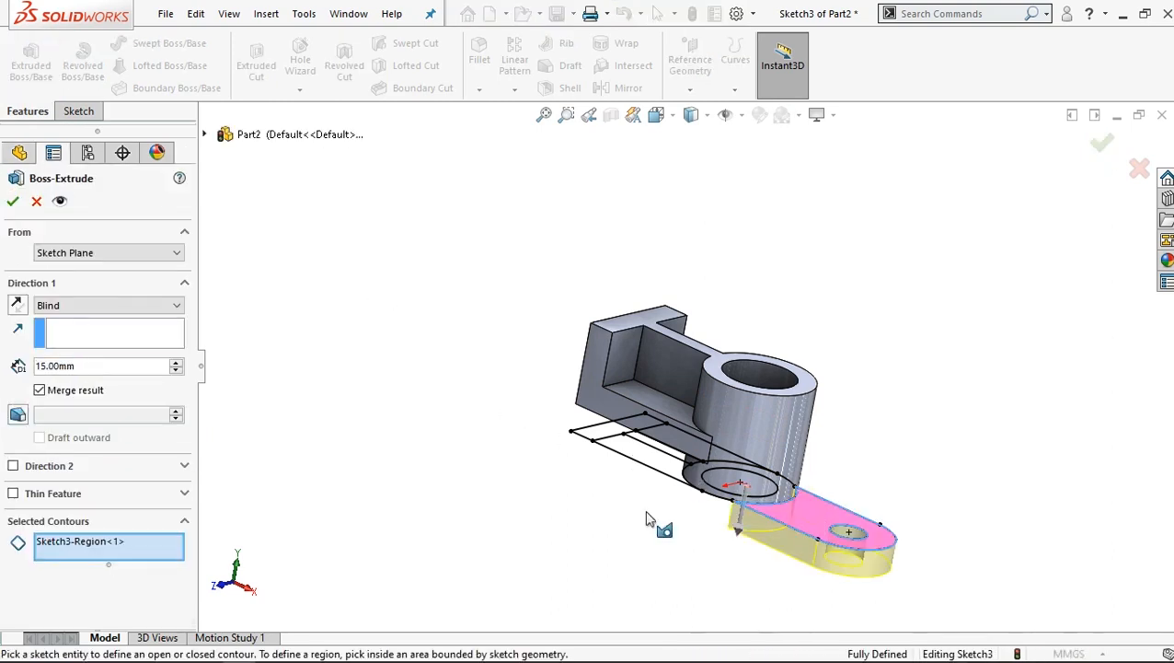
click(108, 305)
click(73, 347)
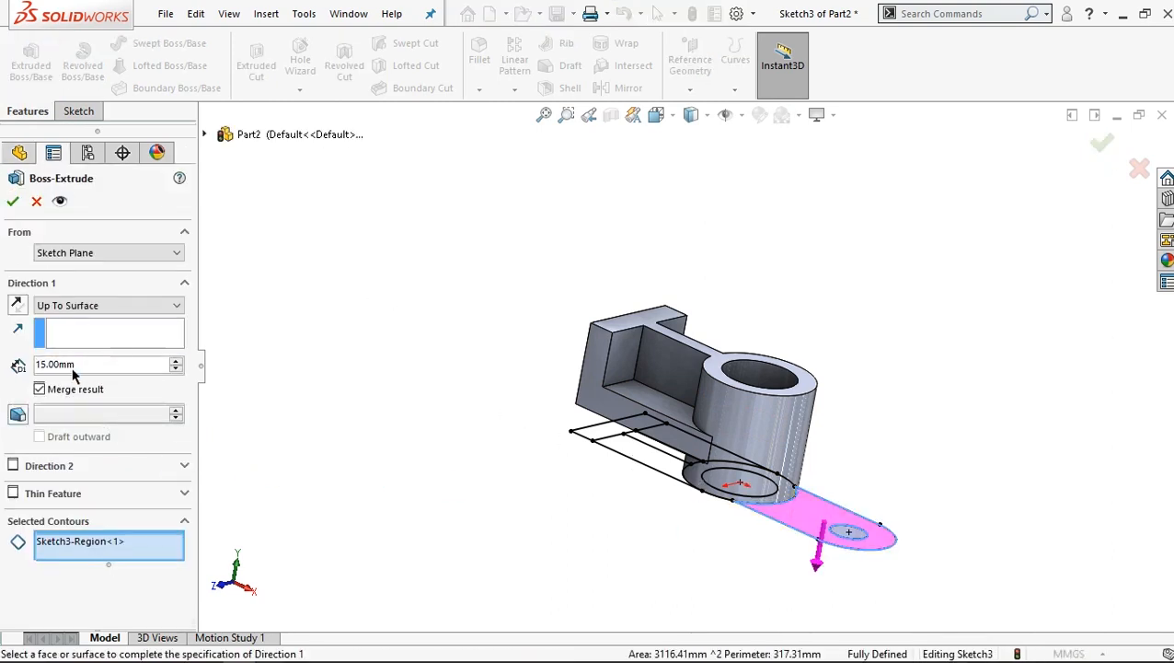
click(73, 307)
click(48, 320)
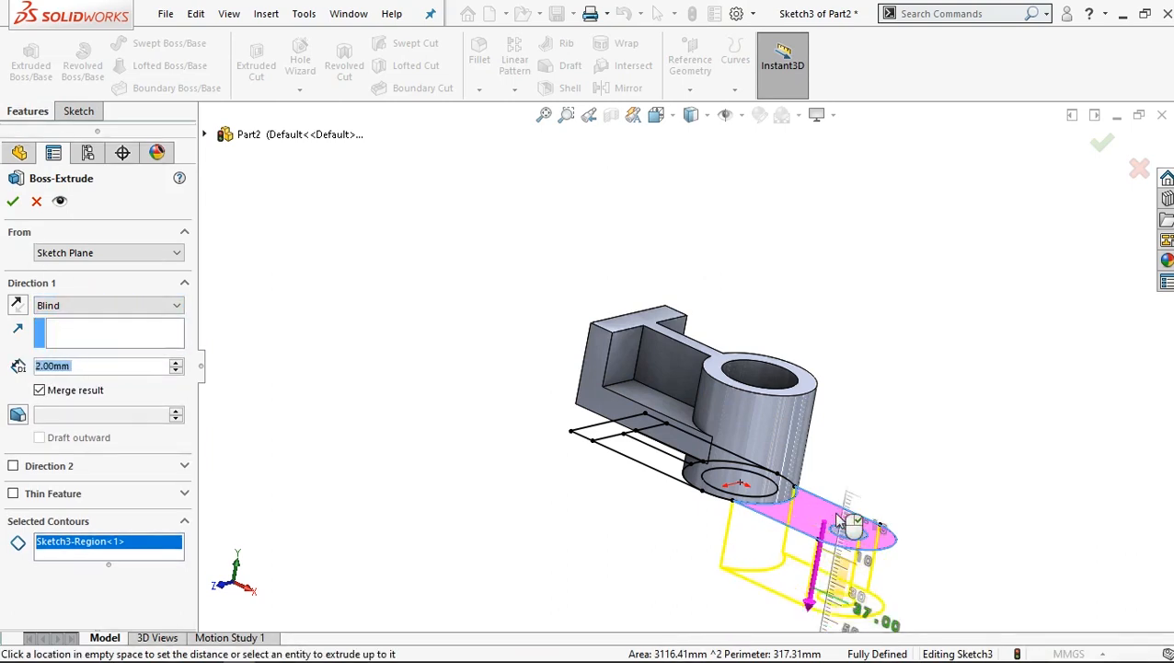
Direct the rounded arm's blind extrusion upward, set its depth to 15 mm and complete it.
drag(848, 497, 842, 504)
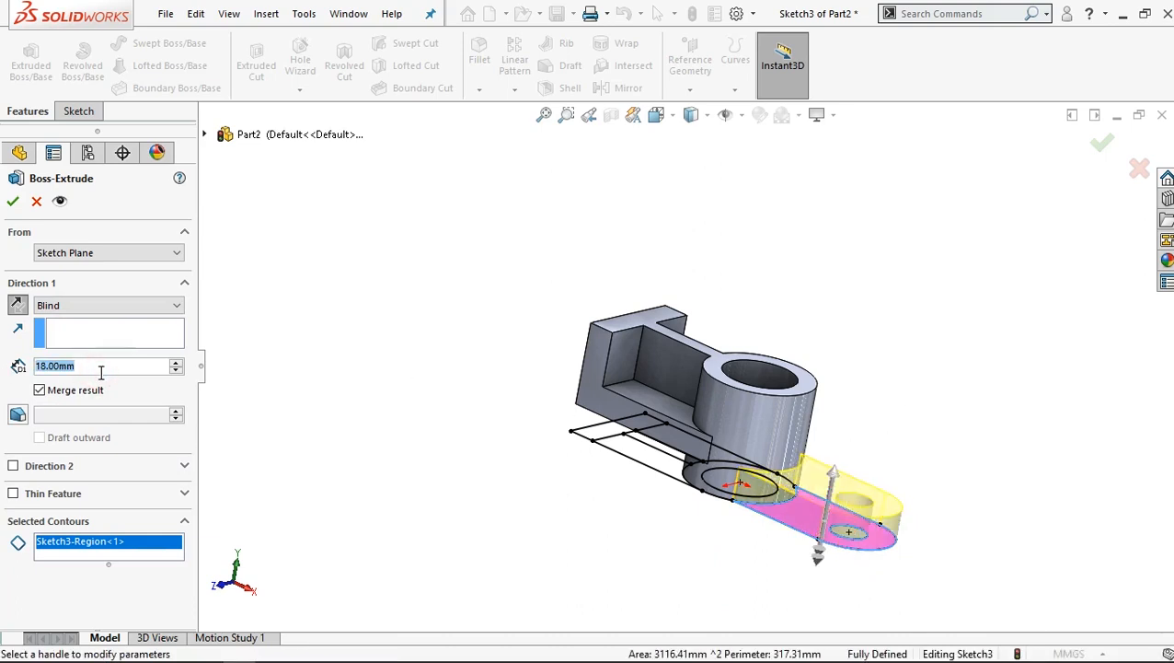
text(15)
mouse_move(150, 391)
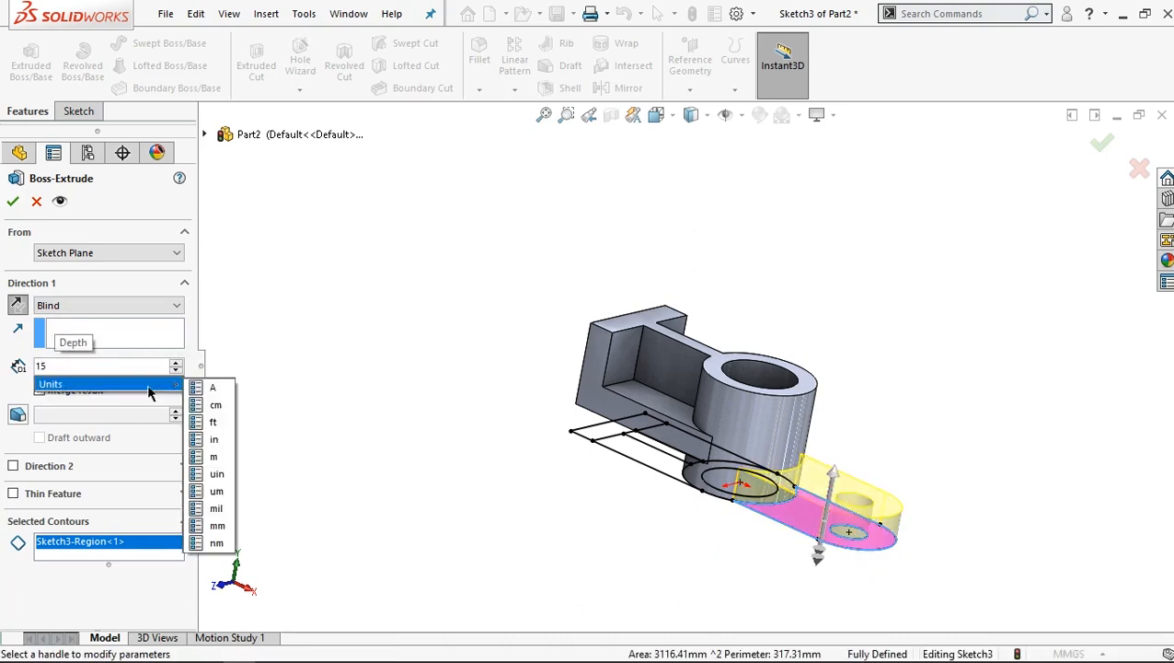
key(Return)
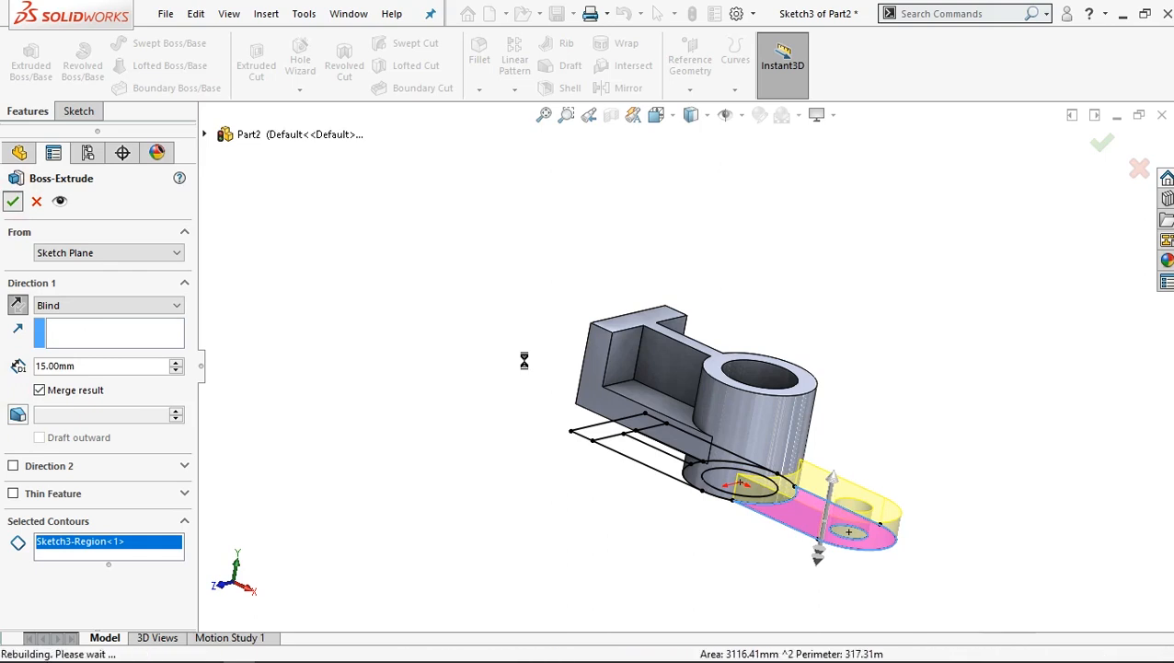
key(Return)
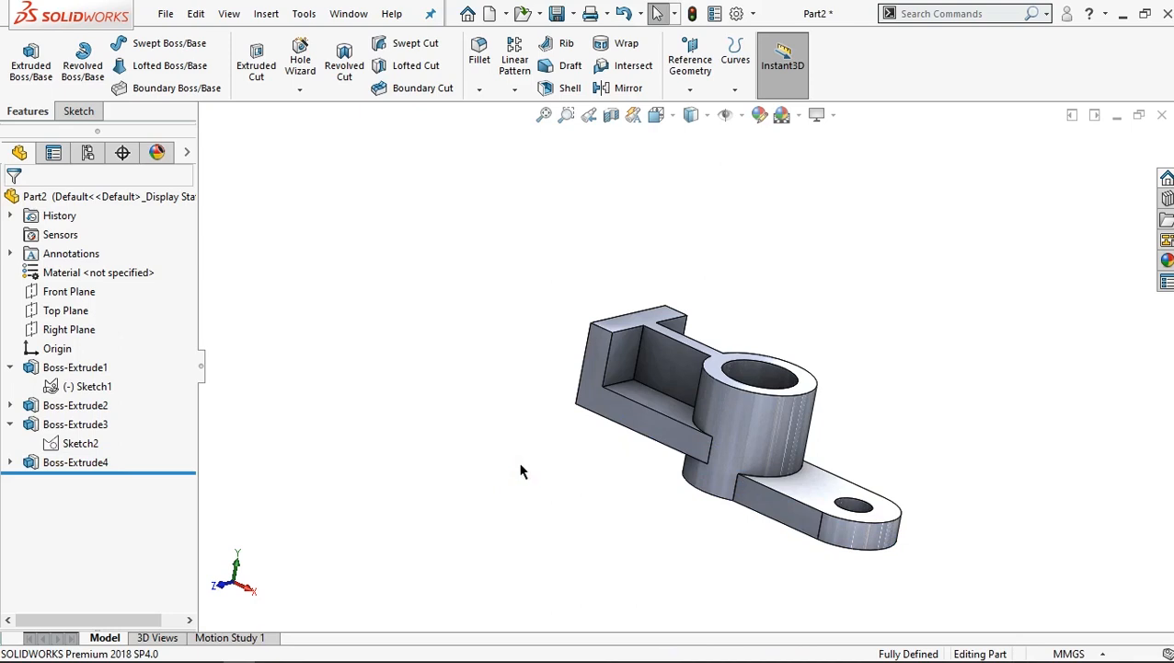
Start a sketch on the upright plate's inner face beside the rib and face the sketch plane squarely from the plate's back side.
key(ctrl+7)
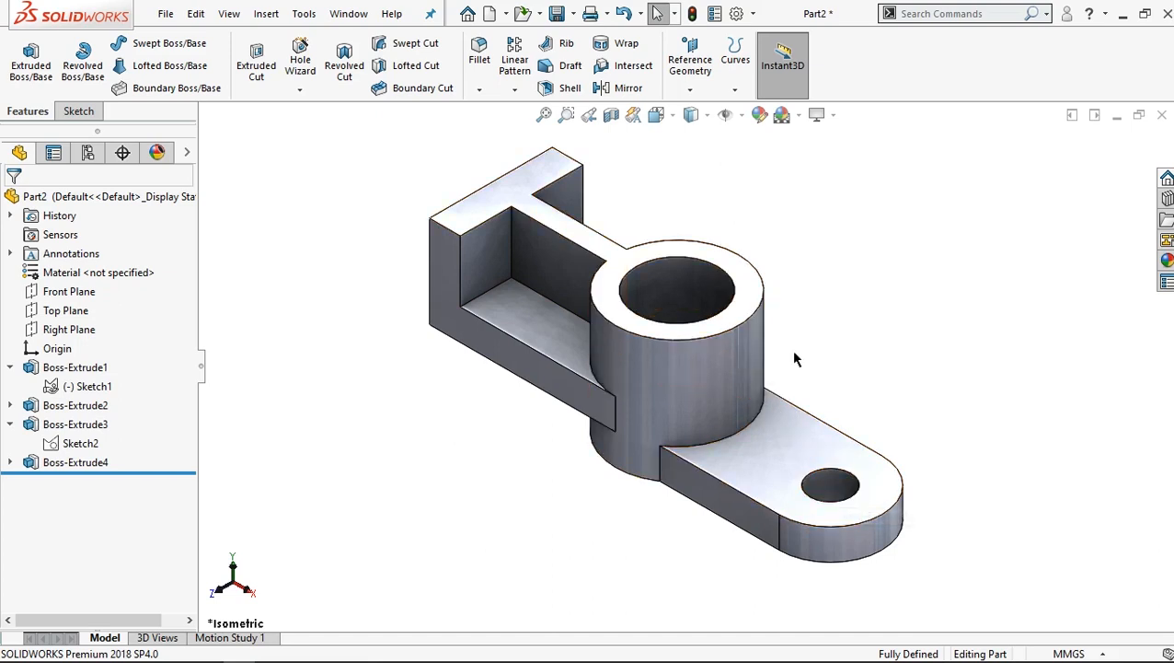
click(494, 261)
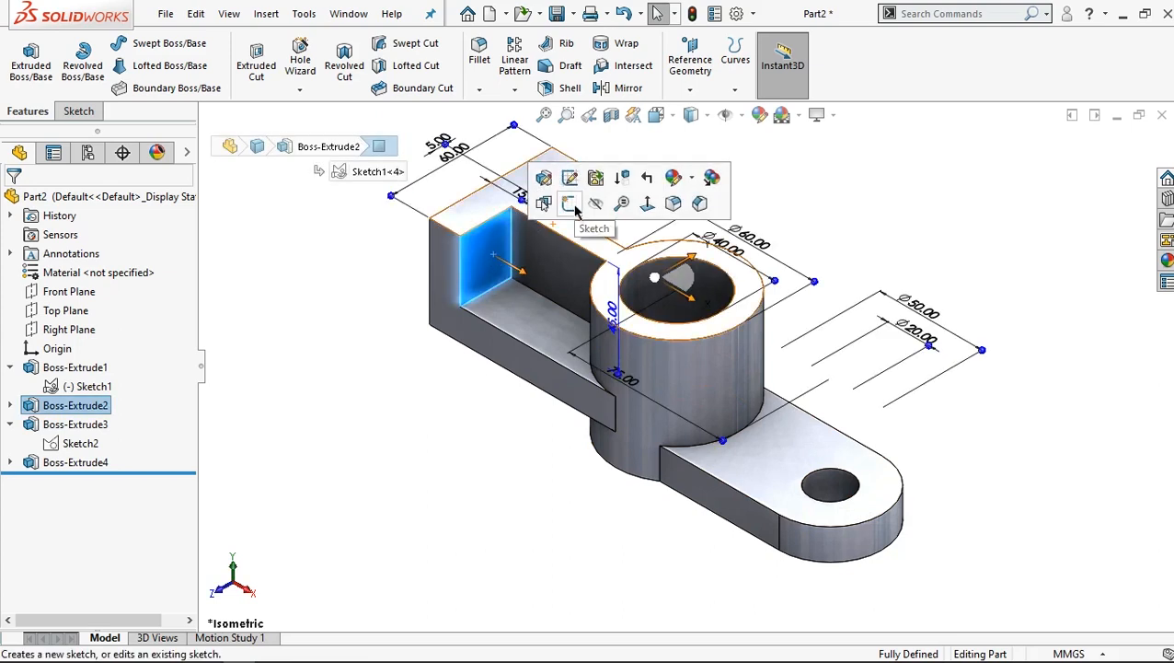
click(571, 204)
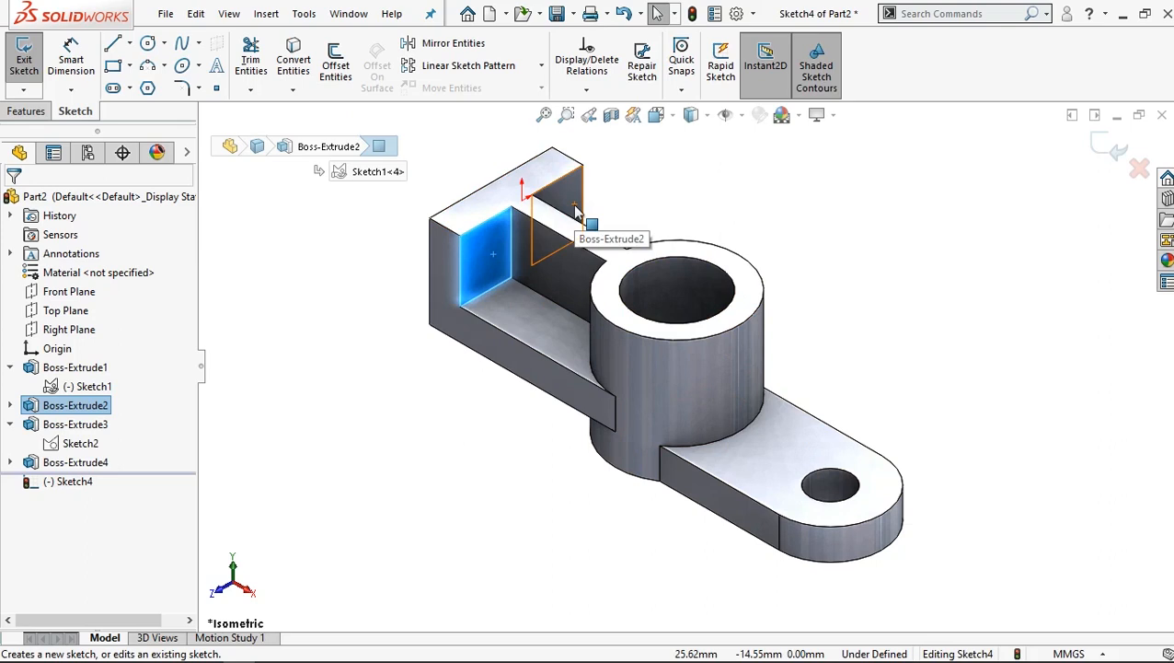
right_click(513, 242)
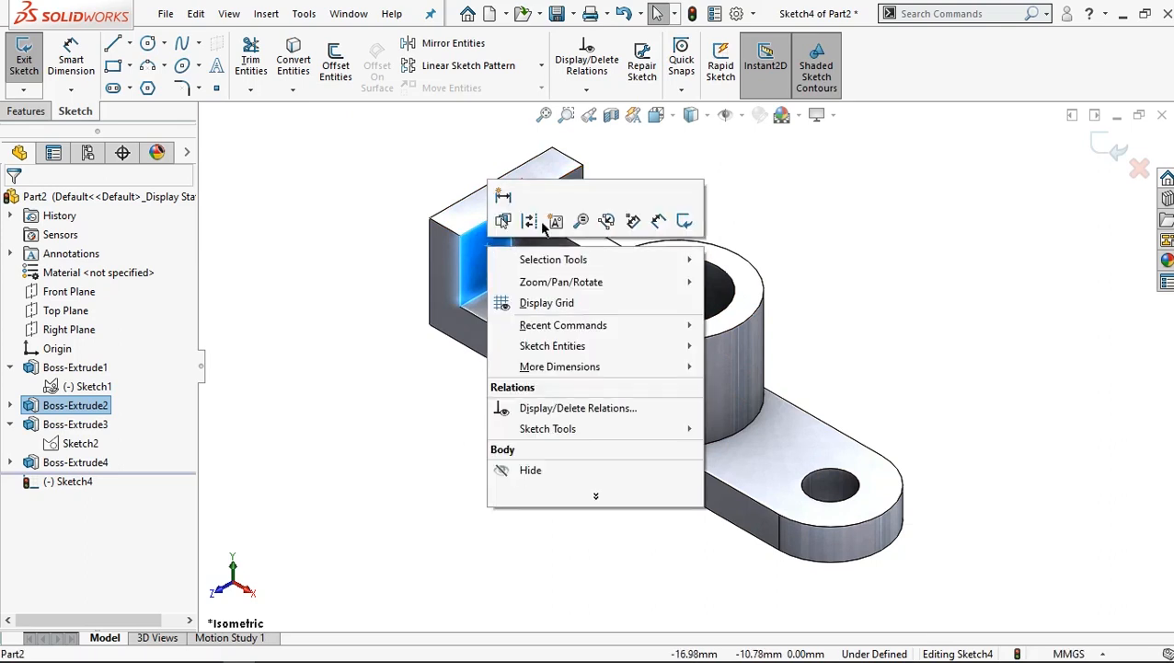
click(716, 163)
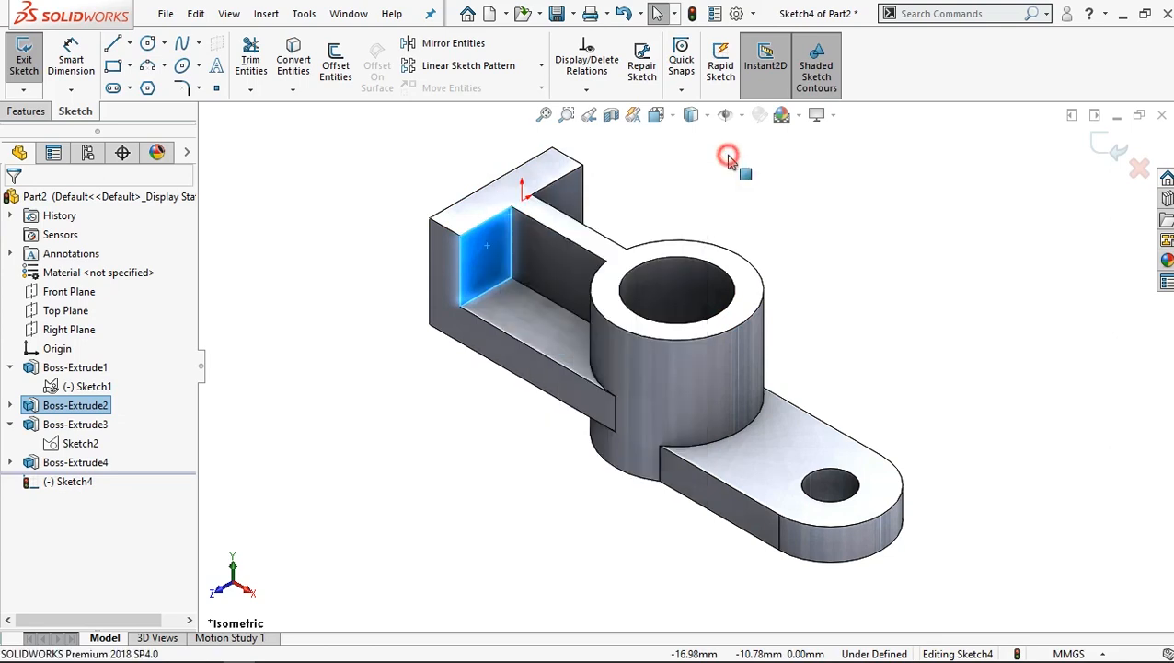
right_click(475, 259)
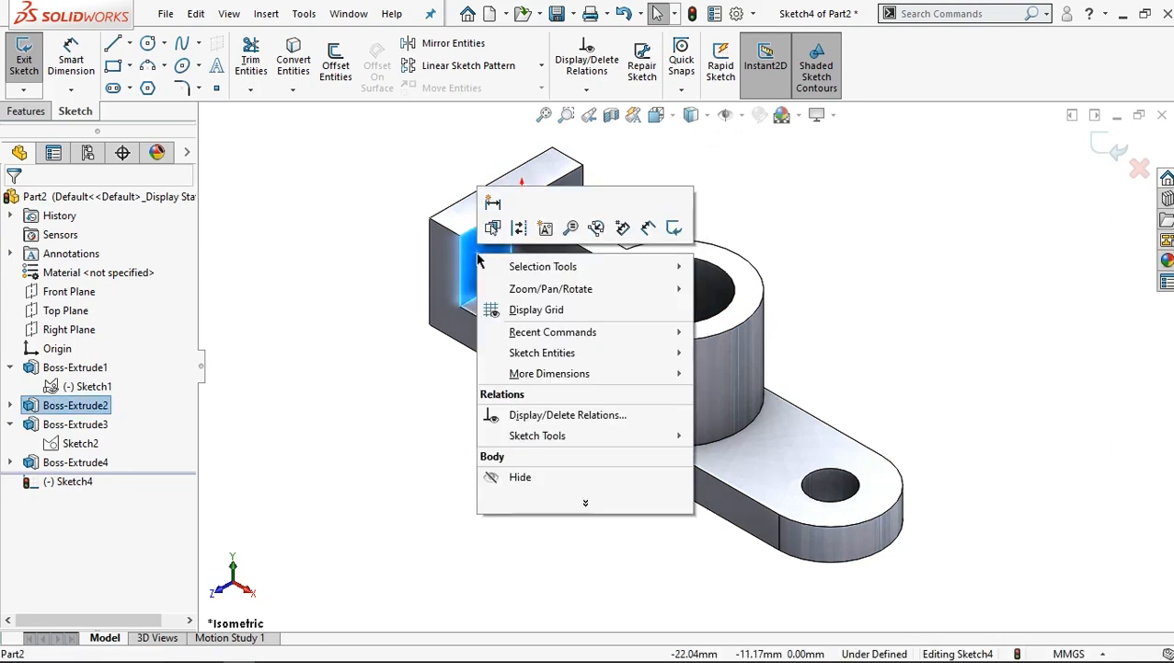
click(64, 483)
right_click(70, 483)
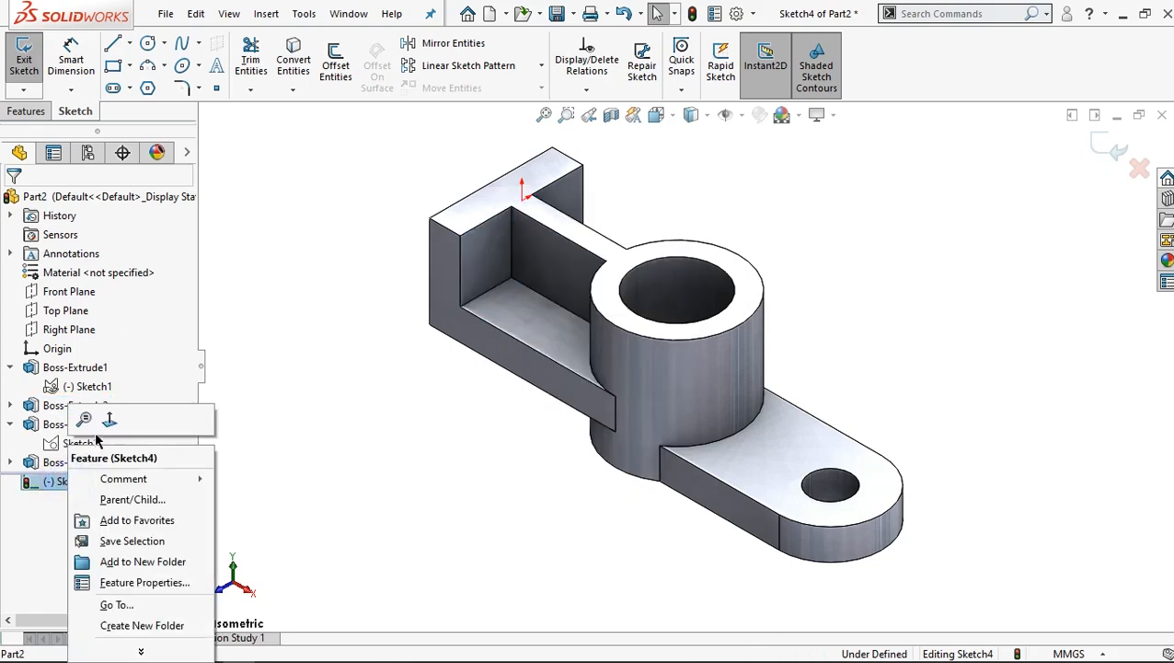
click(110, 419)
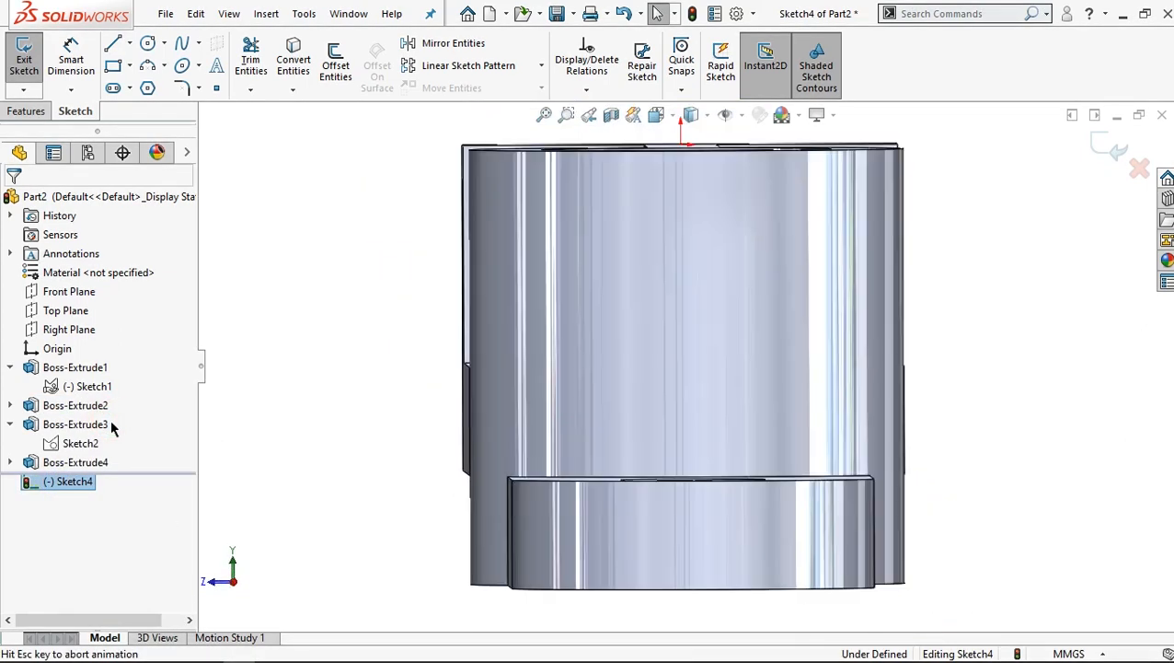
right_click(75, 481)
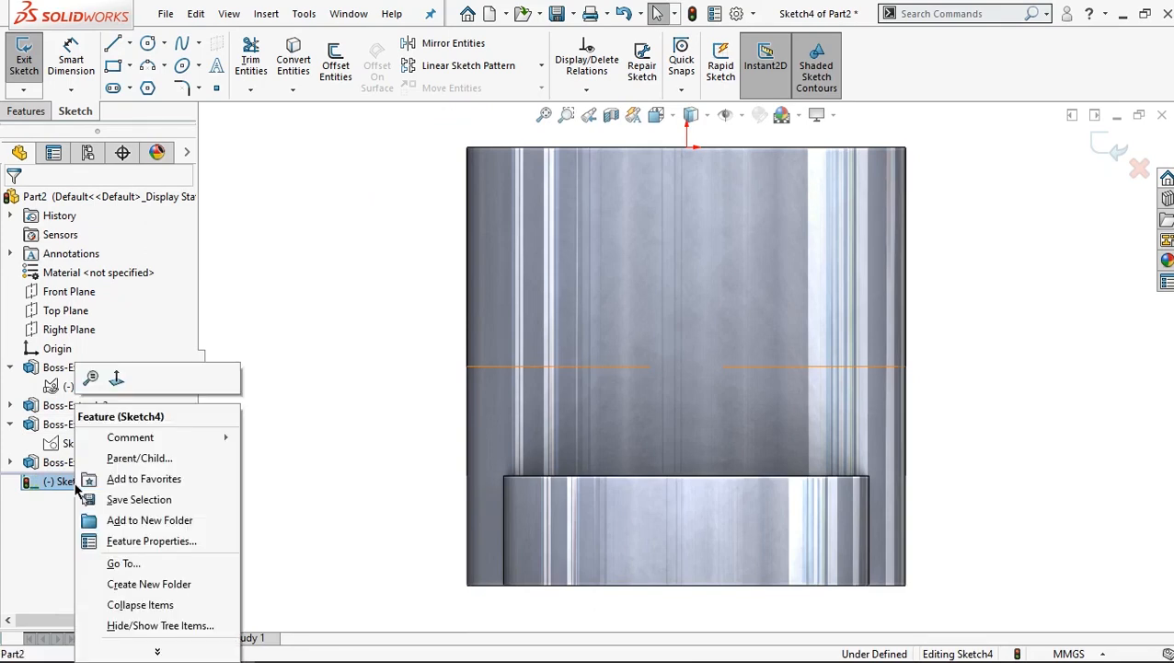
click(116, 377)
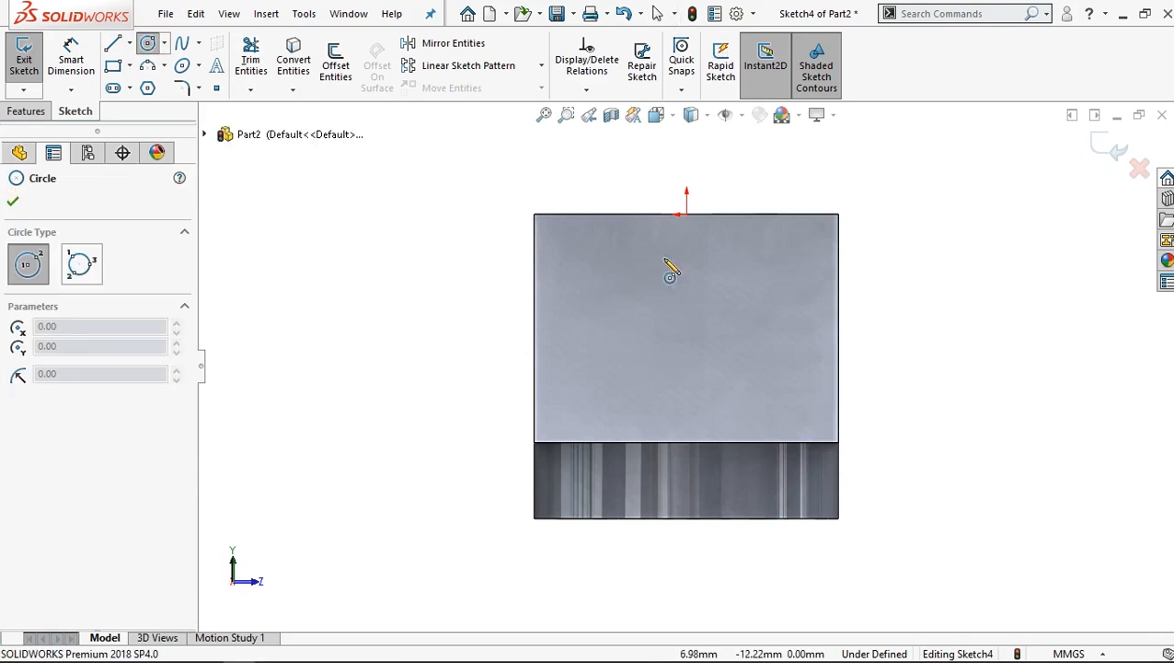
key(Escape)
Draw a vertical construction line about 75 mm long through the origin, extending beyond the part's top and bottom edges.
click(113, 46)
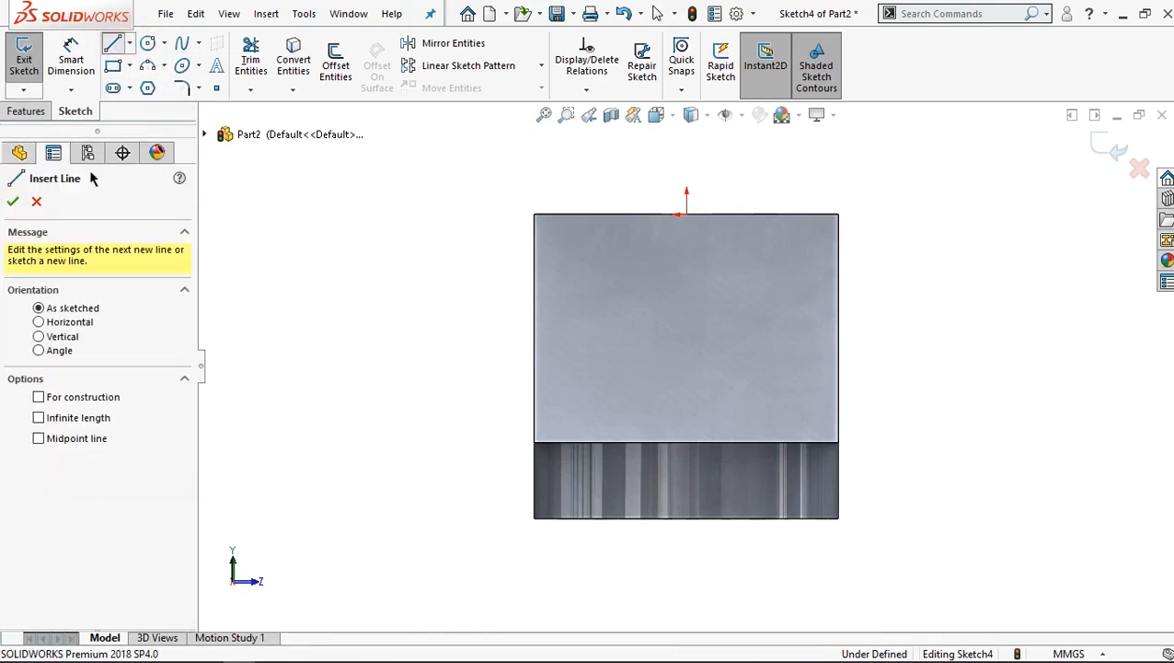
click(83, 395)
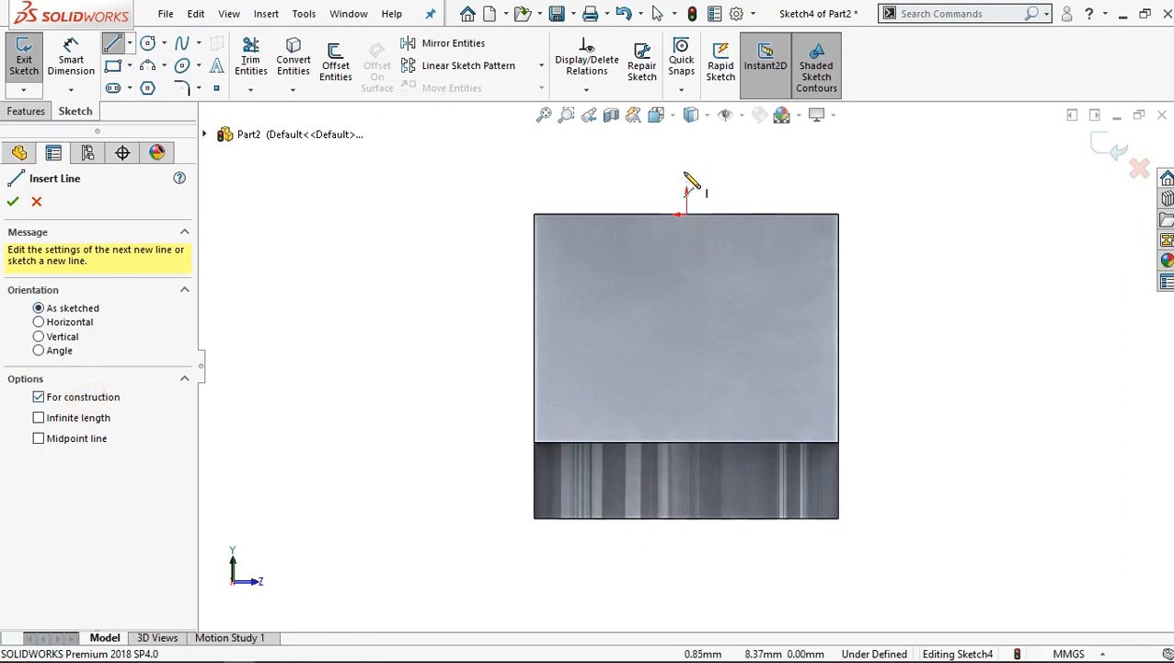
click(685, 175)
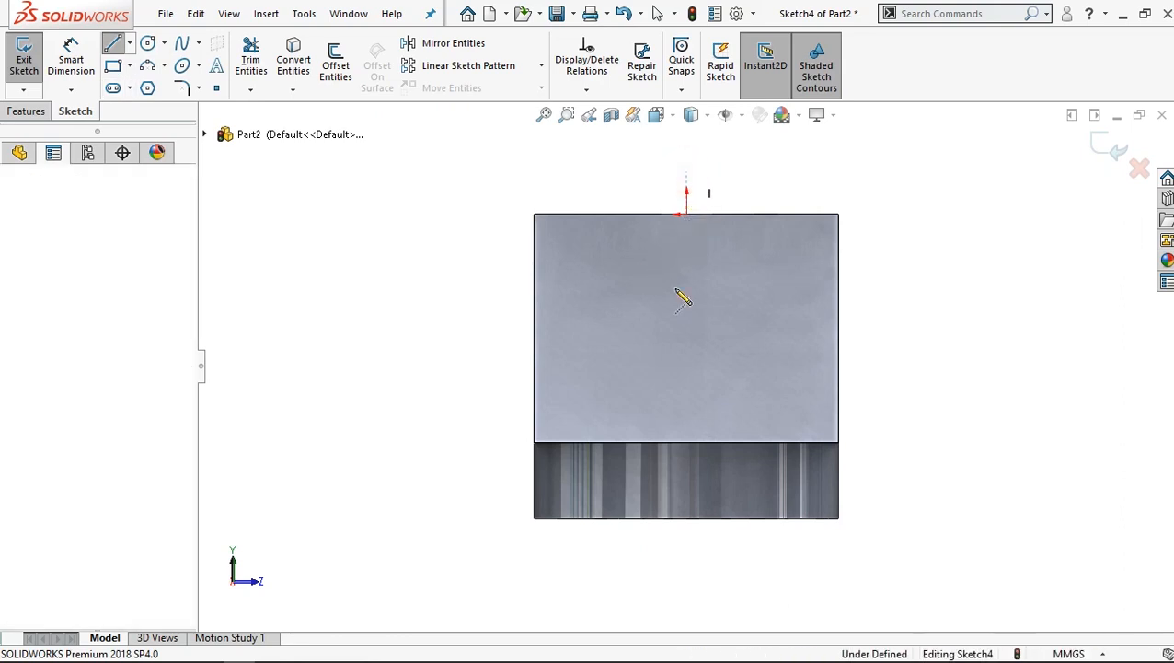
click(686, 547)
right_click(446, 301)
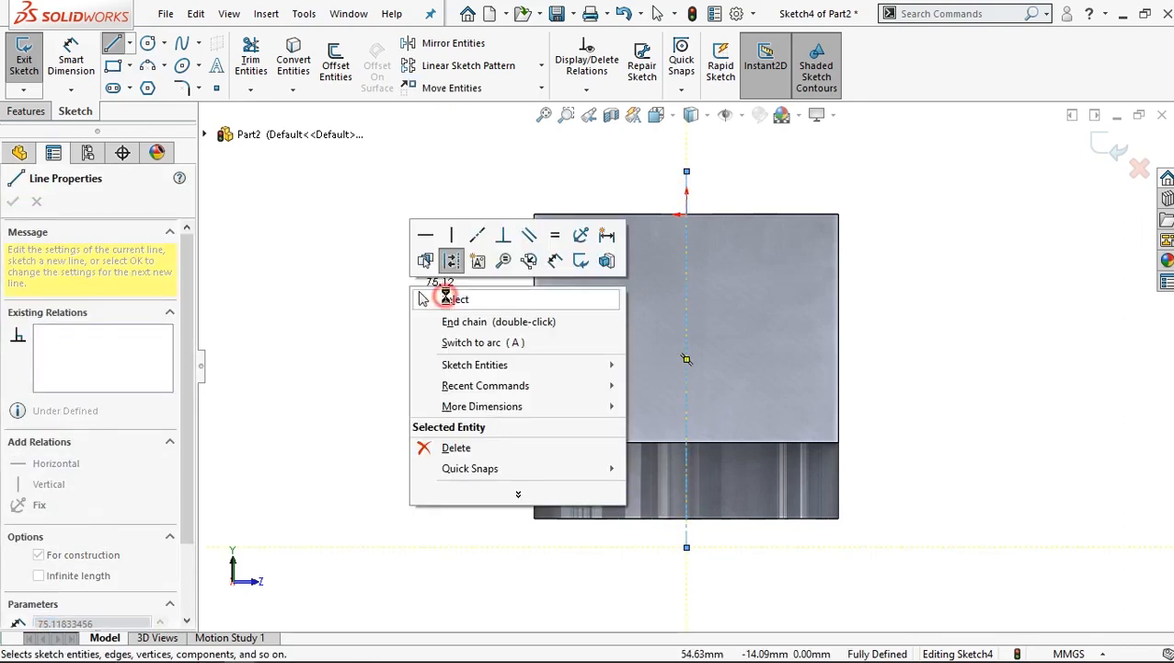
click(448, 299)
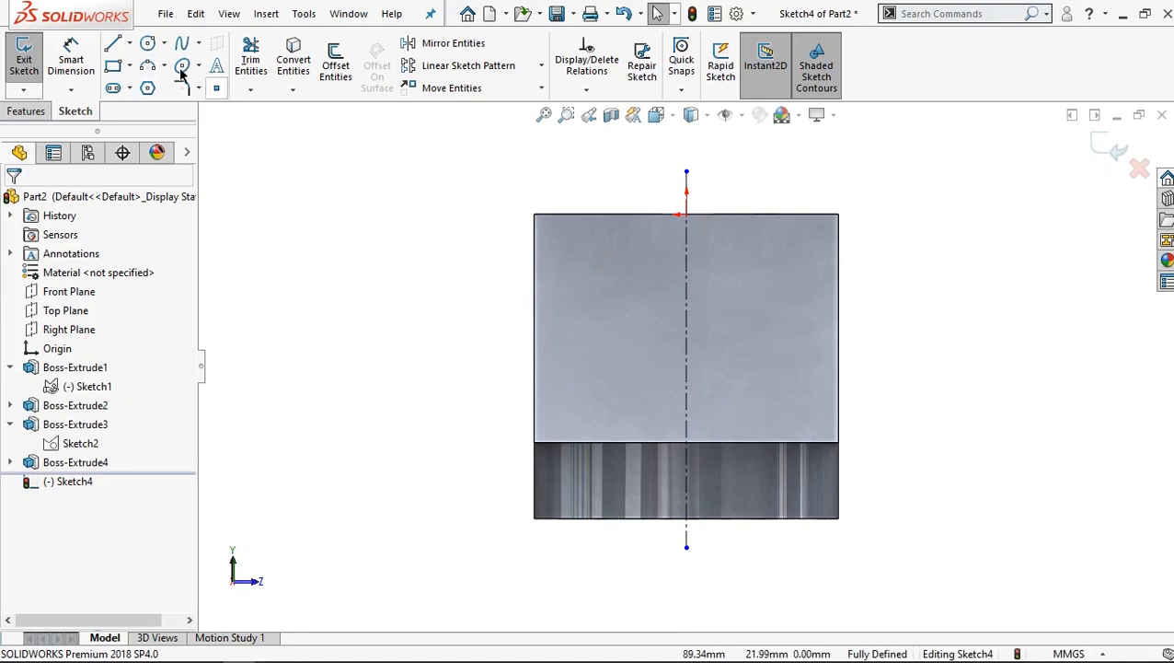
Sketch a circle on the upper plate area left of the centerline and set its diameter to 16 mm.
click(148, 45)
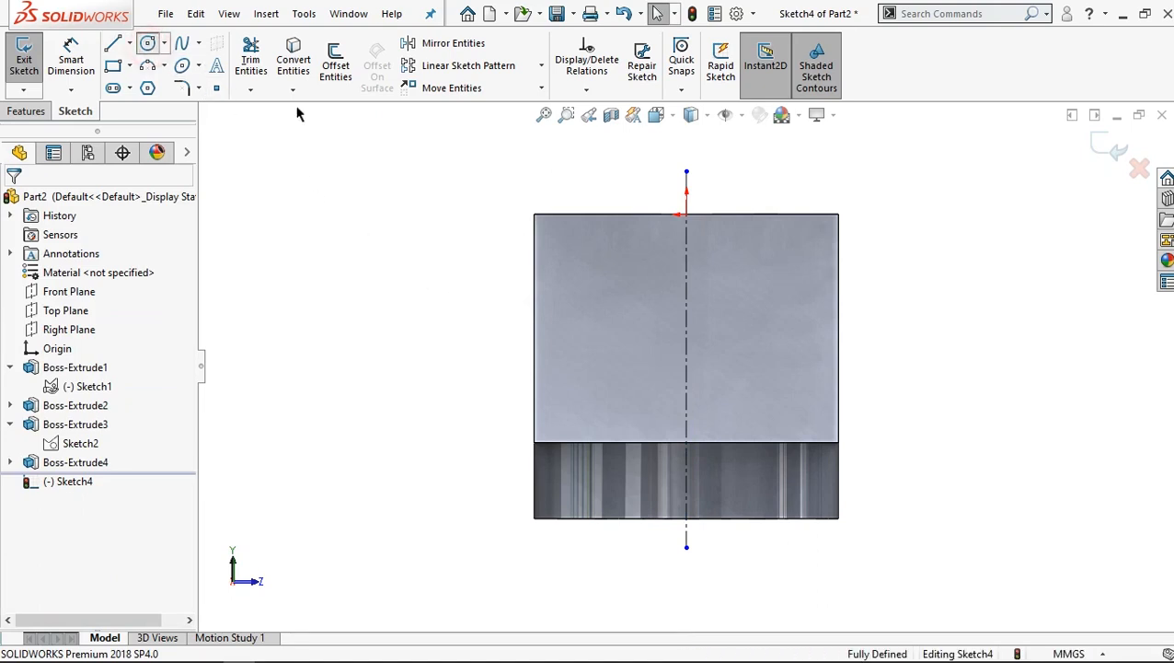
click(599, 314)
click(618, 359)
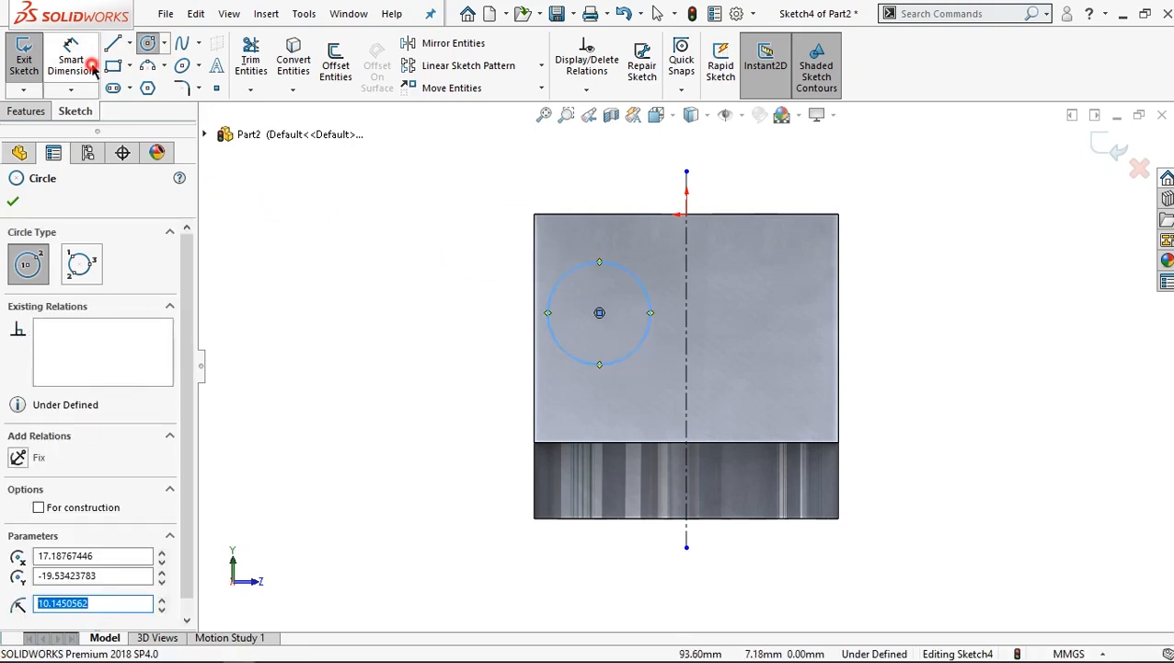
key(Escape)
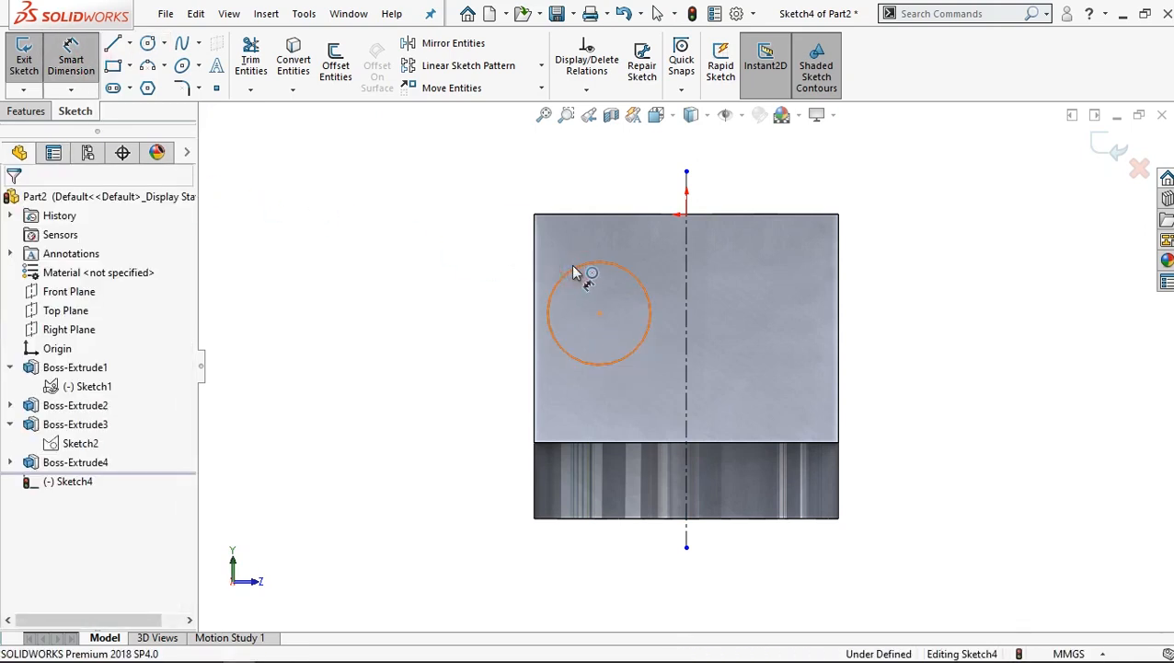
click(571, 266)
click(439, 292)
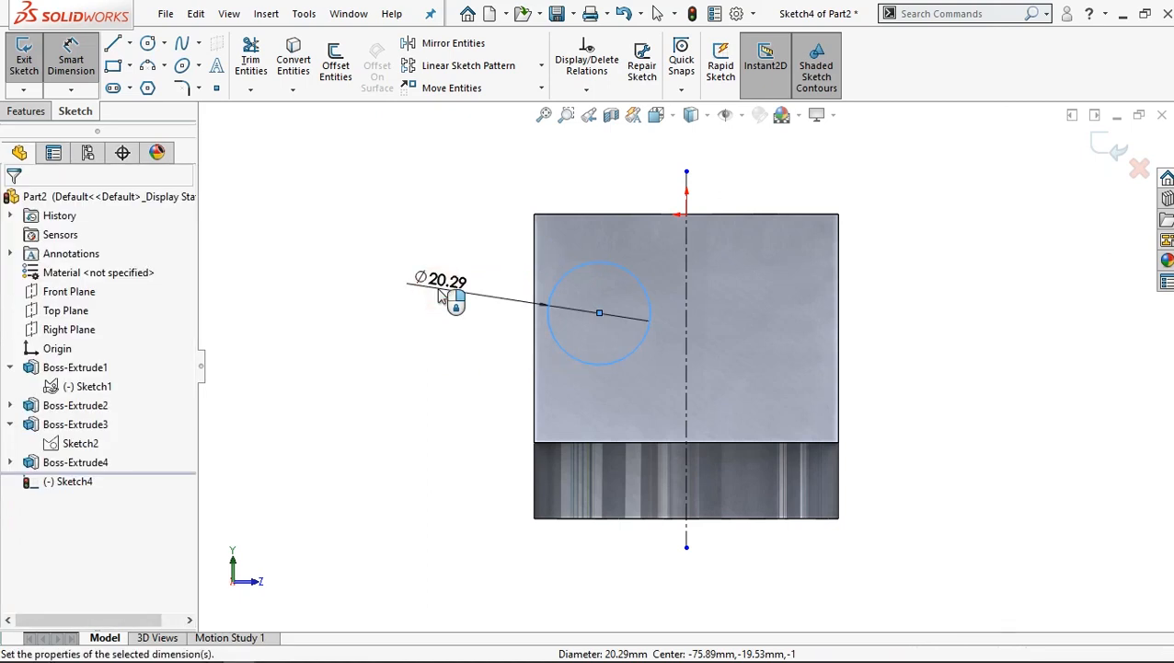
text(16)
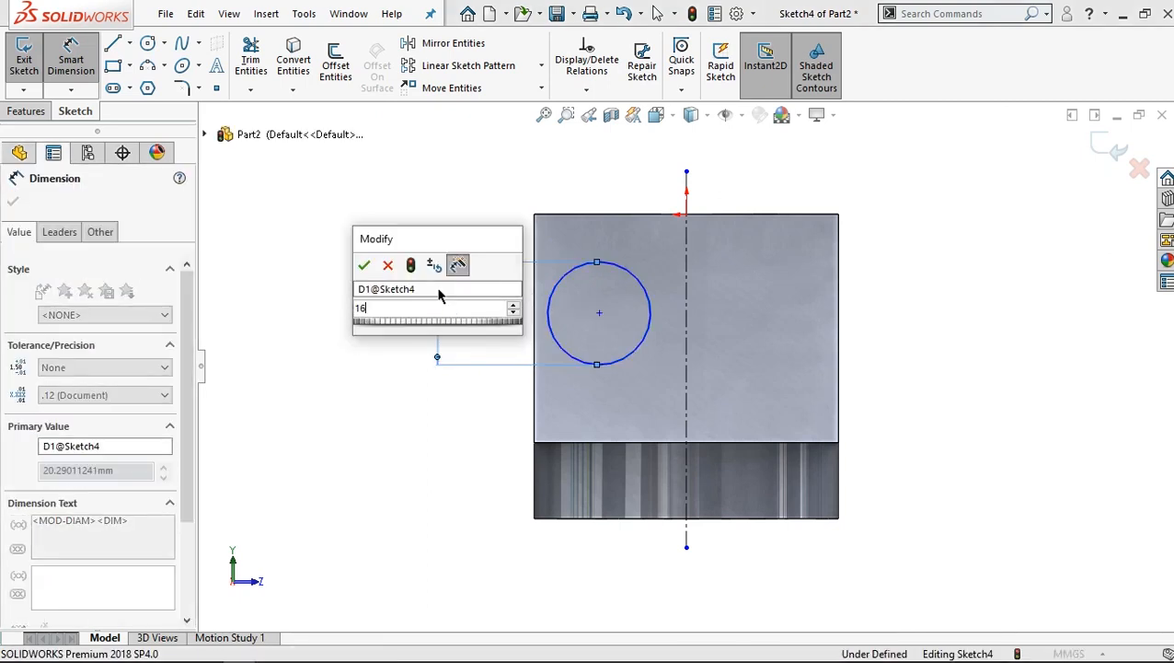
key(Escape)
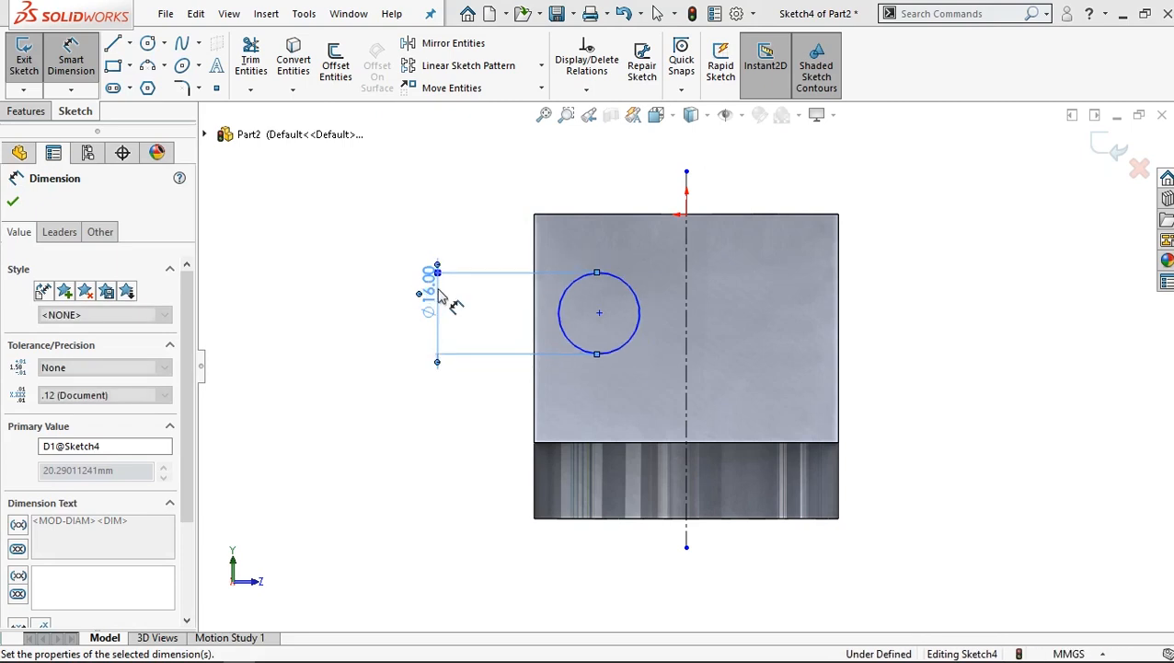
Dimension the circle's center 15 mm below the plate's top edge.
click(599, 314)
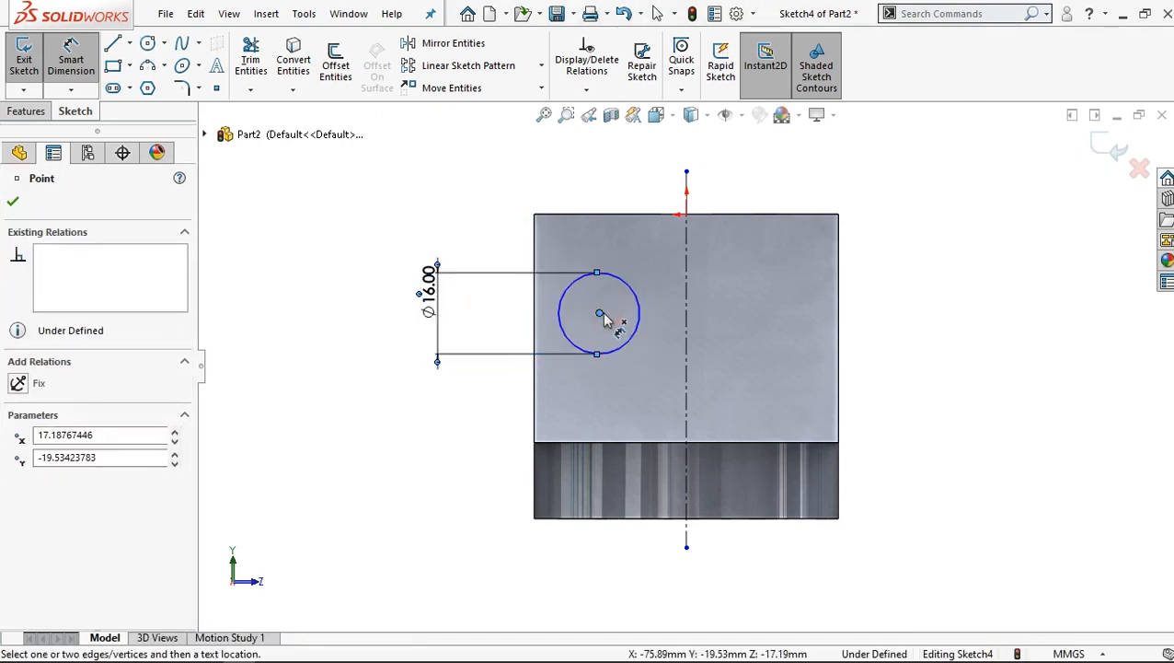
click(612, 215)
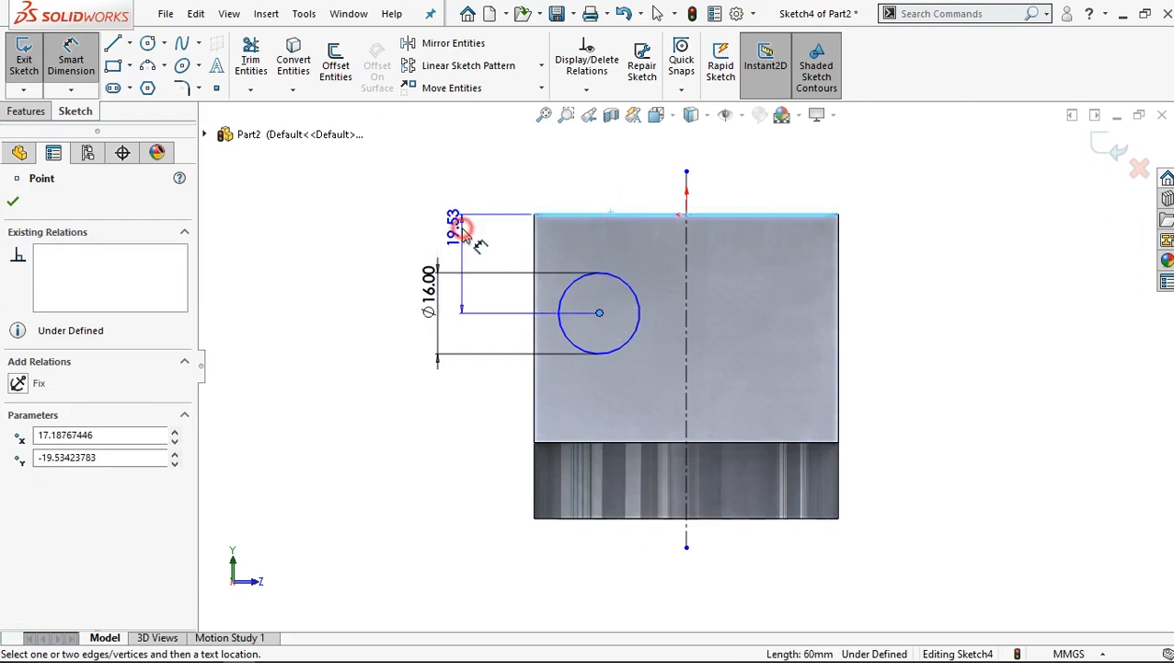
click(464, 230)
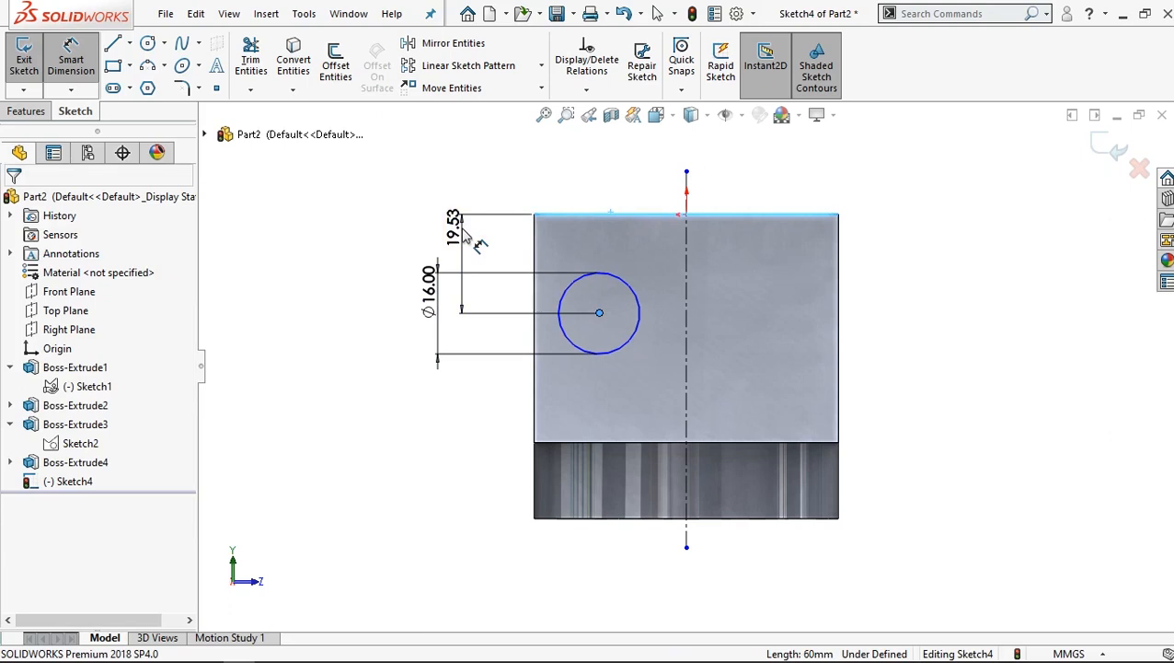
text(15)
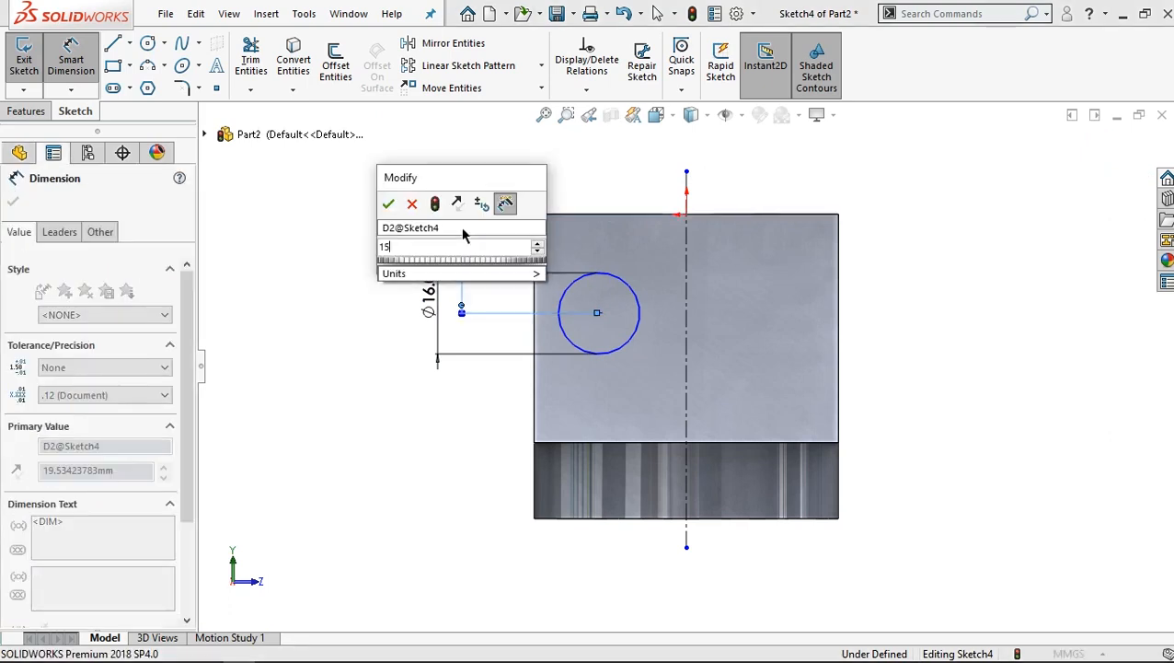
key(Escape)
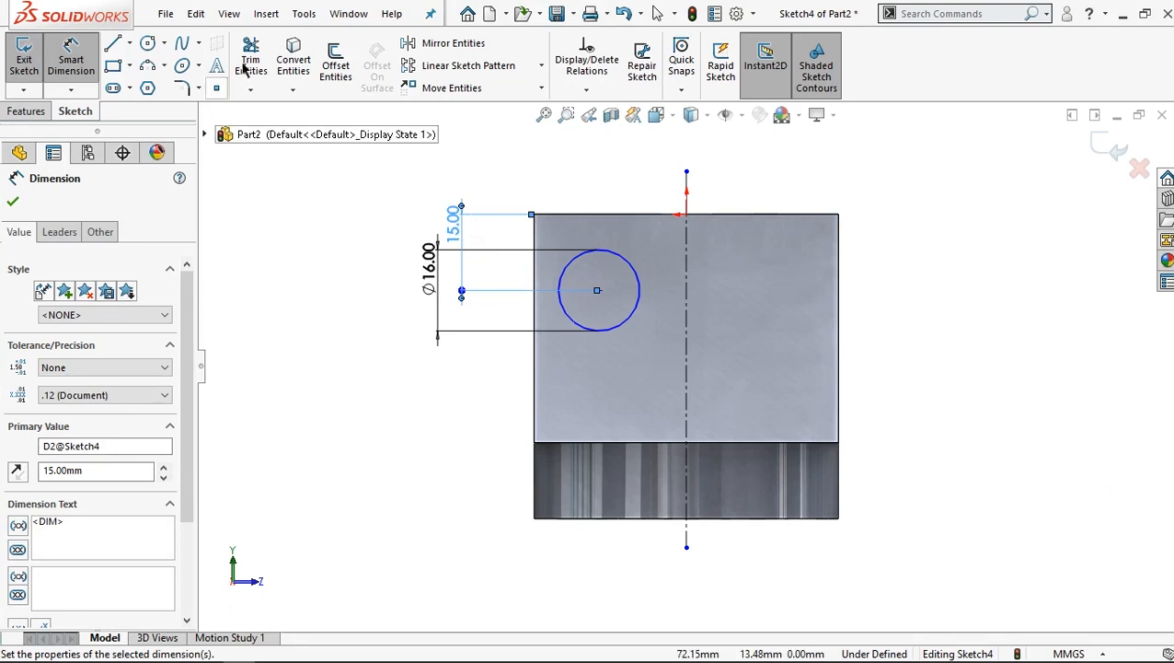
Mirror the 16 mm circle about the vertical centerline to create a matching circle on the other side of the plate.
click(437, 44)
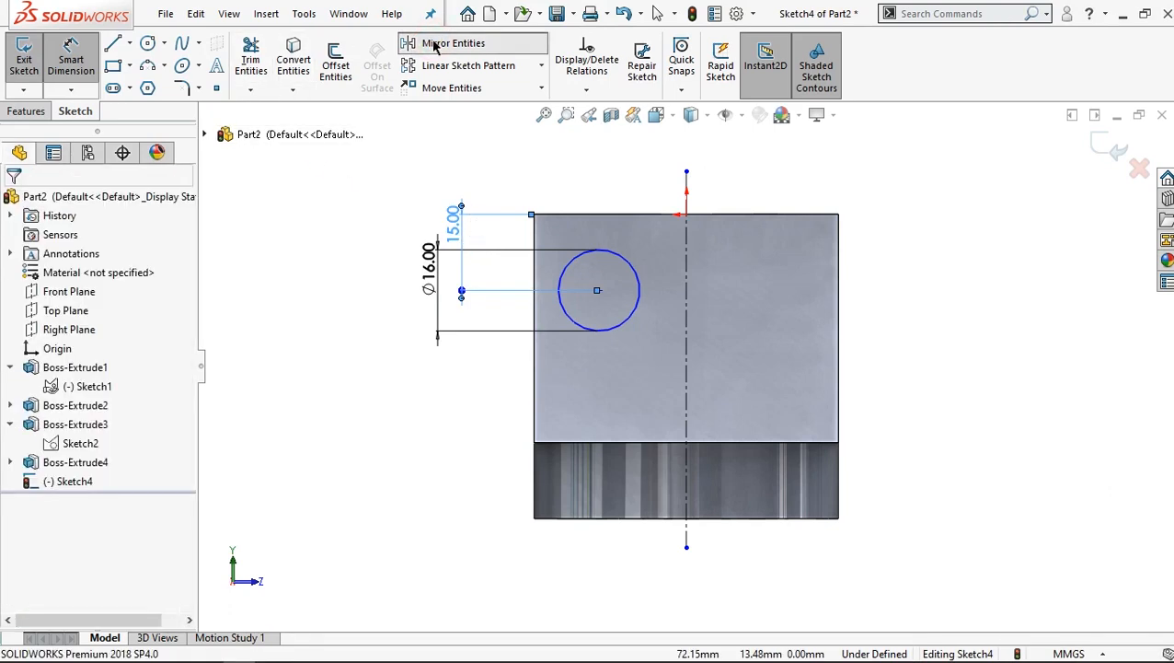
click(609, 333)
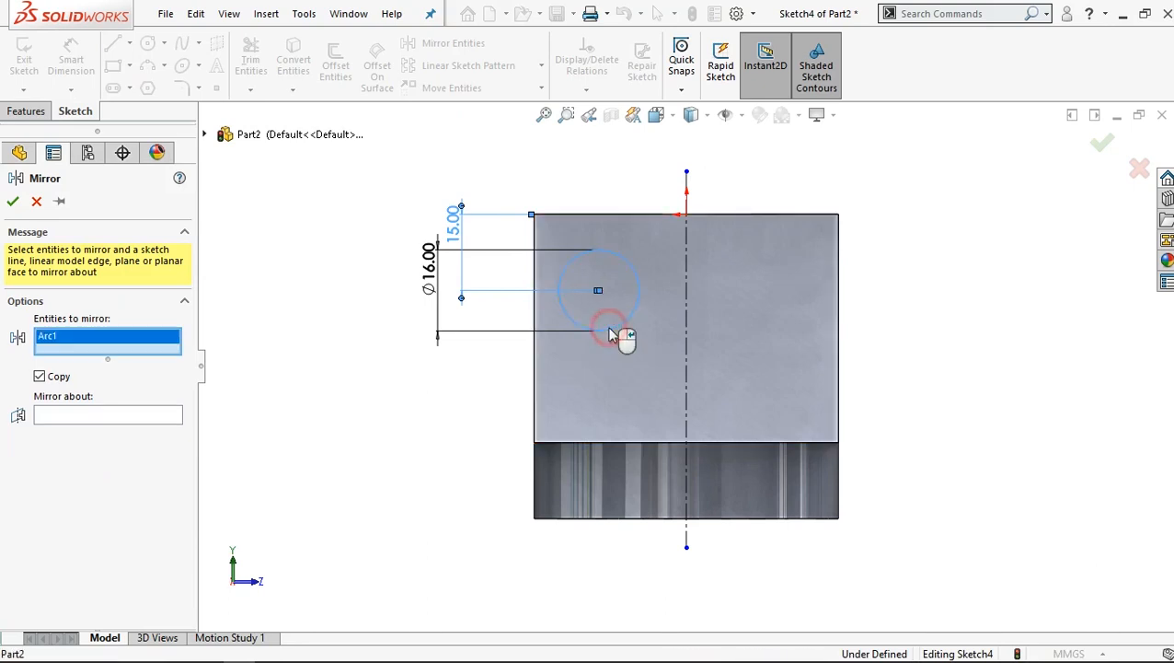
click(94, 416)
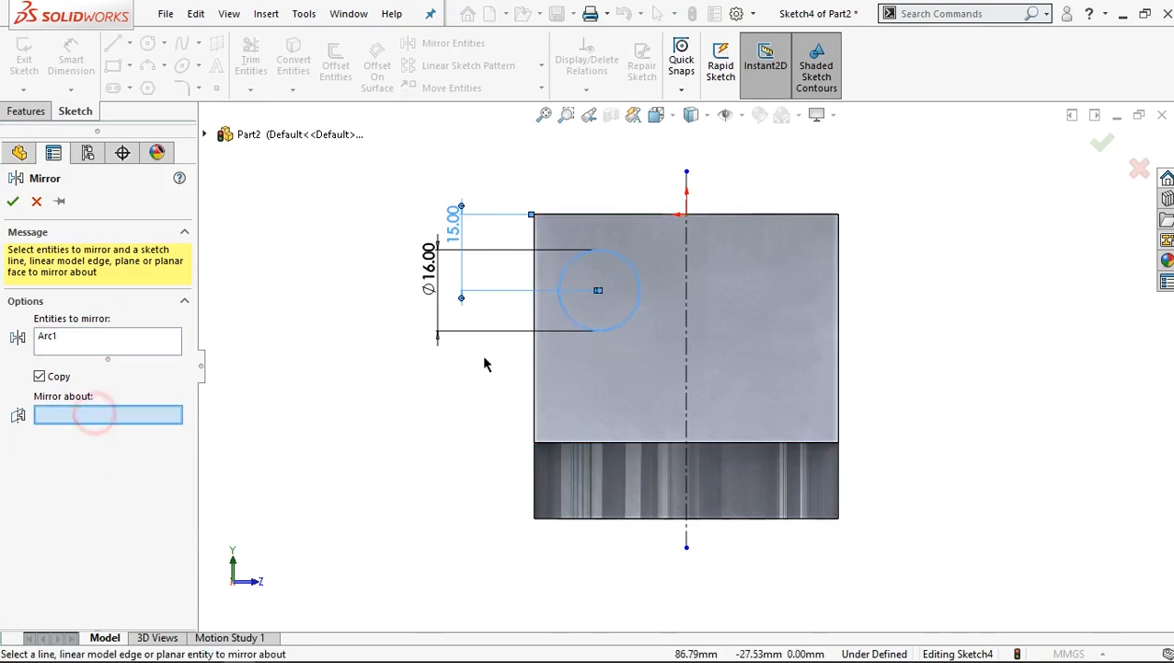
click(685, 314)
click(14, 205)
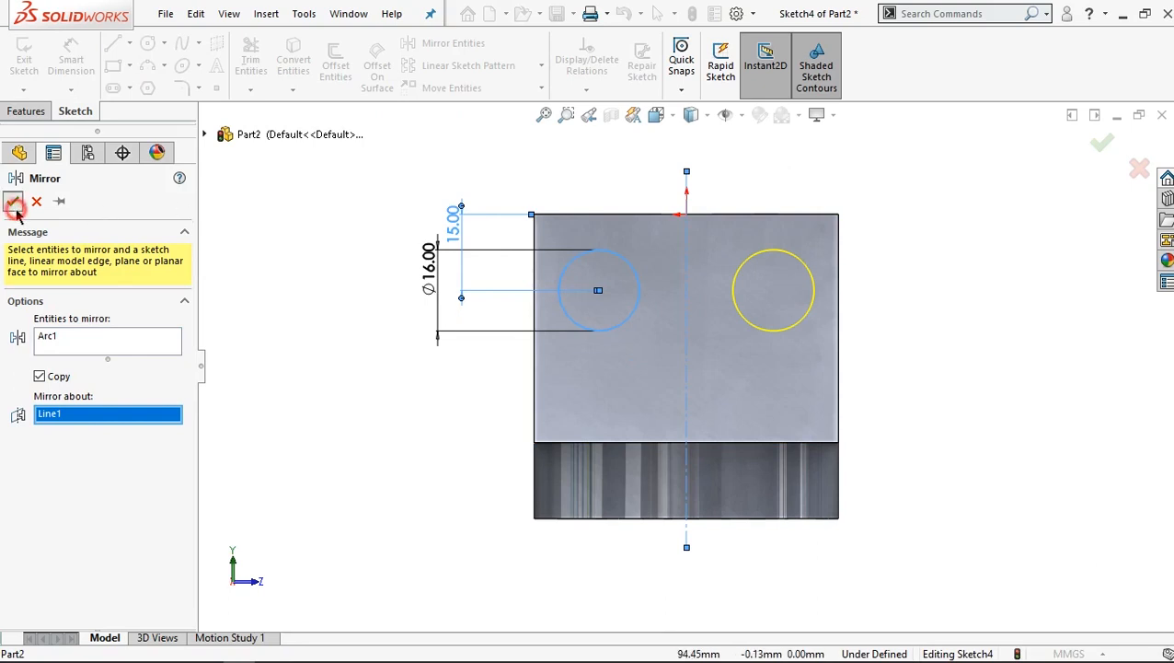
Dimension the horizontal distance between the two circle centers and set it to 35 mm.
click(71, 57)
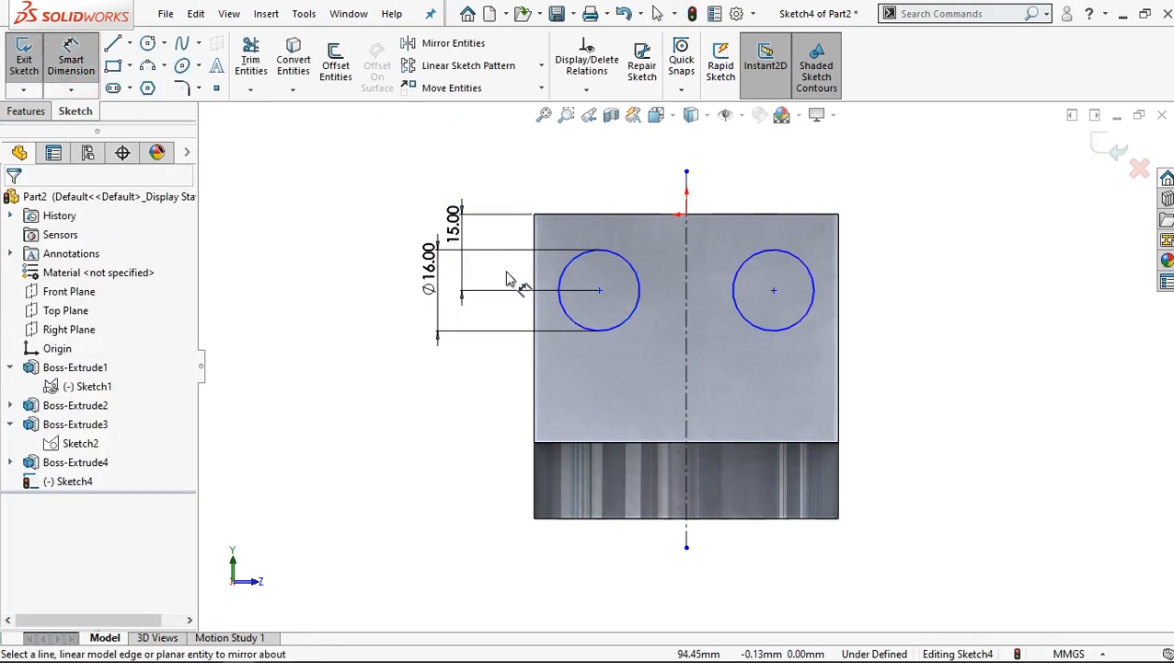
click(774, 291)
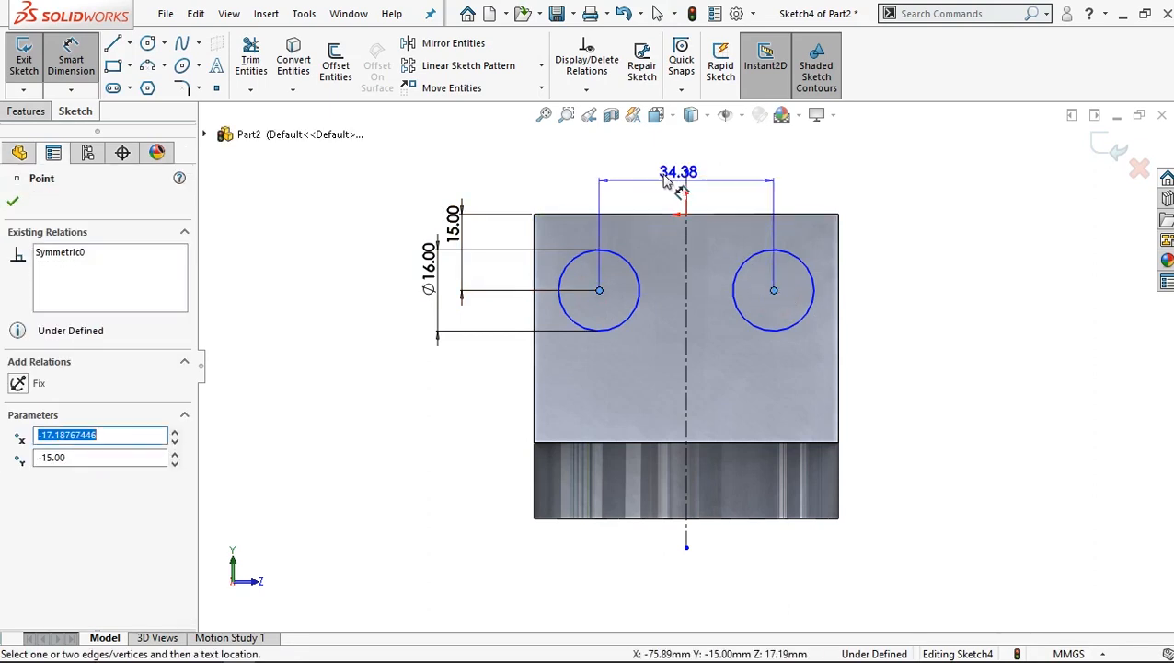
click(686, 162)
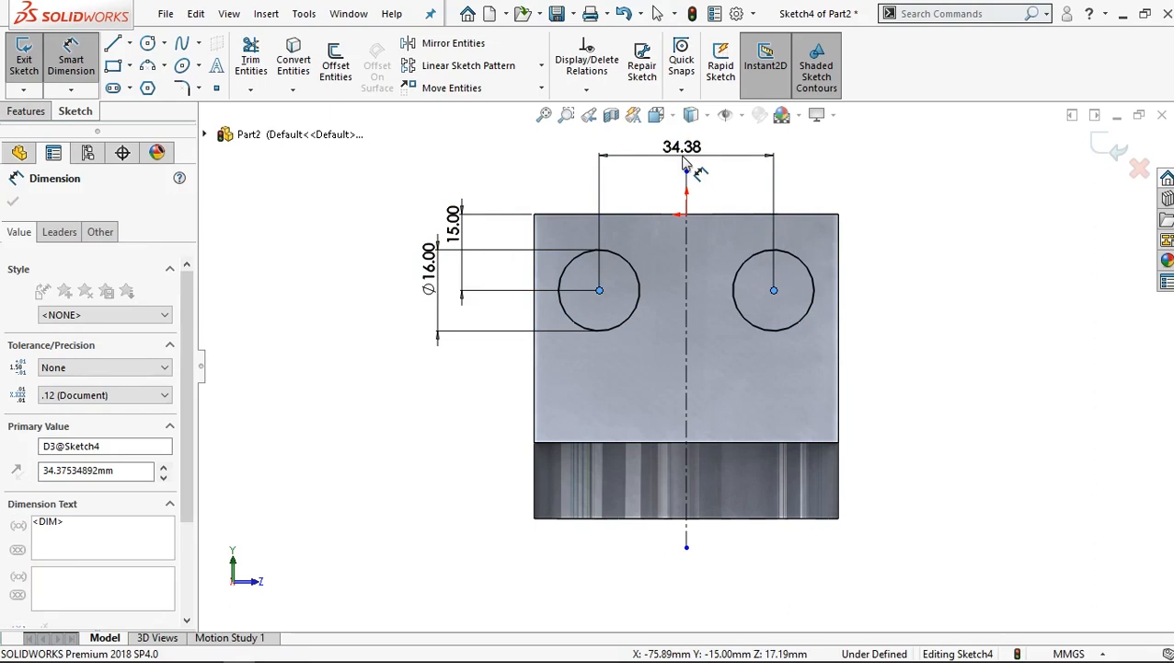
text(3)
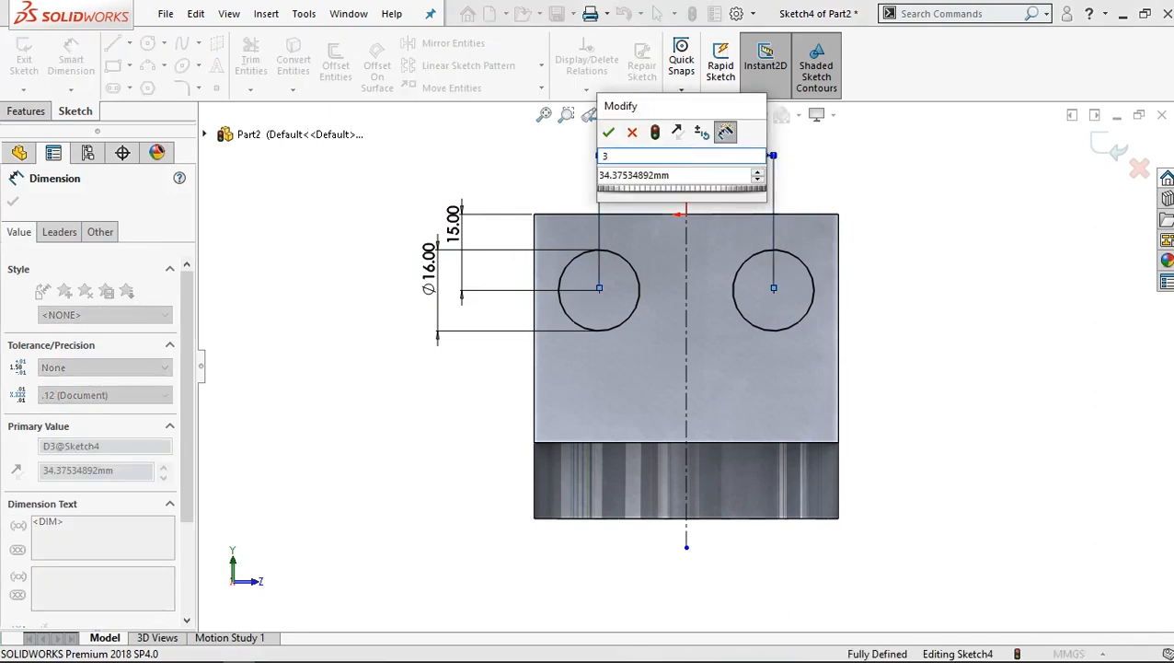
text(5)
key(Tab)
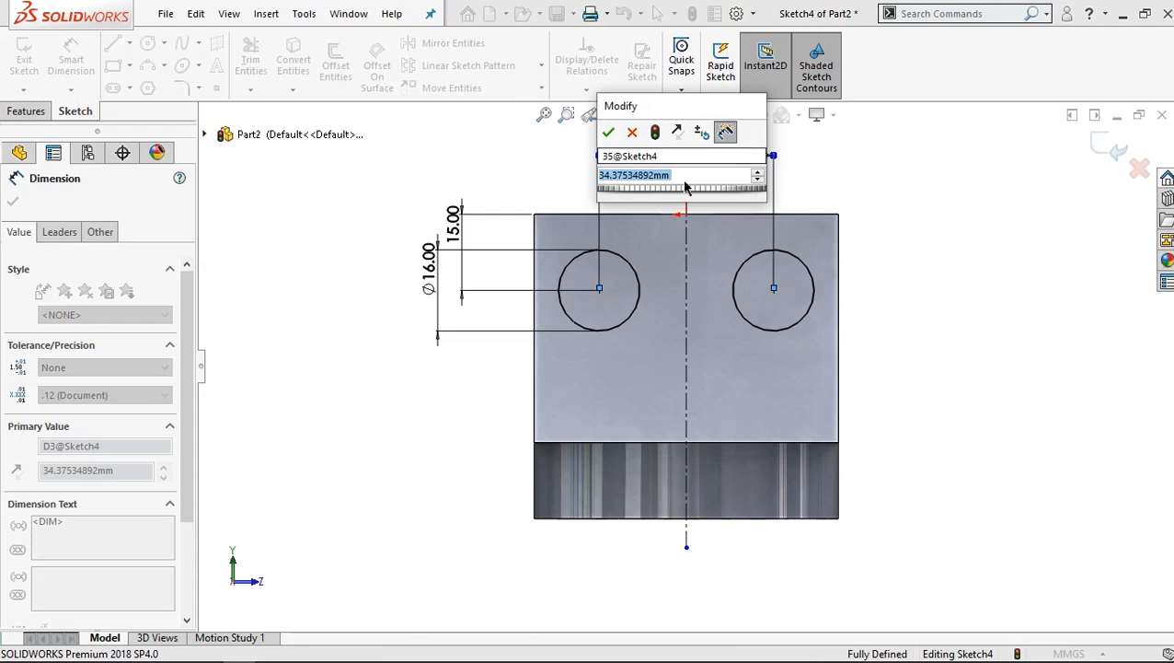
text(35)
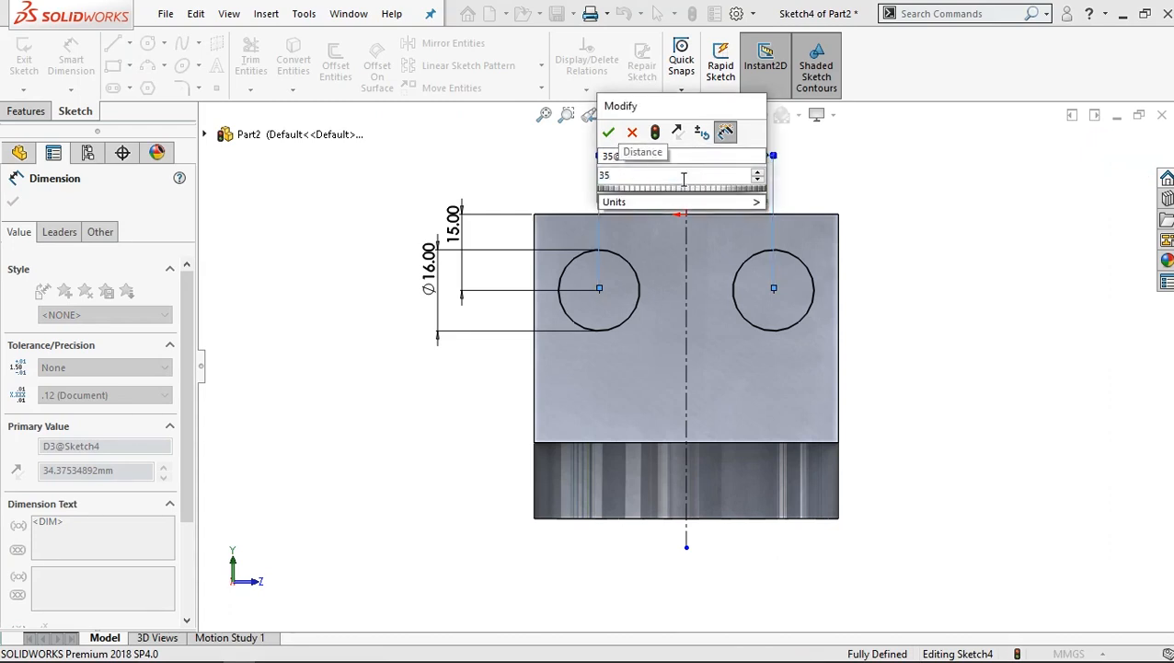
key(Escape)
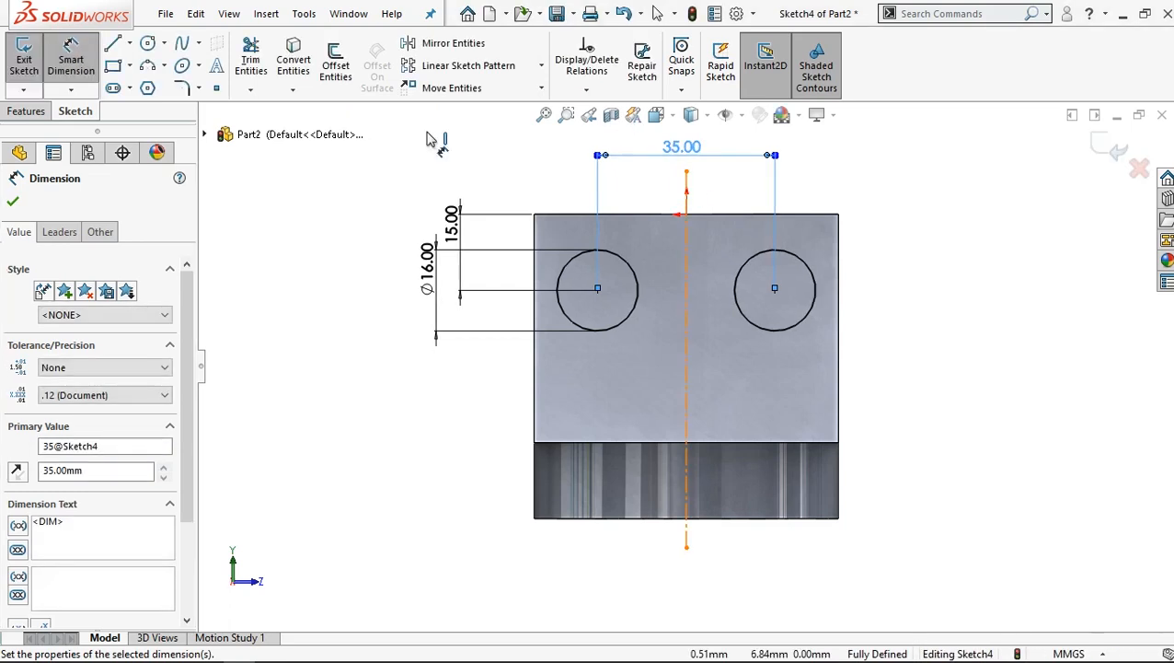
click(12, 201)
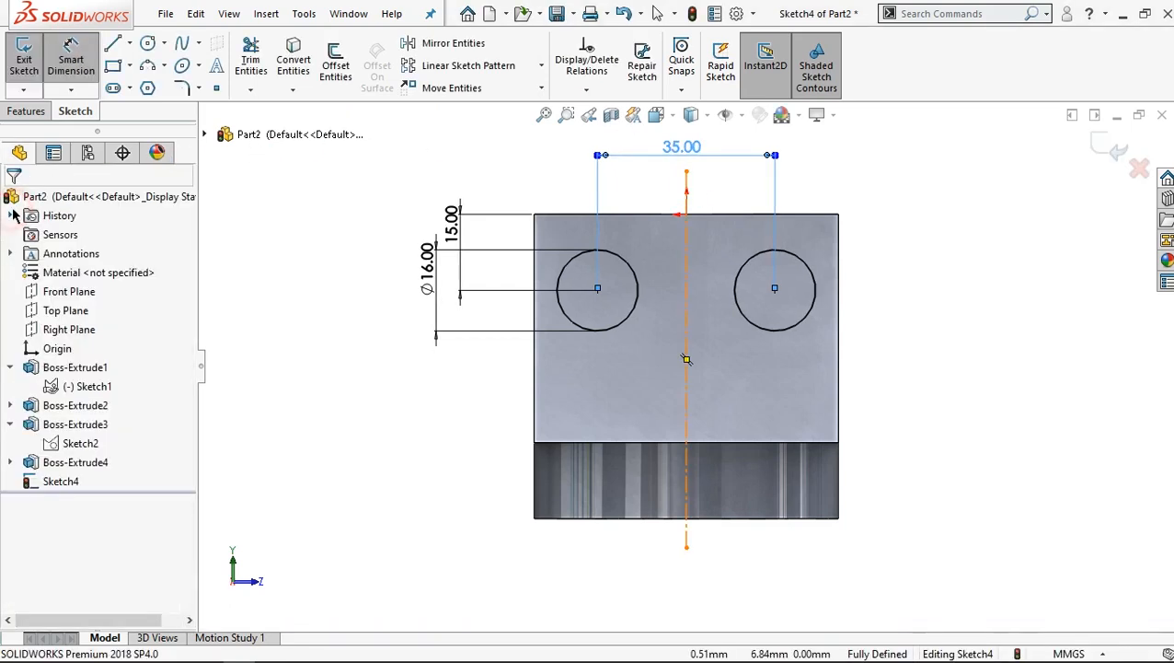
Cut-extrude the two circles using Up To Surface, ending at the upright plate's outer face.
mouse_move(829, 329)
middle_down()
mouse_move(724, 394)
mouse_move(697, 430)
middle_up()
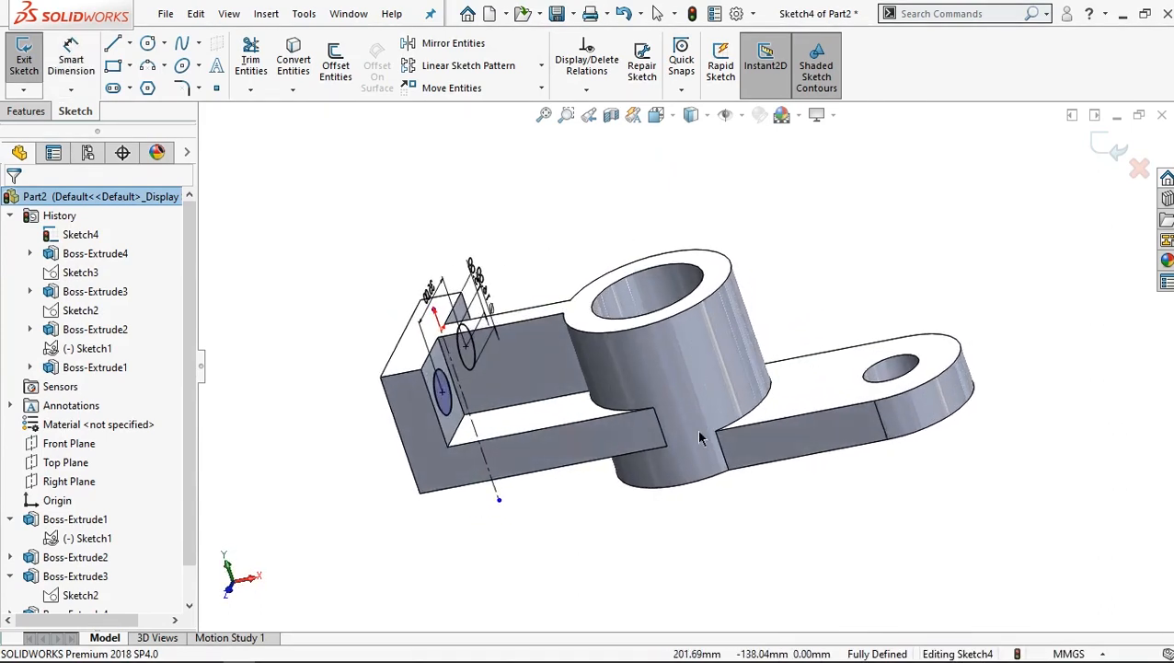
click(29, 111)
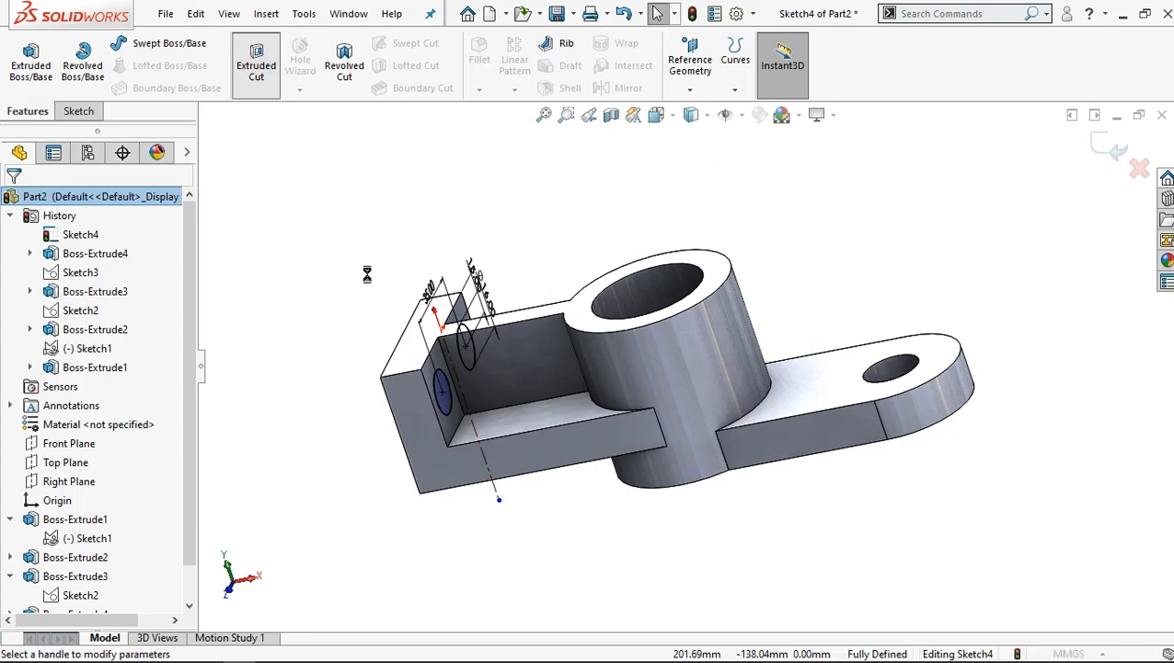
click(74, 306)
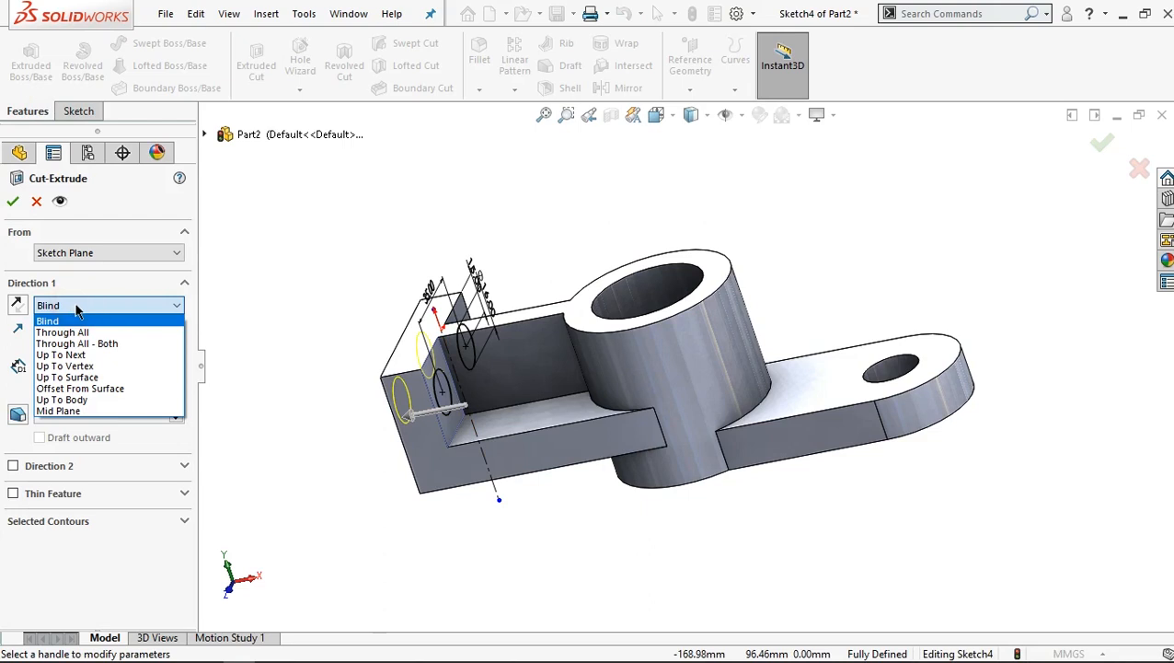
click(89, 378)
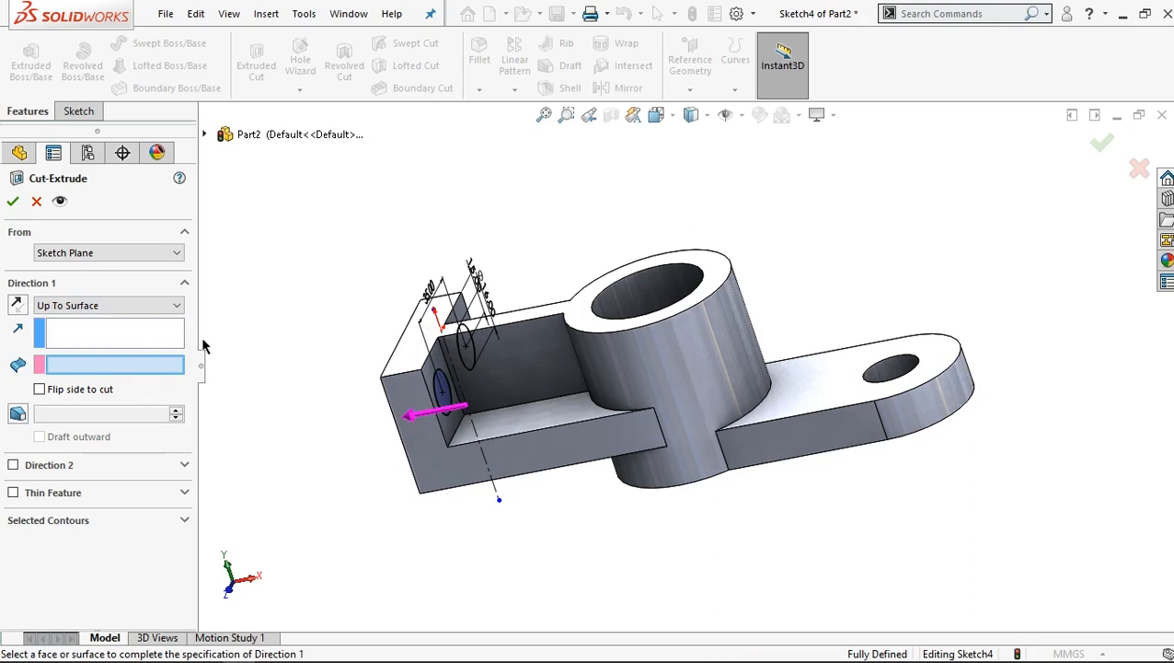
click(15, 202)
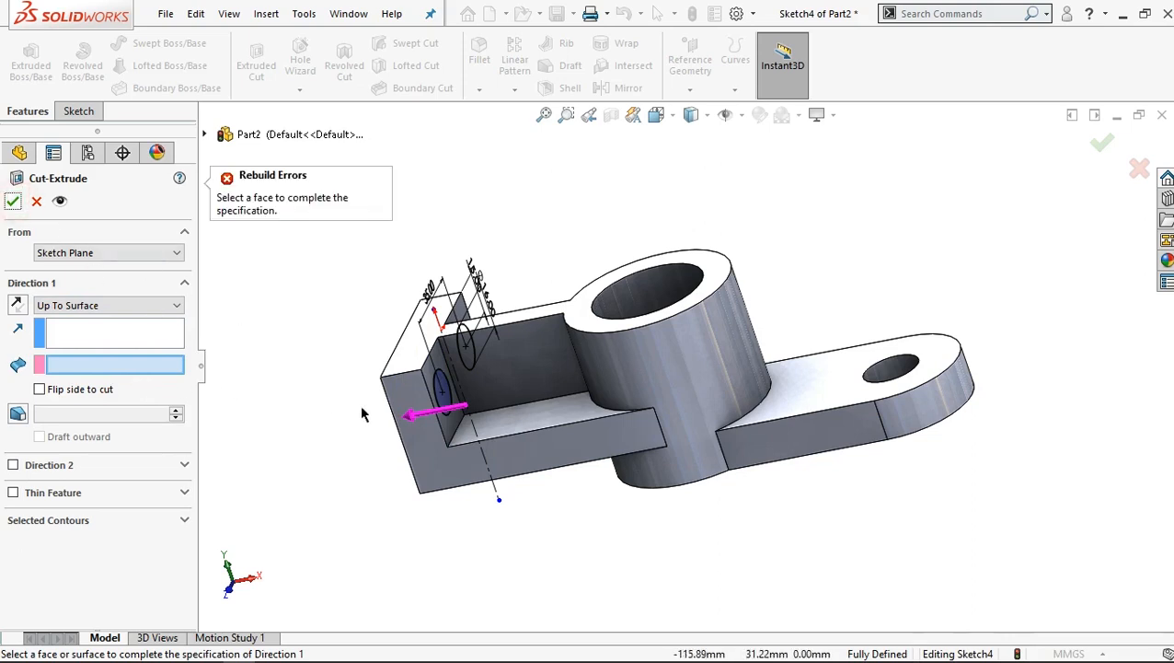
scroll(470, 387, down, 3)
scroll(478, 391, up, 3)
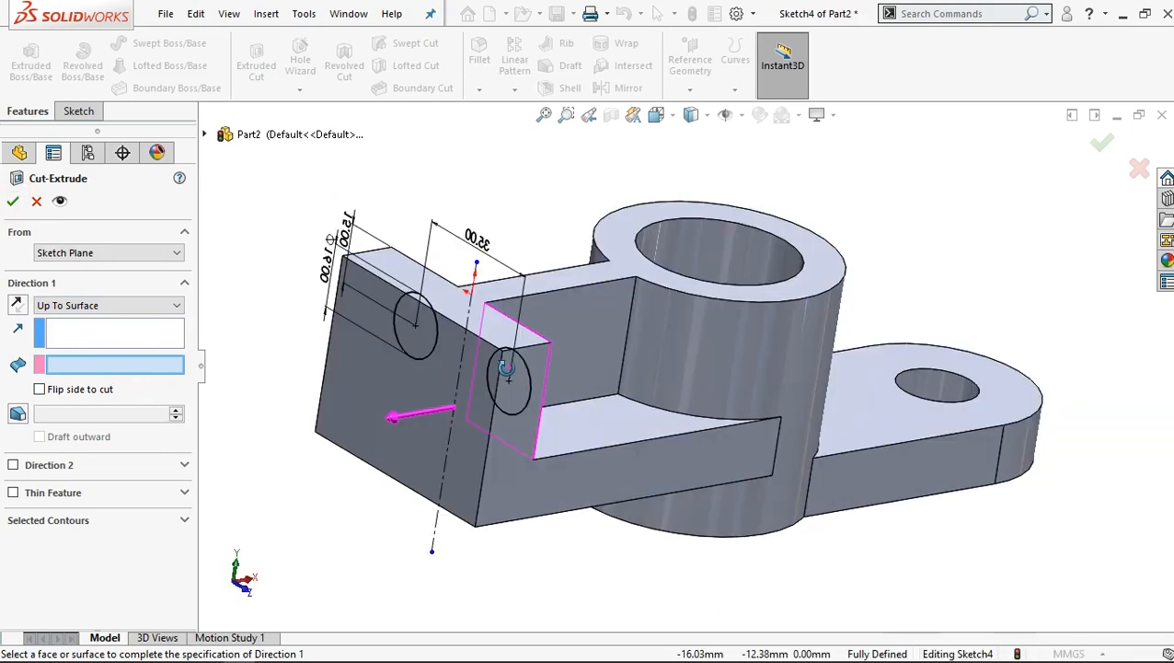
click(406, 444)
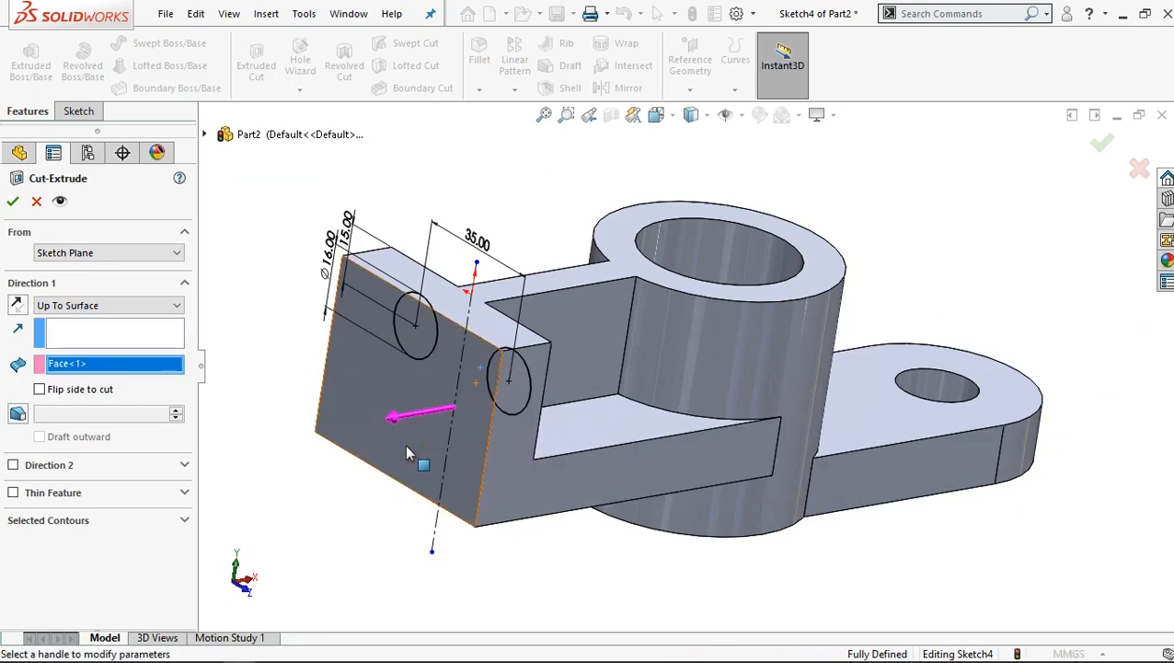
click(13, 201)
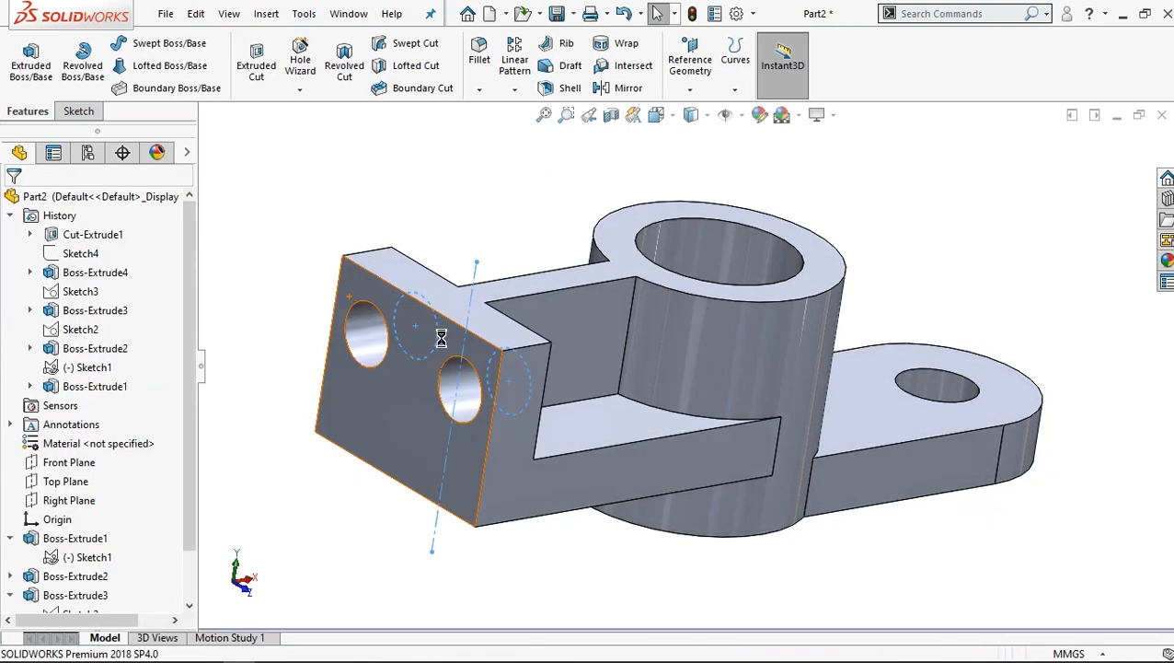
View the Front Plane squarely and start a new sketch on it with the Line tool.
scroll(442, 338, up, 1)
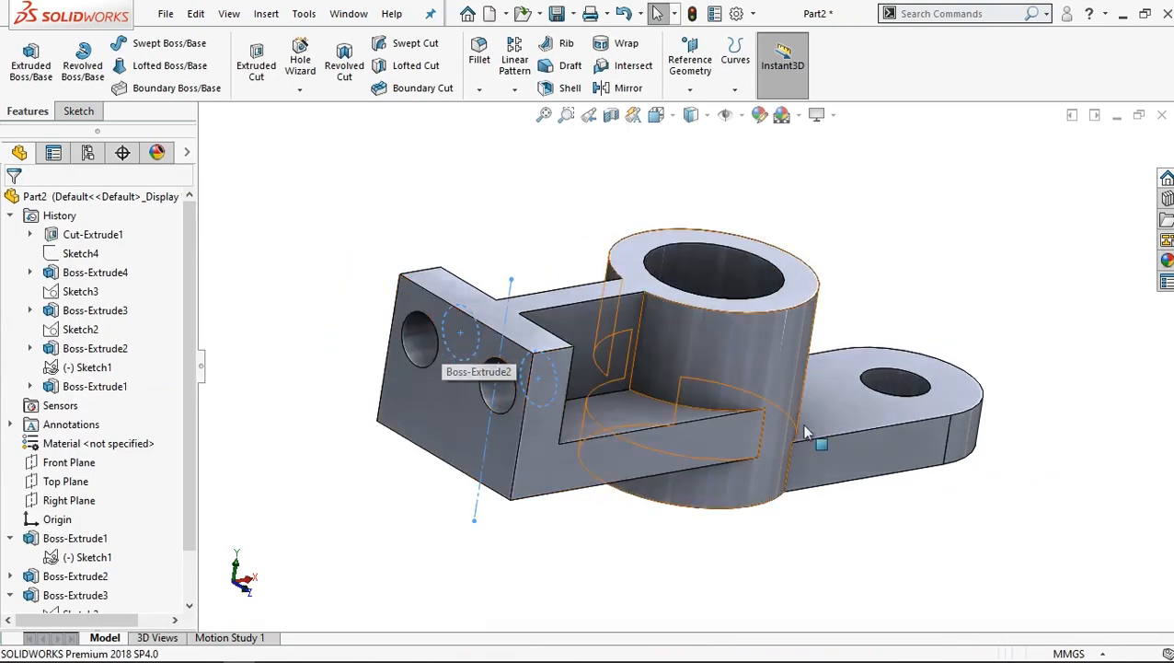
middle_drag(808, 431, 771, 386)
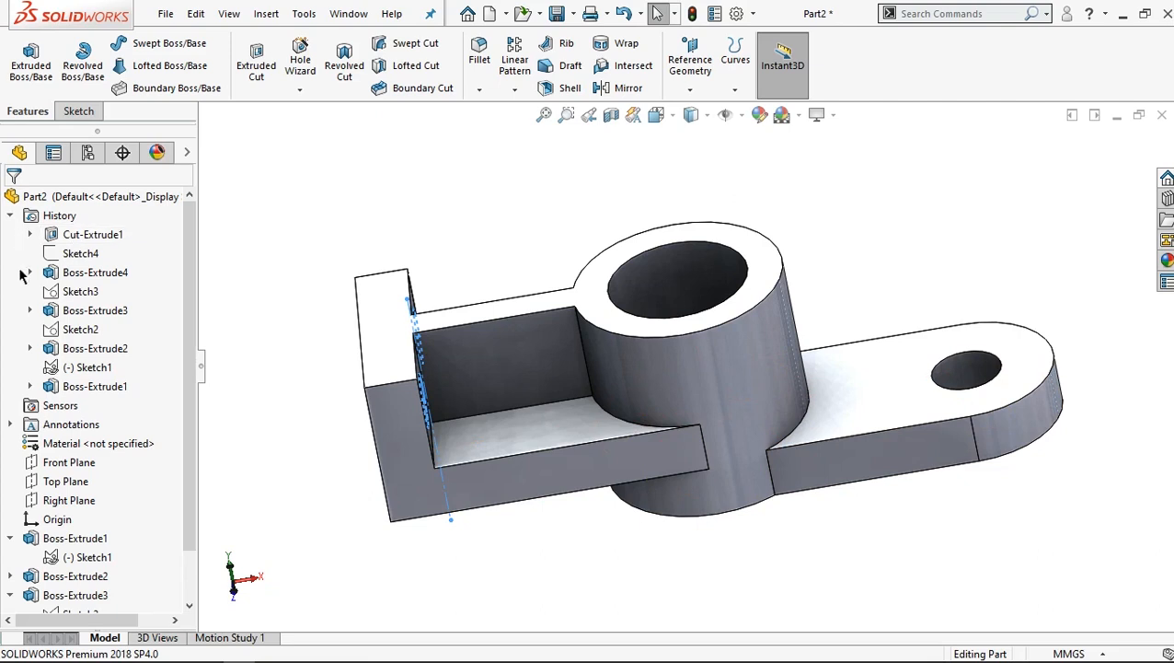
click(78, 463)
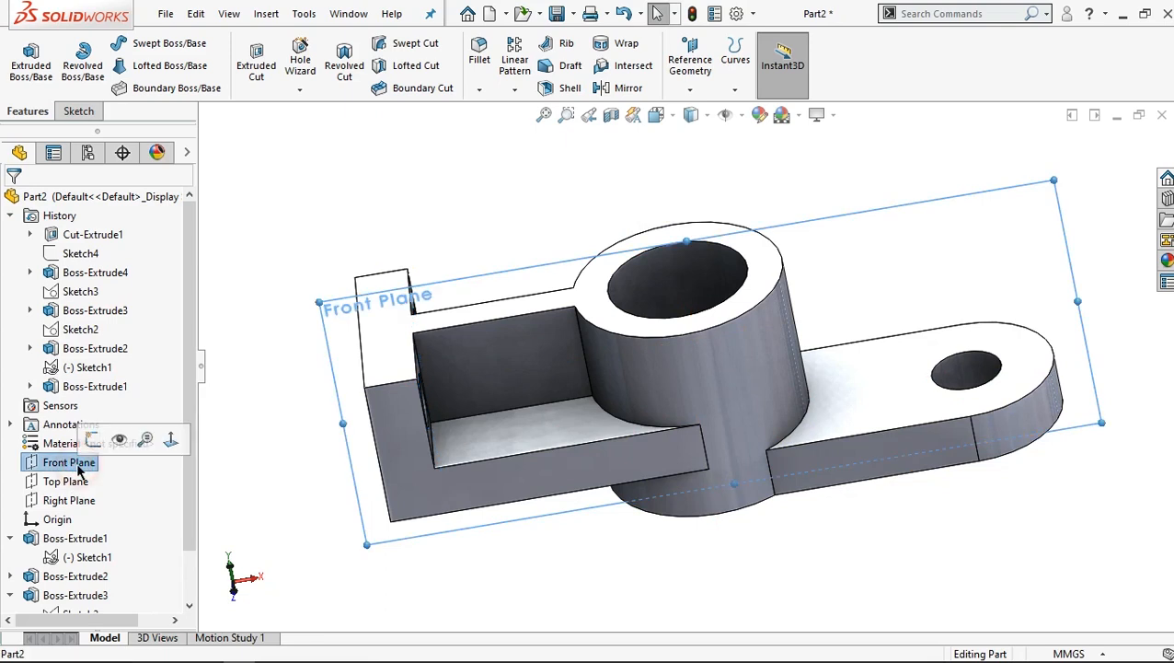
click(170, 440)
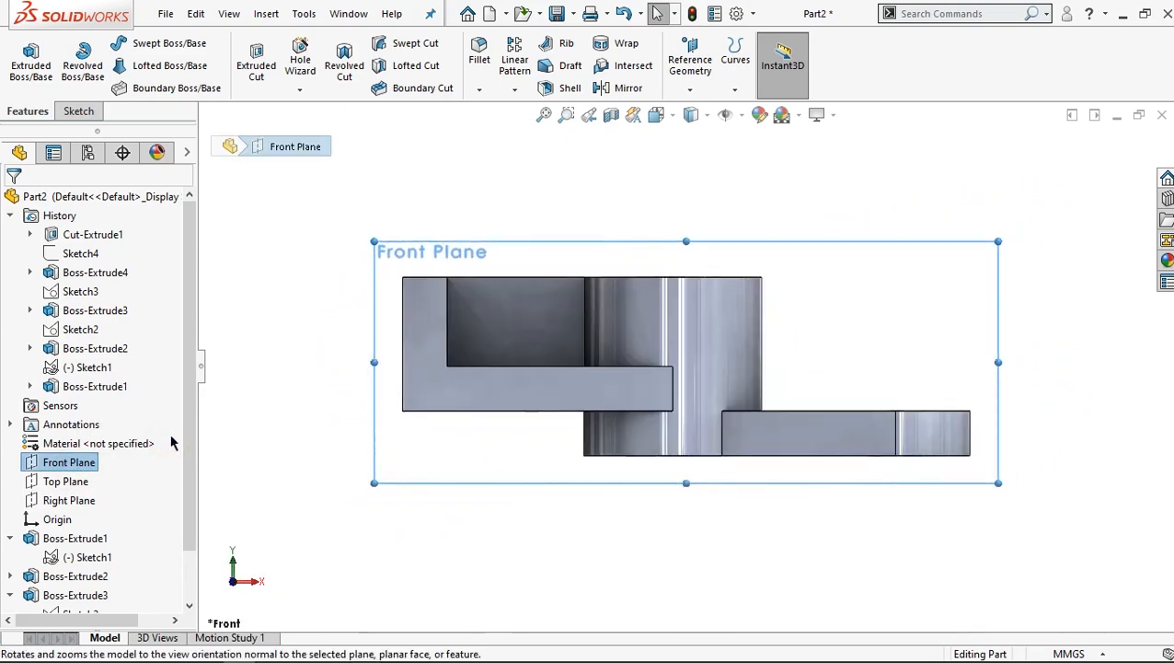
scroll(1003, 446, down, 1)
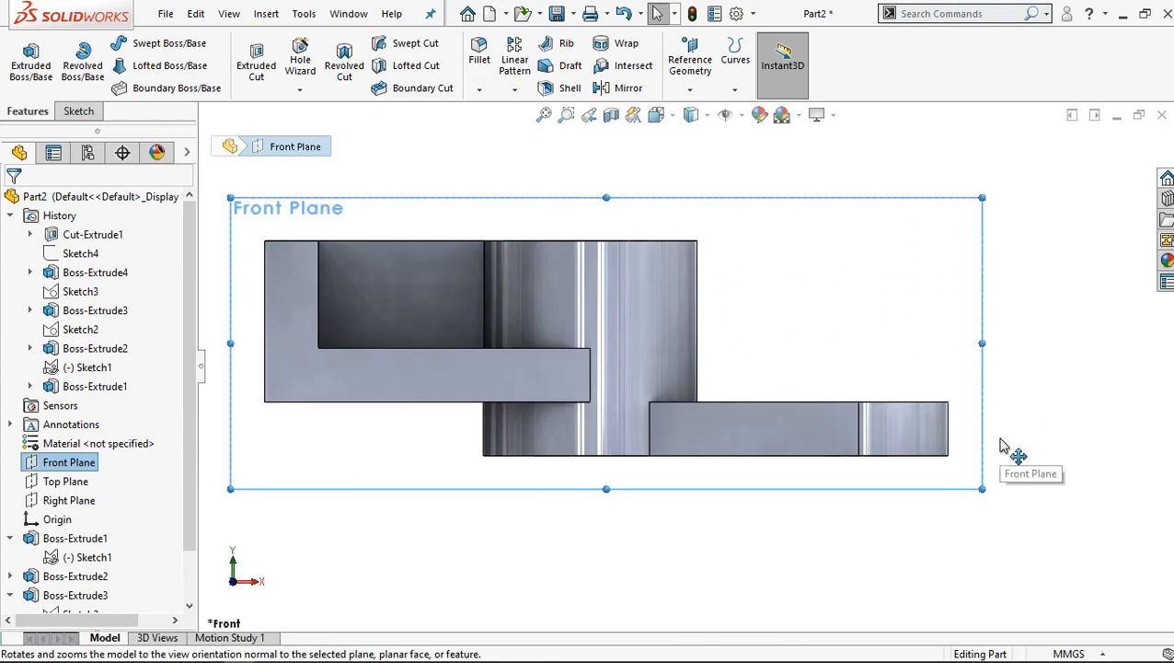
click(74, 110)
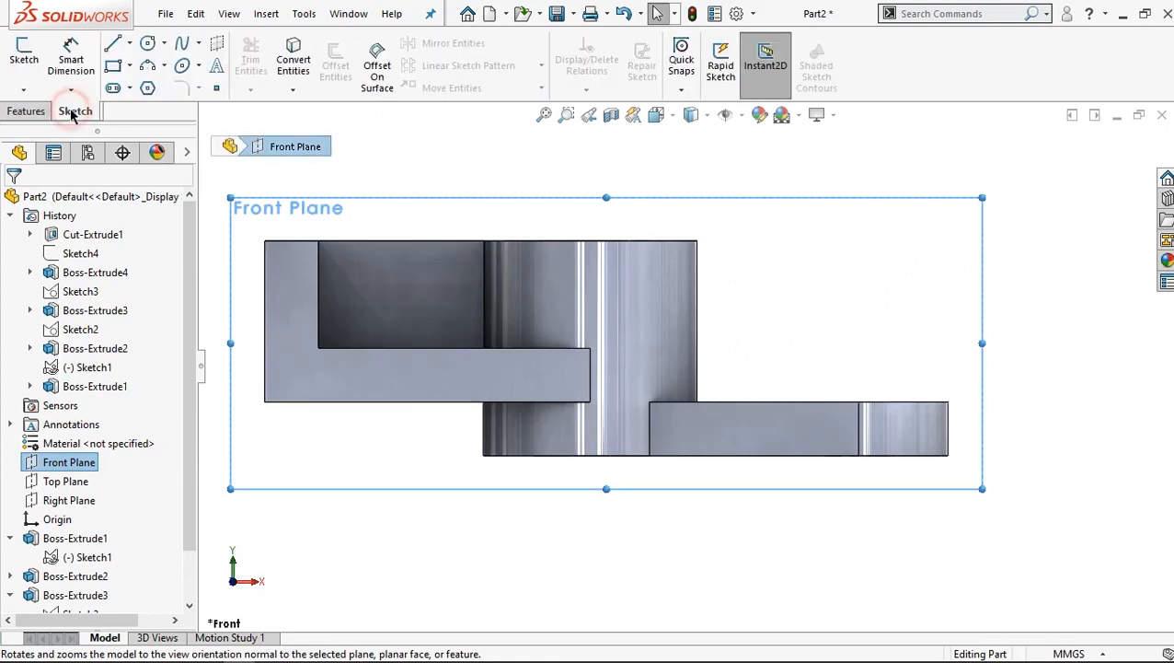
click(113, 48)
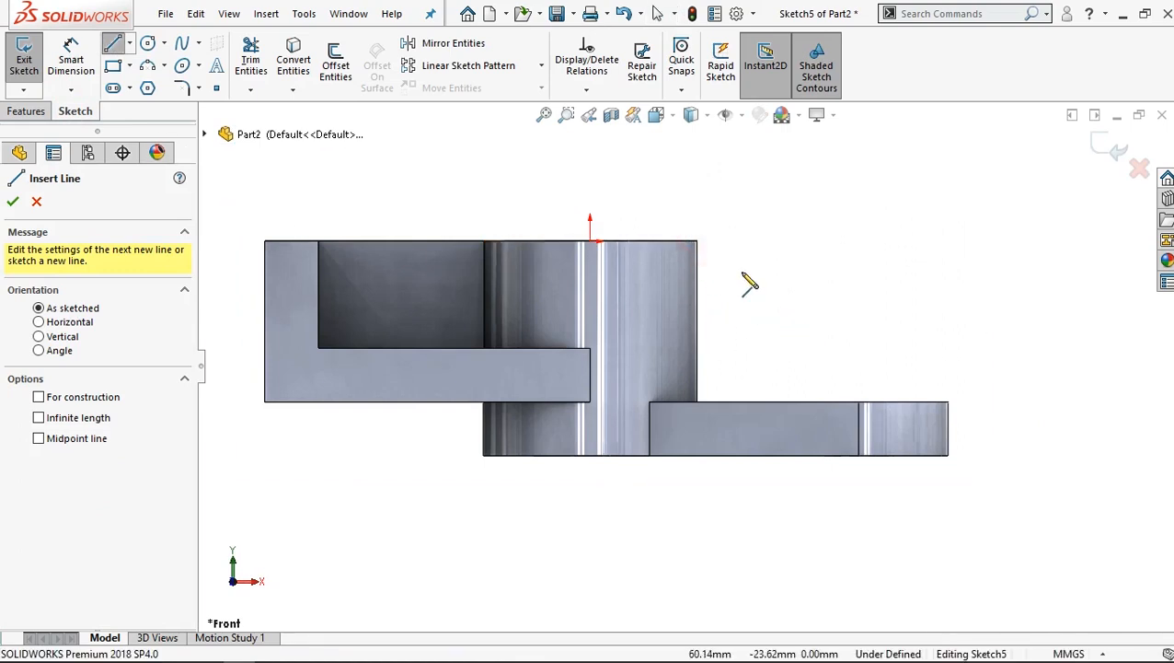
click(697, 242)
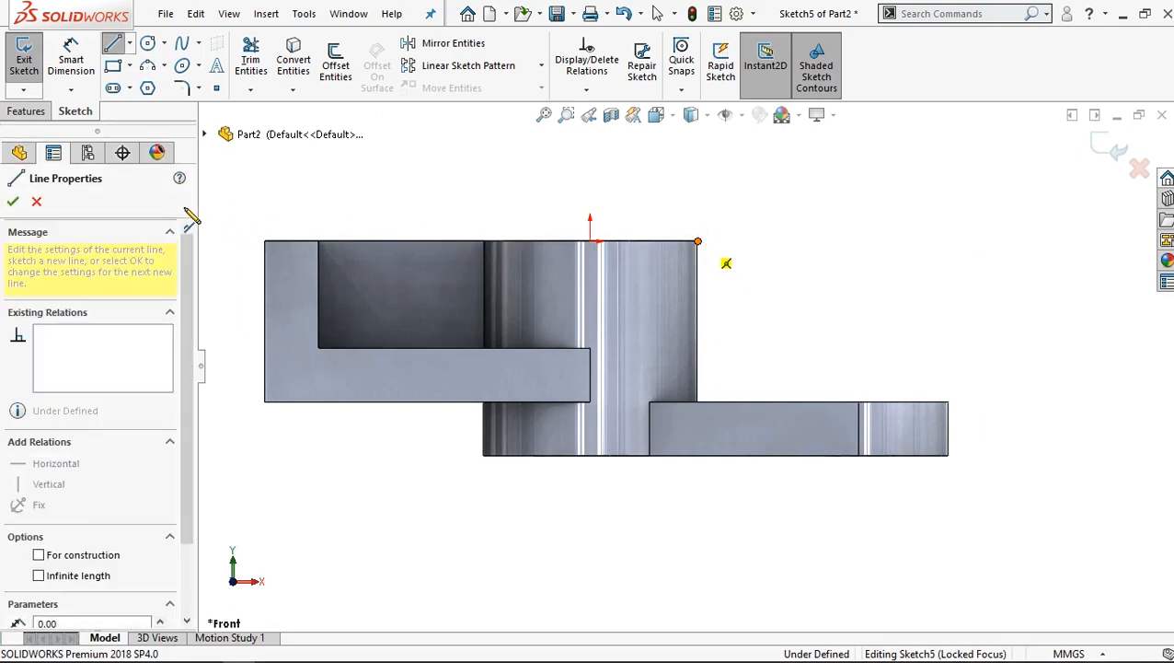
right_click(604, 180)
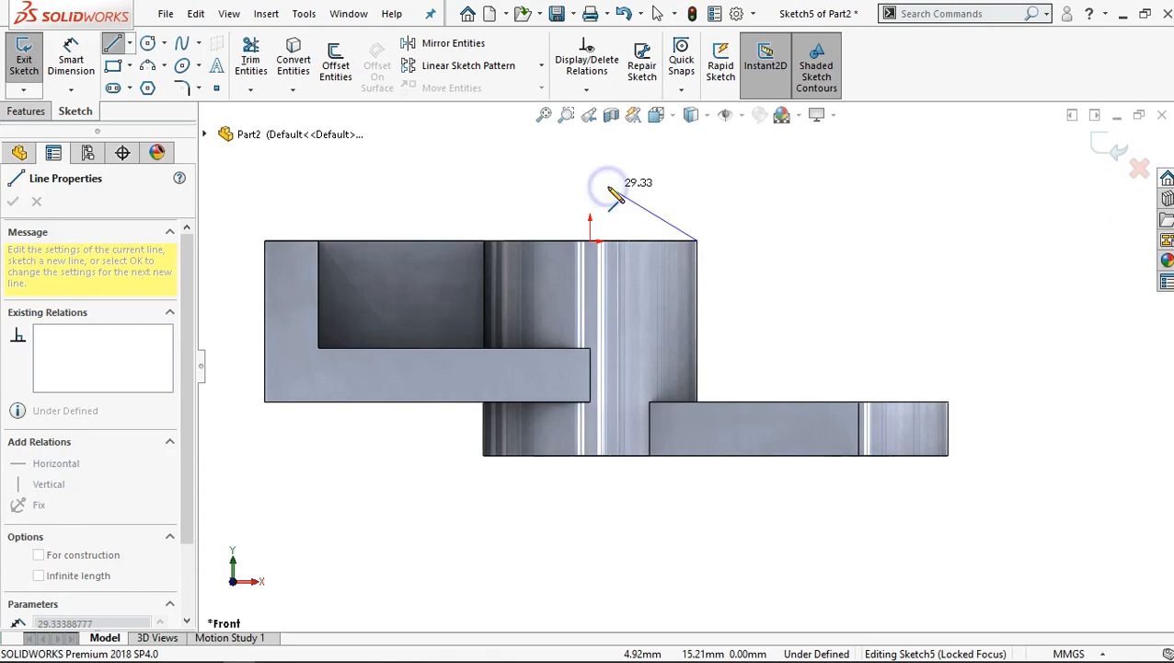
click(634, 195)
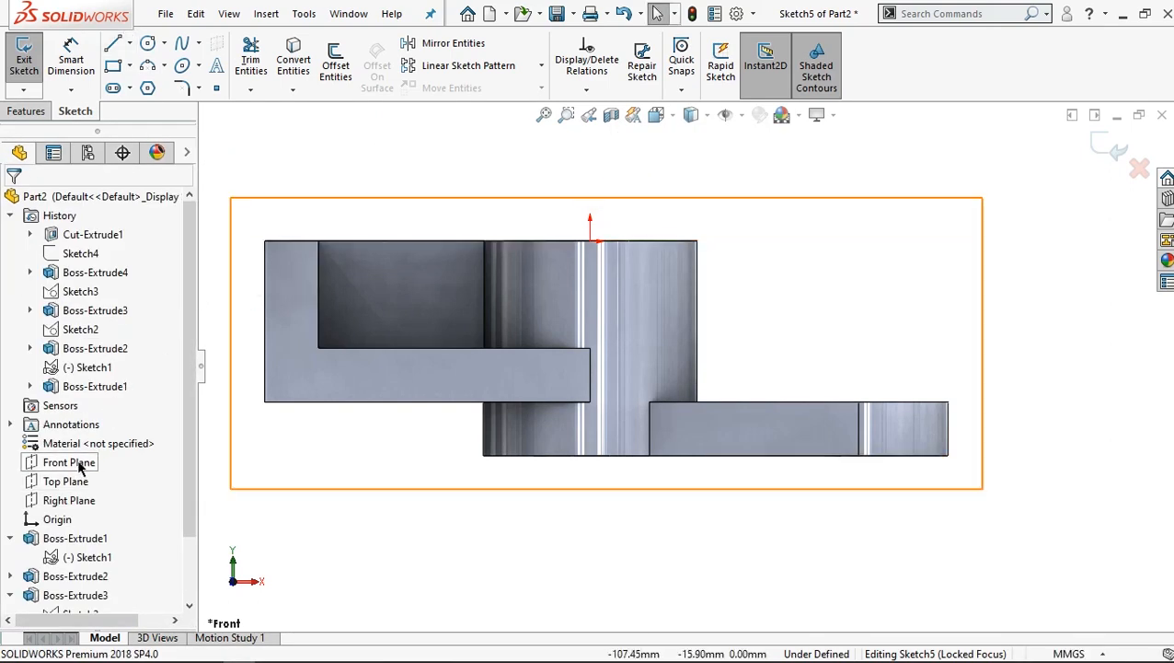
click(81, 464)
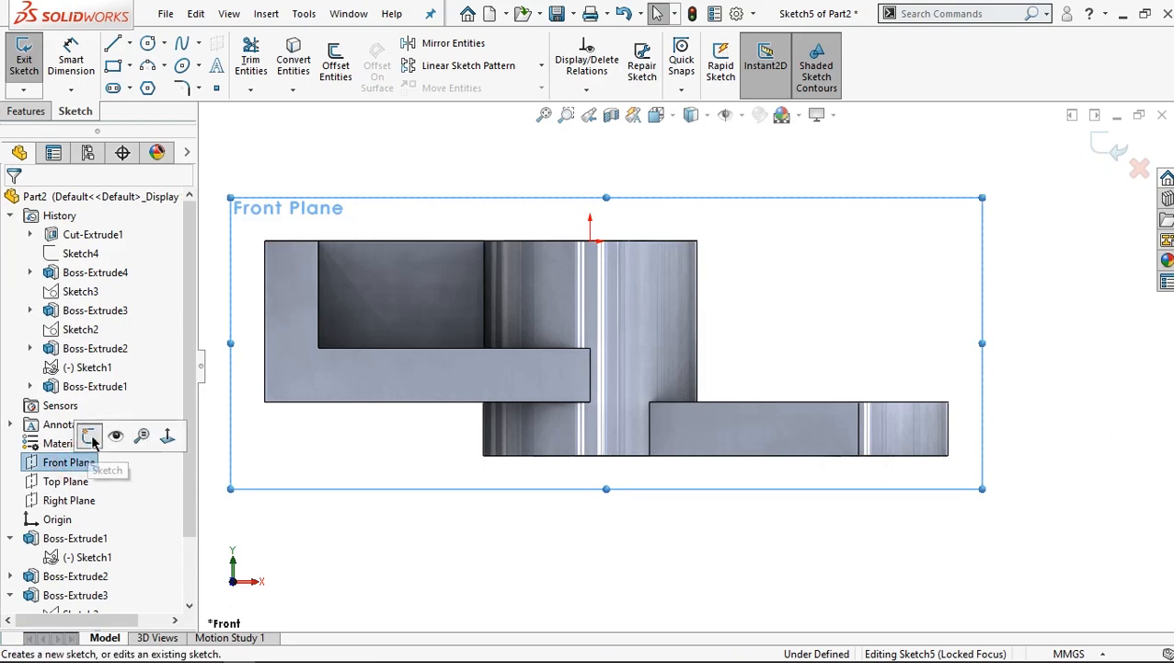
right_click(93, 464)
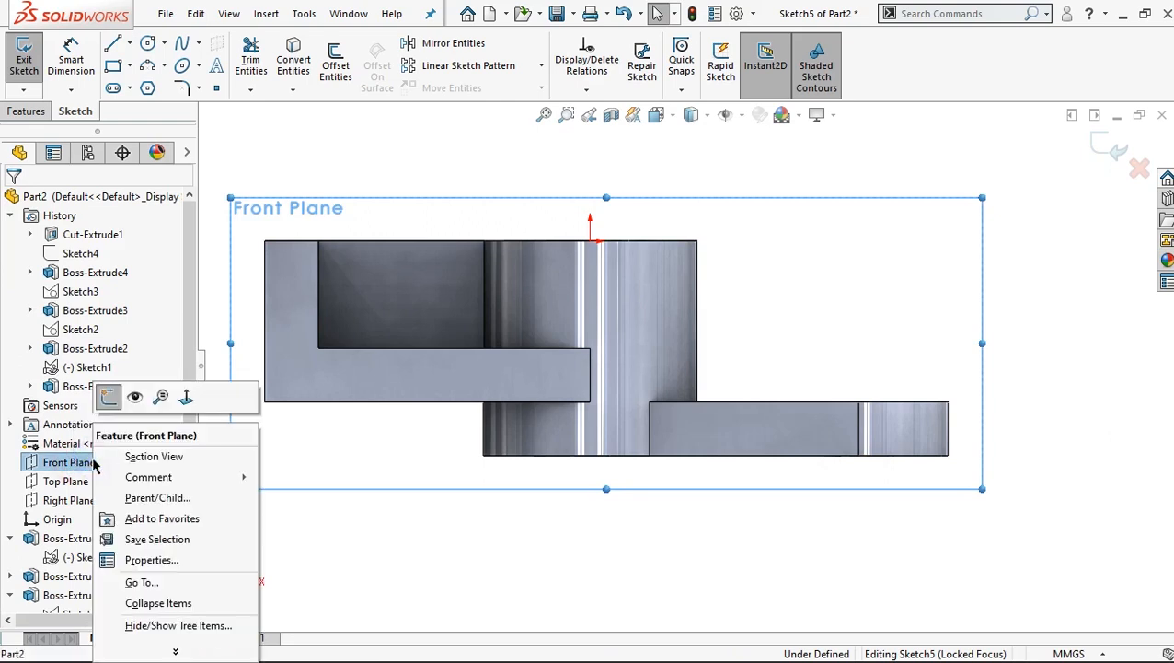
mouse_move(188, 306)
mouse_down()
mouse_move(193, 382)
mouse_move(210, 301)
mouse_up()
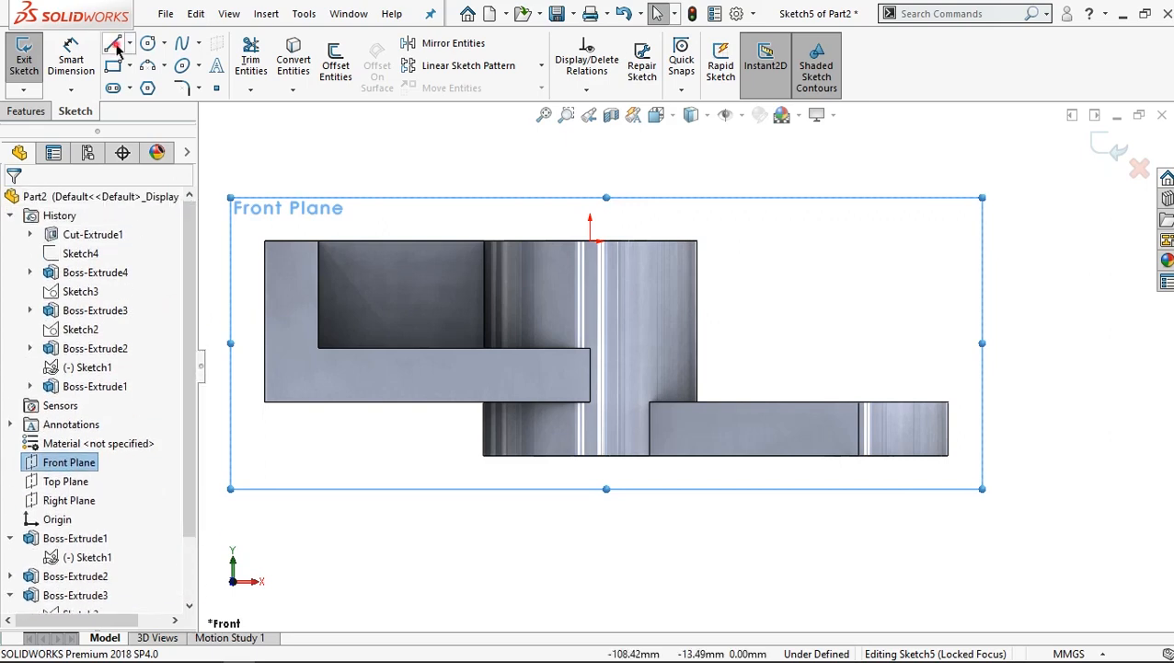
click(698, 241)
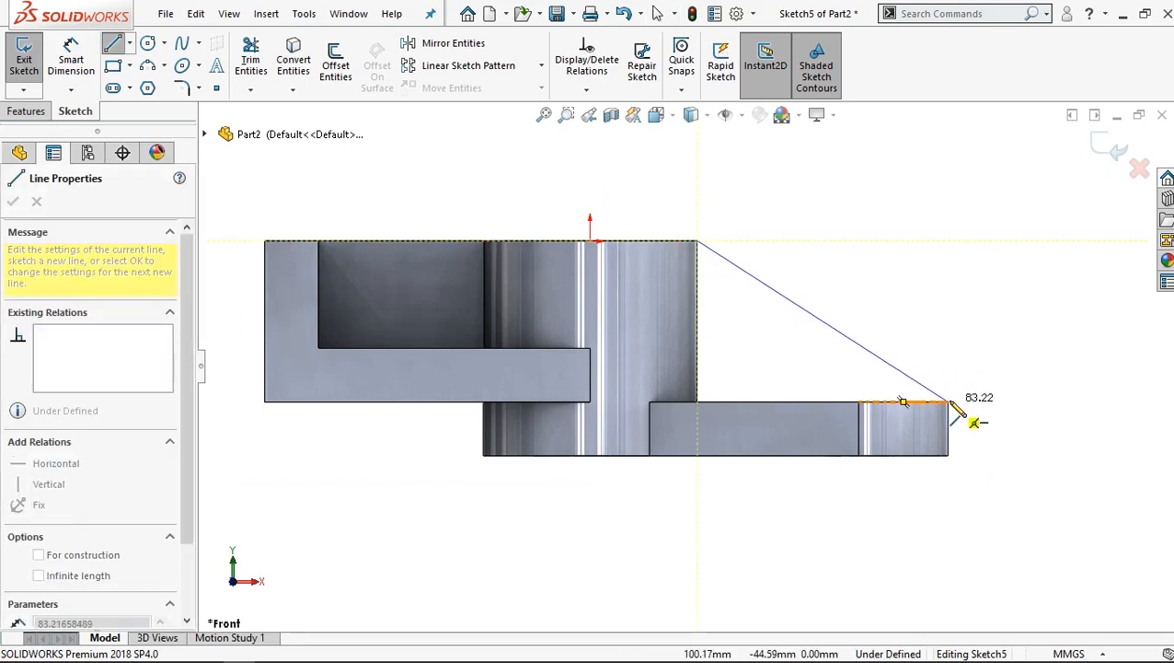
scroll(952, 408, down, 5)
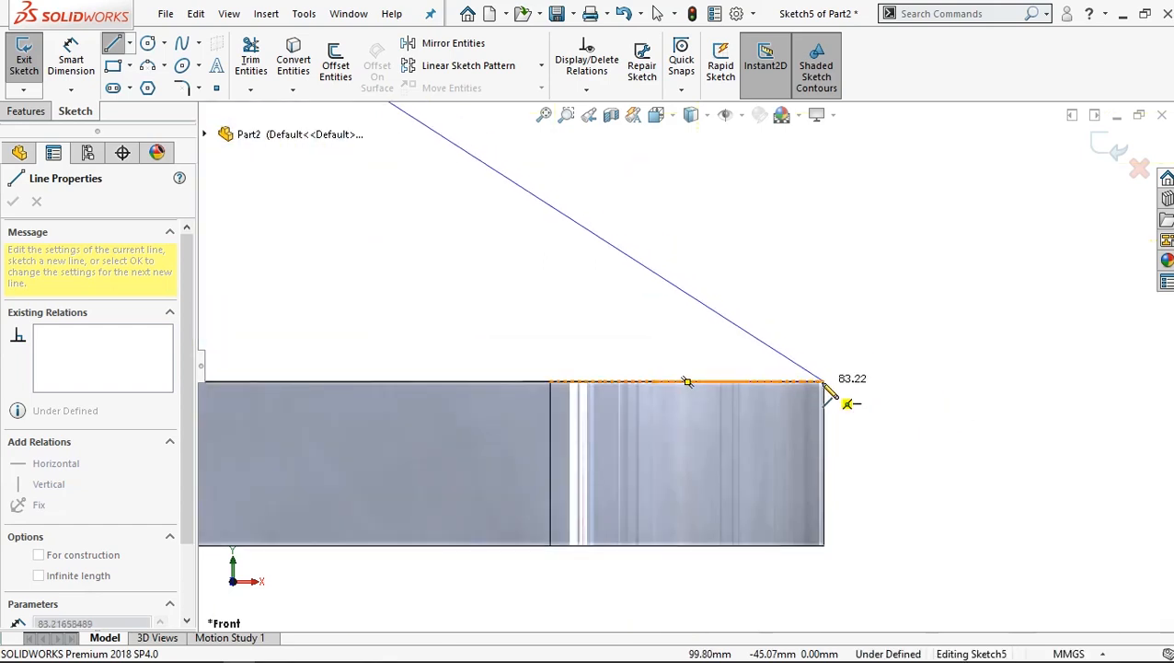
double_click(823, 382)
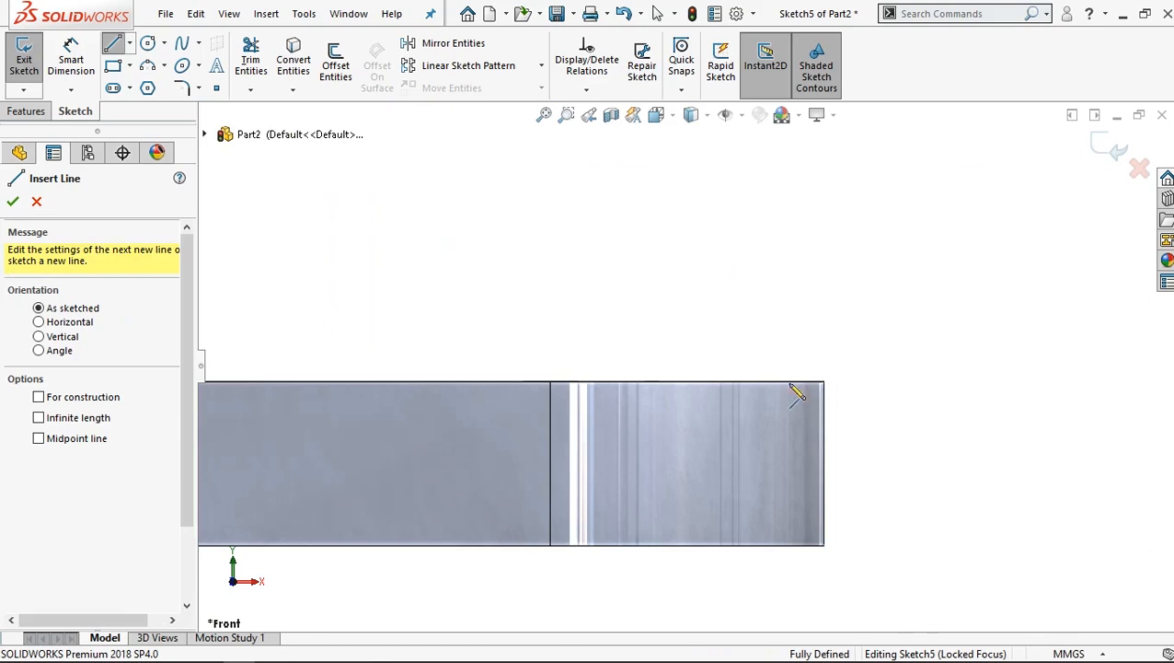
scroll(640, 414, up, 6)
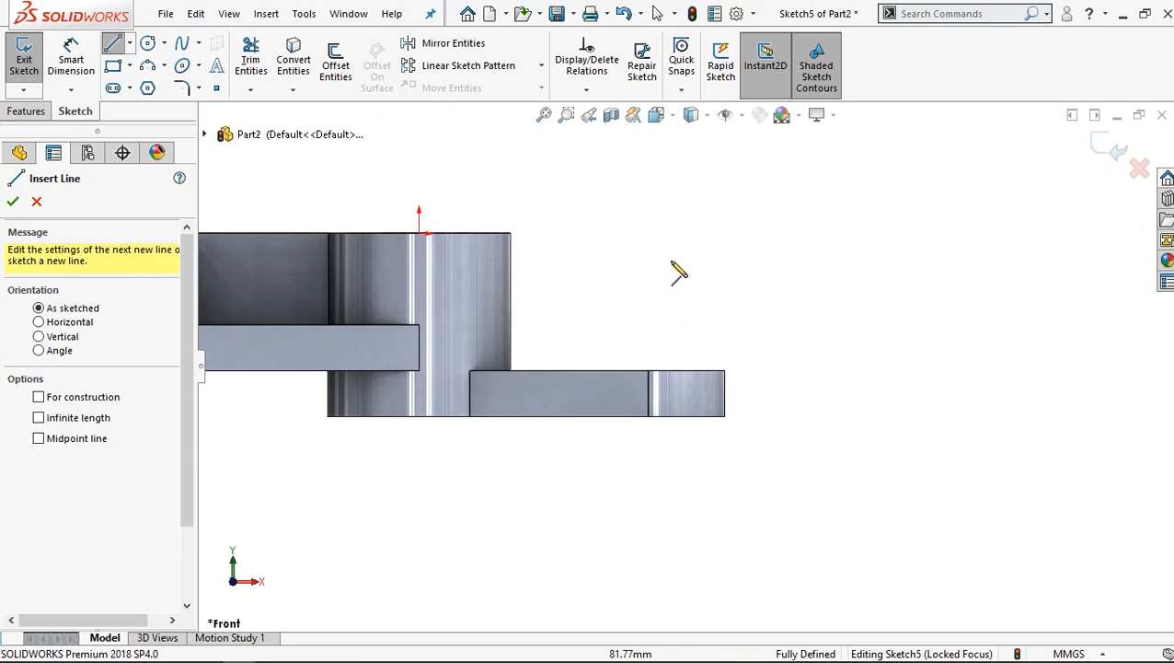
click(510, 234)
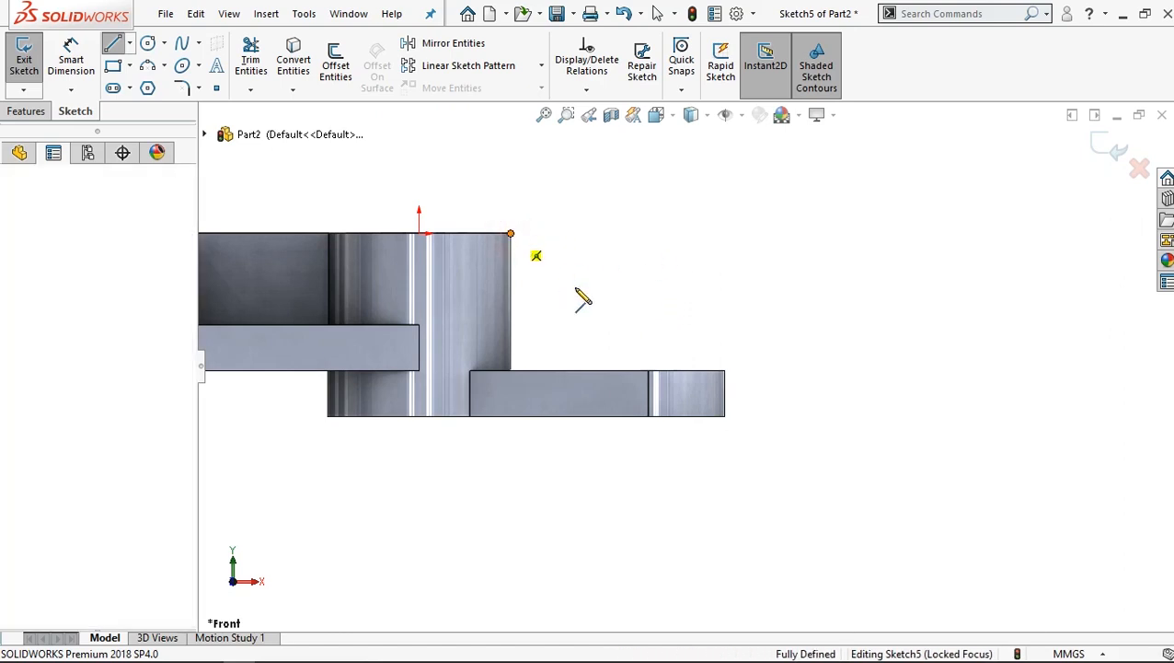
click(605, 371)
key(ctrl+z)
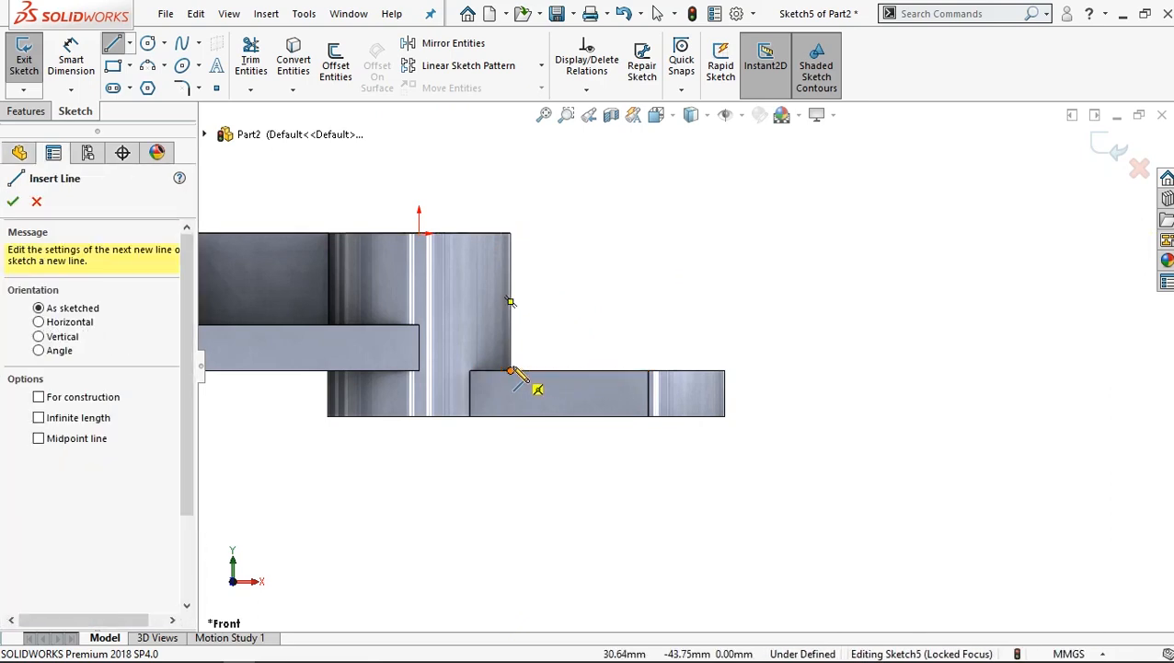
scroll(512, 372, down, 1)
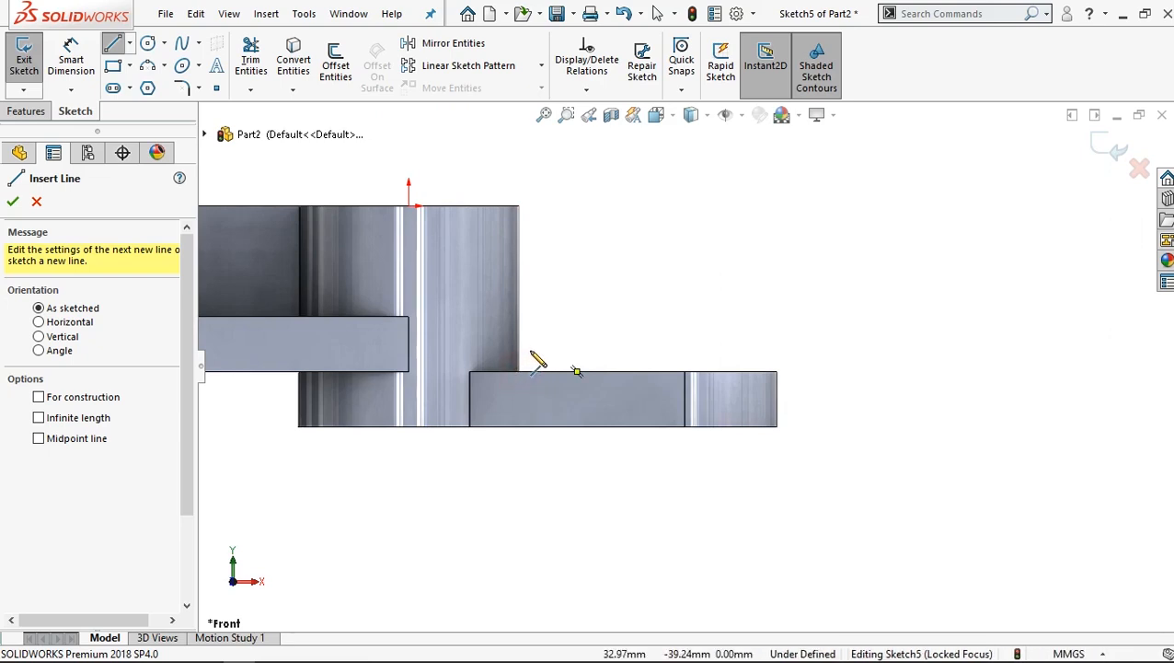
scroll(534, 373, down, 2)
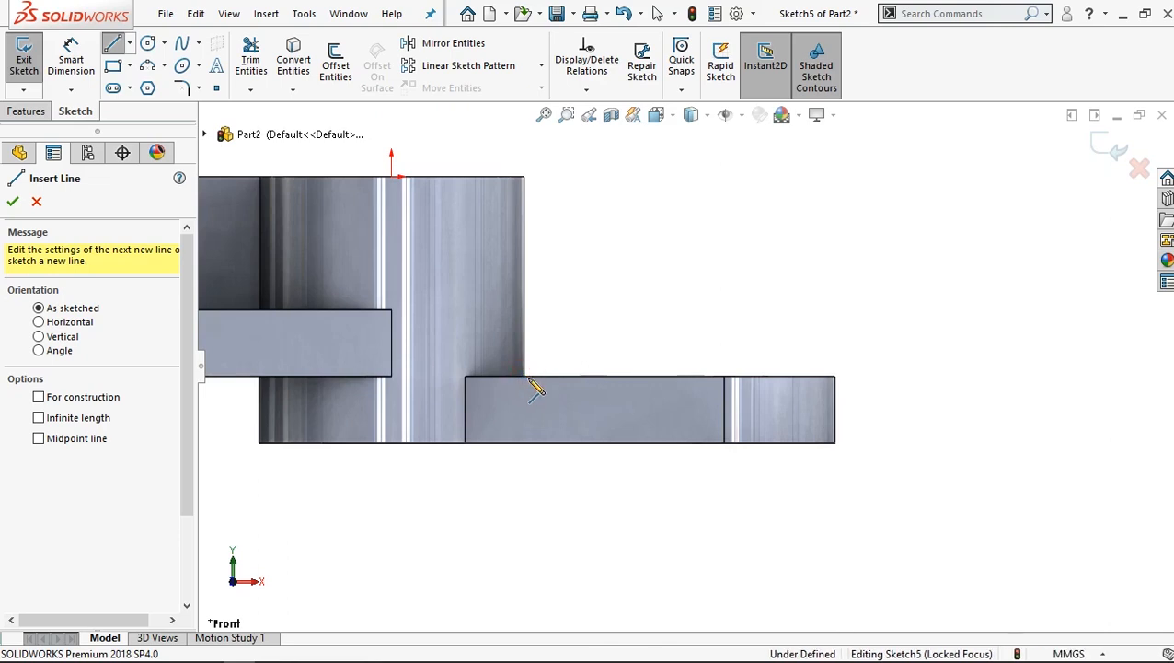
click(36, 202)
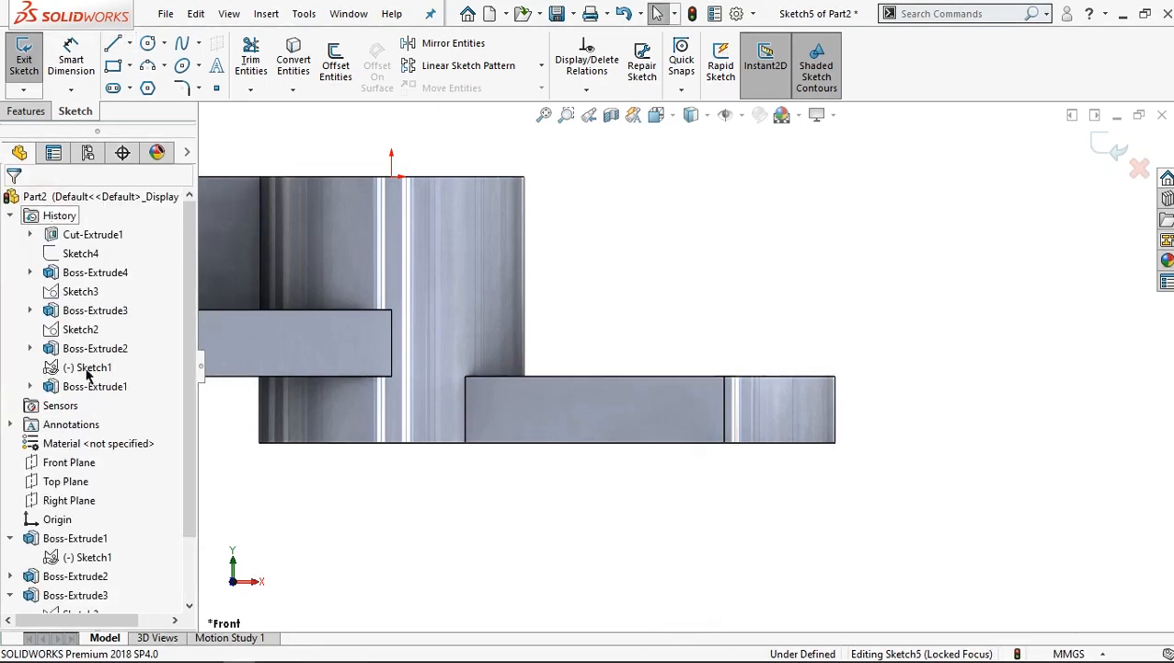
click(1105, 150)
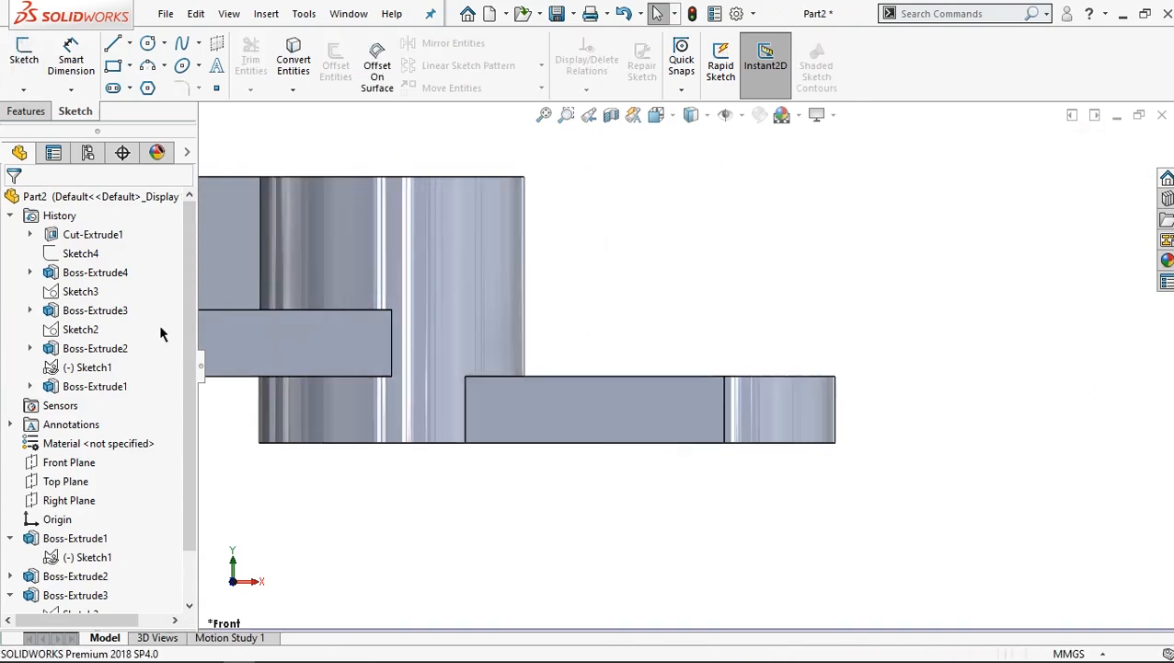
In a new Front Plane sketch, draw a line about 28 mm along the lower arm's top edge and slope up to the cylinder's upper corner.
click(72, 467)
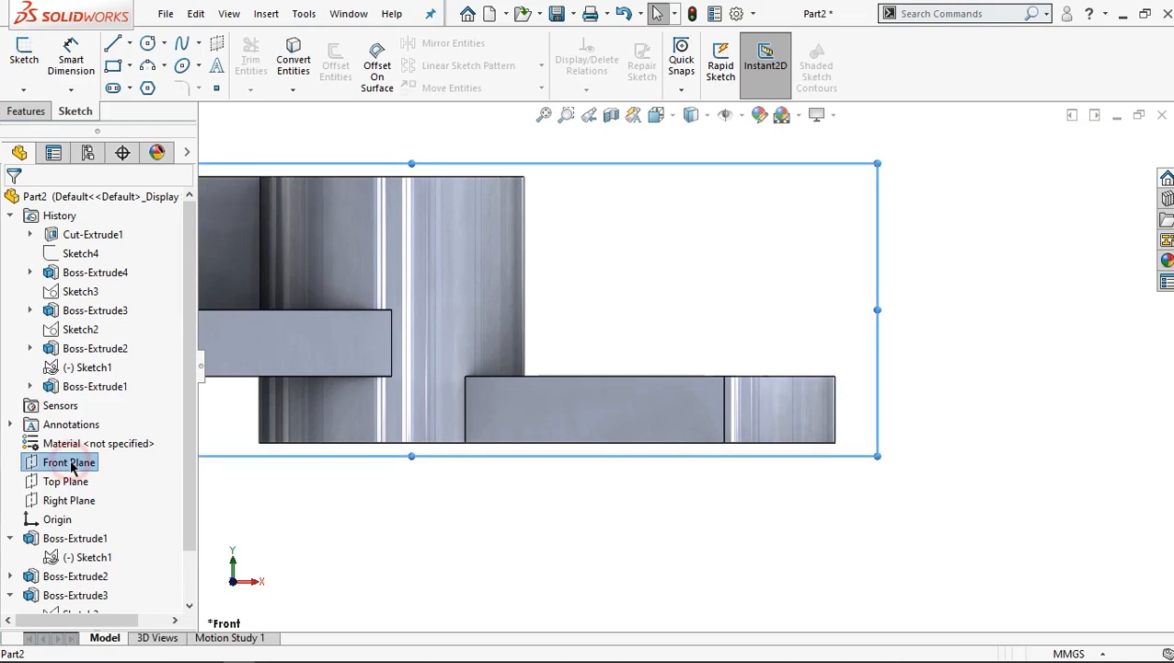
right_click(80, 465)
click(93, 350)
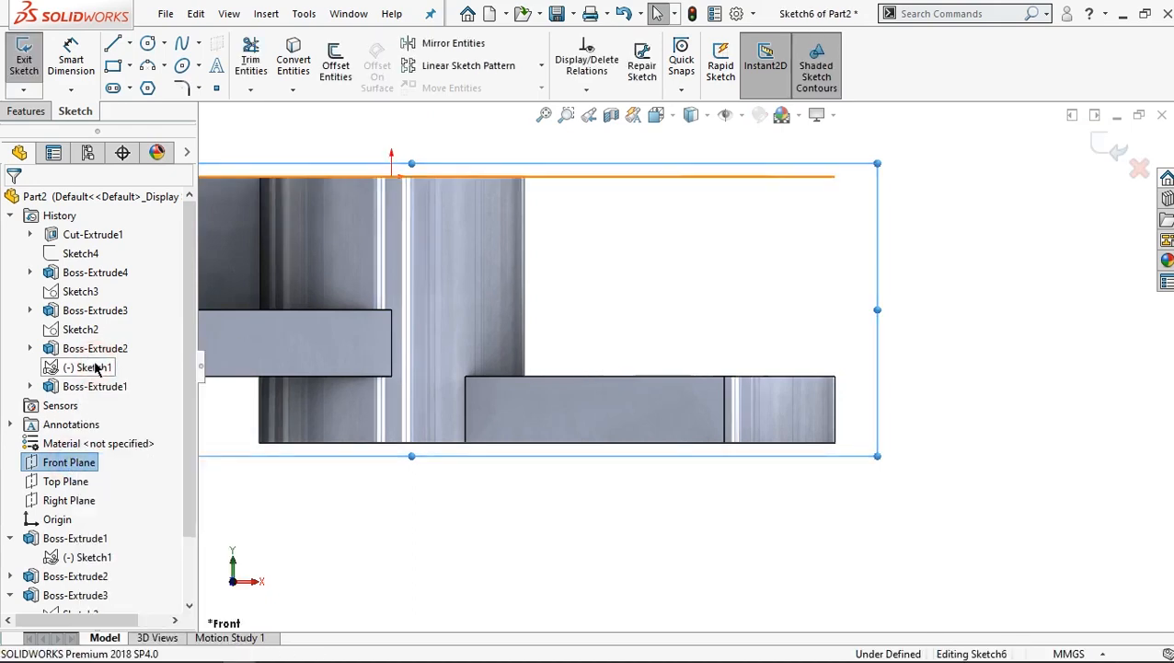
click(119, 49)
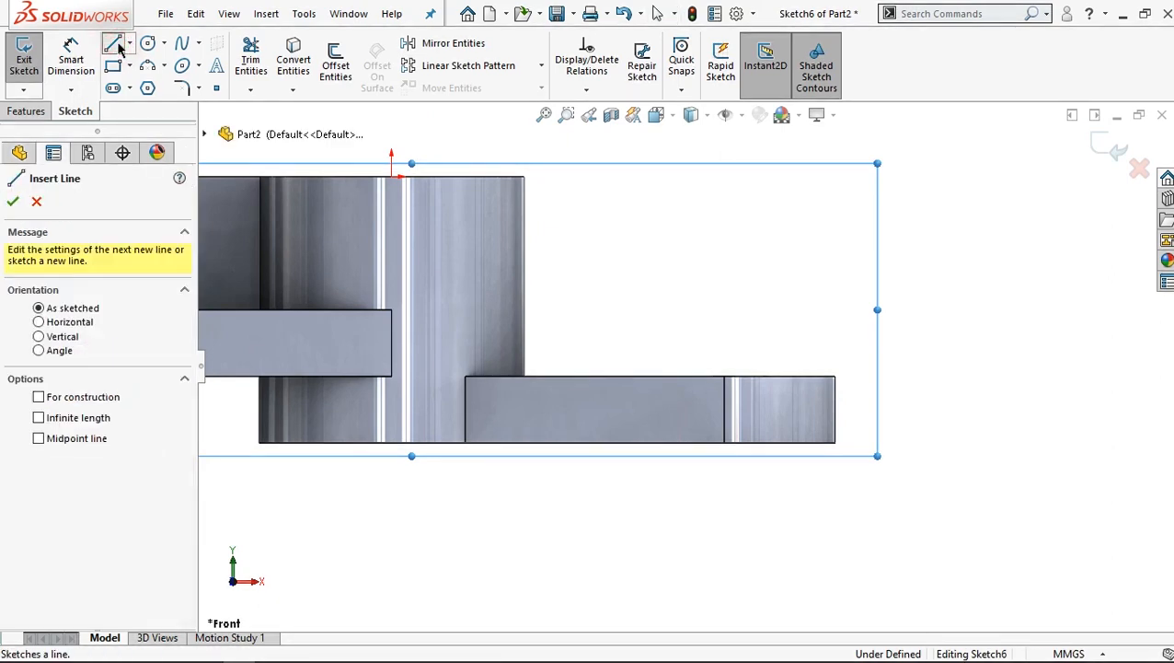
click(524, 377)
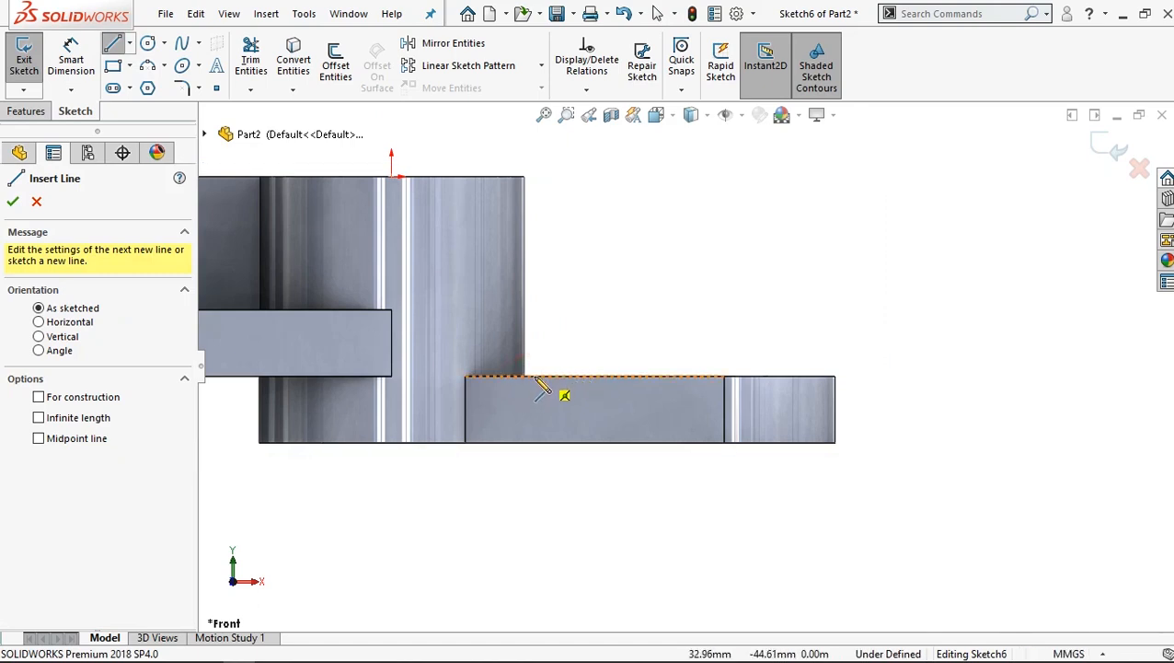
click(525, 376)
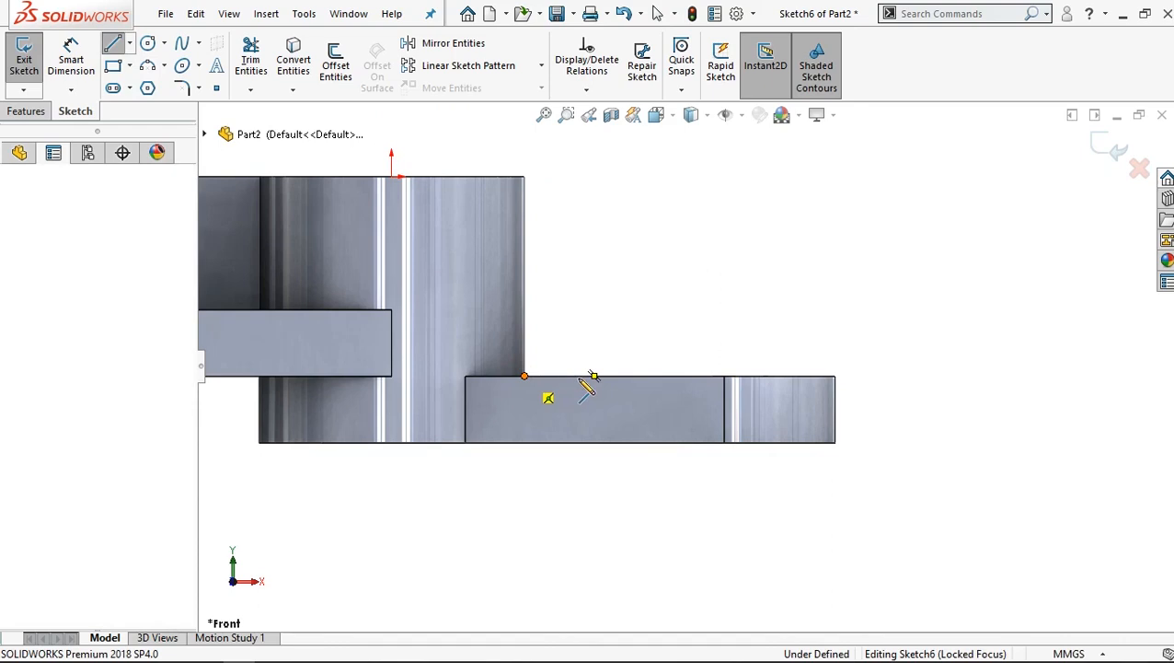
click(651, 376)
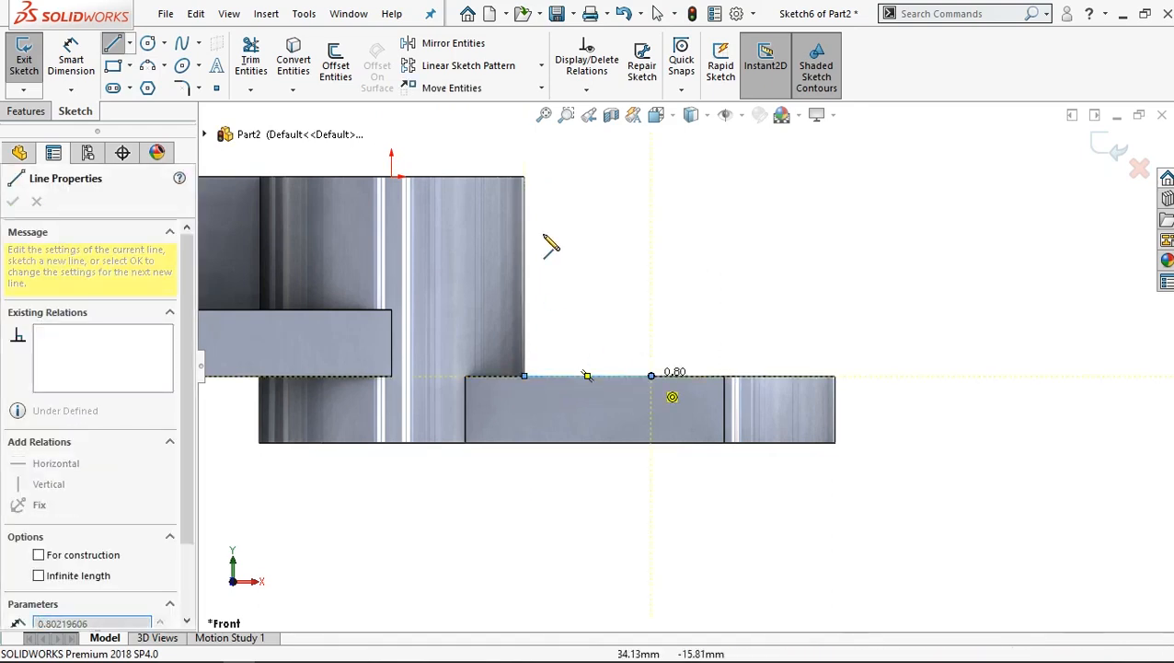
click(524, 177)
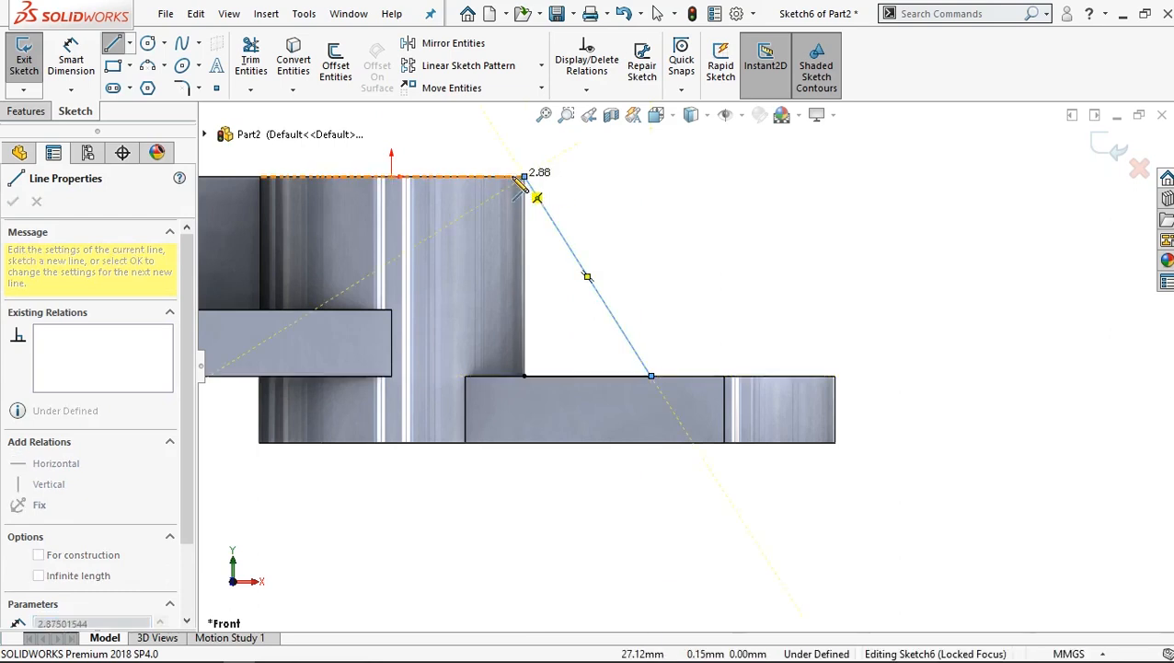
Extend the profile about 3 mm into the cylinder and close it with a 45 mm vertical line and a horizontal base line.
click(512, 177)
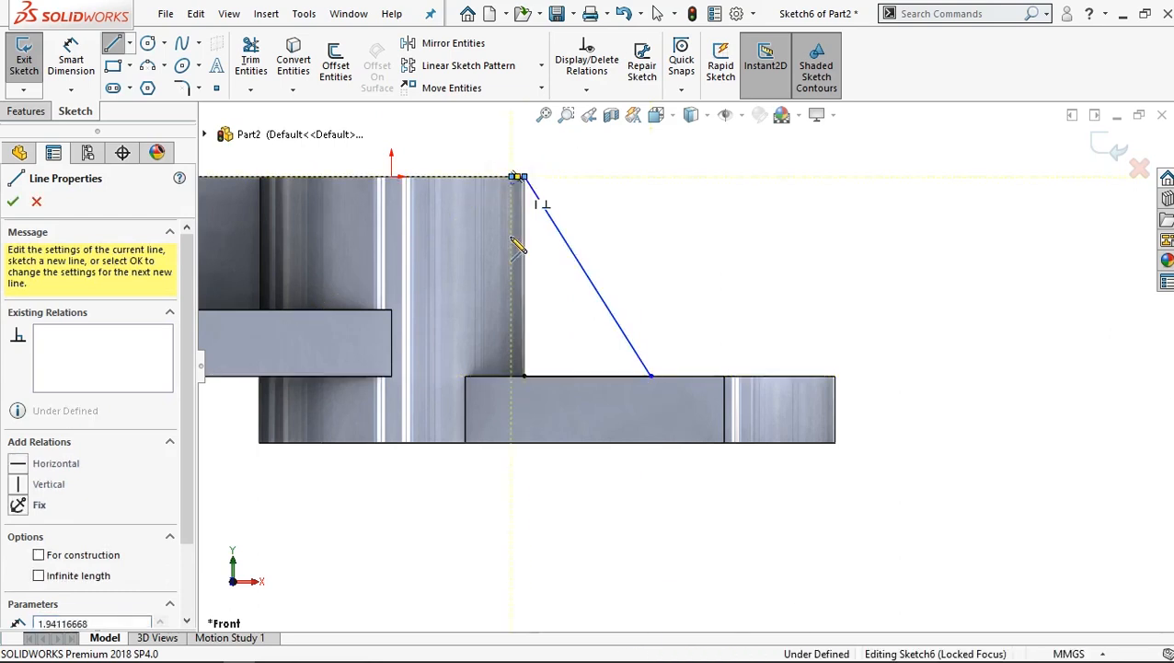
click(513, 376)
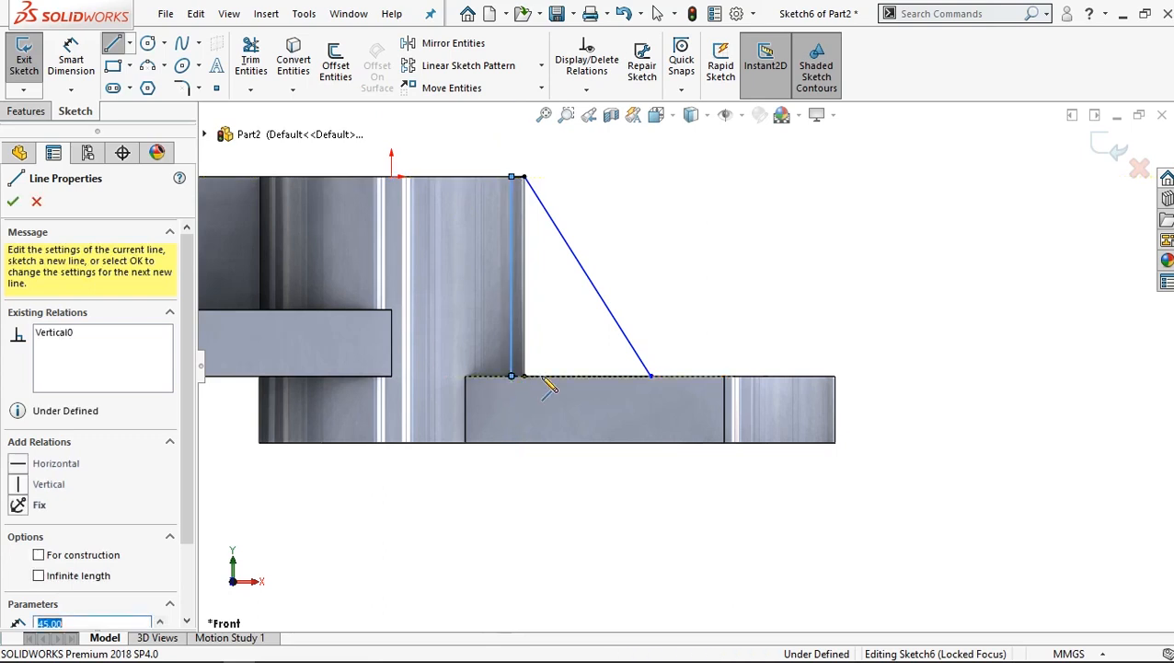
click(652, 376)
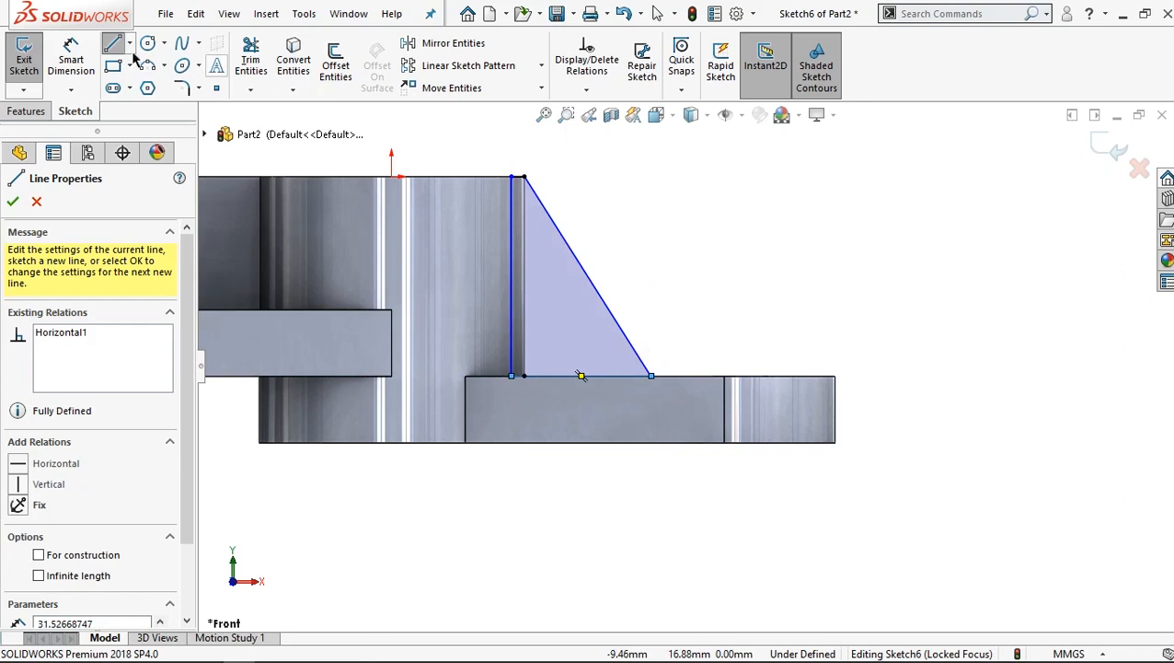
Dimension the triangle's horizontal base line on the lower arm and set it to 25 mm.
click(81, 58)
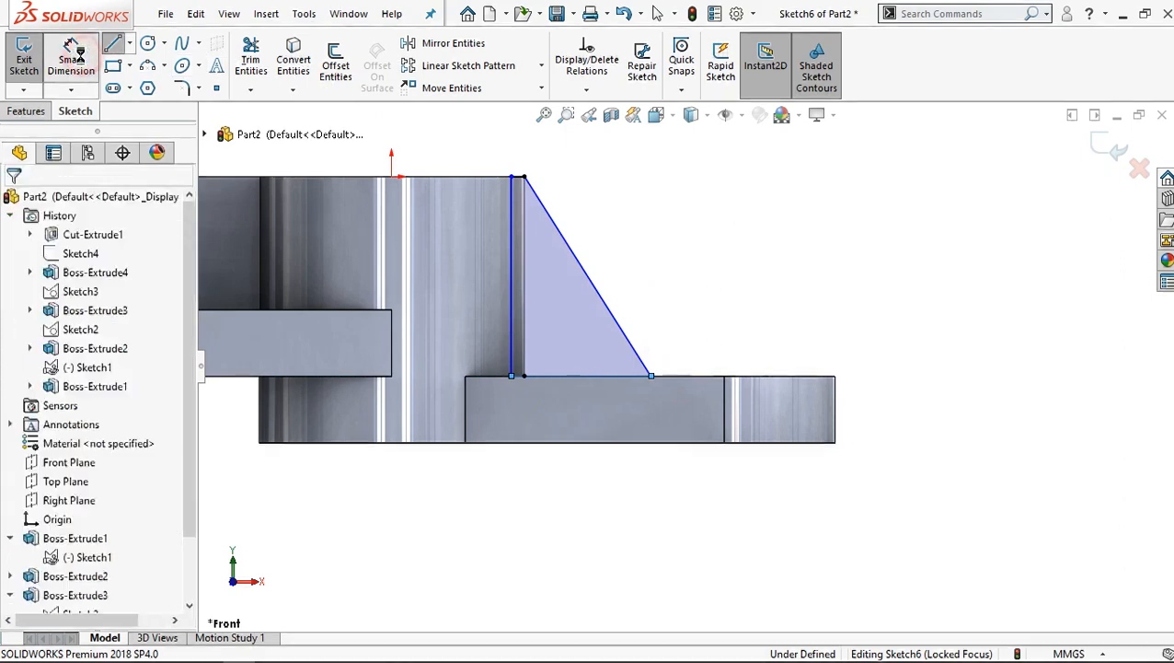
click(554, 376)
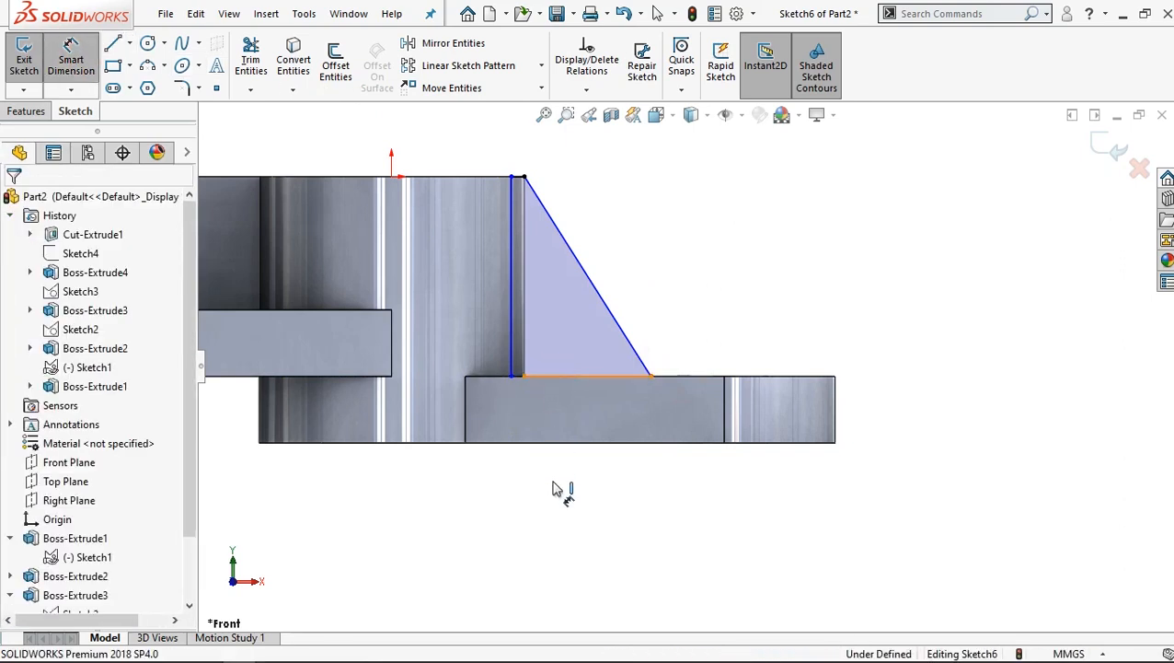
click(575, 513)
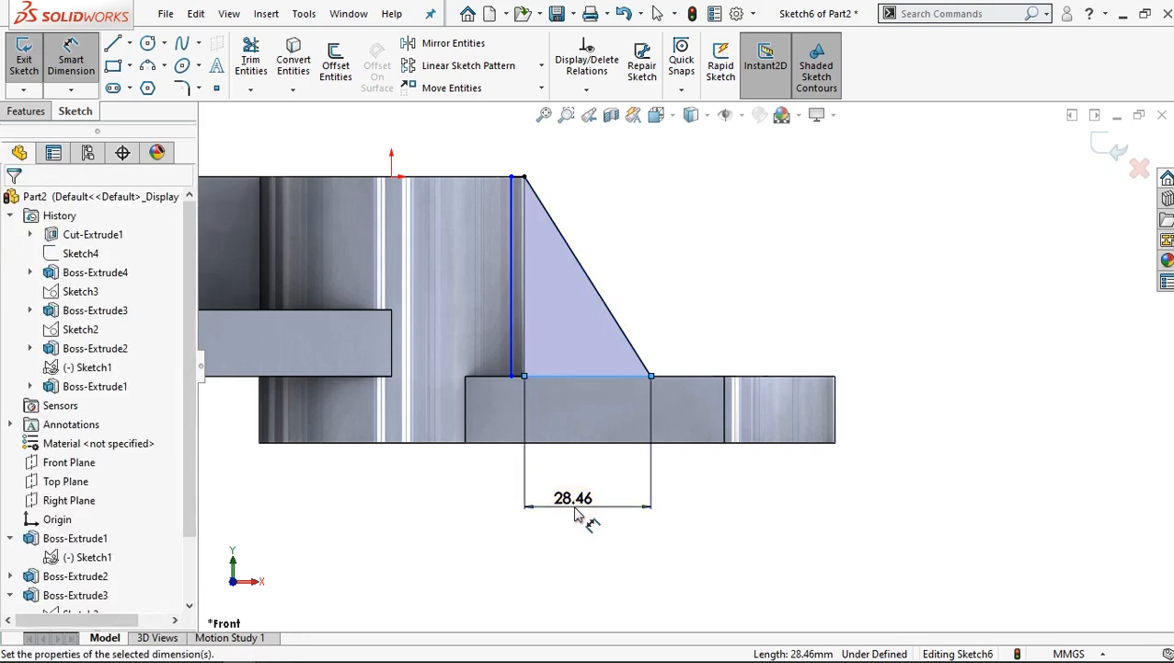
text(25)
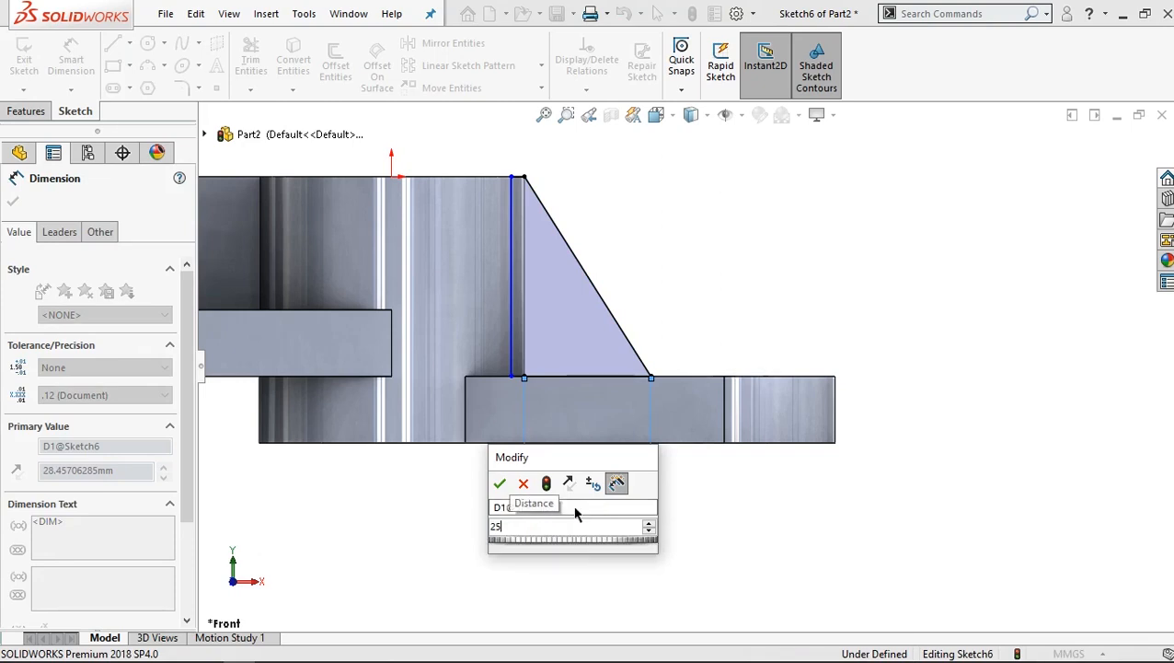
key(Escape)
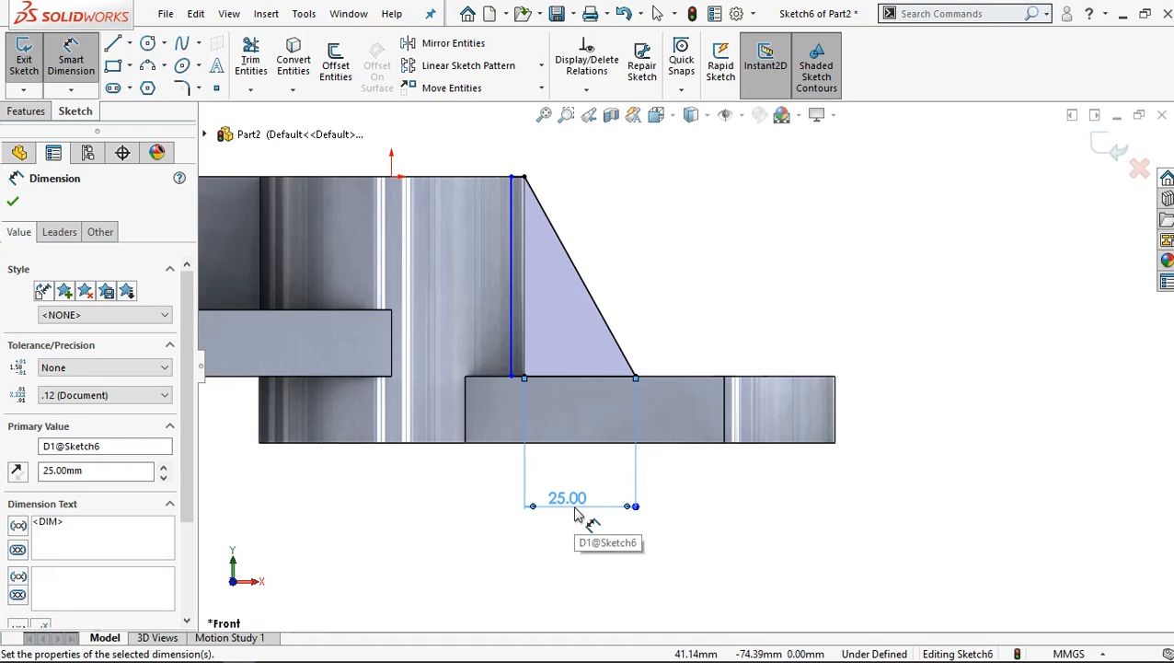
click(12, 205)
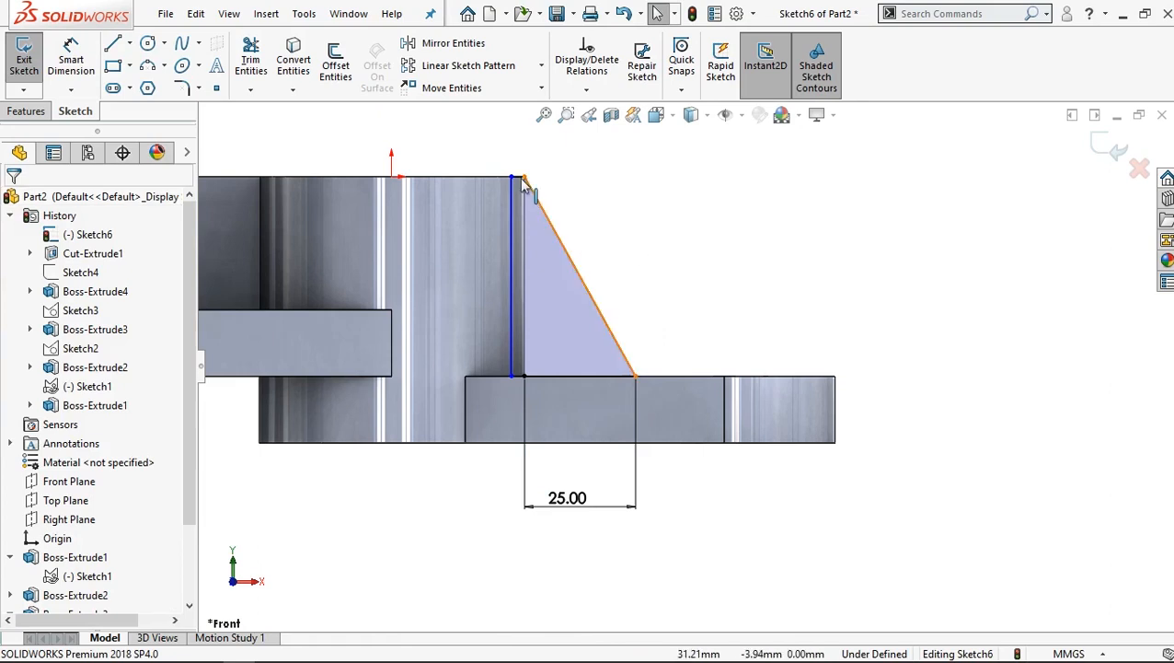
Examine where the triangular rib profile overlaps the cylinder wall and meets the lower arm, including in a tilted view.
scroll(521, 179, down, 2)
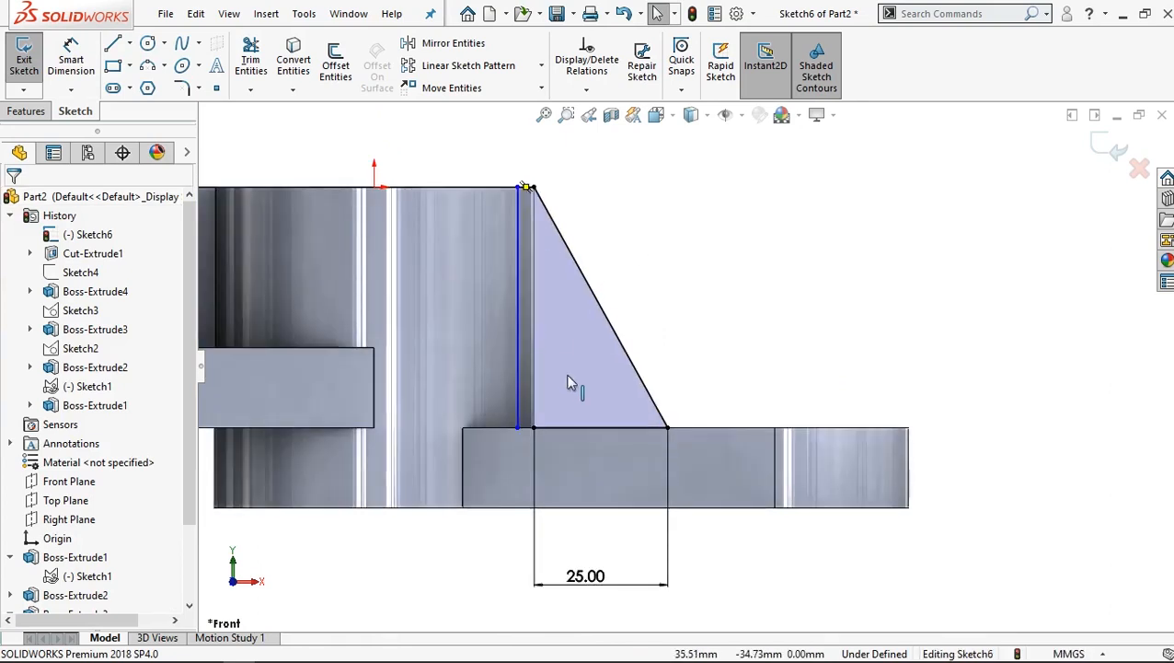
scroll(538, 460, down, 3)
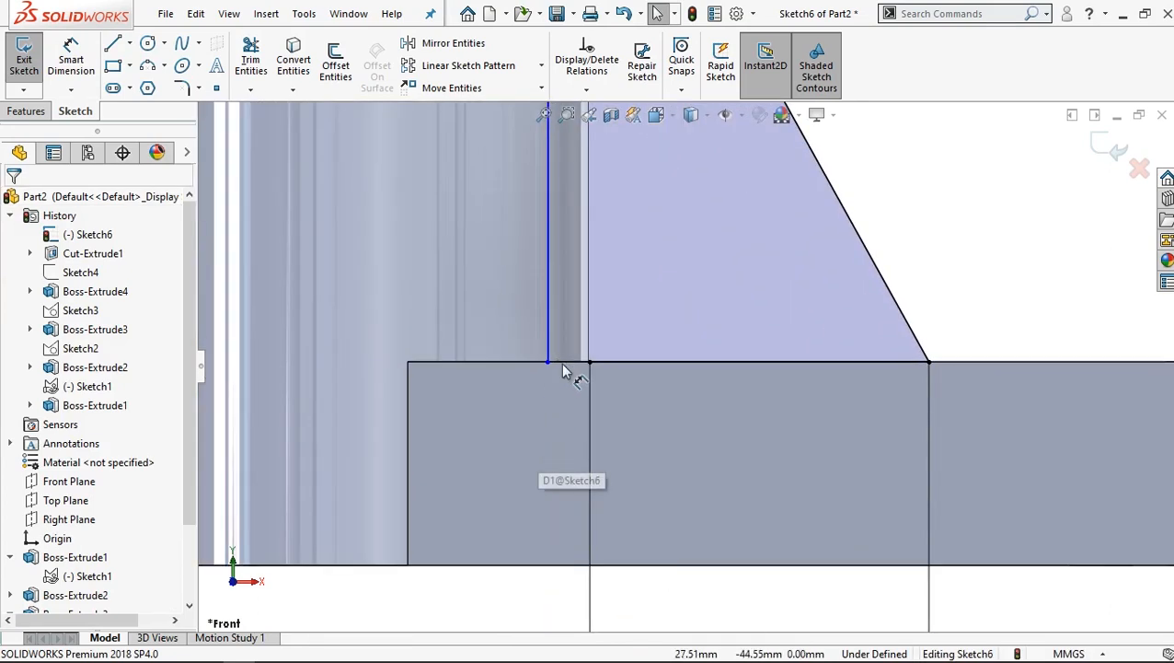
scroll(571, 344, up, 2)
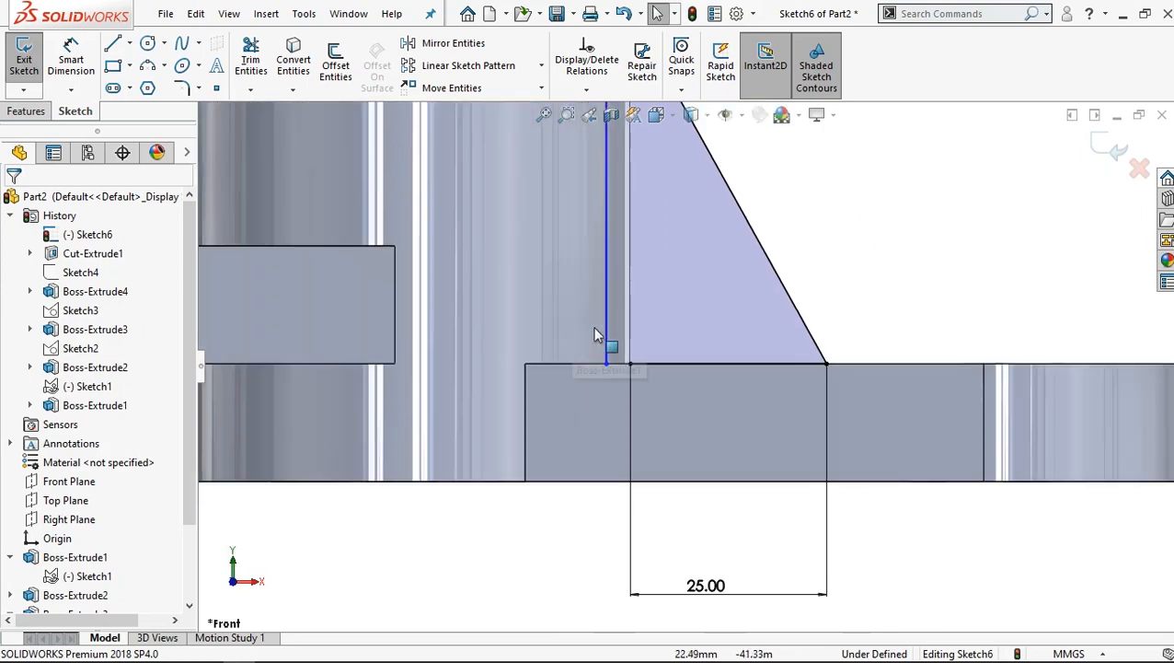
scroll(657, 291, up, 3)
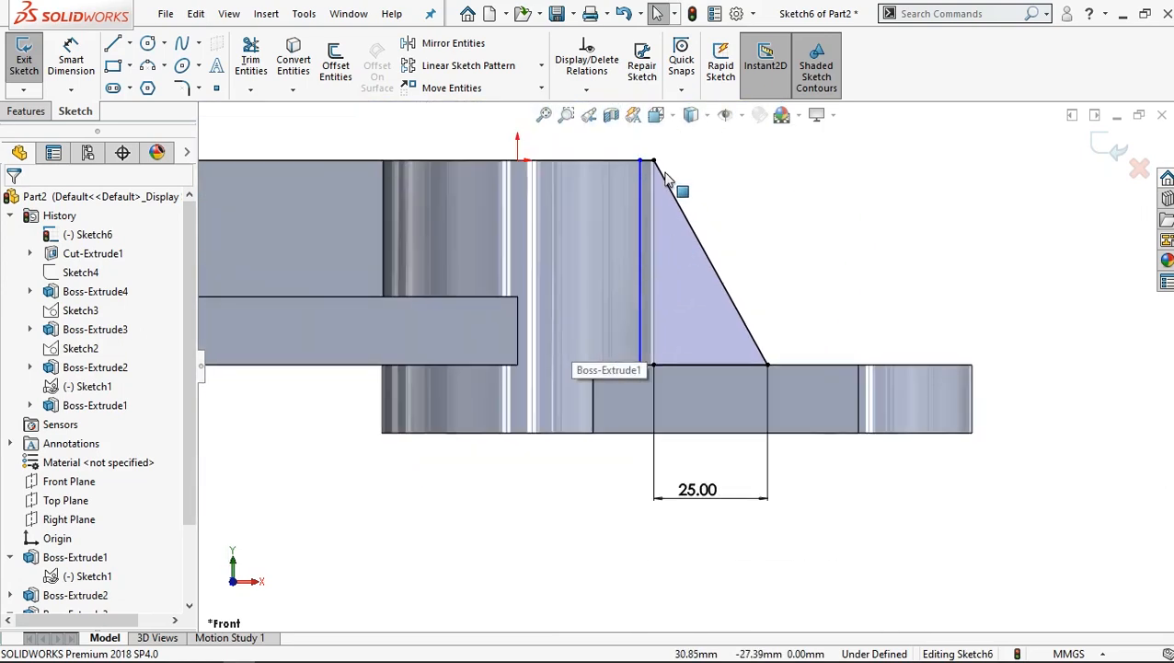
scroll(669, 183, down, 3)
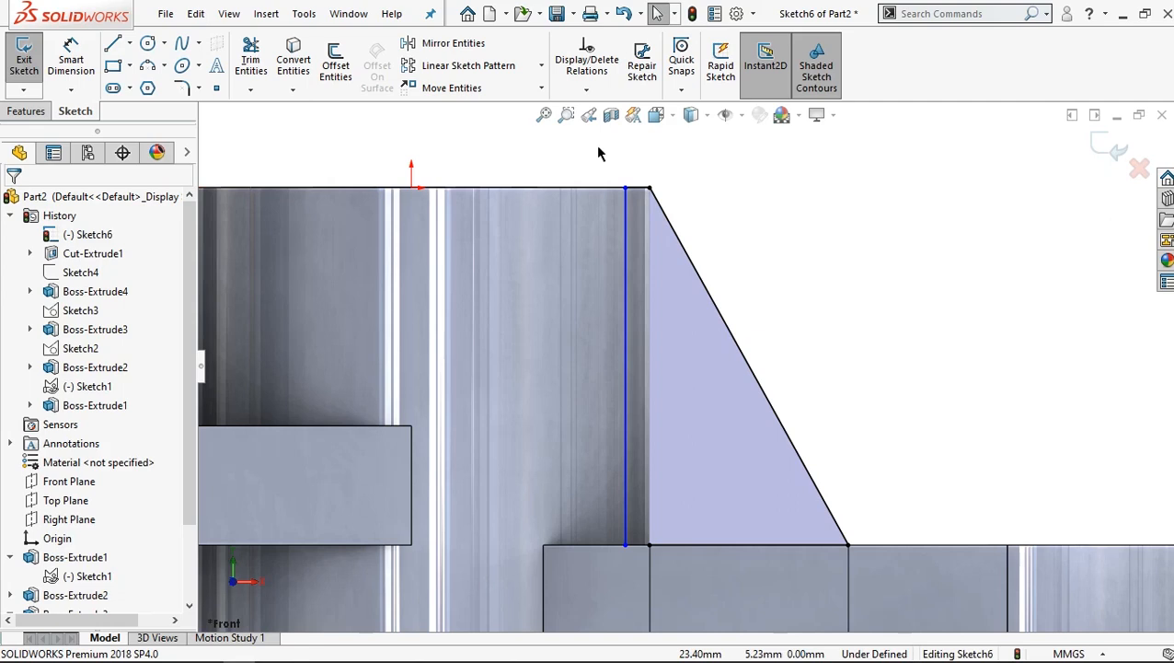
scroll(759, 300, up, 1)
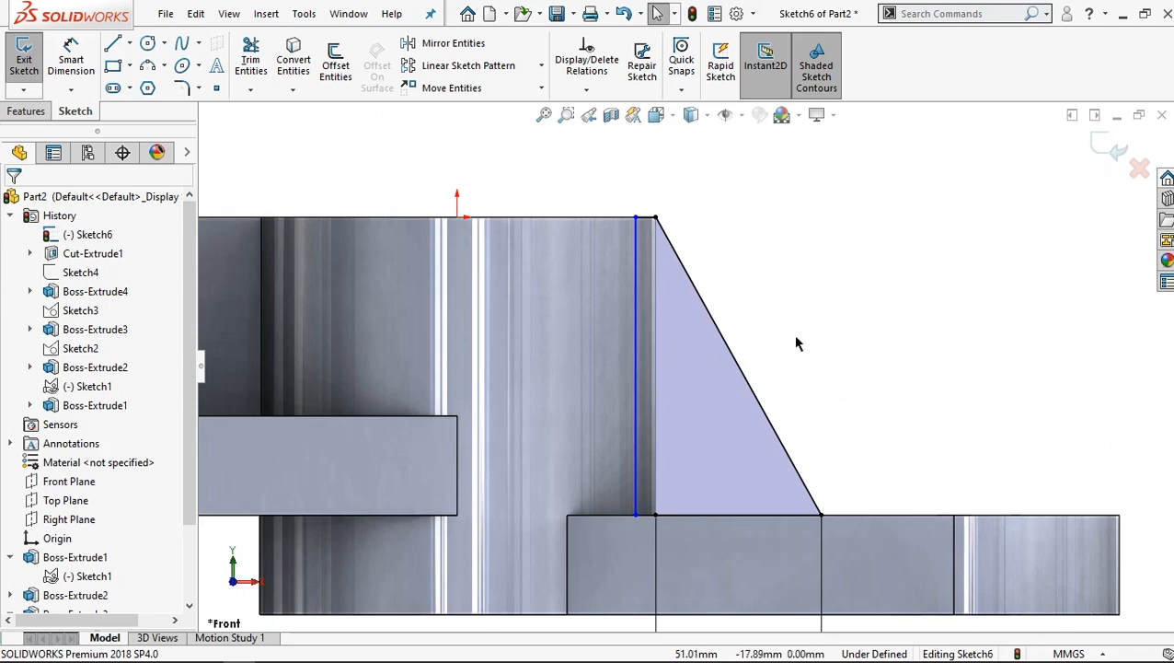
middle_drag(798, 343, 778, 365)
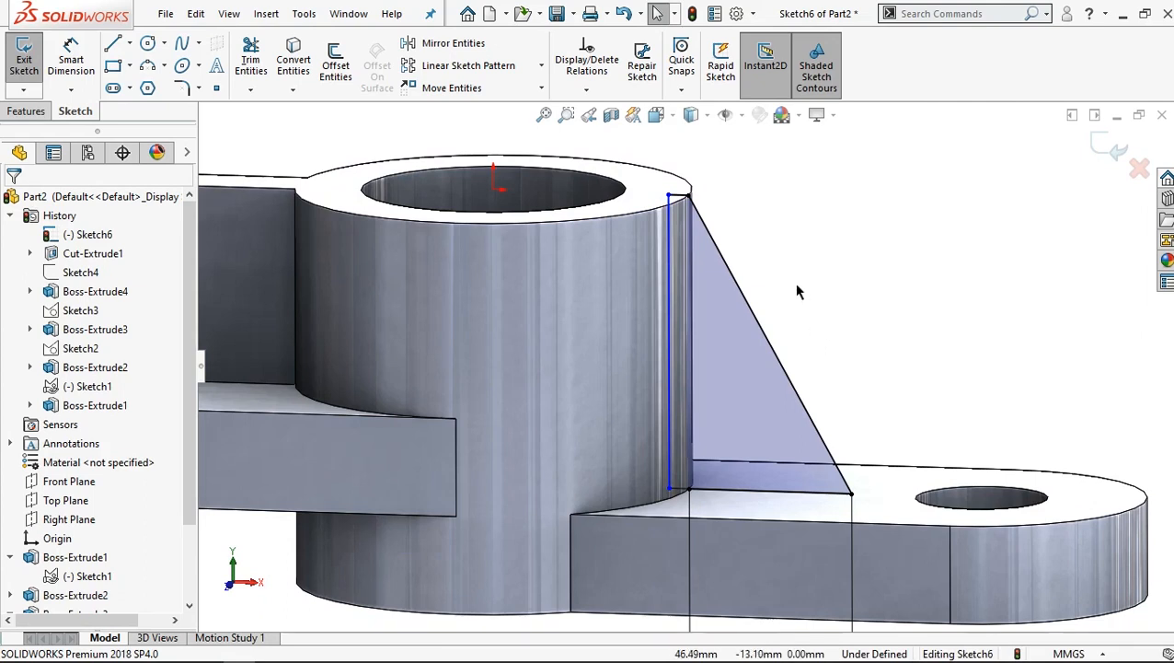
scroll(797, 292, down, 2)
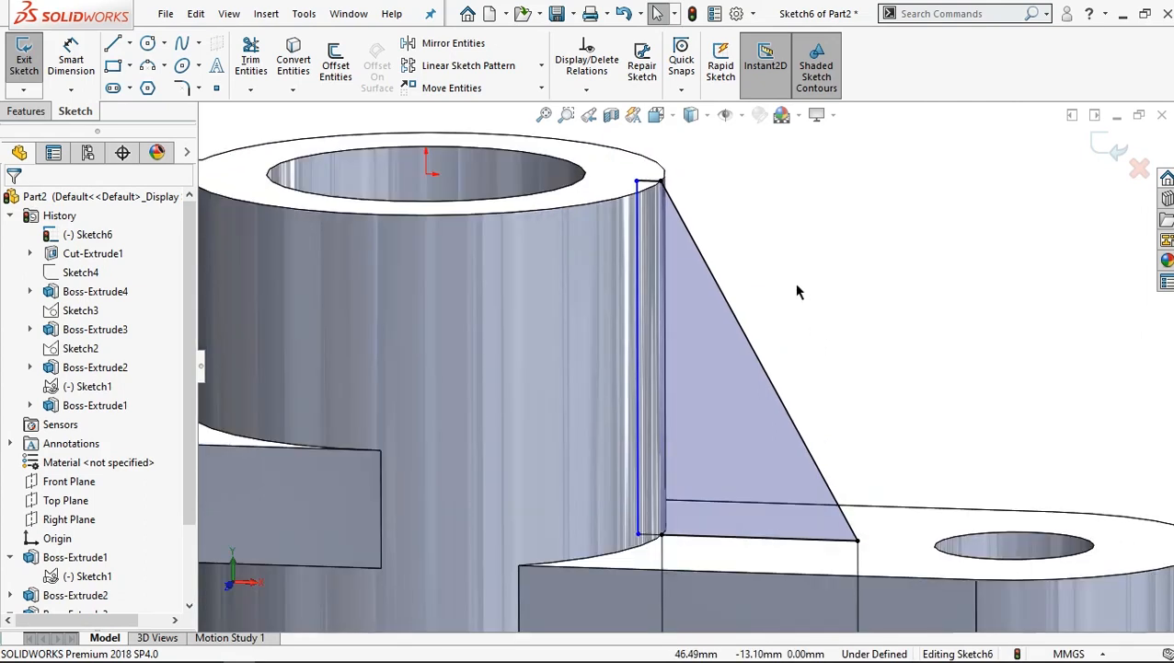
Extrude the triangular rib profile 10 mm with a Mid Plane end condition, merging it with the bracket.
click(29, 112)
click(32, 70)
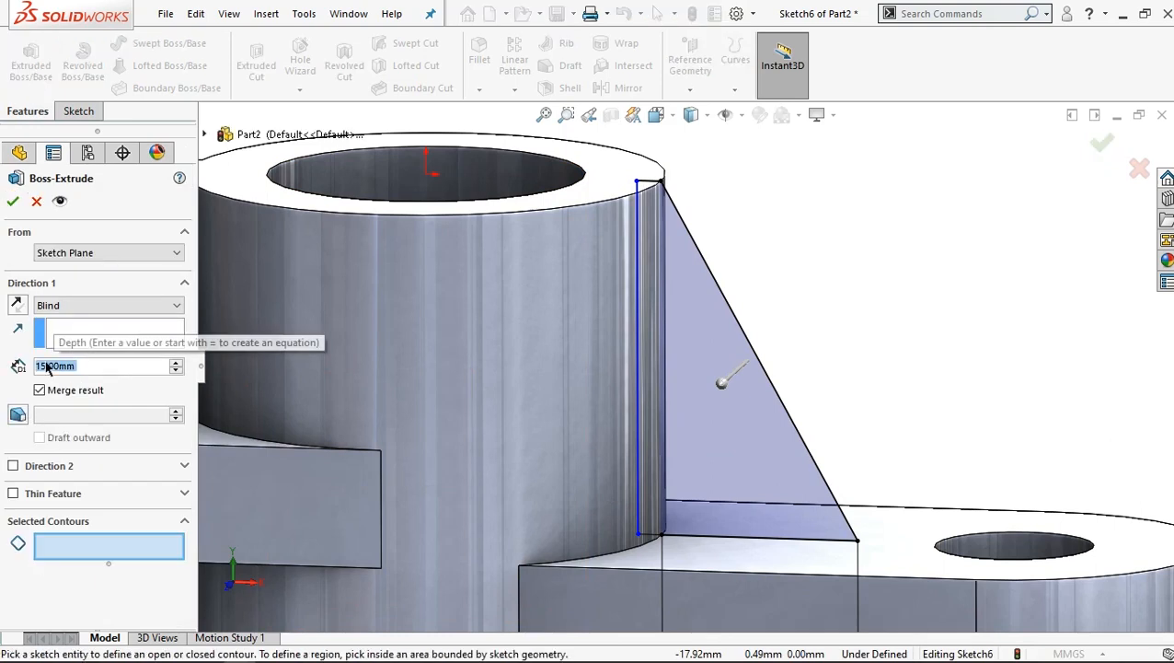
text(10)
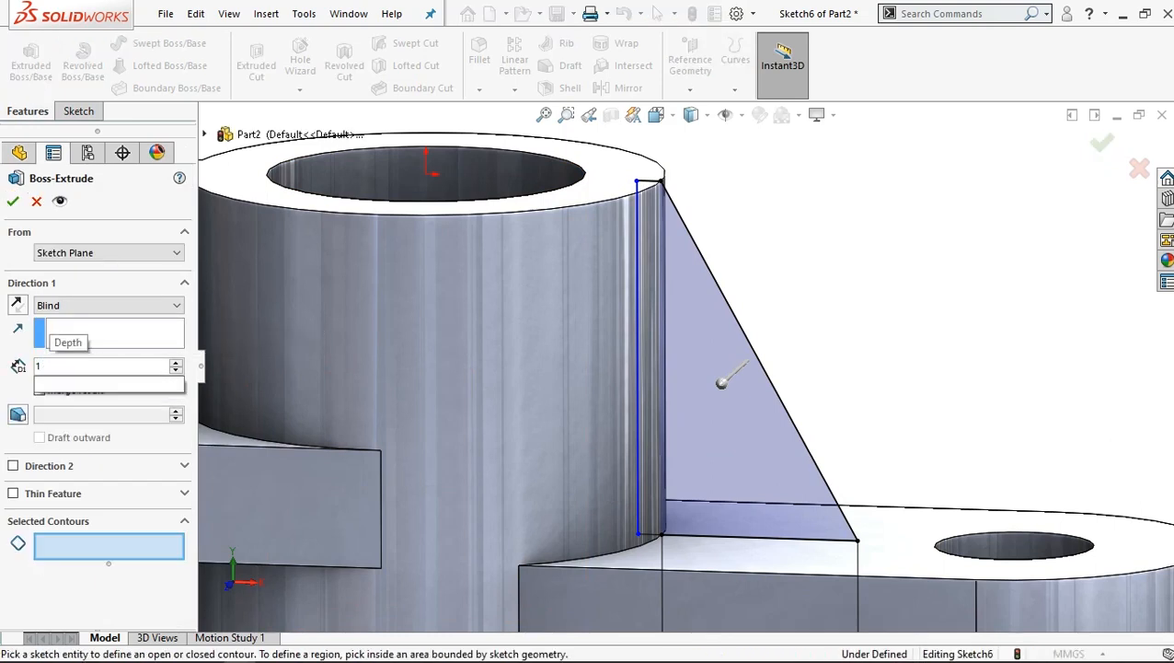
click(100, 305)
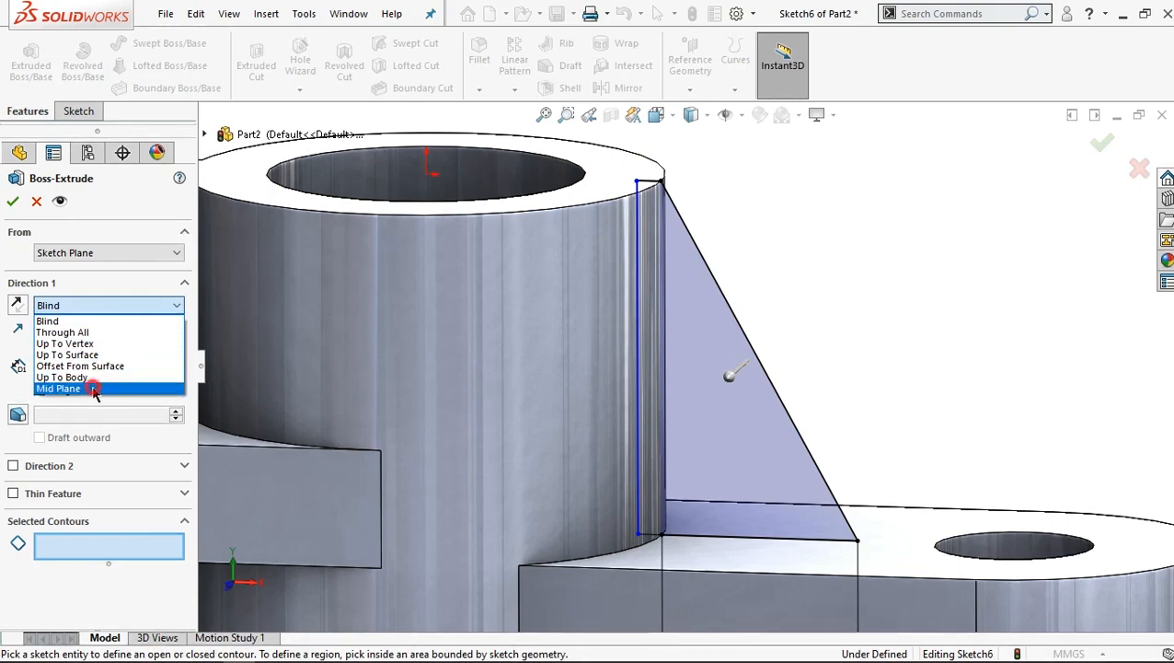
click(93, 388)
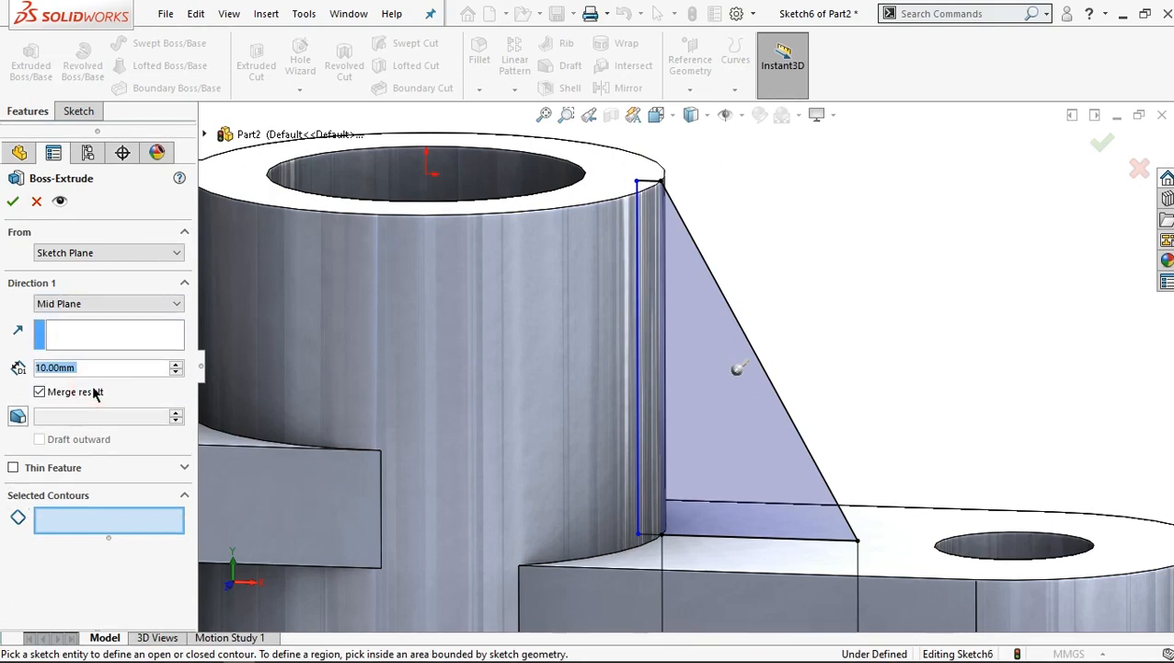
click(714, 414)
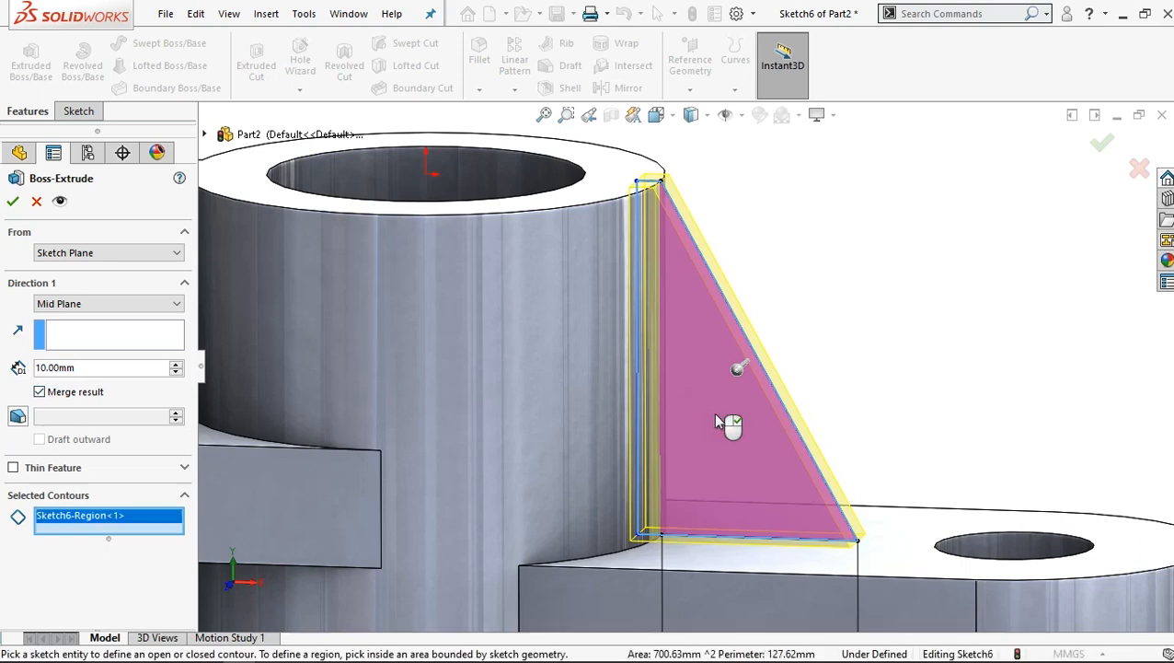
click(13, 203)
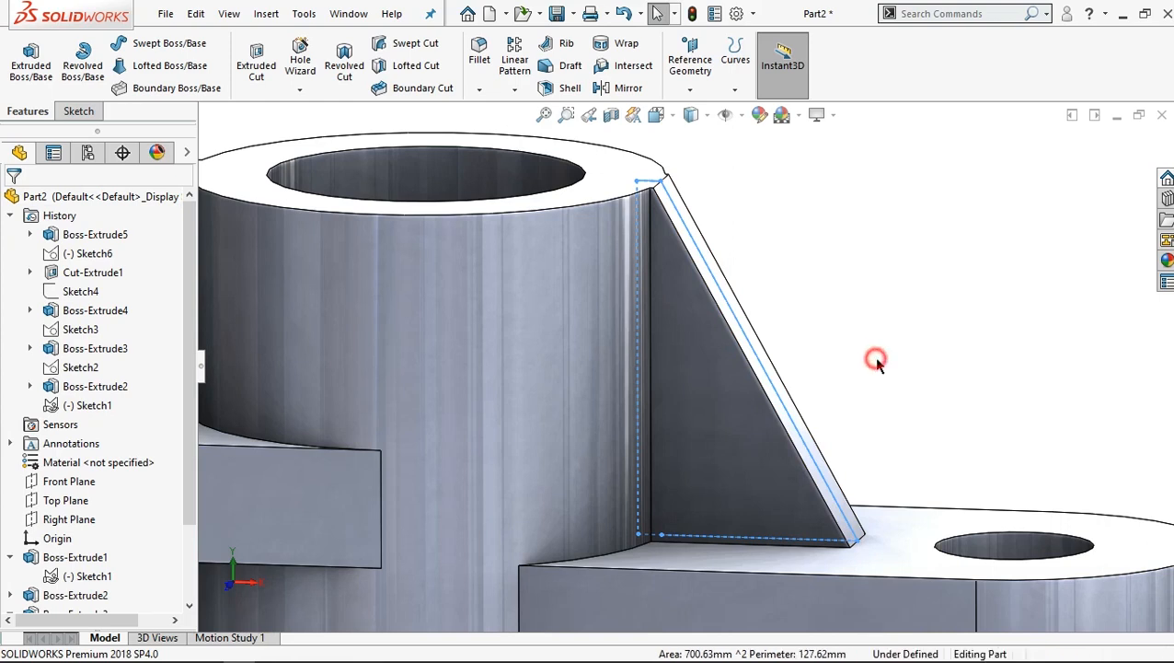
Apply a cyan color appearance to the whole part and show it in isometric view.
scroll(826, 437, up, 2)
middle_drag(824, 438, 825, 399)
scroll(816, 369, up, 4)
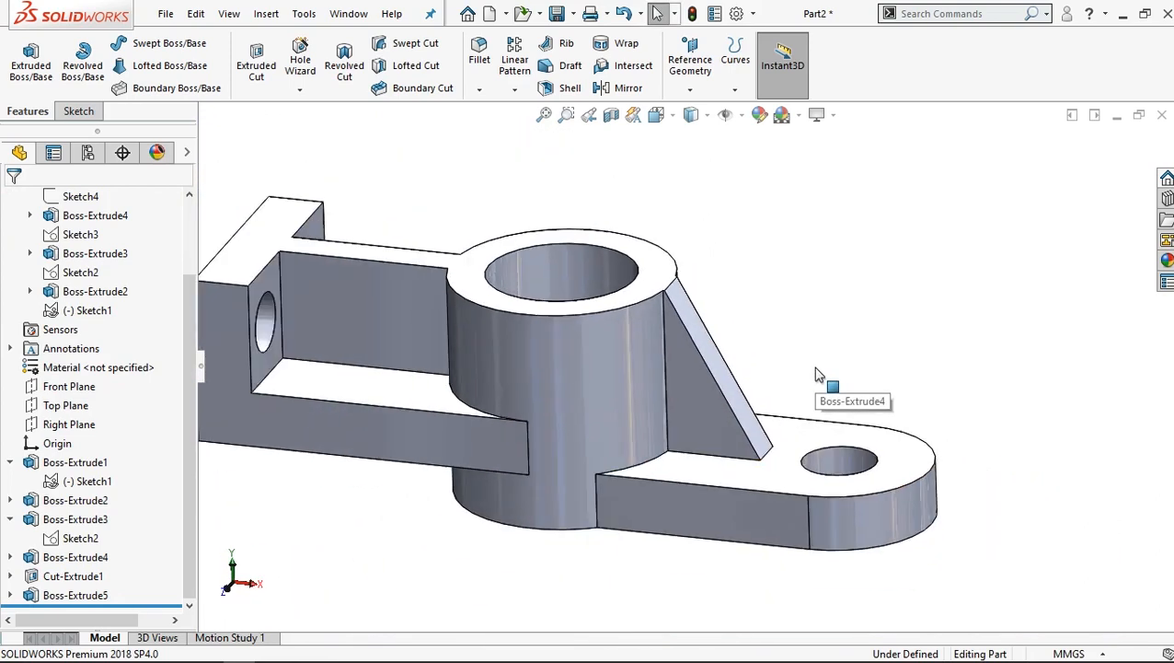
click(655, 563)
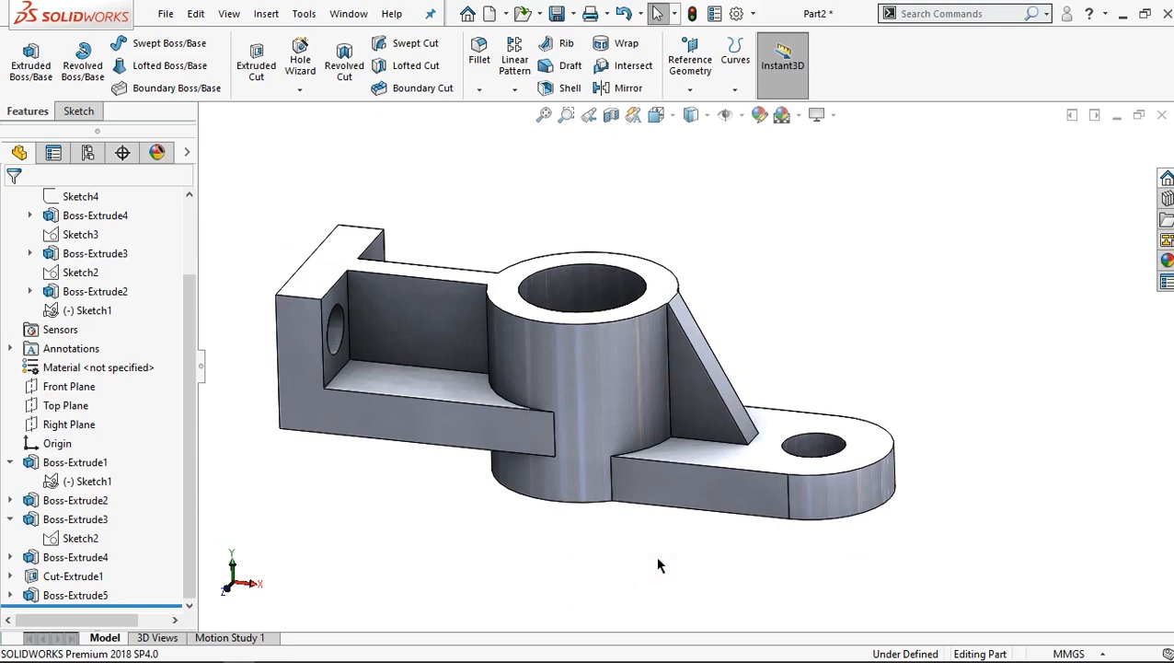
key(ctrl+7)
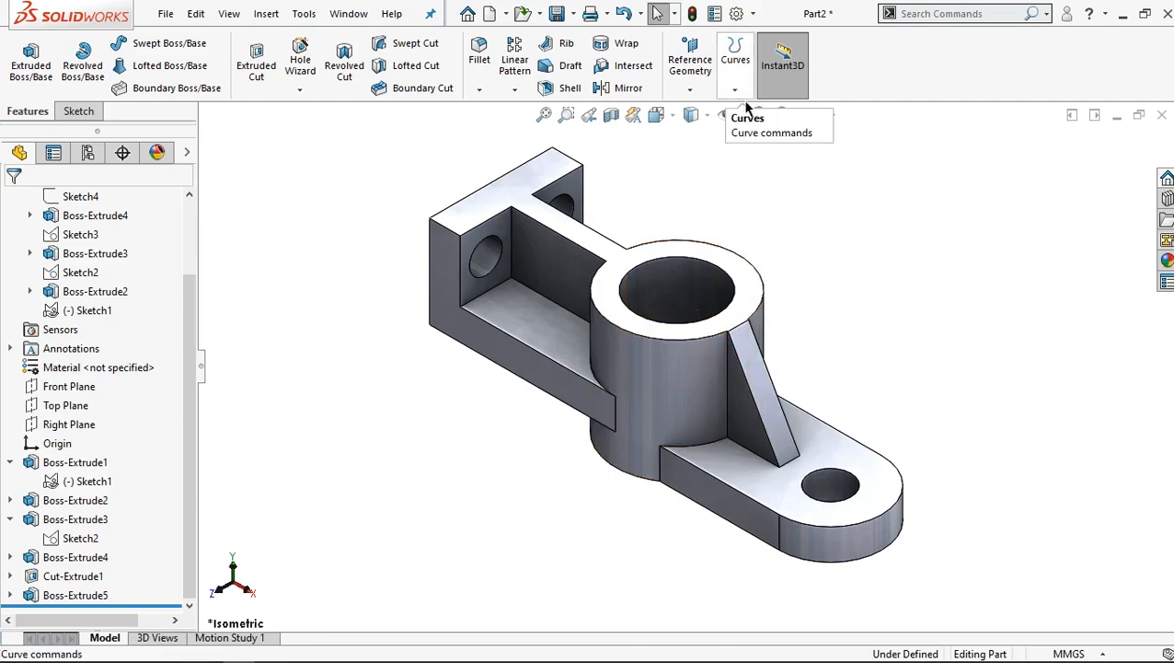
click(761, 117)
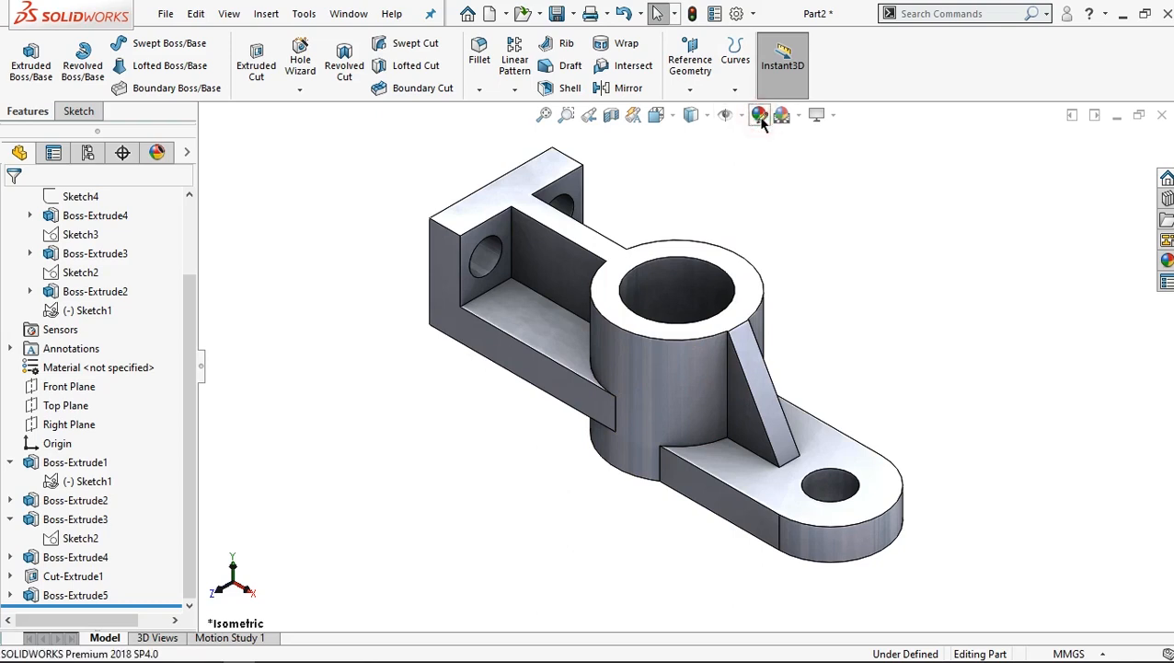
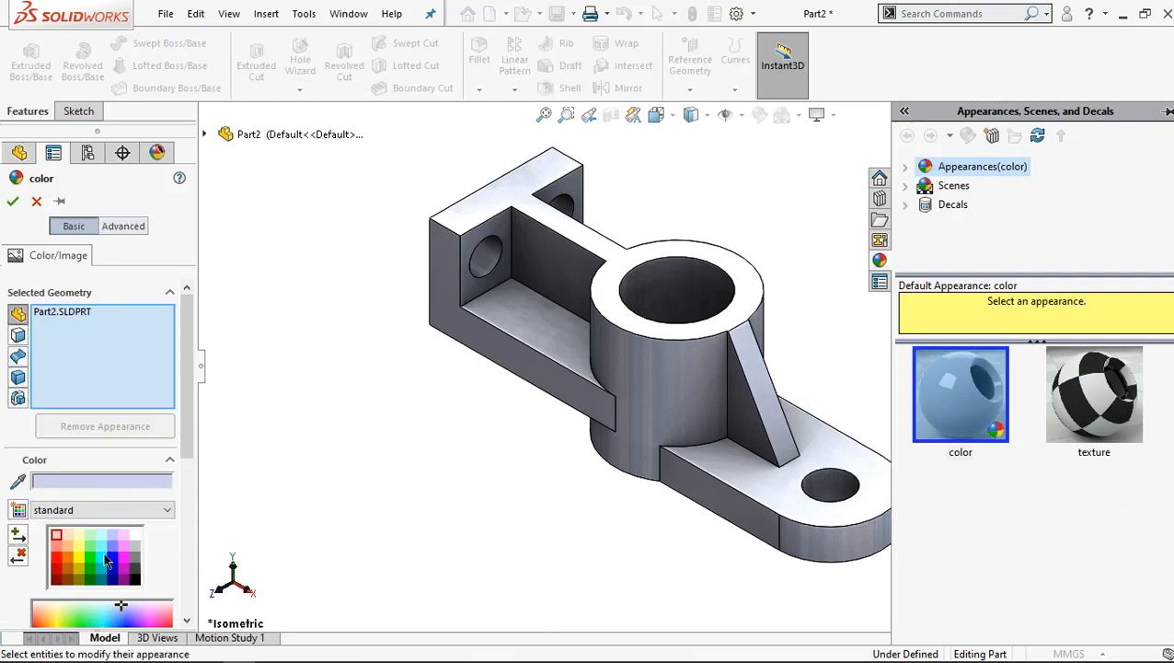
click(101, 557)
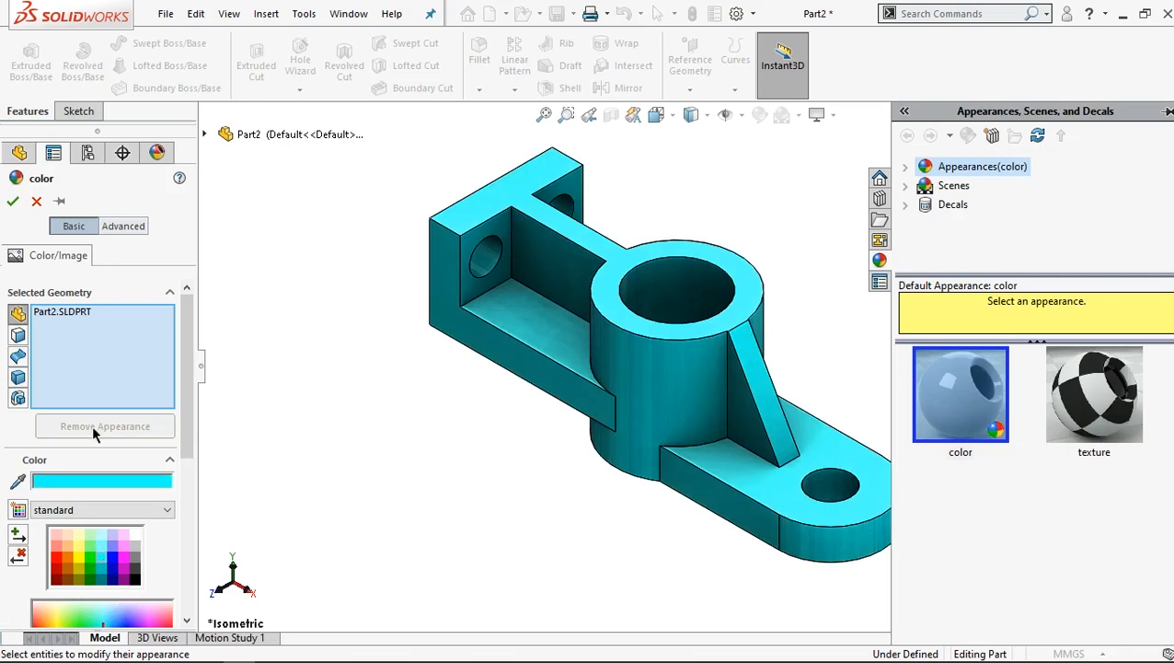
click(13, 204)
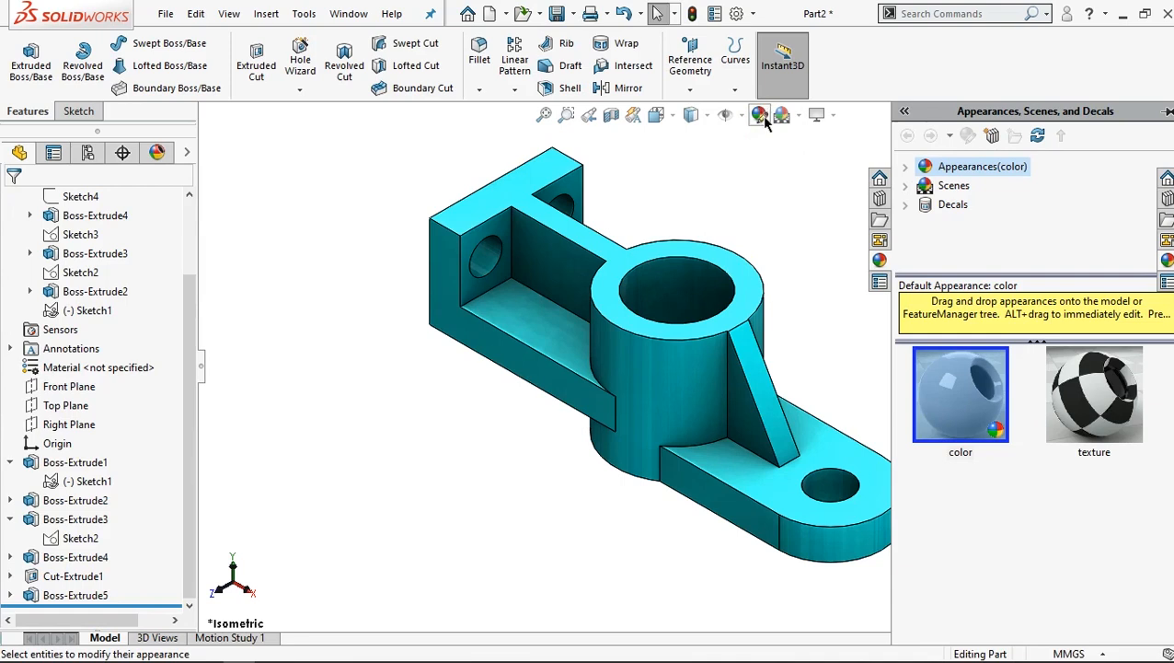
click(764, 123)
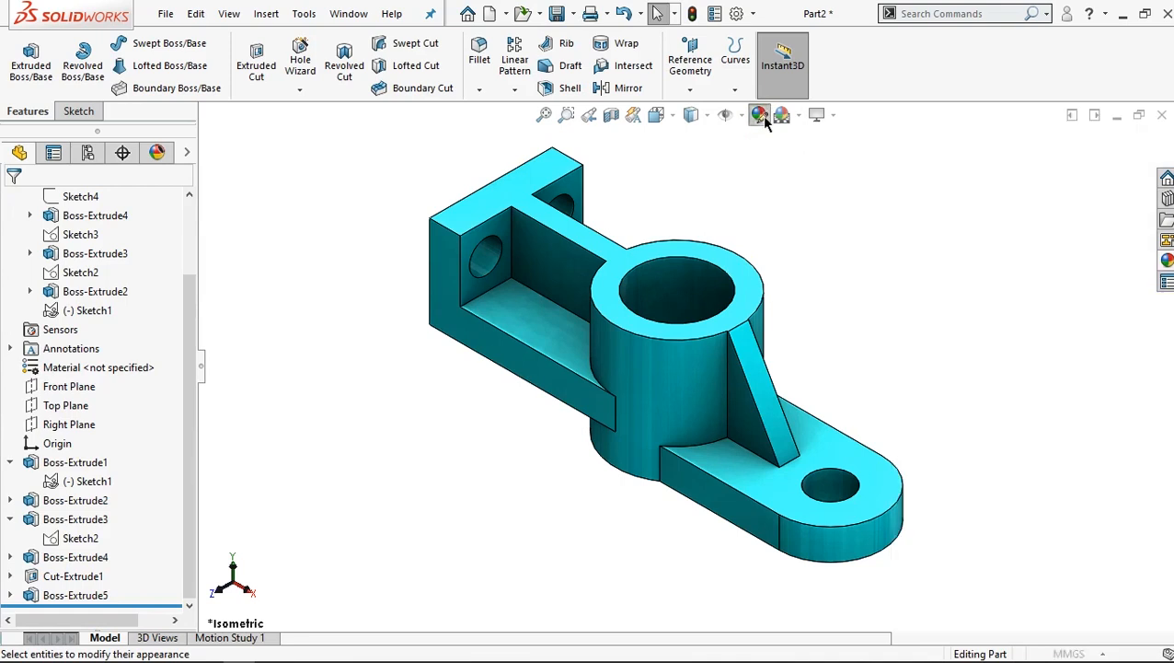
click(762, 117)
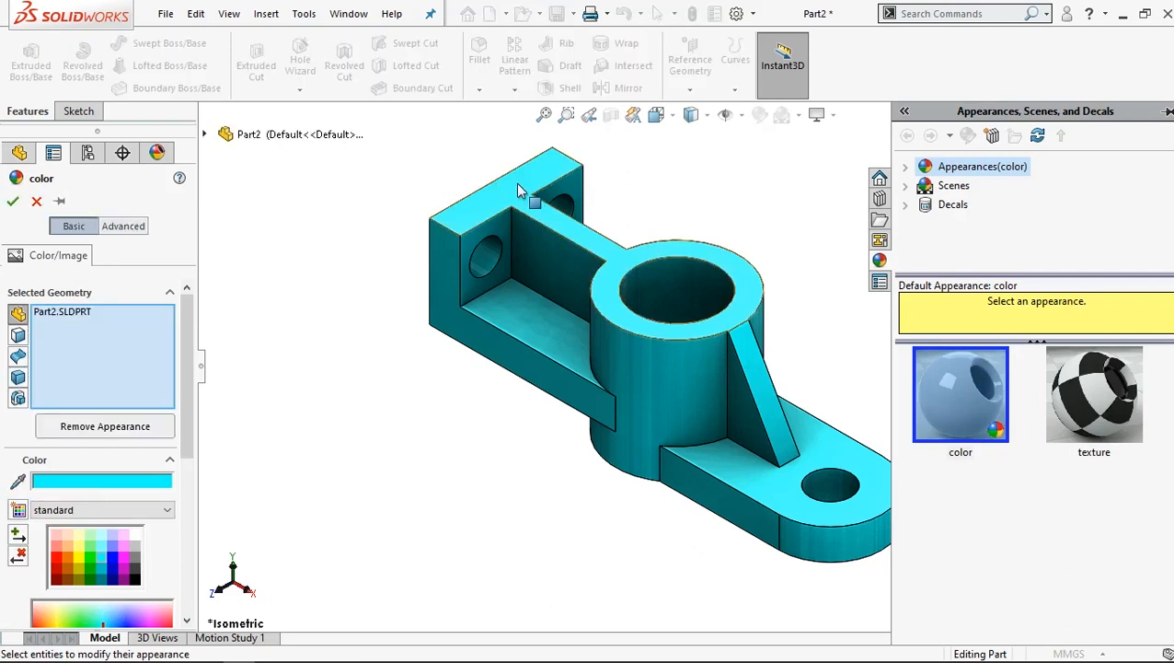
click(608, 291)
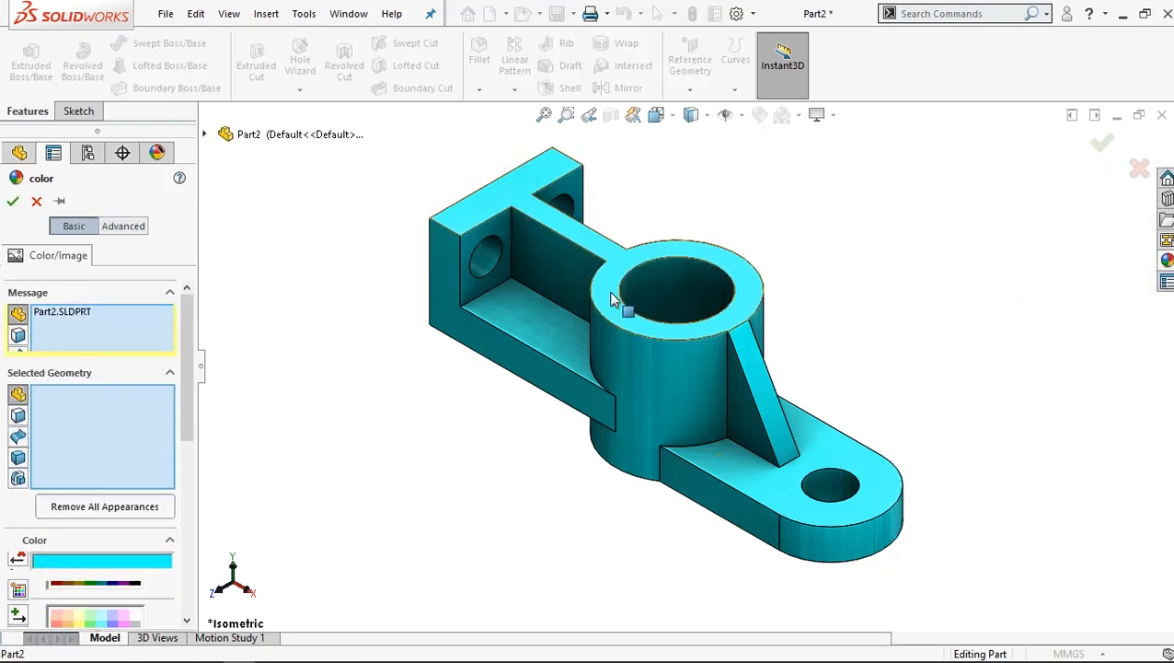
click(529, 191)
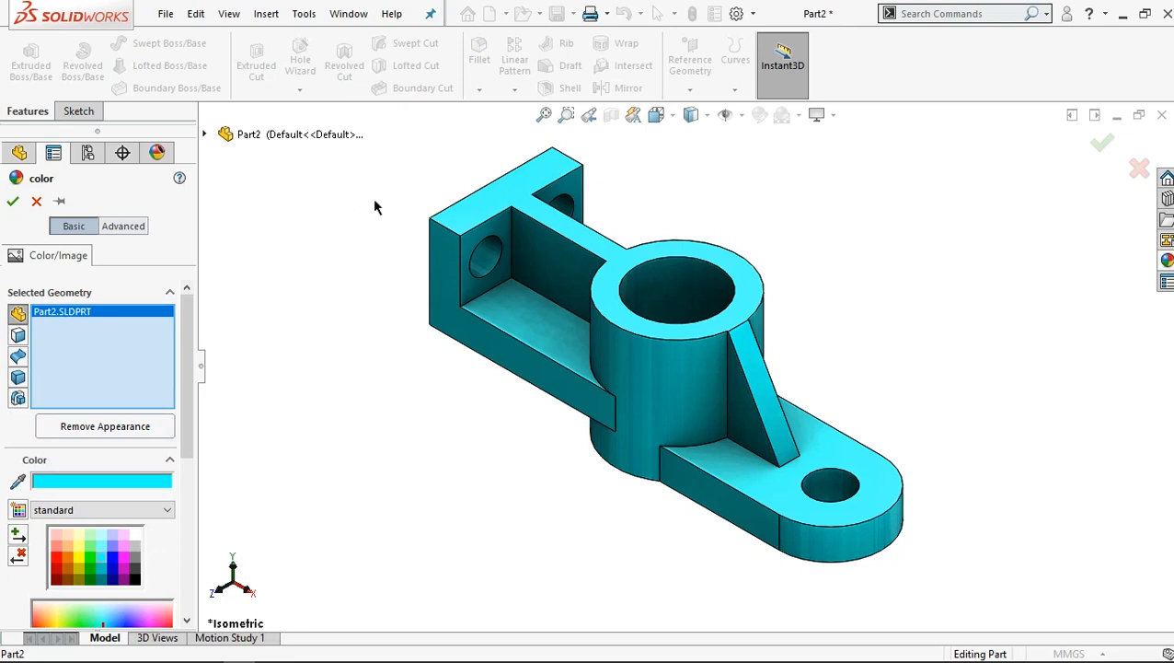
click(36, 201)
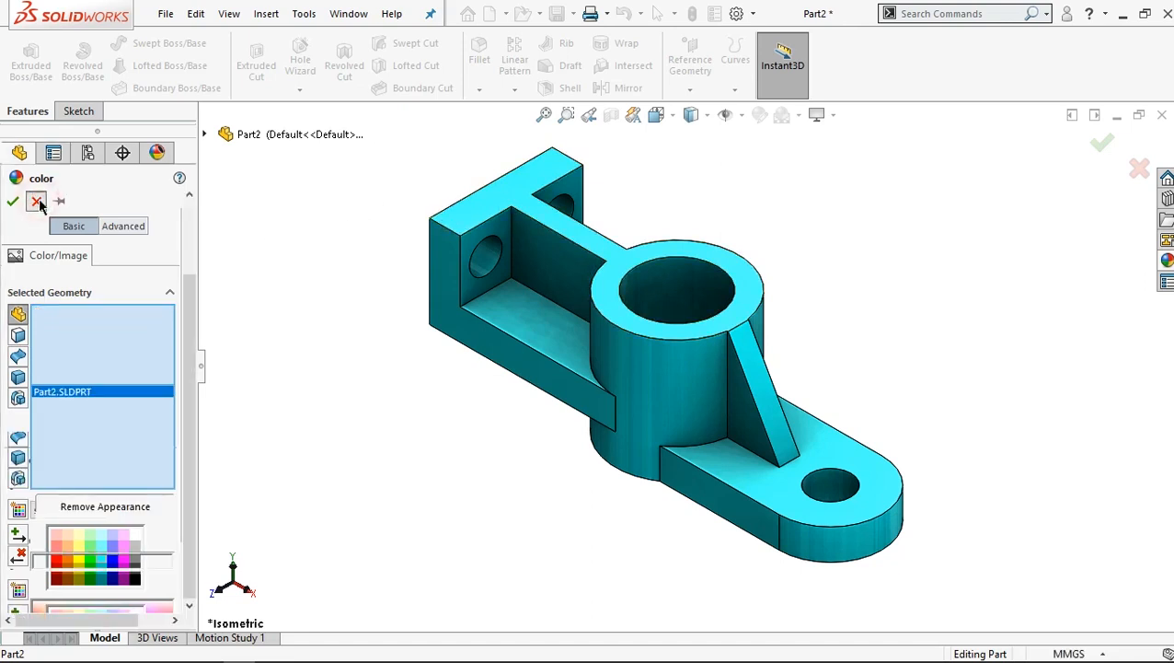
Select the bracket's top face, the rib's sloped face, the near side faces of both arms and the lower arm's rounded end.
click(483, 210)
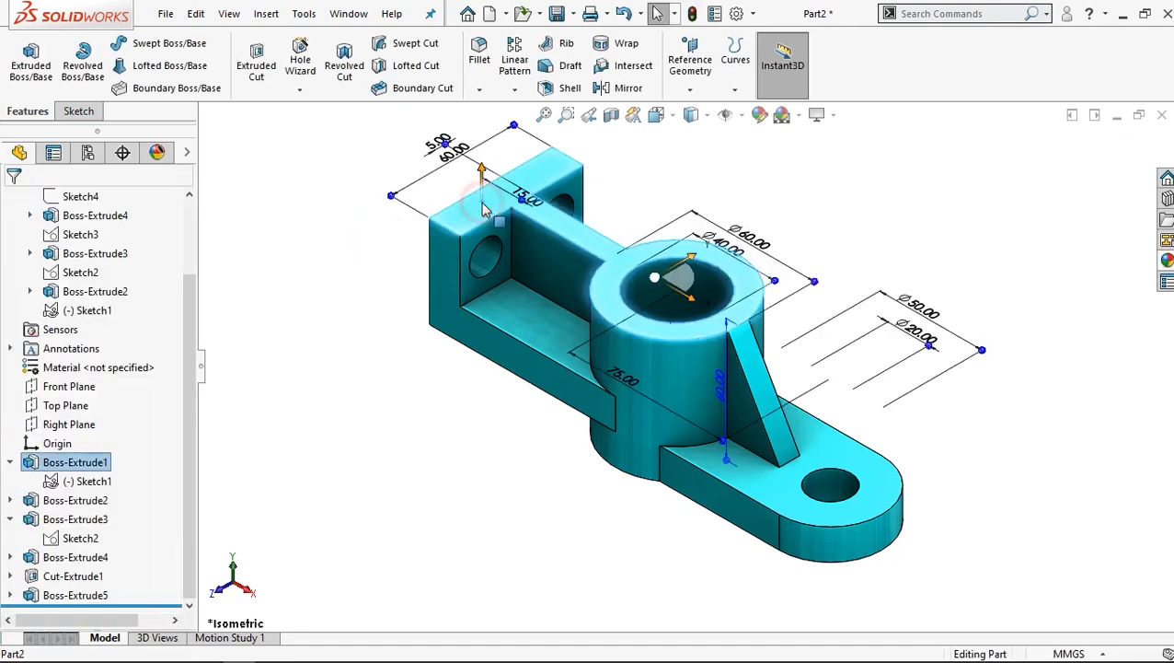
ctrl+click(777, 442)
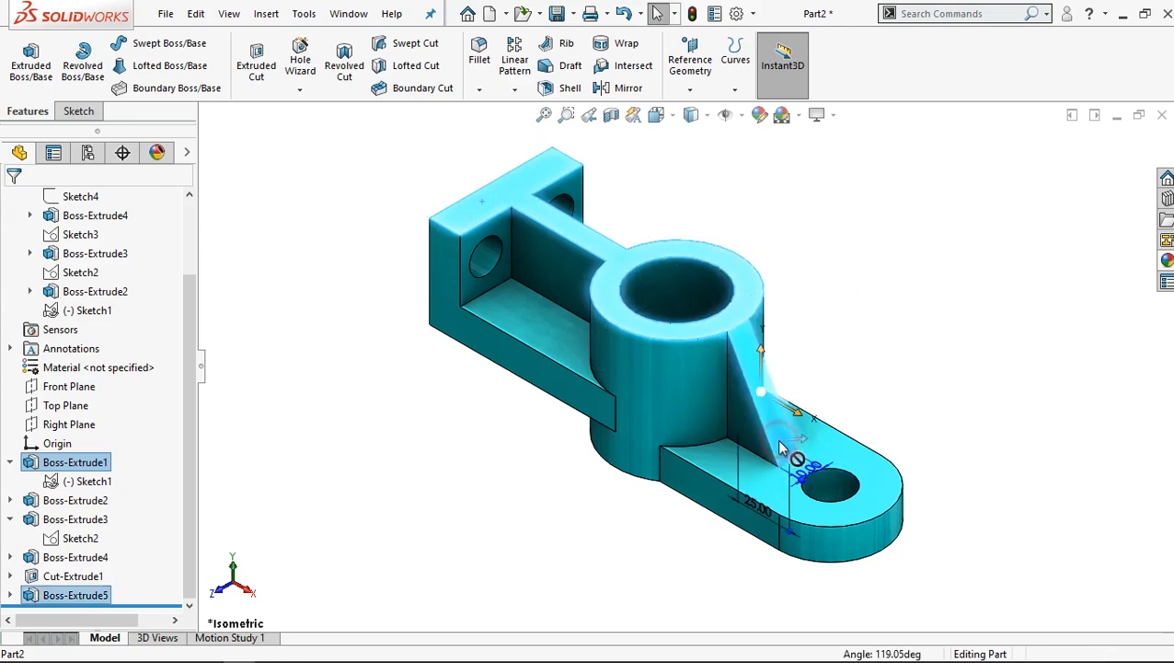
ctrl+click(706, 488)
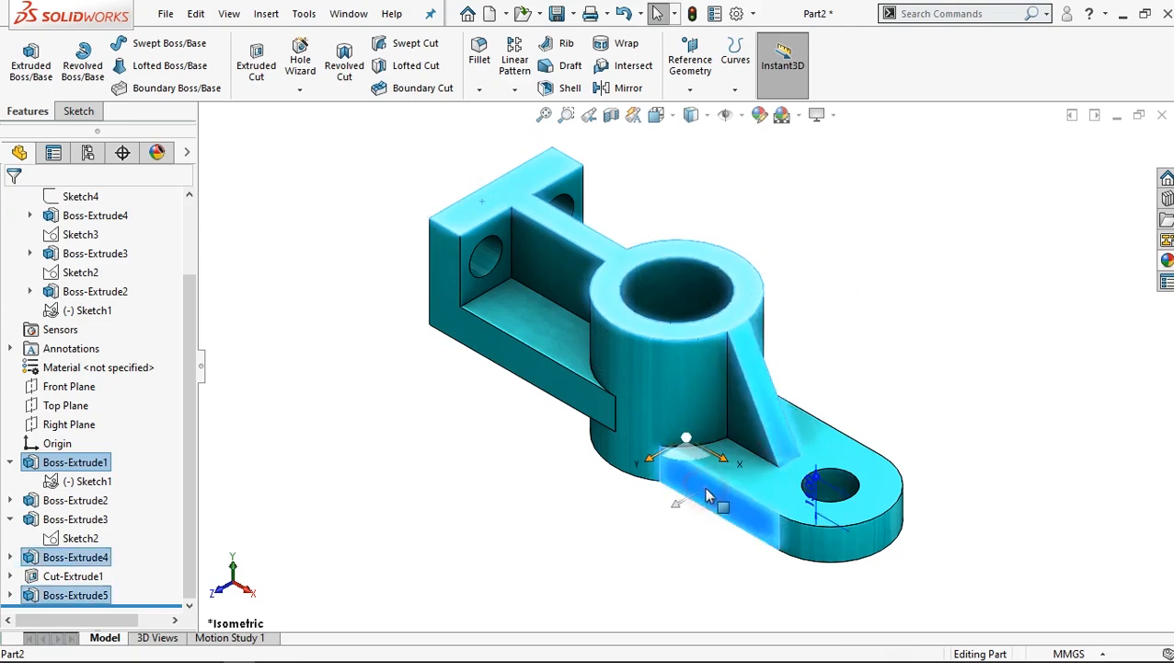
ctrl+click(521, 369)
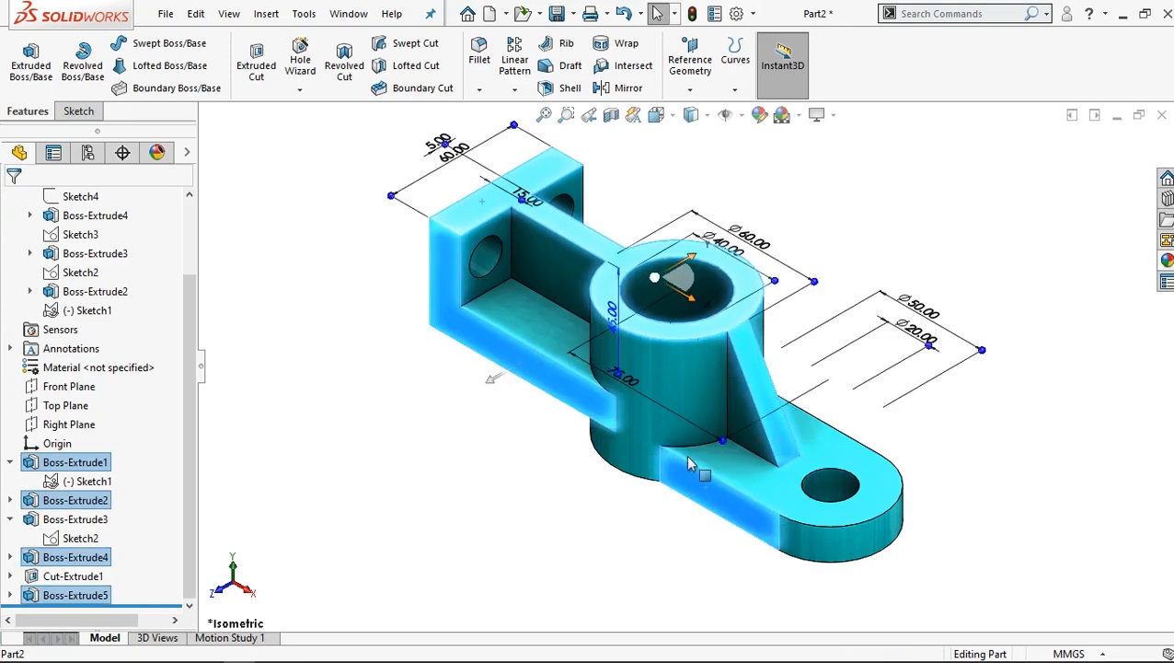
ctrl+click(856, 545)
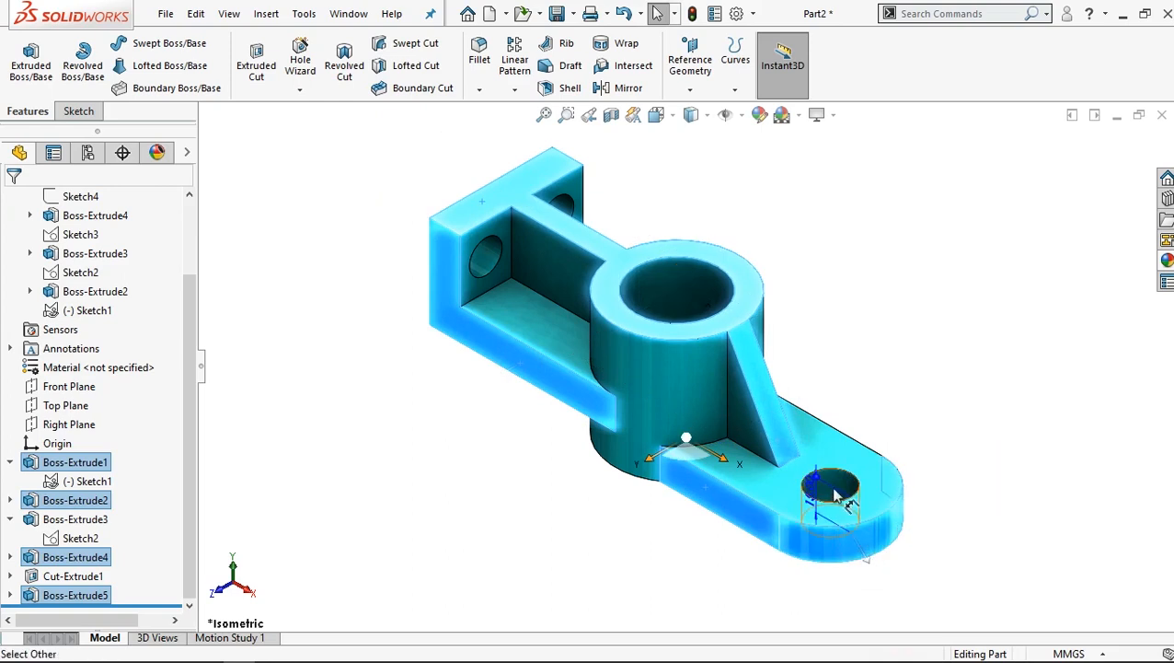
Add the opposite side faces of both arms and the bracket's underside to the face selection.
middle_drag(841, 383, 718, 448)
ctrl+click(679, 490)
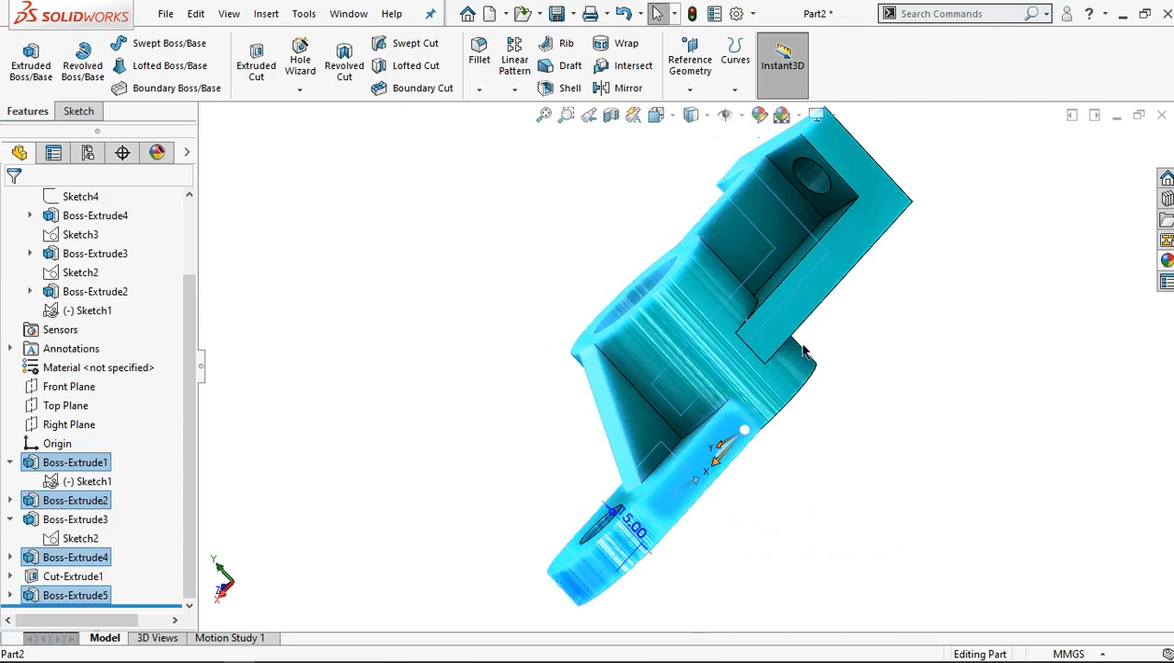
middle_drag(803, 313, 641, 460)
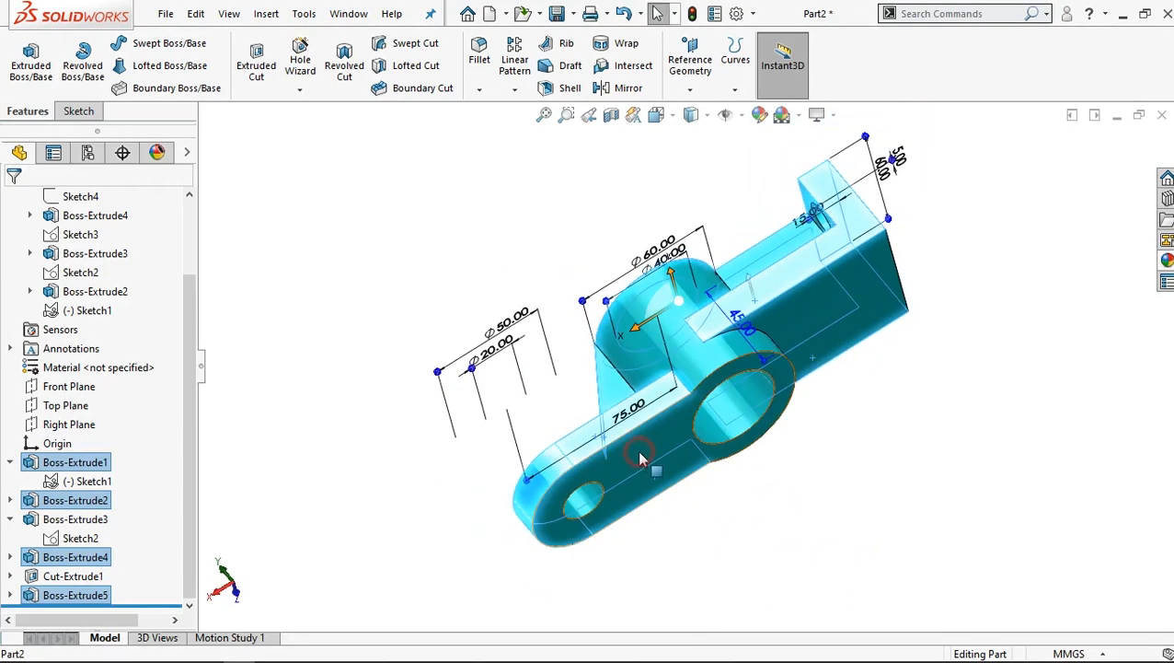
ctrl+click(642, 460)
Add the inner walls of the two 16 mm holes in the upright plate to the face selection.
middle_drag(843, 253, 812, 212)
scroll(731, 259, down, 5)
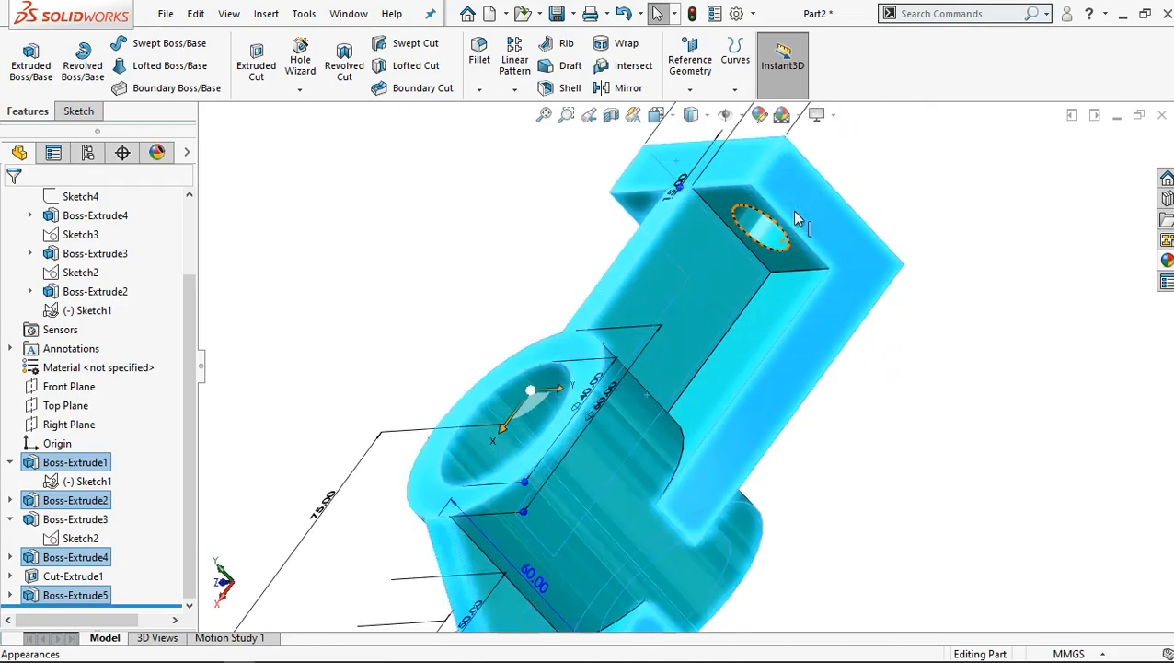
click(731, 259)
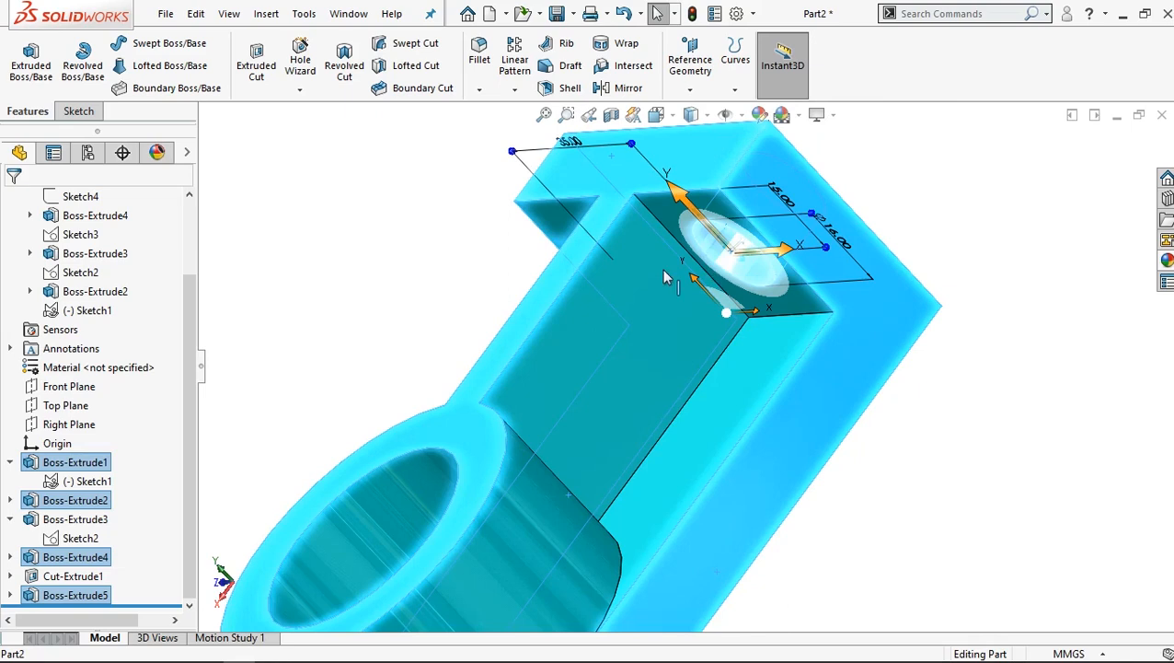
middle_drag(579, 272, 658, 260)
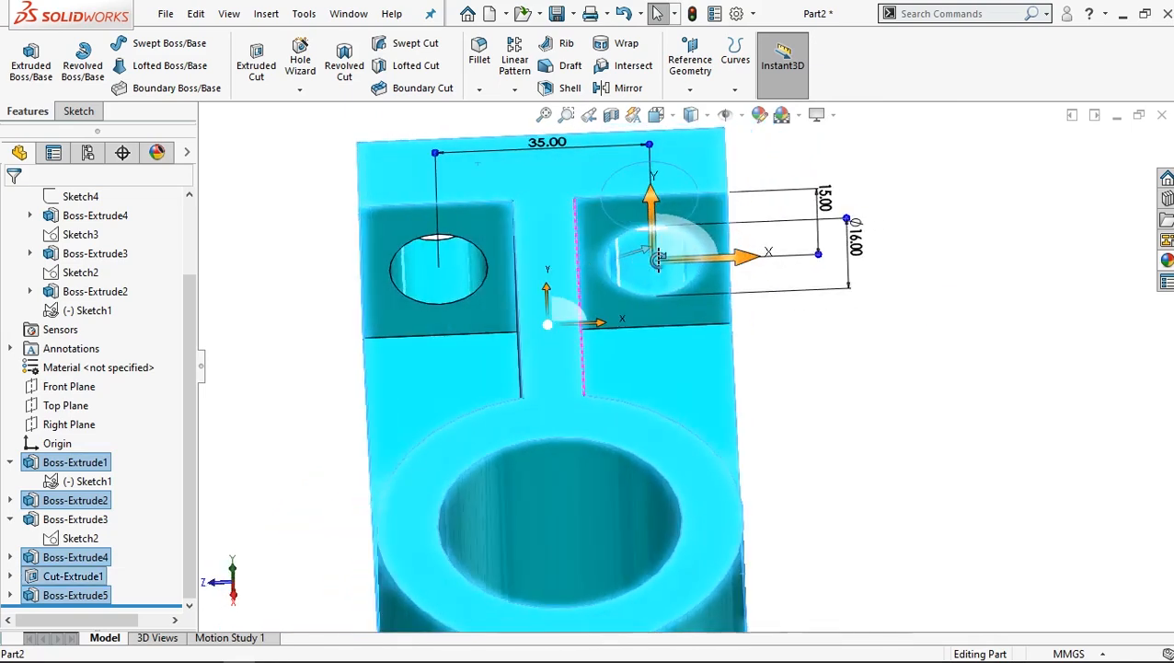
click(460, 275)
scroll(549, 333, up, 2)
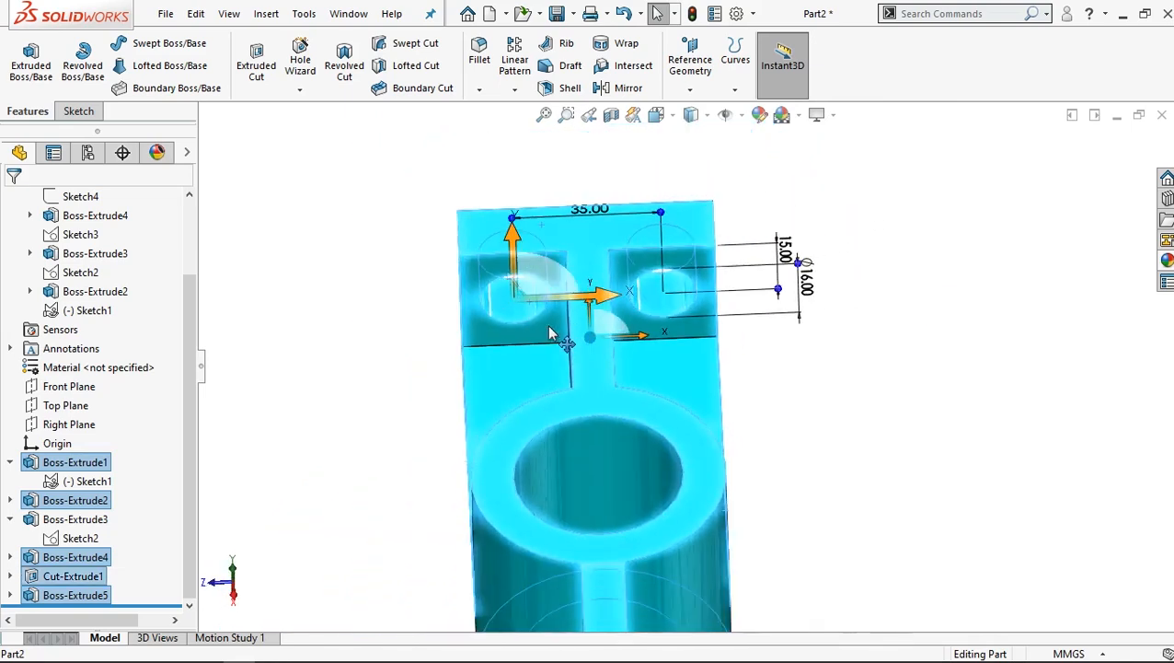
scroll(555, 331, up, 2)
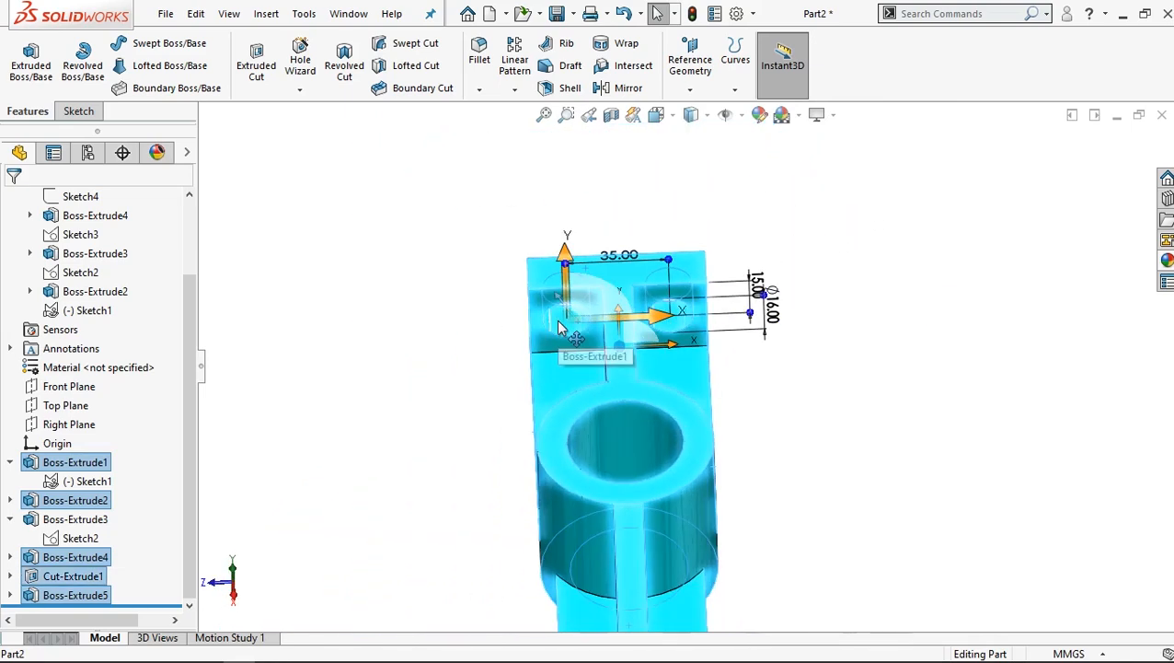
Apply the default light grey color to the selected faces and view the two-colored bracket from several sides, ending in isometric view.
click(758, 114)
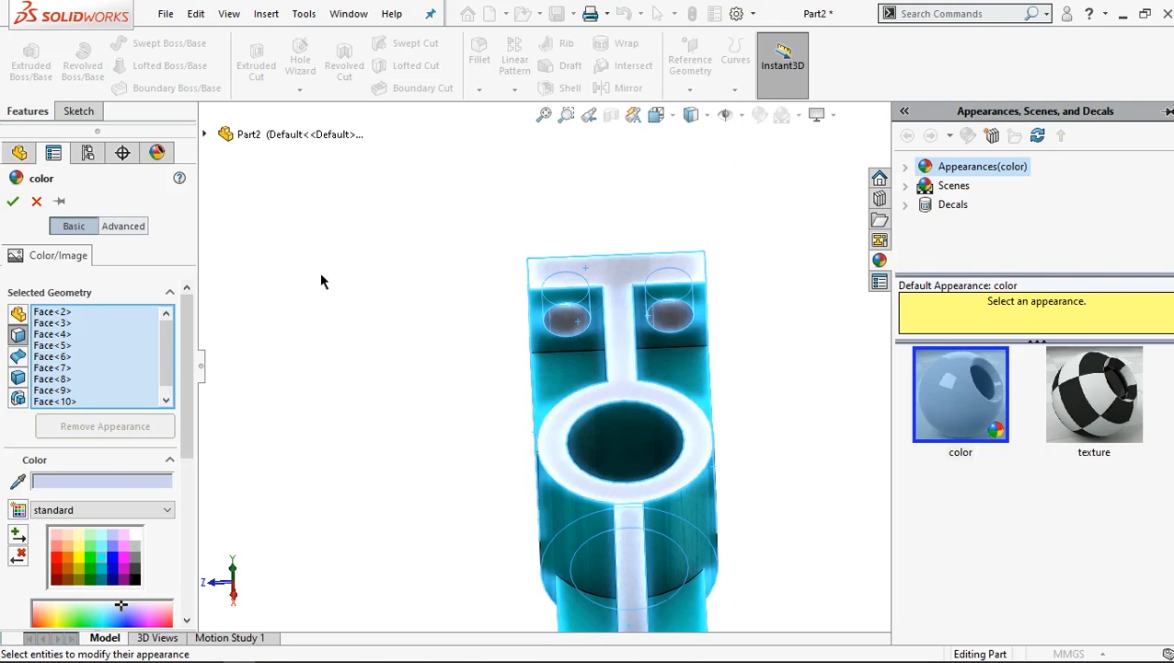
click(12, 202)
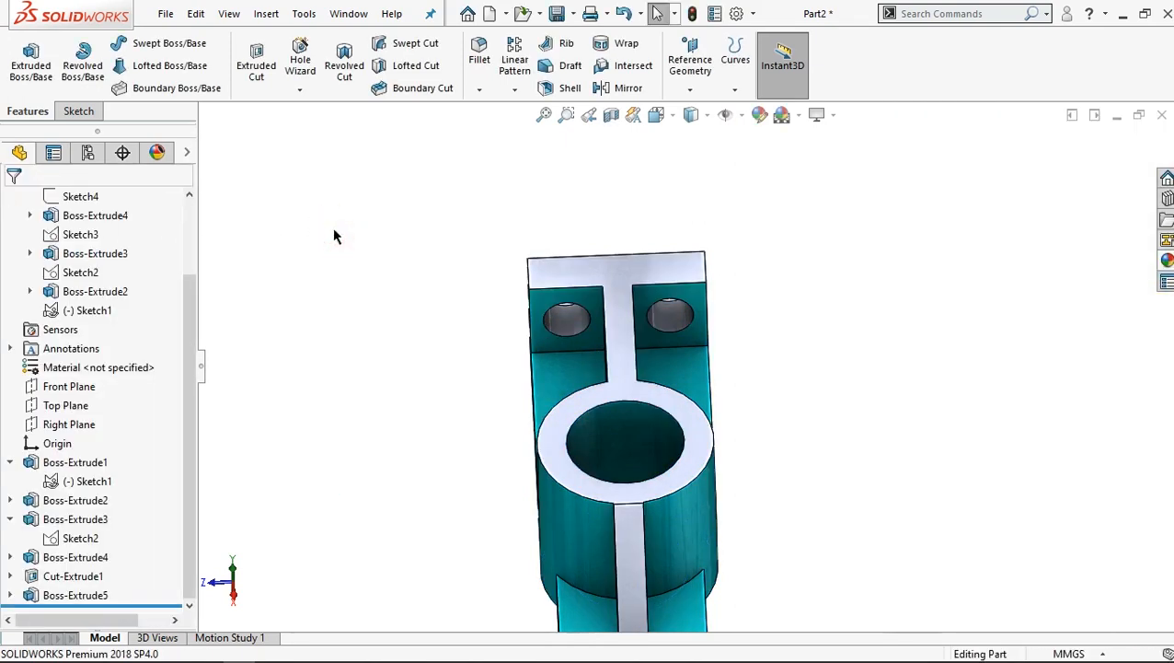
key(ctrl+7)
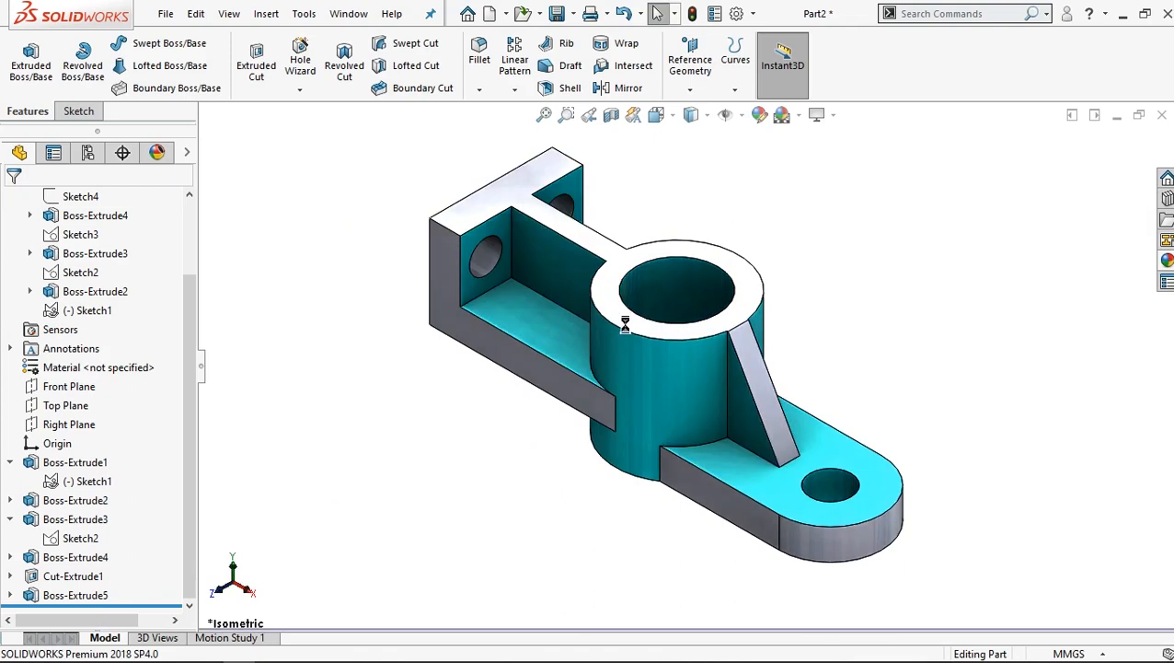
middle_drag(978, 415, 273, 387)
click(272, 385)
key(ctrl+7)
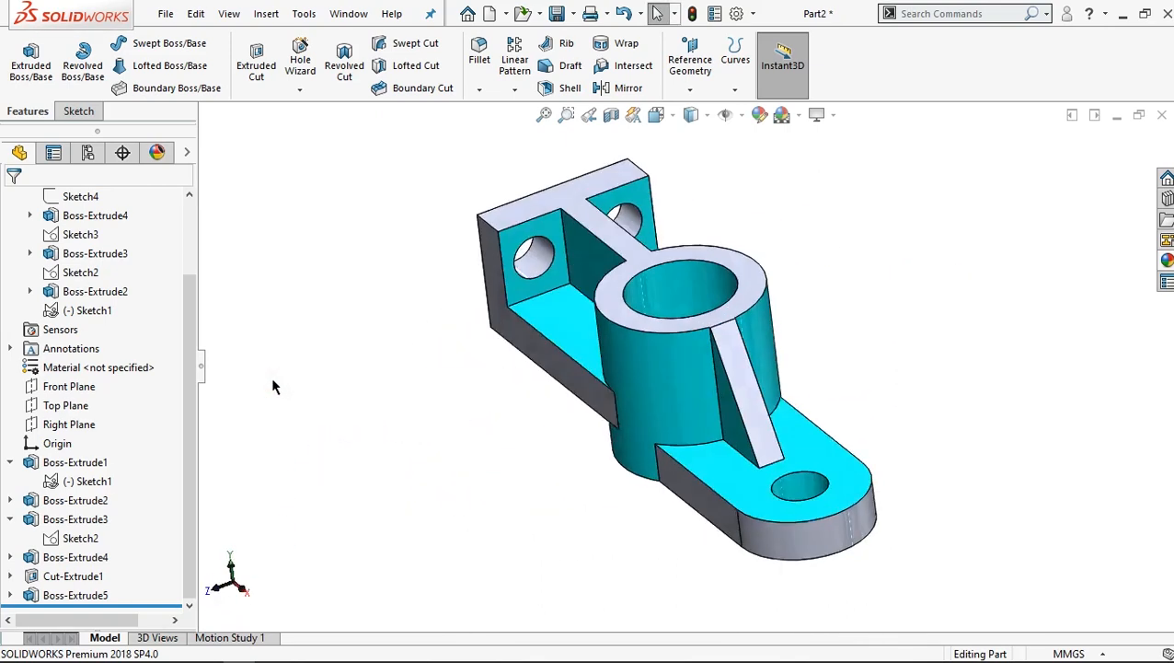